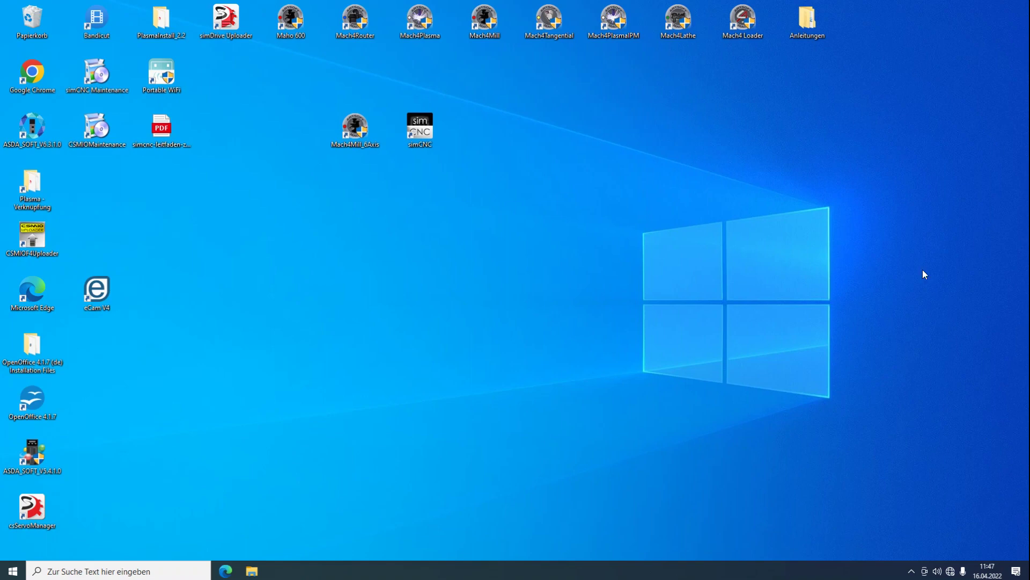
Place the Mach4Mill_6Axis shortcut beside the Anleitungen folder, move the simCNC shortcut to mid-desktop, and launch simCNC.
left_click_drag(331, 125, 859, 28)
left_click_drag(436, 131, 541, 243)
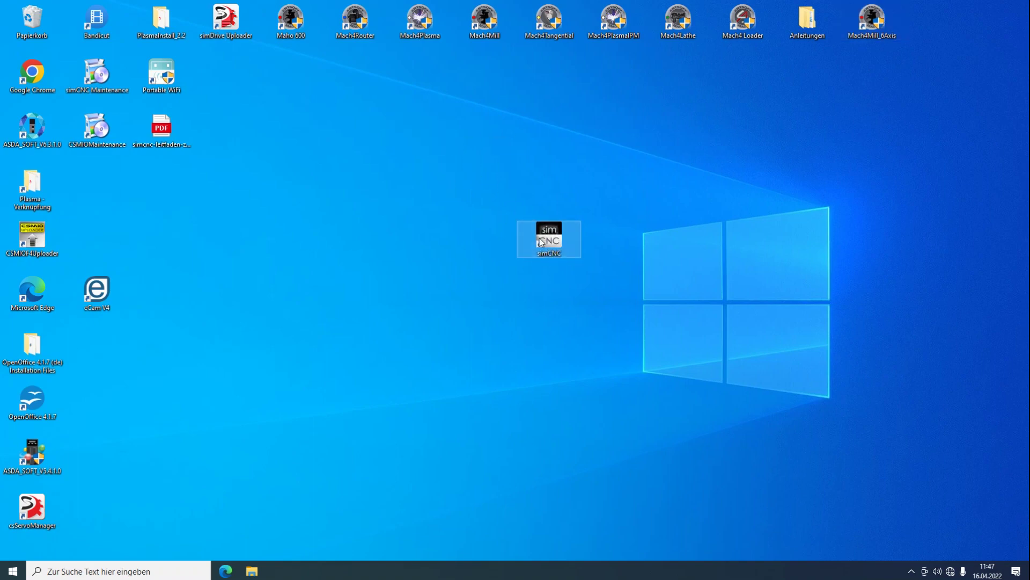
double_click(540, 242)
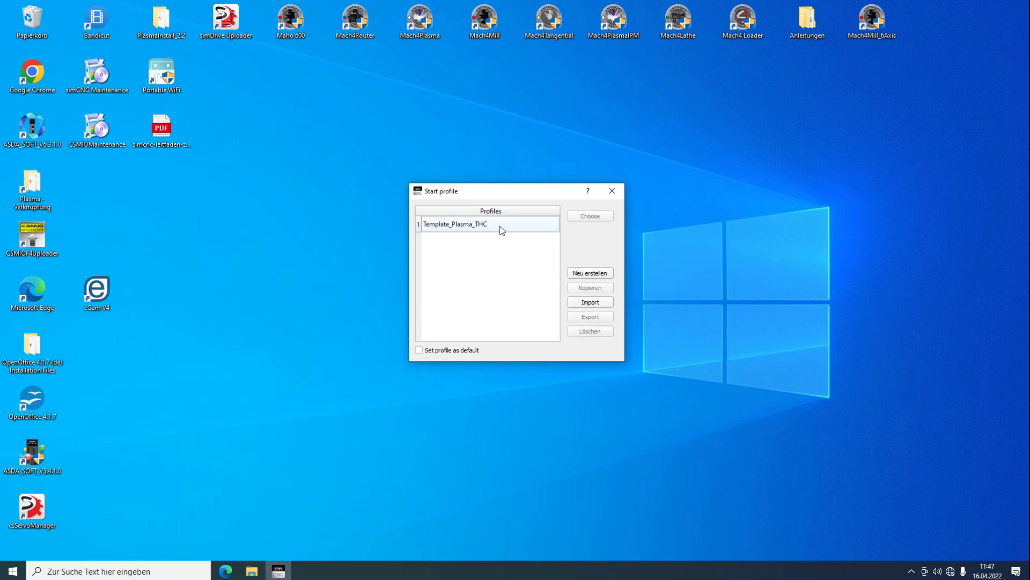
Create a new start profile named Testwand and select it in the profile list.
left_click(582, 274)
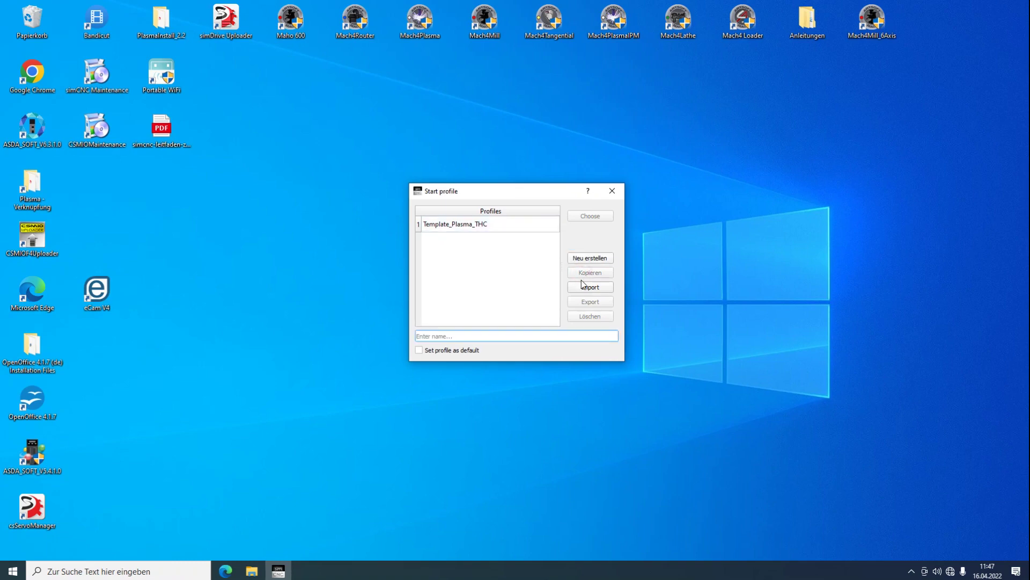
left_click(497, 338)
type("Testwand")
key("Return")
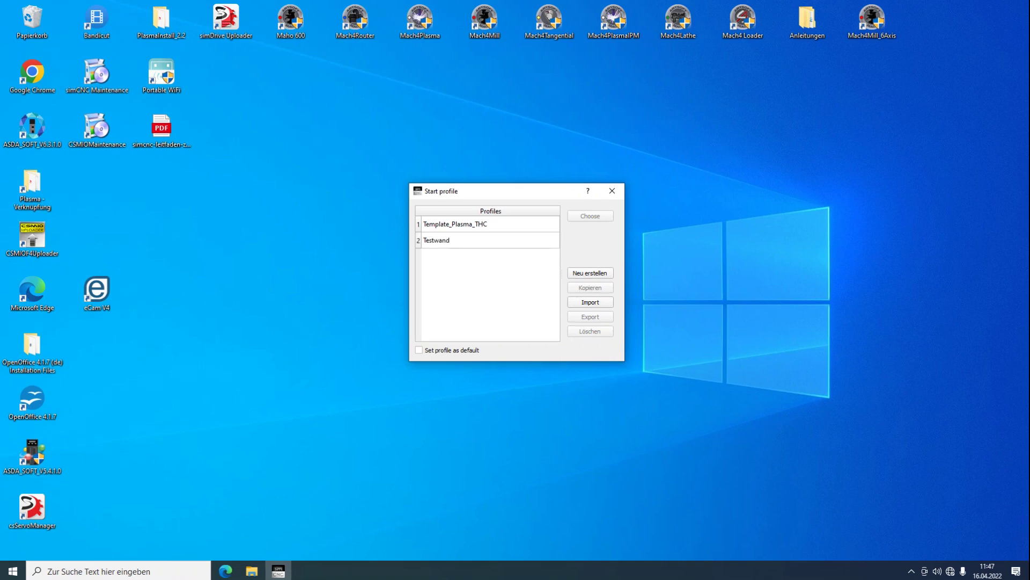
left_click(473, 243)
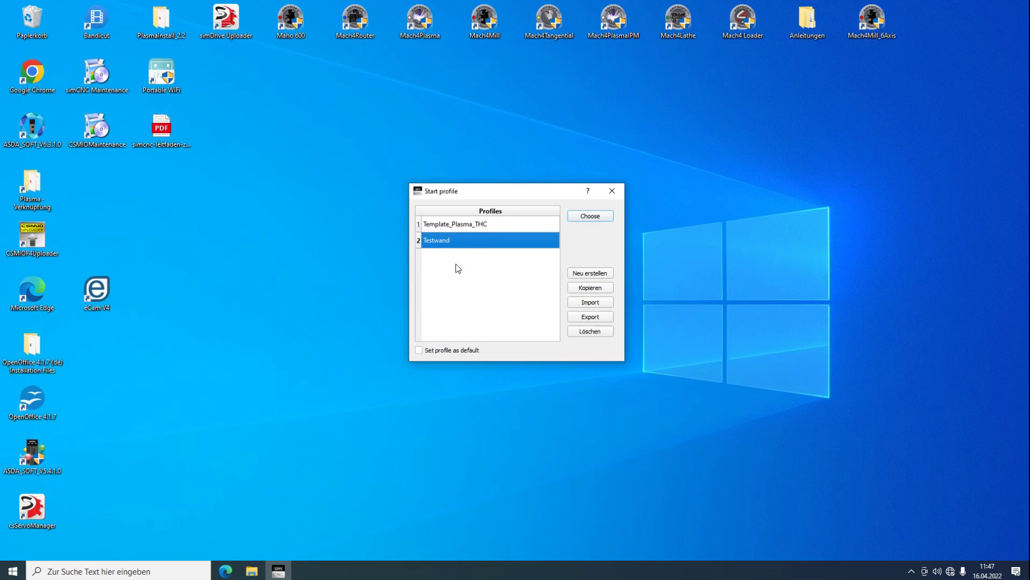
Copy the Template_Plasma_THC profile under the name Plasma Test.
left_click(459, 224)
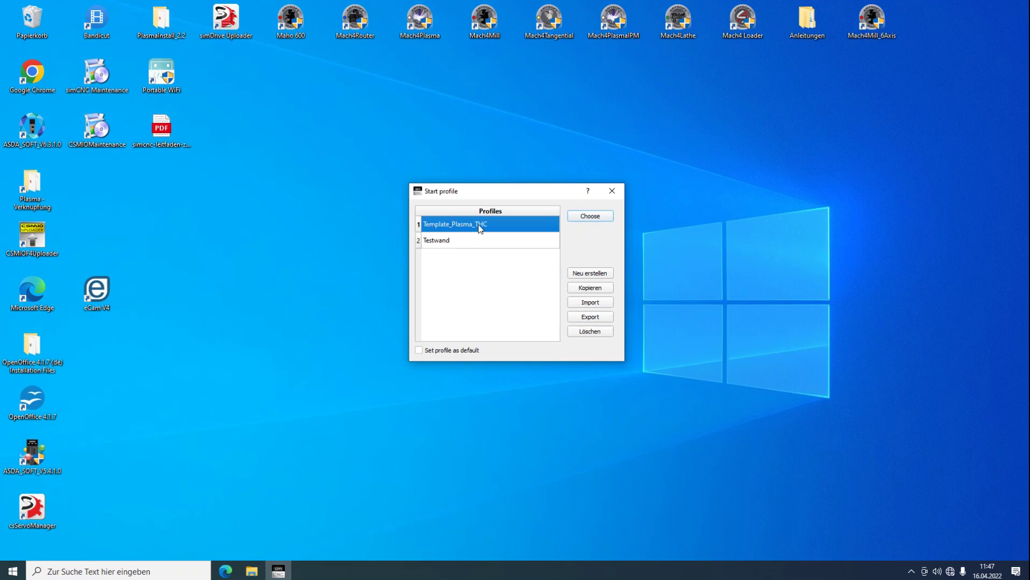
left_click(587, 289)
double_click(519, 336)
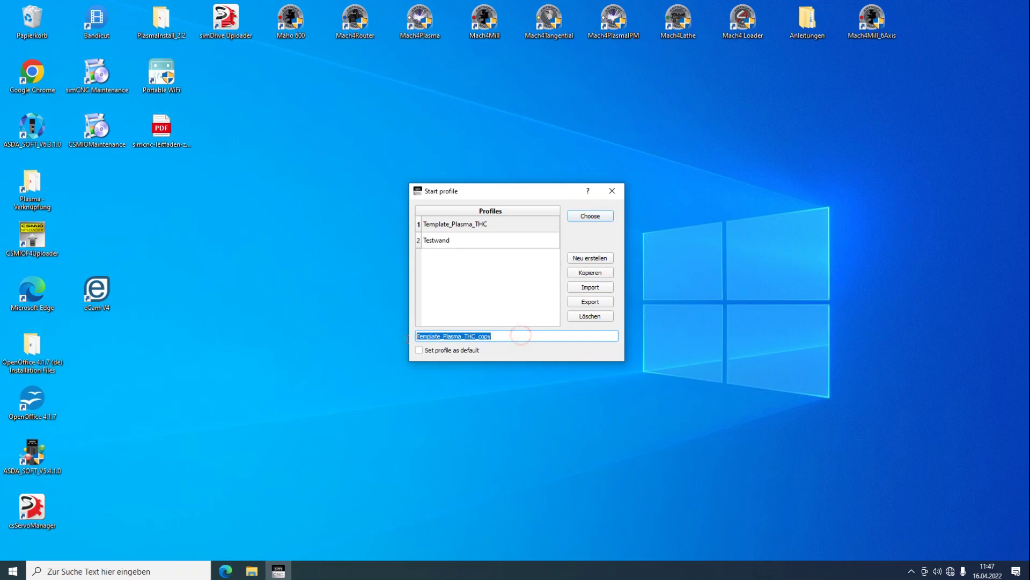
type("Plam")
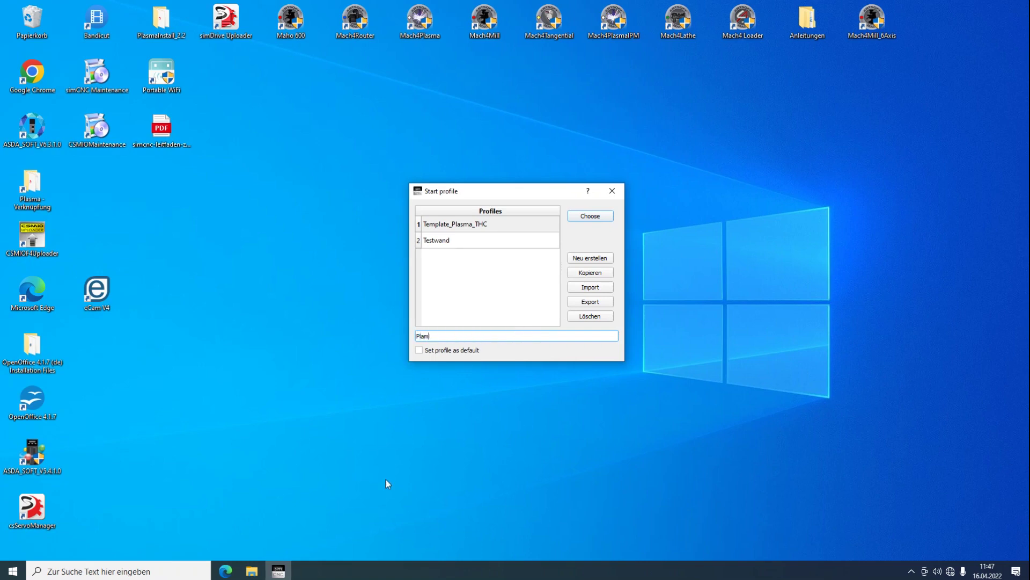
type("sa_T")
key("BackSpace")
key("BackSpace")
key("BackSpace")
key("BackSpace")
key("BackSpace")
type("sma Test")
key("Return")
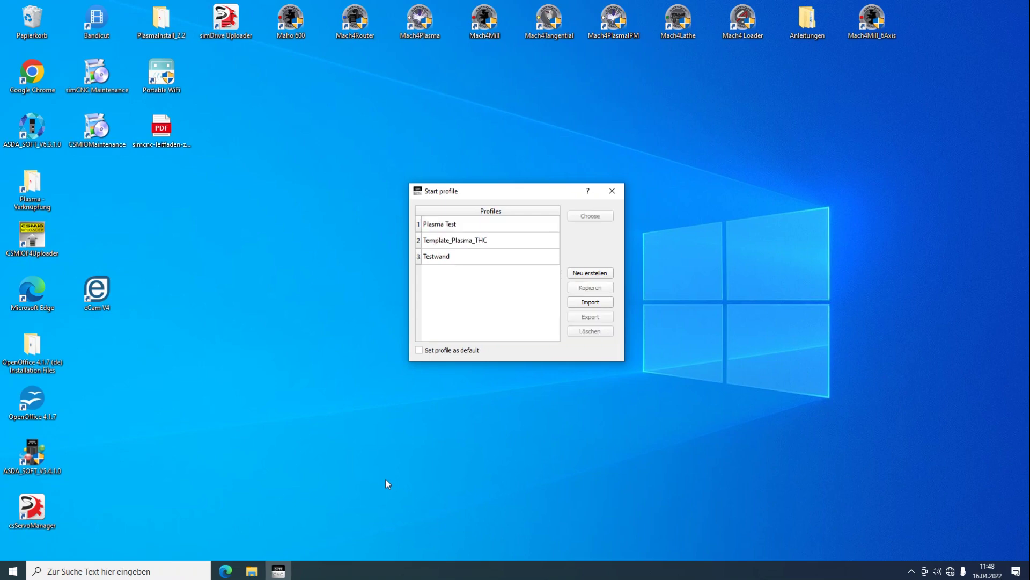
Delete the Plasma Test profile from the profile list.
left_click(474, 247)
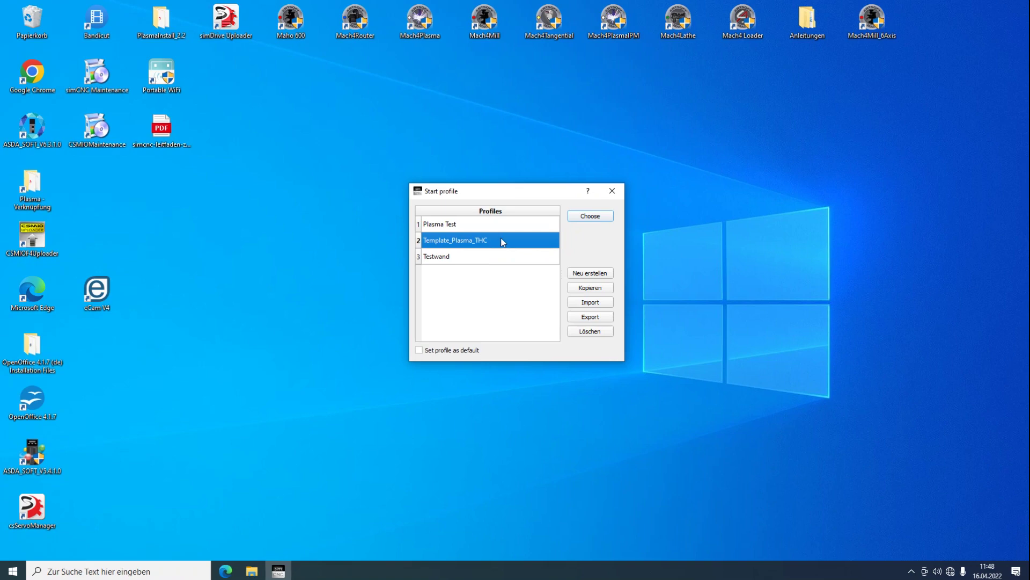
left_click(445, 228)
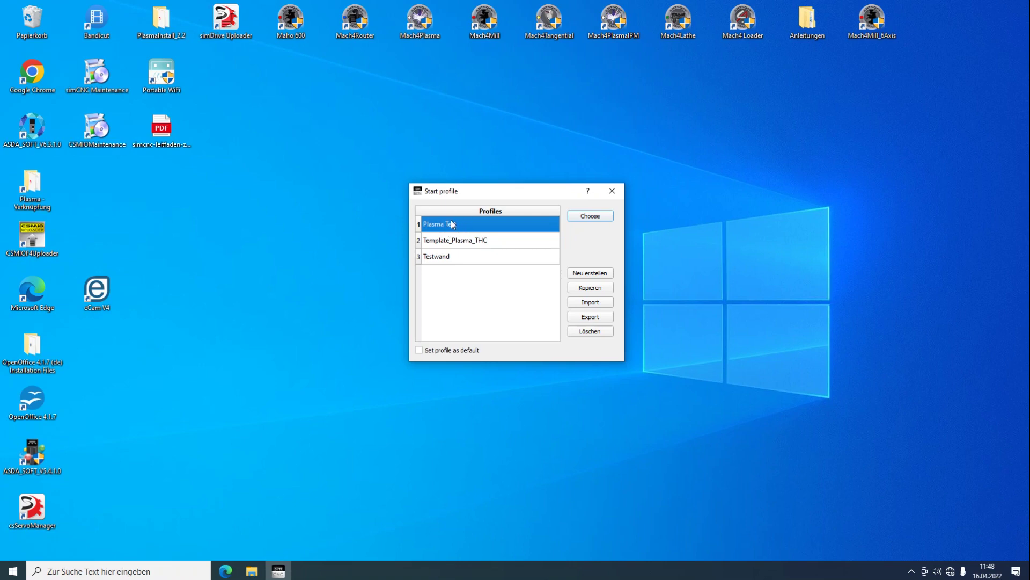
left_click(440, 256)
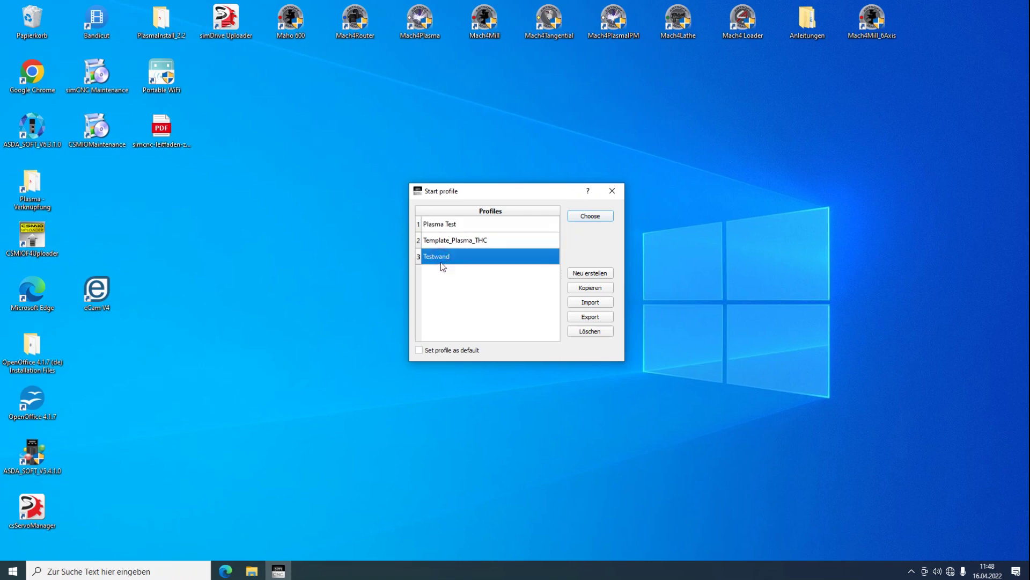
left_click(513, 226)
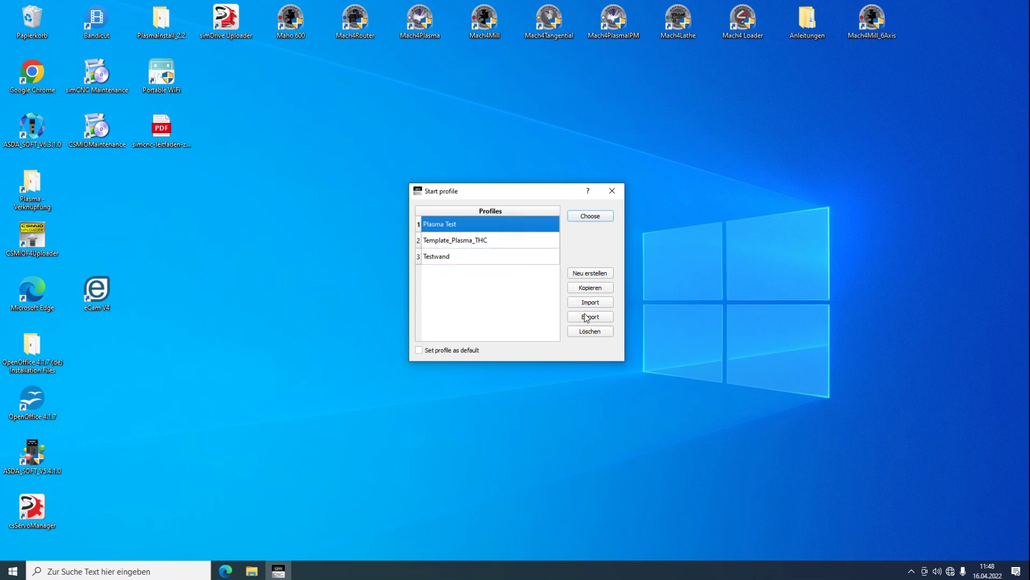
left_click(588, 331)
left_click(508, 290)
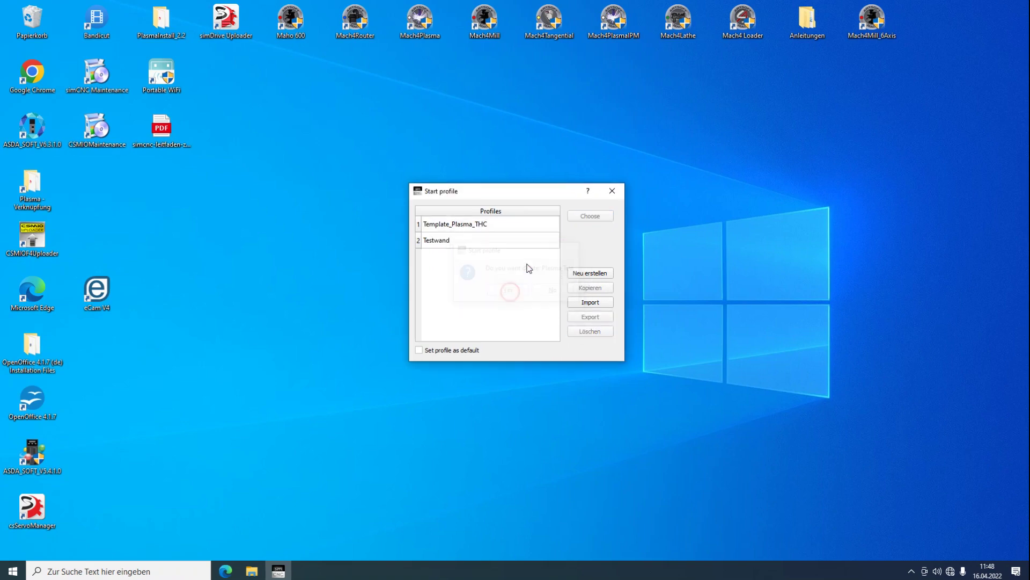
Try out setting the Testwand profile as default with the dialog moved off the desktop shortcut, and clear the default setting again.
left_click(446, 241)
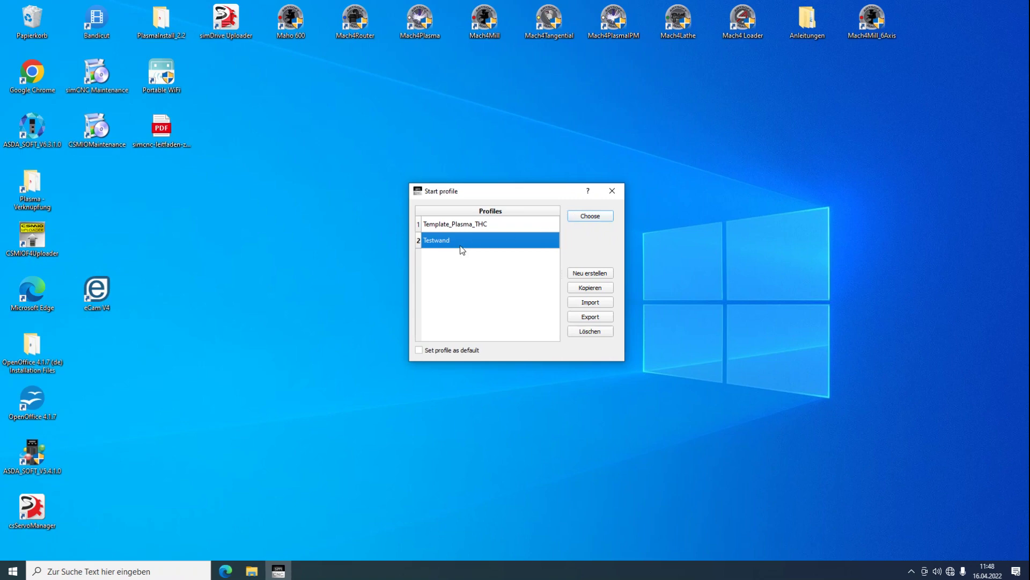
left_click(418, 353)
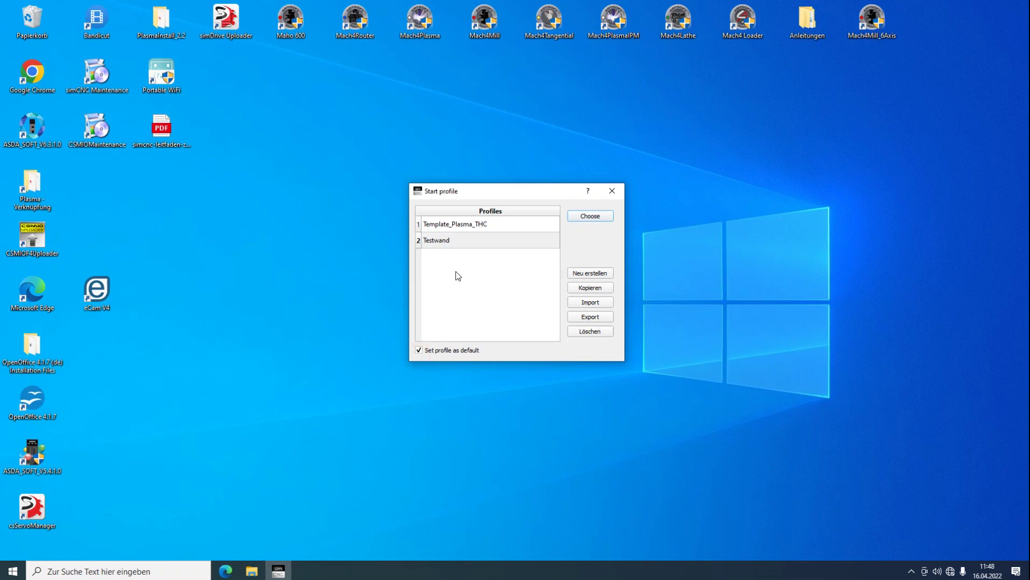
left_click(460, 241)
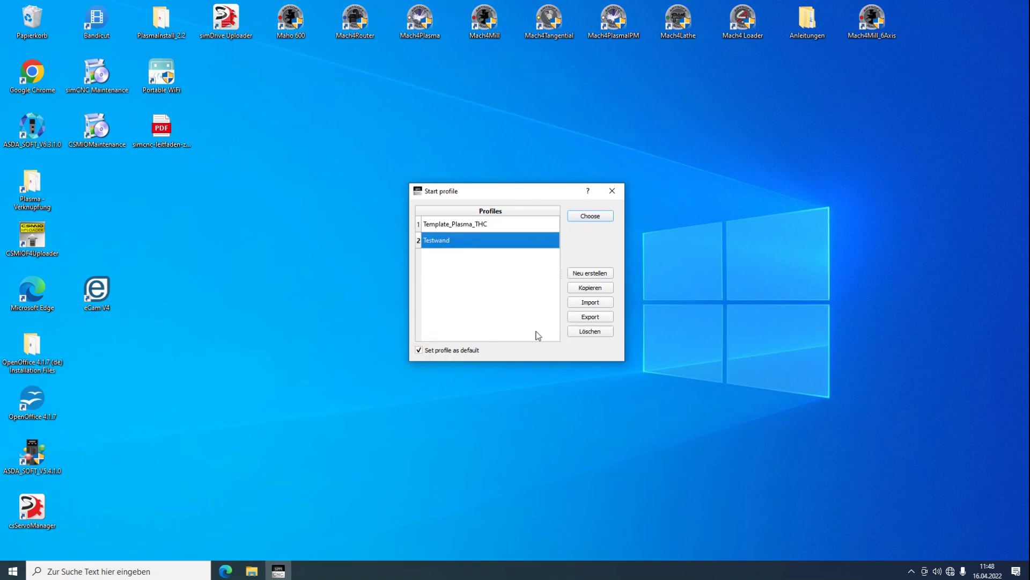
left_click(507, 189)
left_click_drag(508, 190, 810, 235)
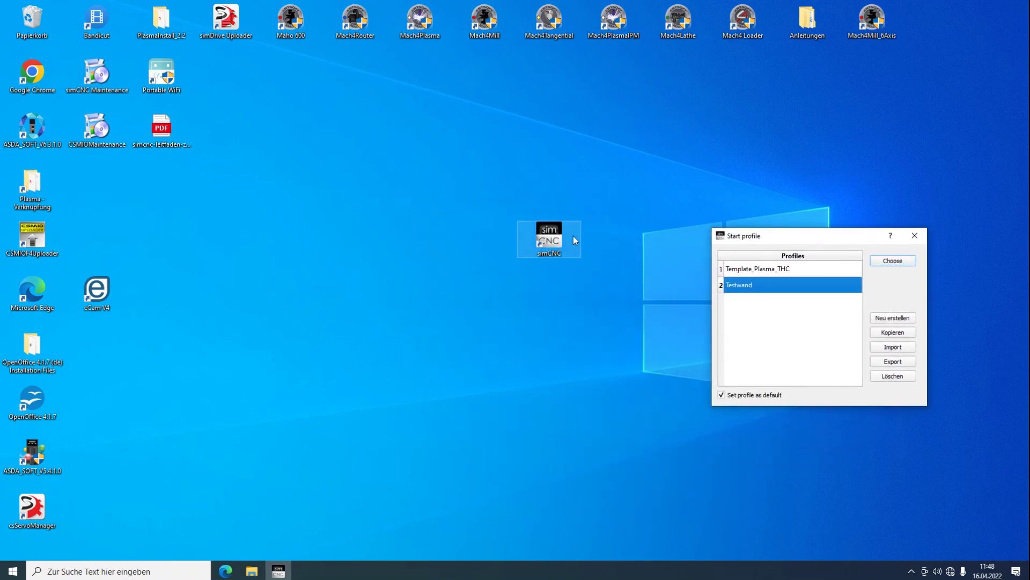
left_click_drag(757, 236, 628, 182)
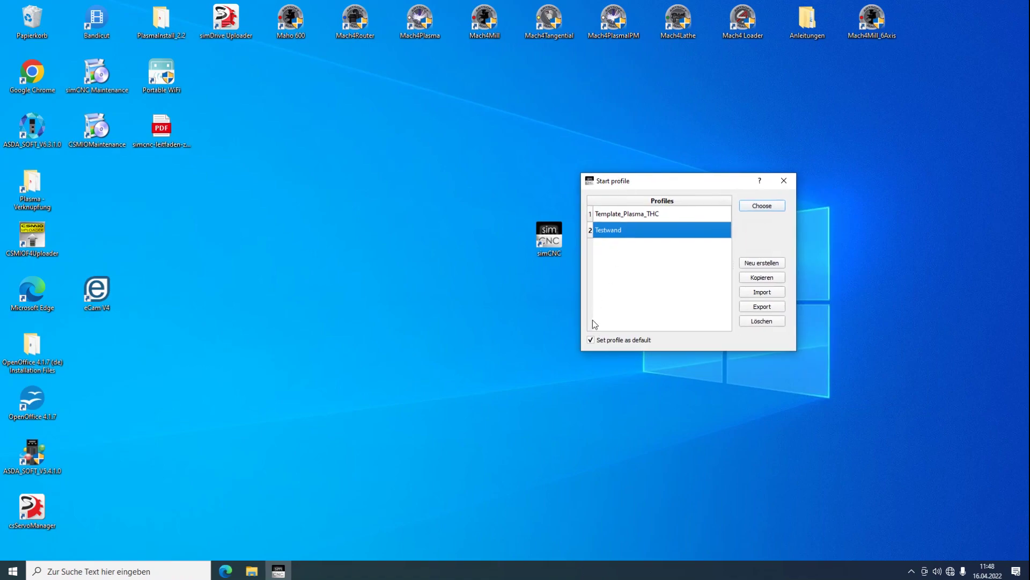
left_click(592, 341)
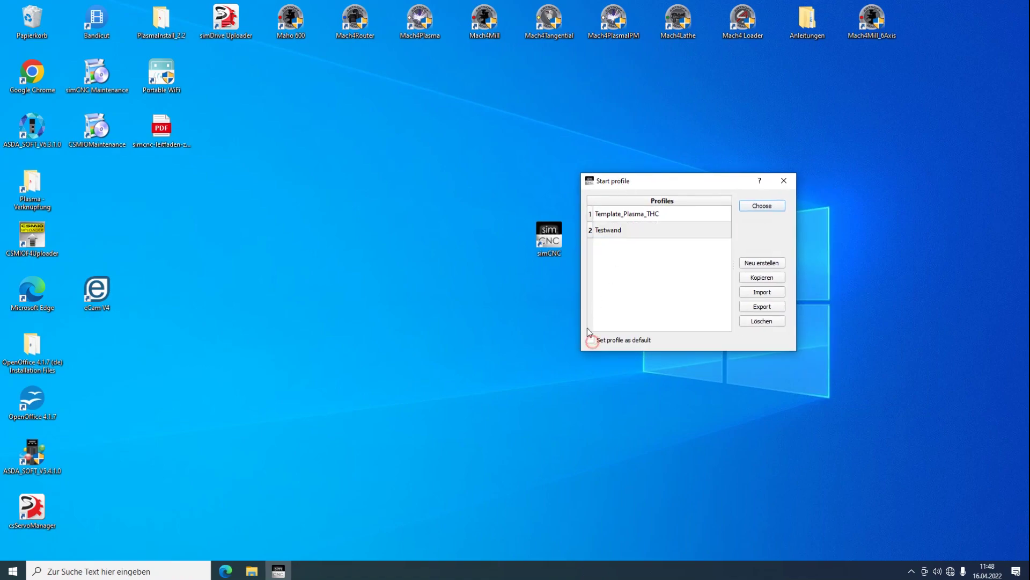
Load the Testwand profile.
left_click(624, 230)
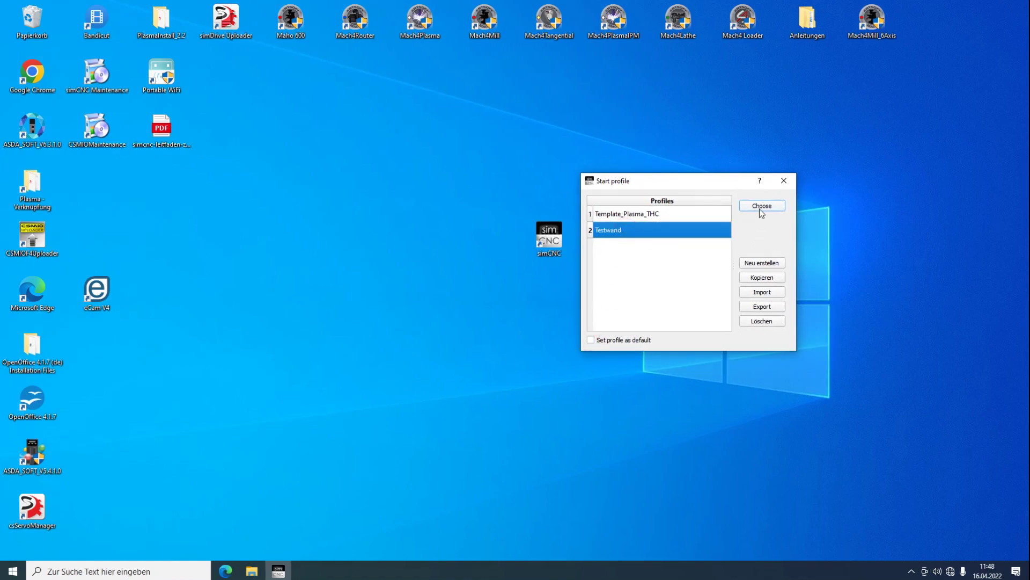
left_click(759, 207)
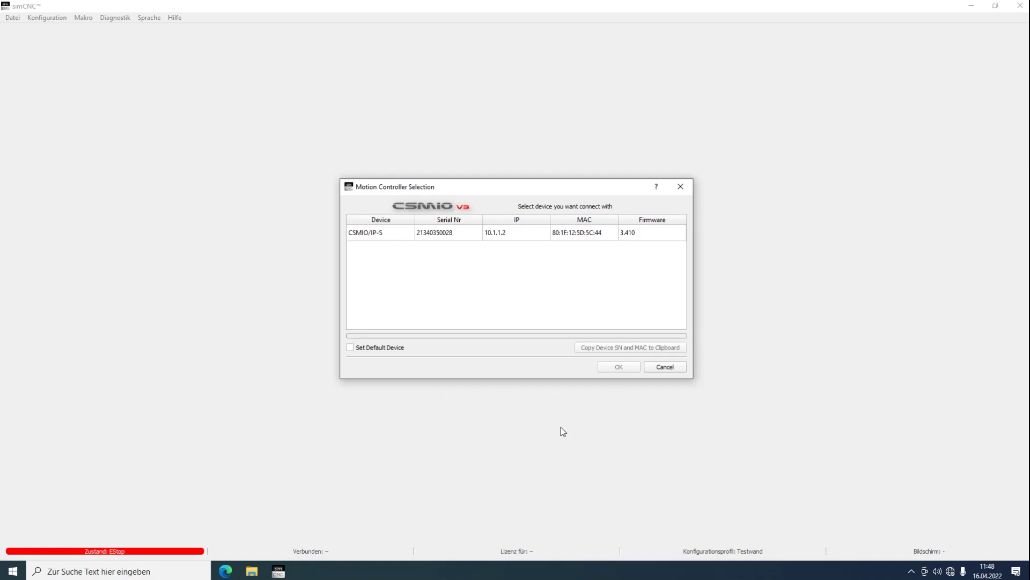
Copy the CSMIO/IP-S controller's serial number and MAC address and paste them into a new Notepad document.
left_click(537, 236)
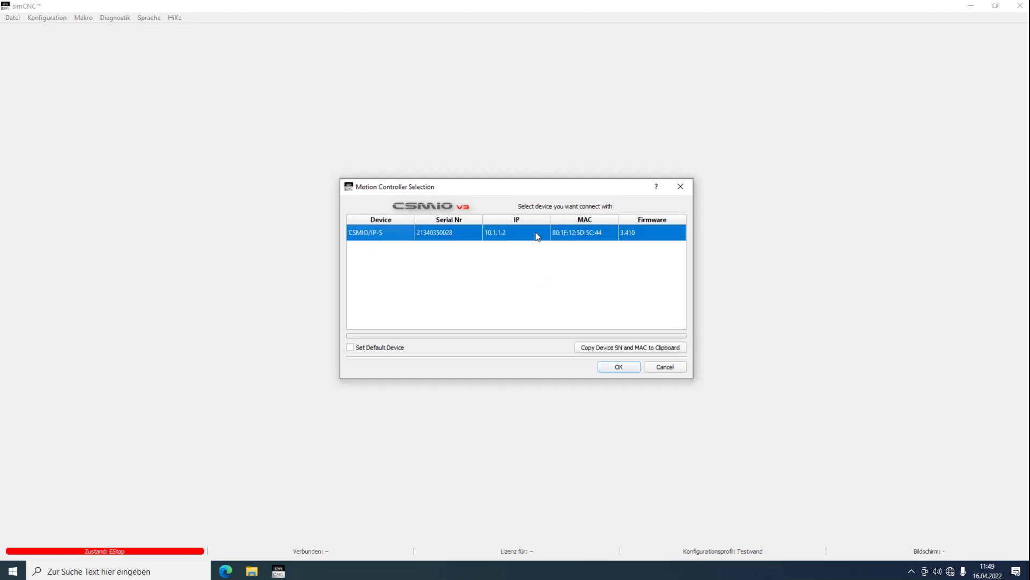
left_click(601, 350)
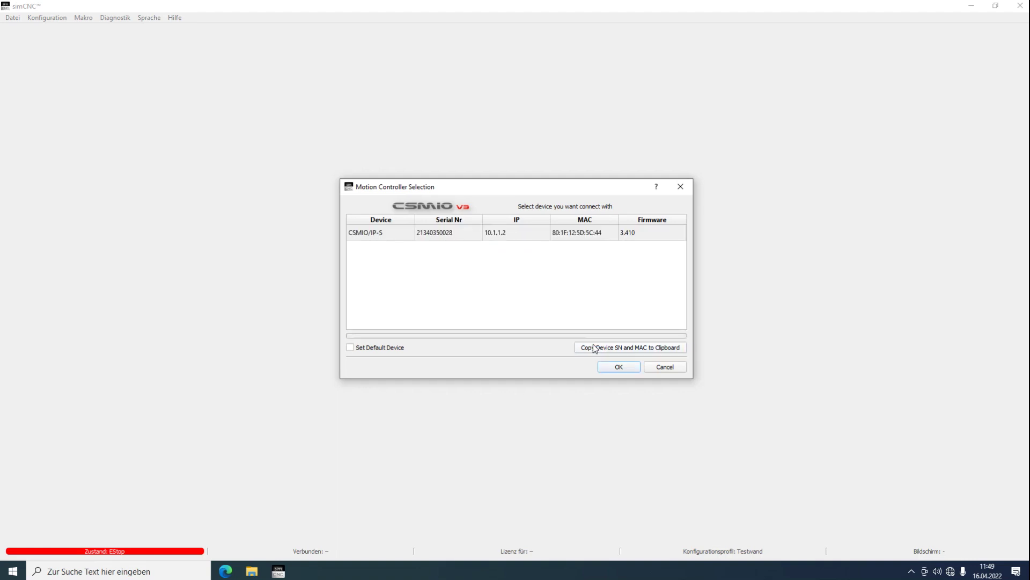
left_click(142, 570)
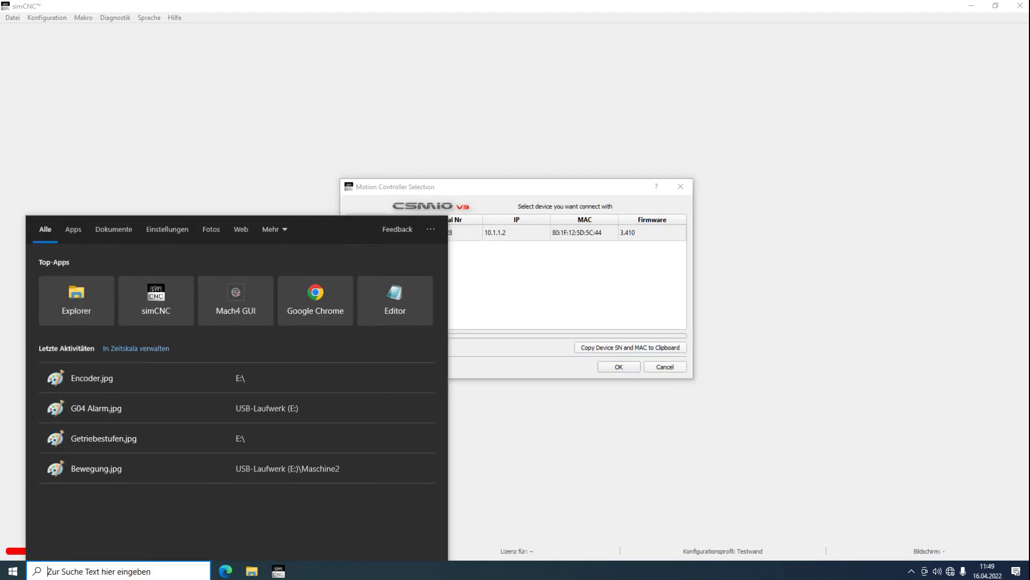
type("note")
left_click(97, 275)
left_click_drag(425, 364, 492, 42)
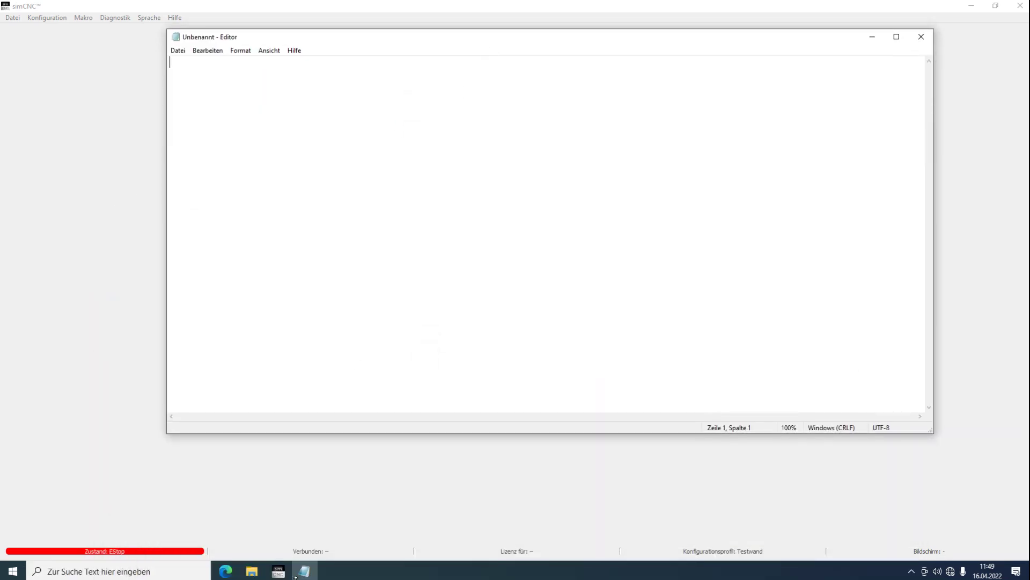
key("ctrl+v")
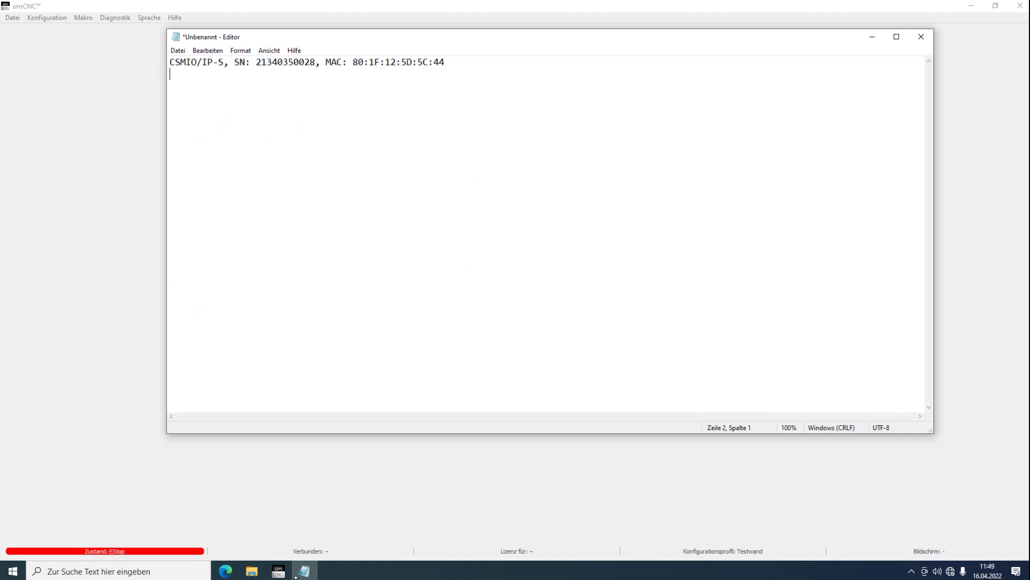
Add a line with the licensee's name below the device data, and highlight the serial number and MAC entry and the name in turn.
type("Name: Mustermann")
left_click_drag(233, 62, 474, 62)
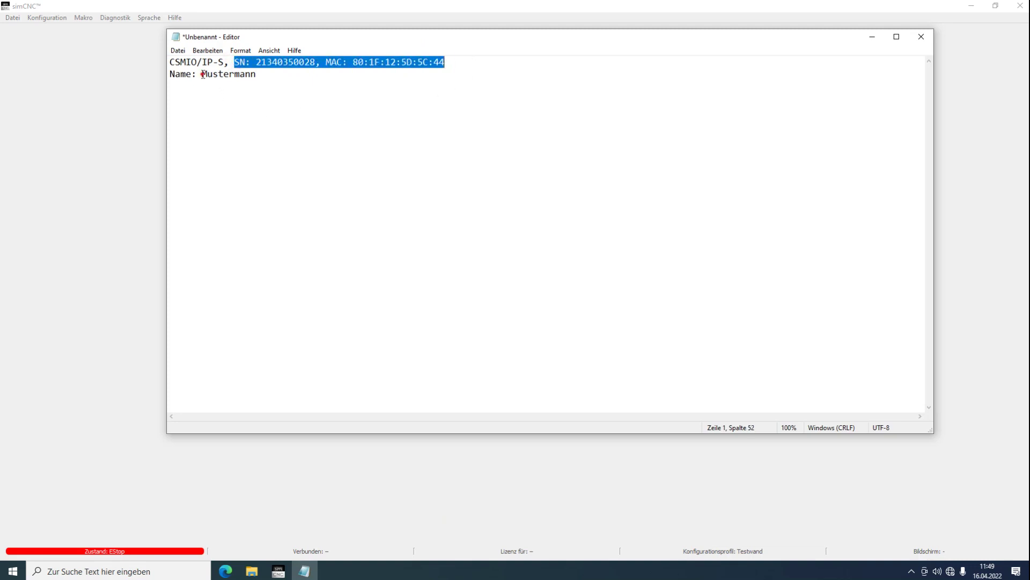
left_click_drag(202, 74, 278, 74)
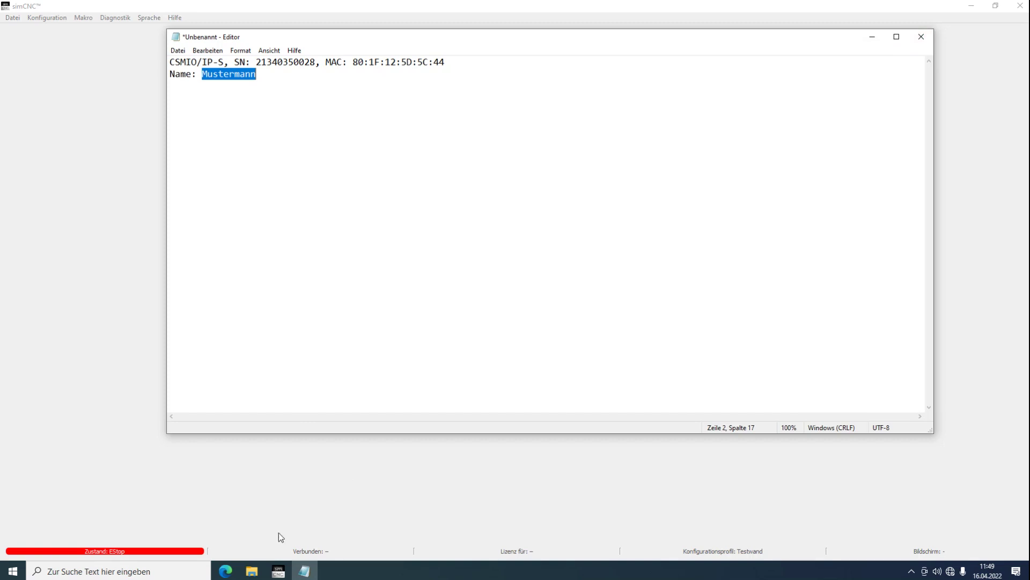
Browse to C:\Programme\simCNC\Licenses in File Explorer, inspect the TecLab .cslic licence file, and return to the simCNC folder.
left_click(252, 571)
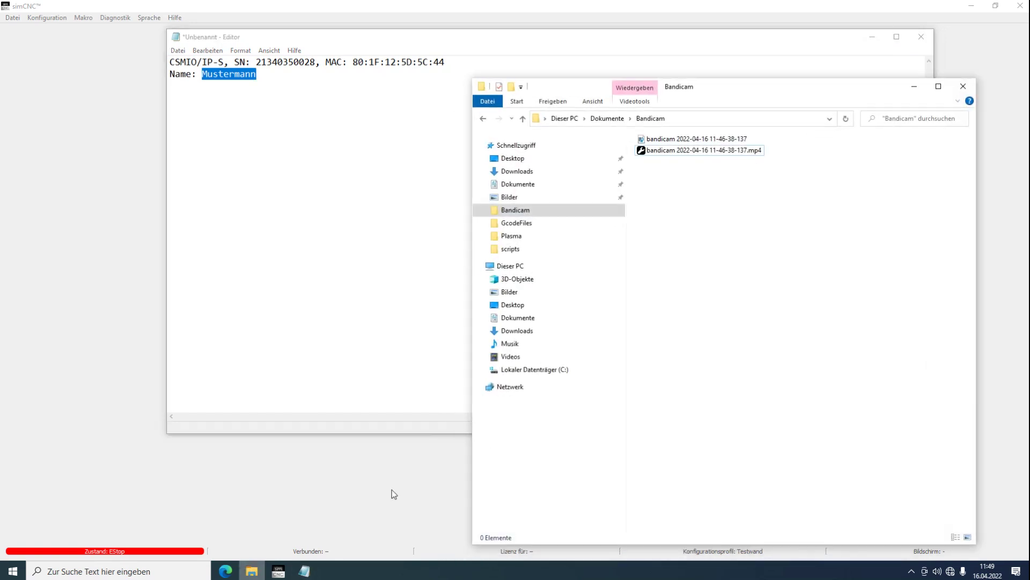
left_click(523, 369)
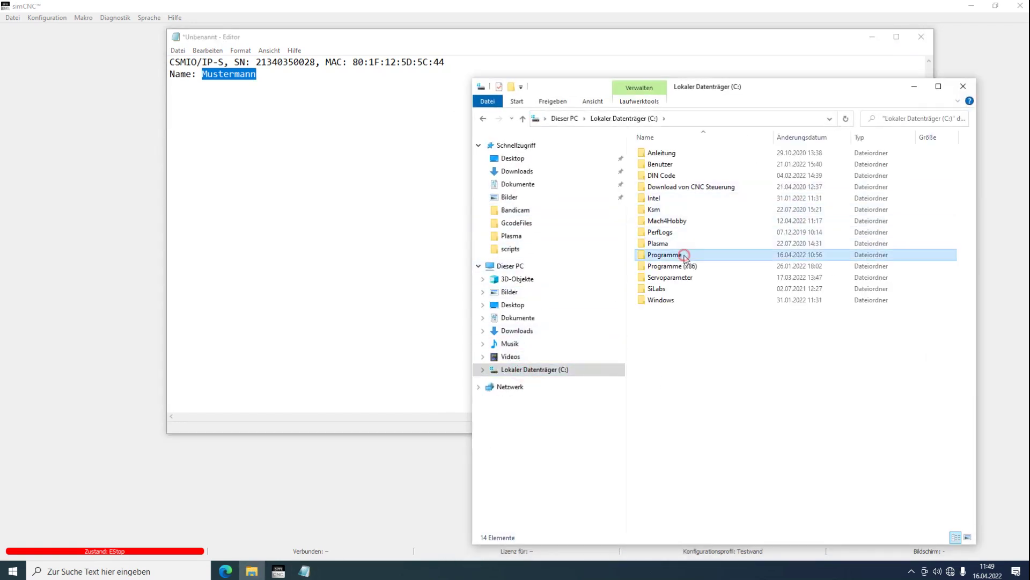
double_click(685, 255)
double_click(665, 266)
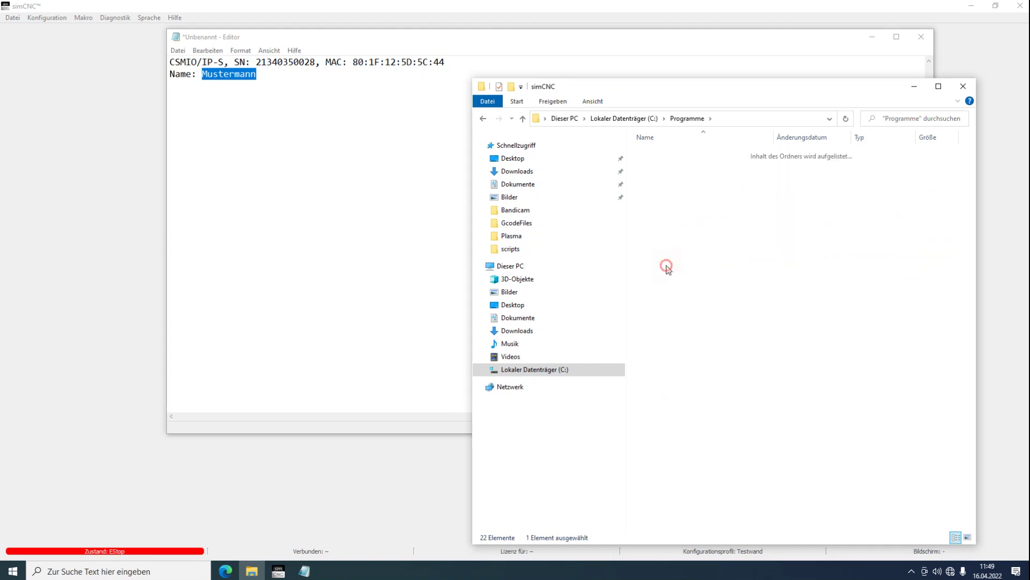
double_click(660, 221)
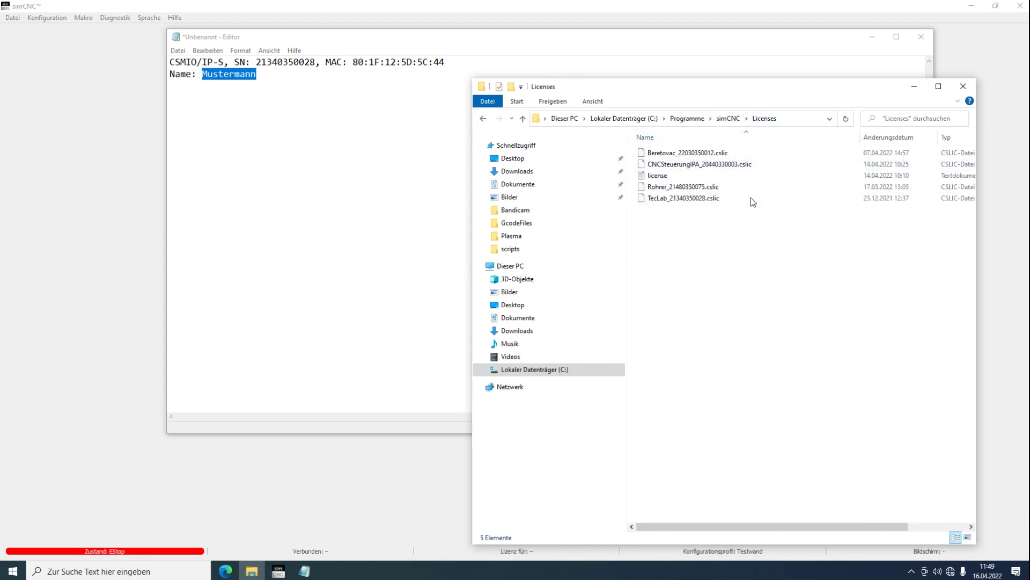
left_click(687, 199)
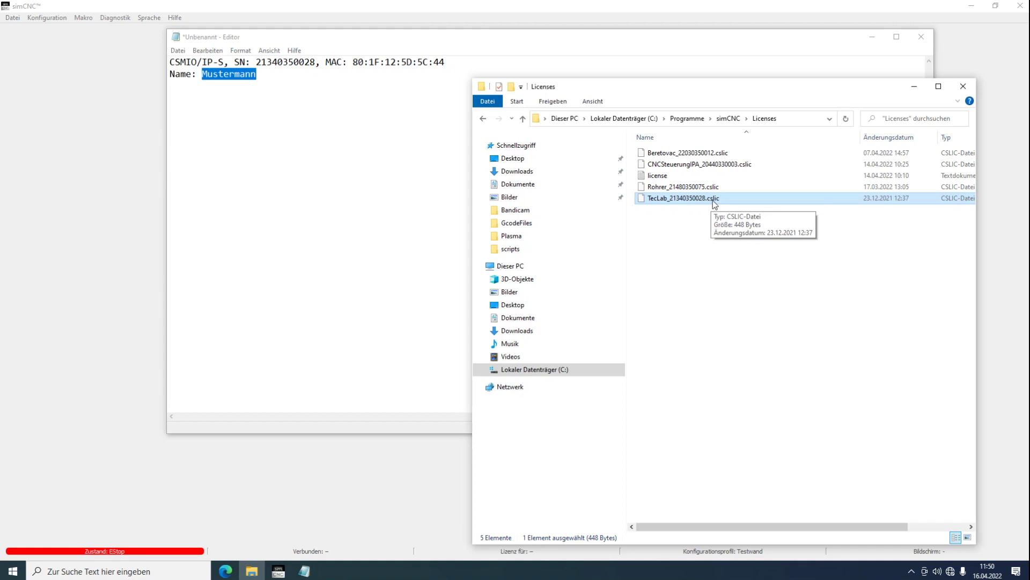
left_click(523, 118)
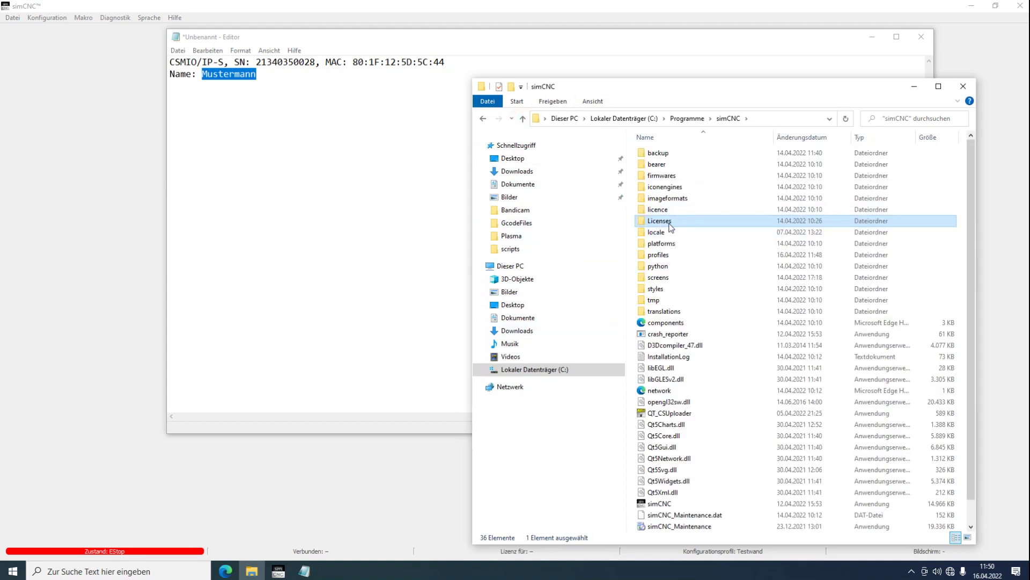
Close the File Explorer window and the Notepad document with the device data, discarding the unsaved text.
left_click(522, 118)
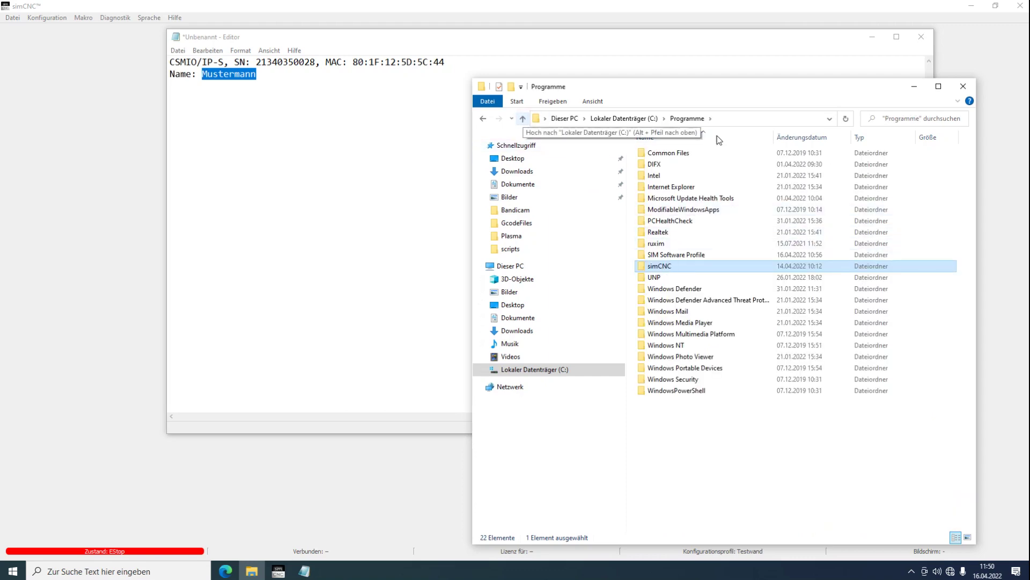
left_click(963, 87)
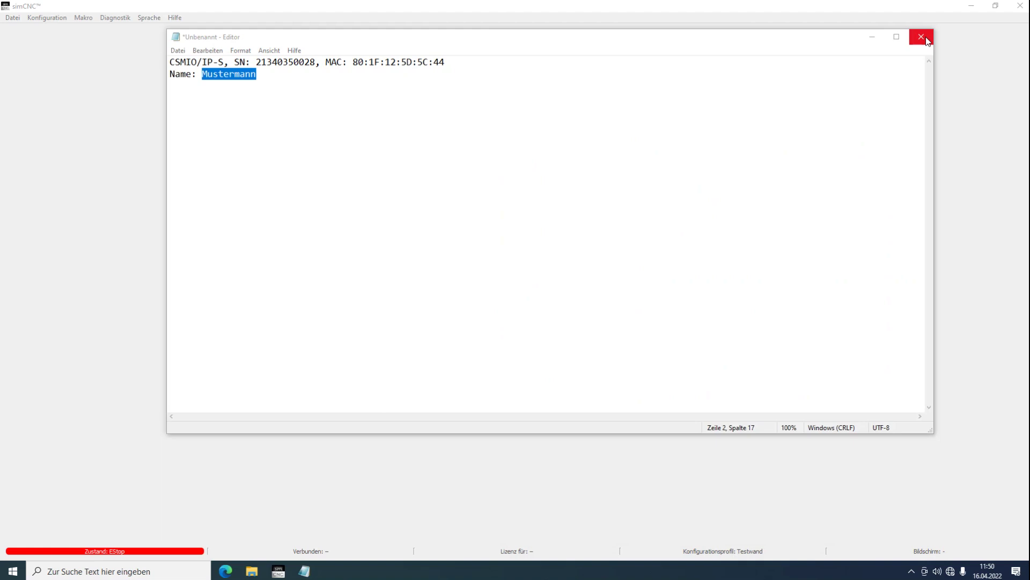
left_click(927, 41)
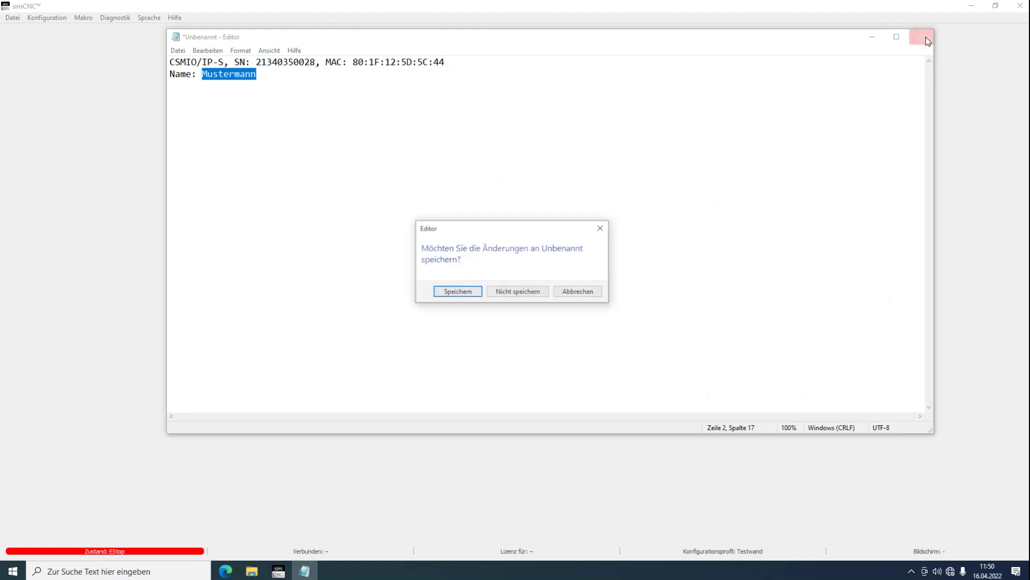
left_click(526, 292)
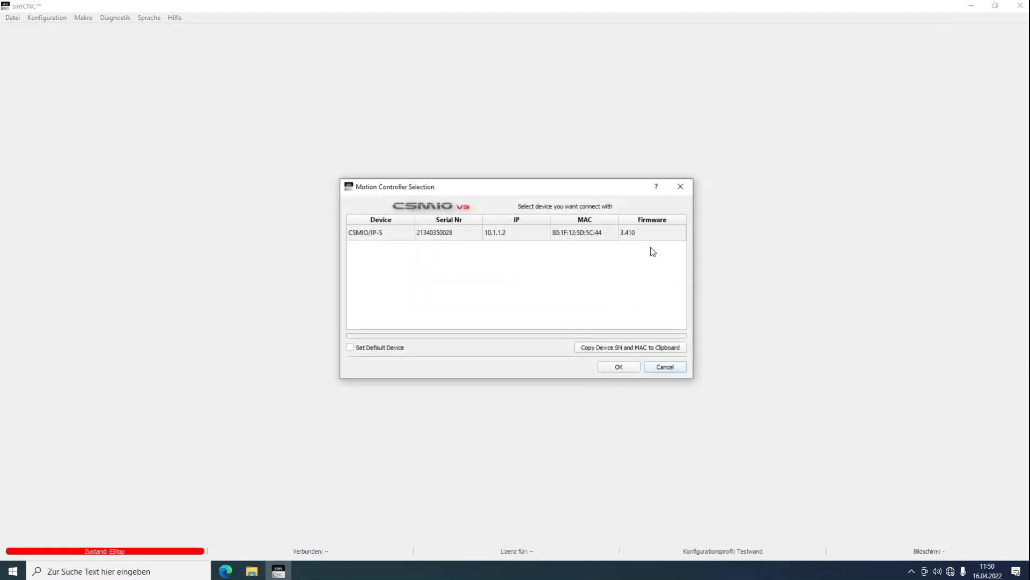
Open the Windows network settings, view the details of the Ethernet connection, and bring up the list of network adapters.
left_click(950, 571)
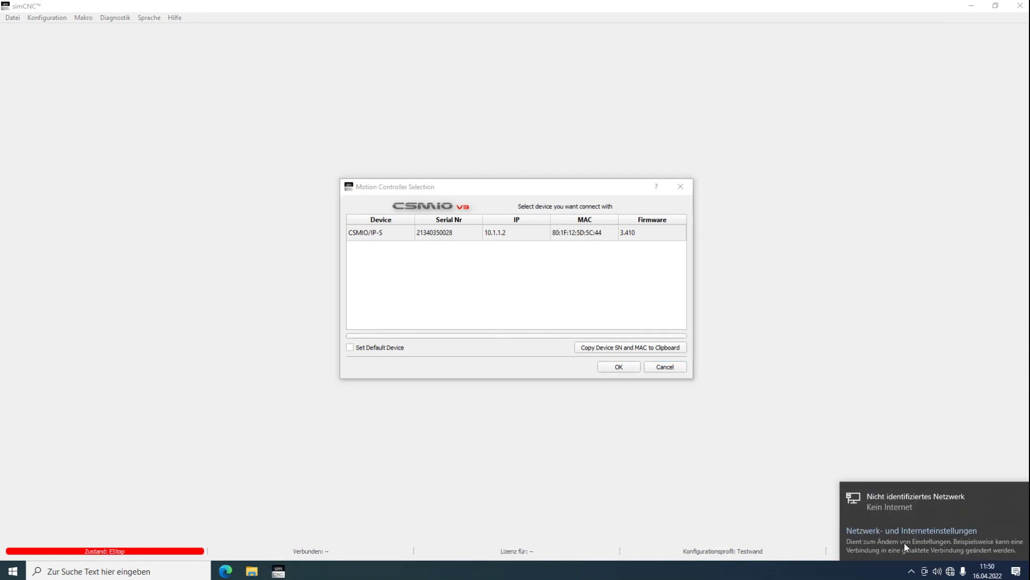
left_click(903, 531)
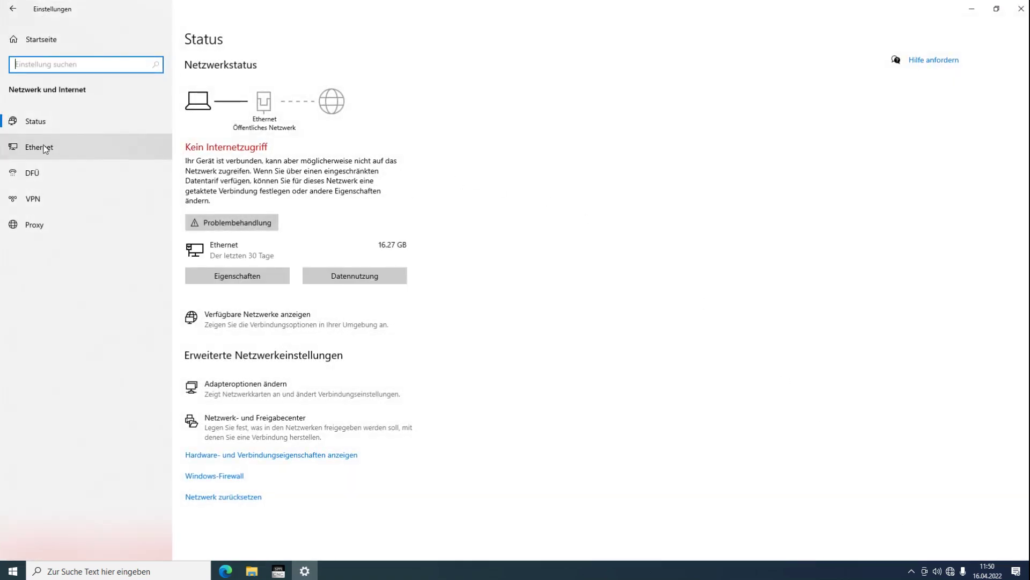
left_click(43, 148)
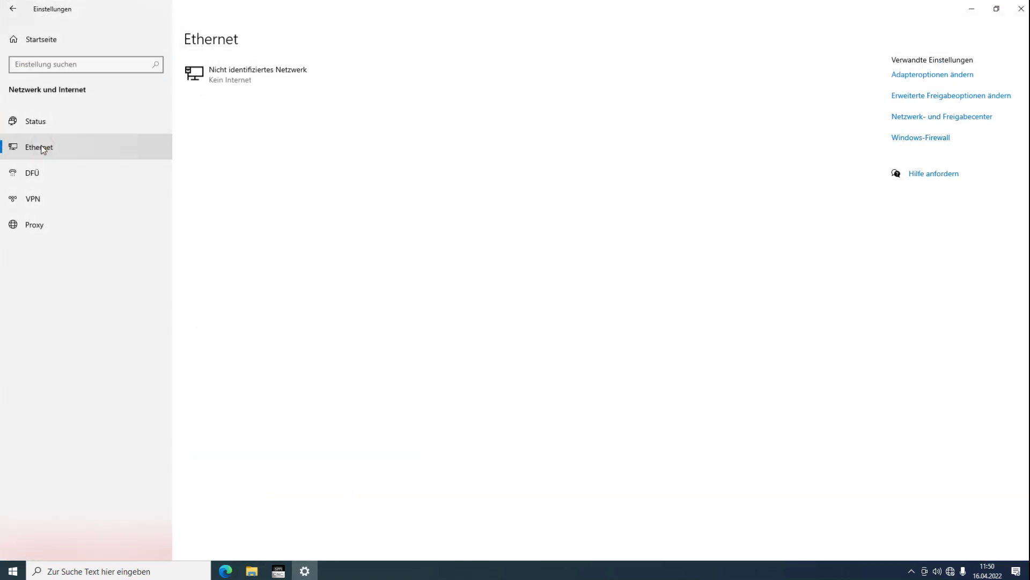
left_click(255, 80)
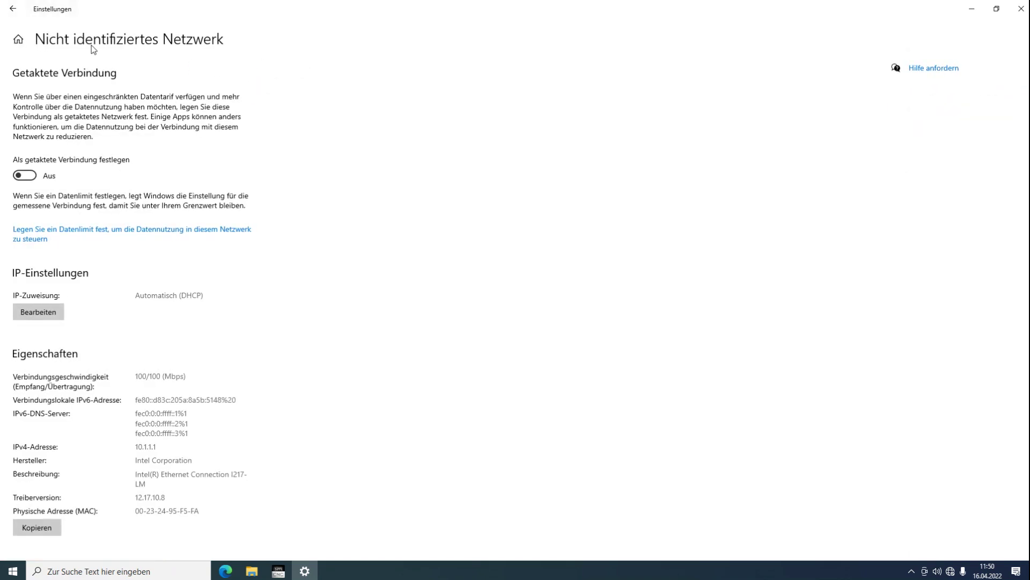
key("alt+Left")
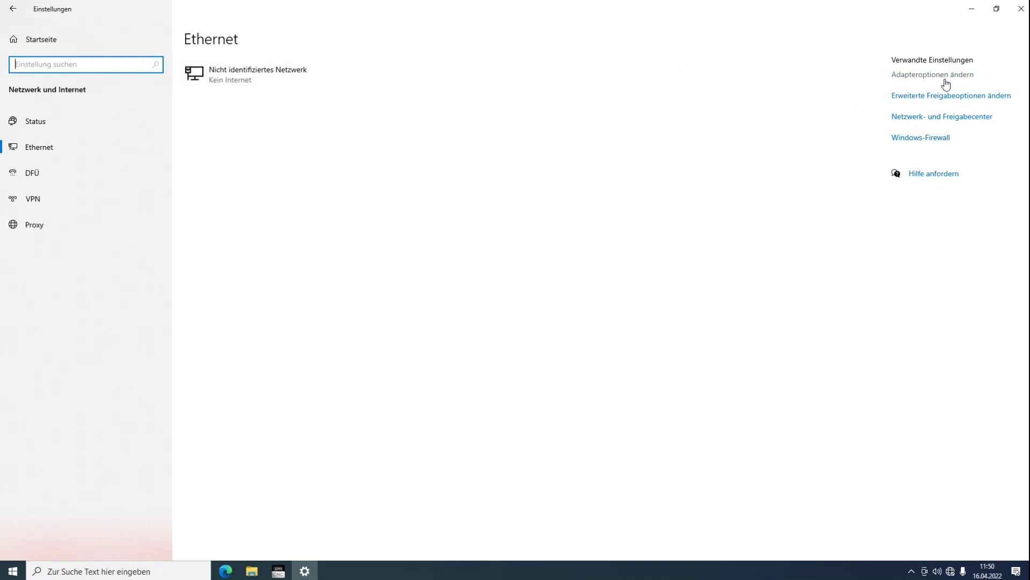
left_click(953, 80)
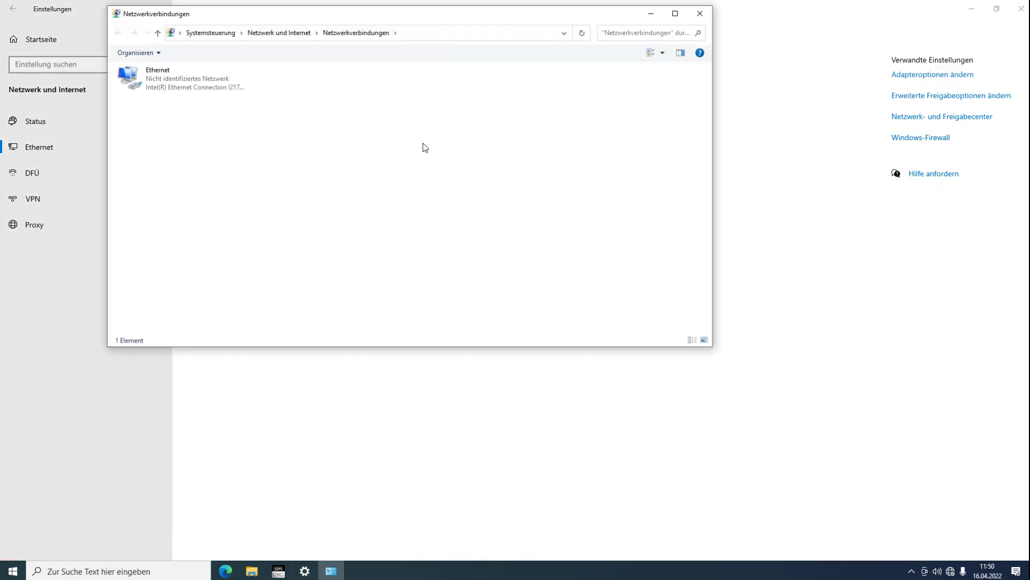
Check the Ethernet adapter's static IP address and subnet mask in its TCP/IPv4 properties, confirm, and close all network windows.
left_click(178, 82)
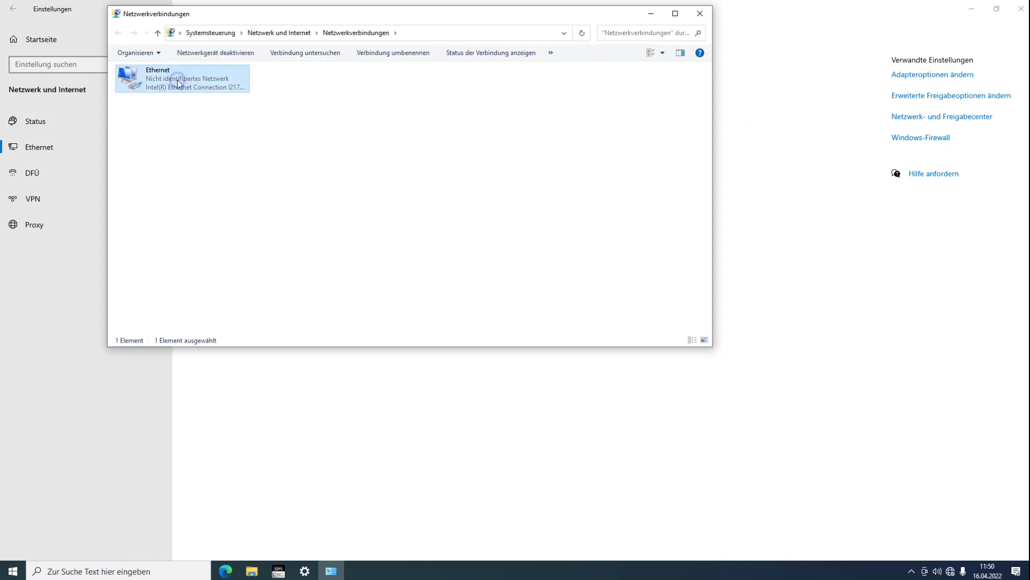
right_click(178, 82)
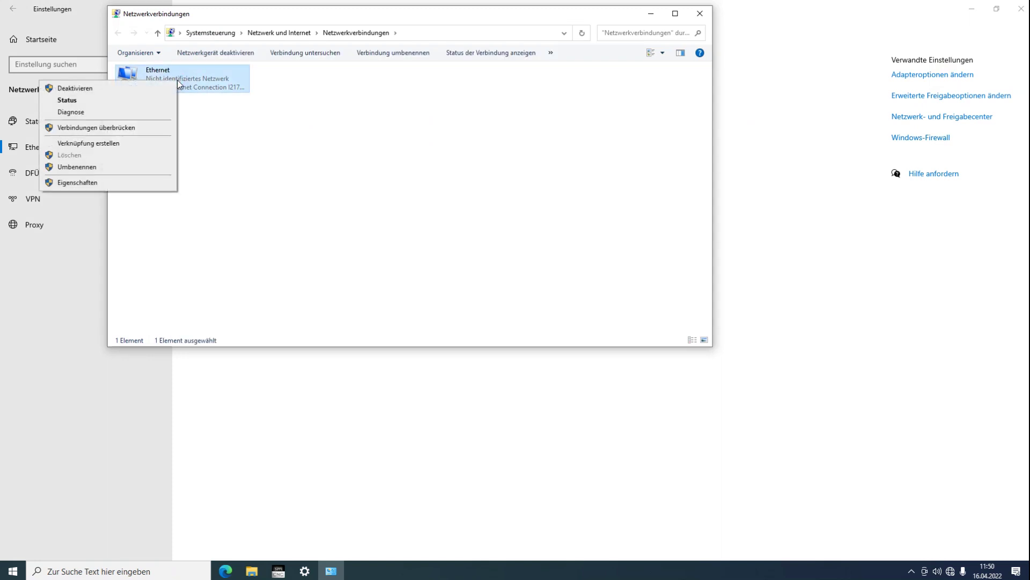
left_click(72, 185)
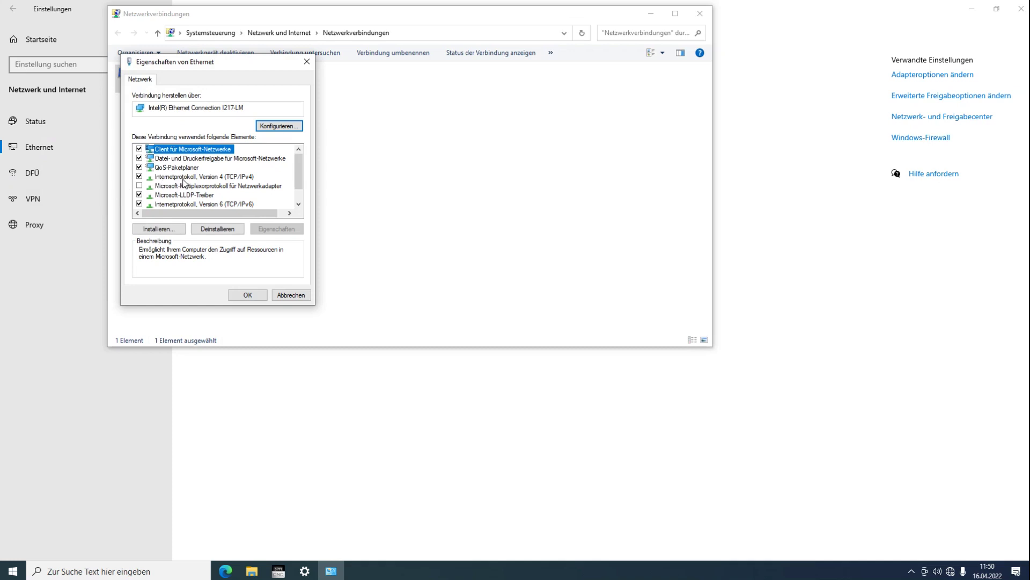
left_click(185, 177)
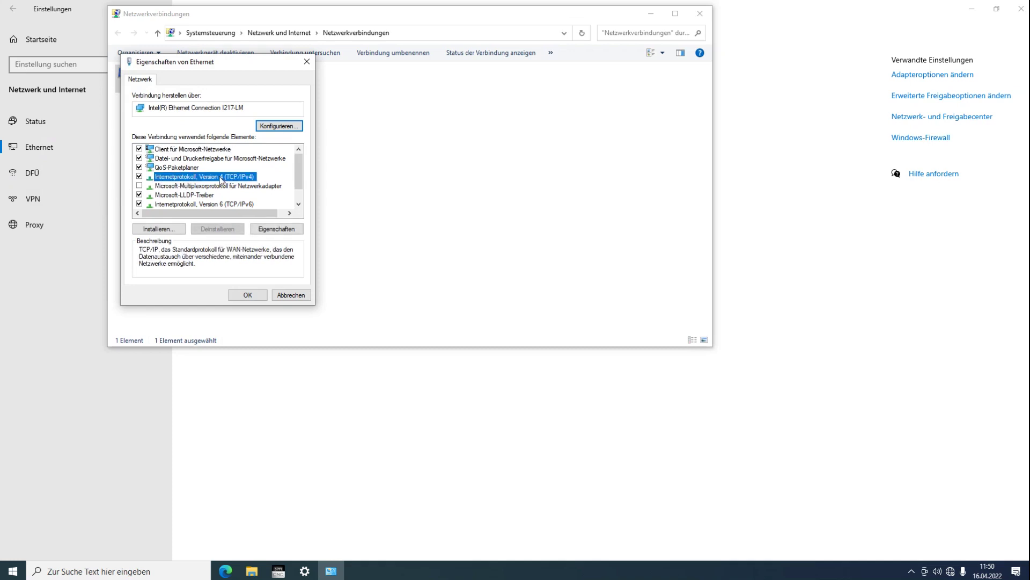
left_click(269, 230)
left_click_drag(230, 104, 448, 141)
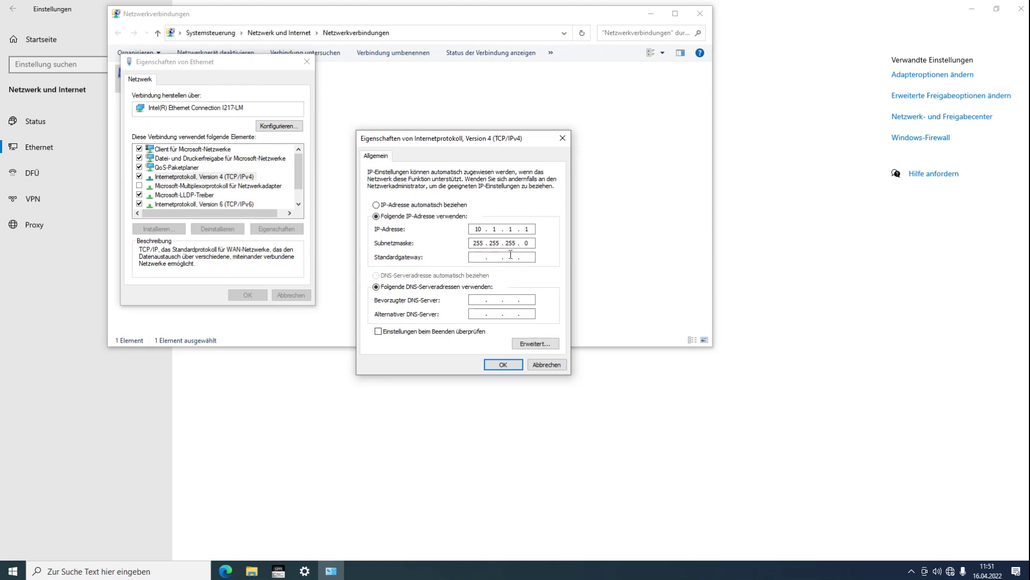
left_click(503, 365)
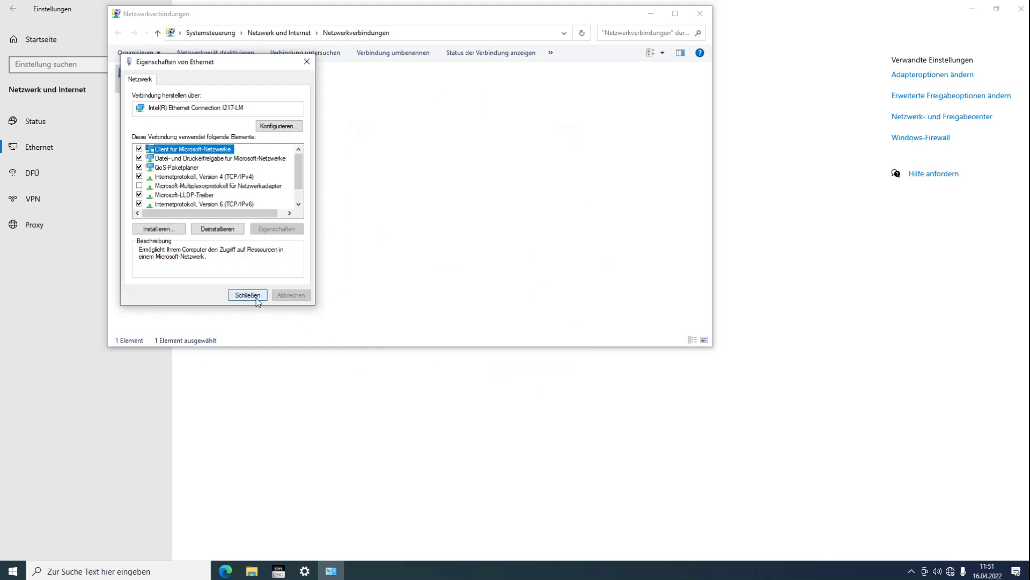
left_click(248, 295)
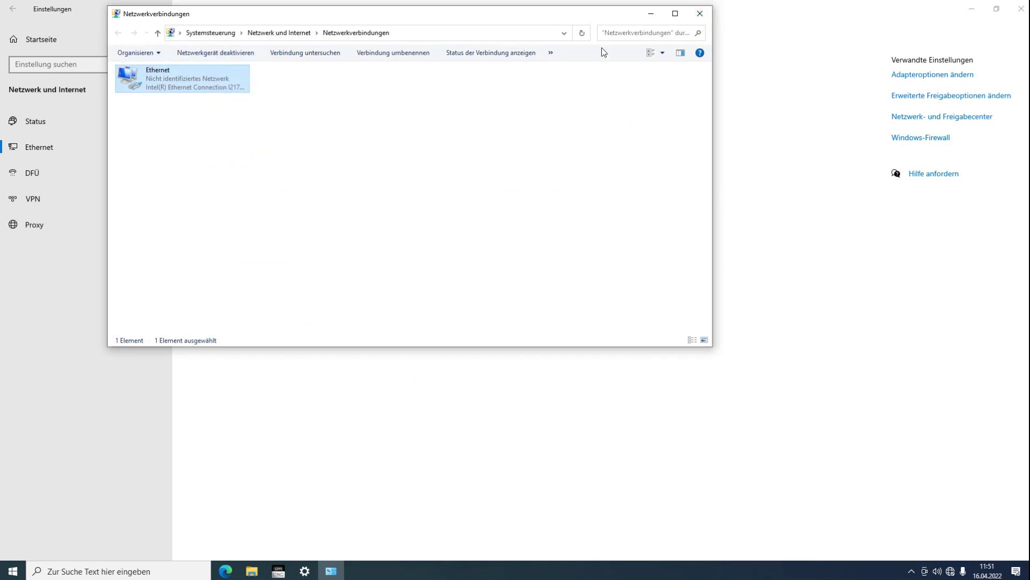
left_click(700, 14)
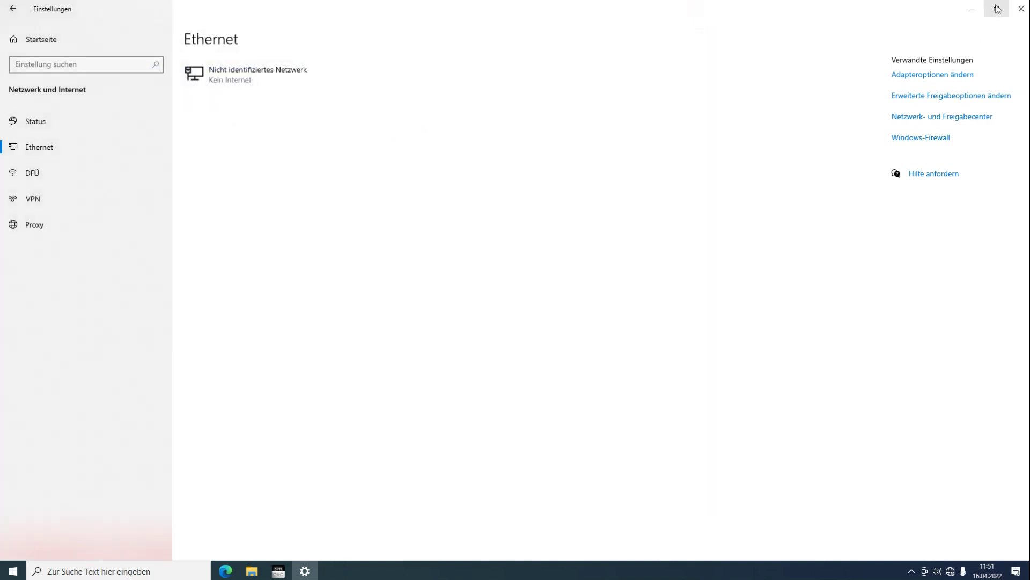
left_click(1022, 10)
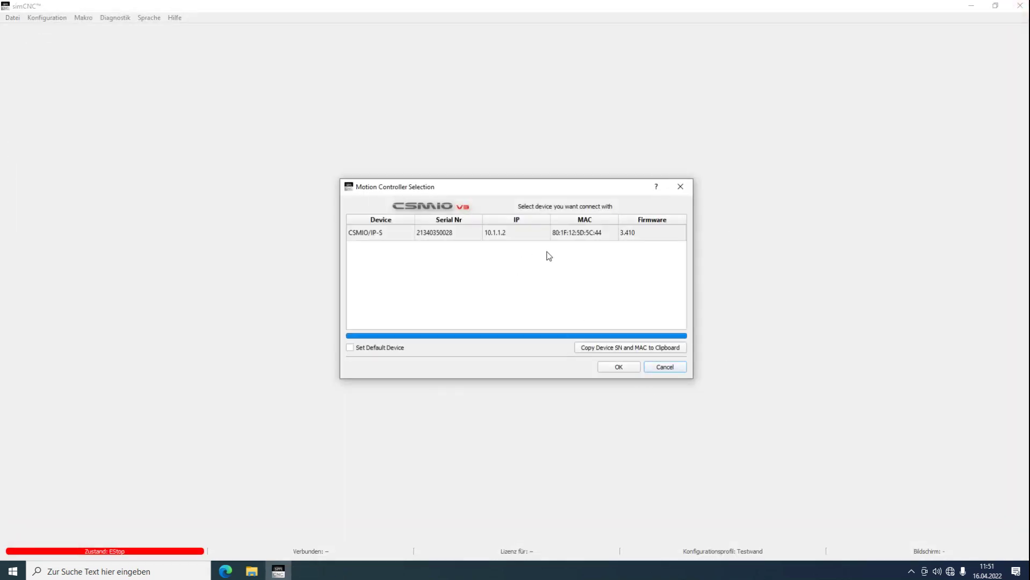
Connect simCNC to the CSMIO/IP-S motion controller and move the licence warning clear of the setup window.
left_click(541, 240)
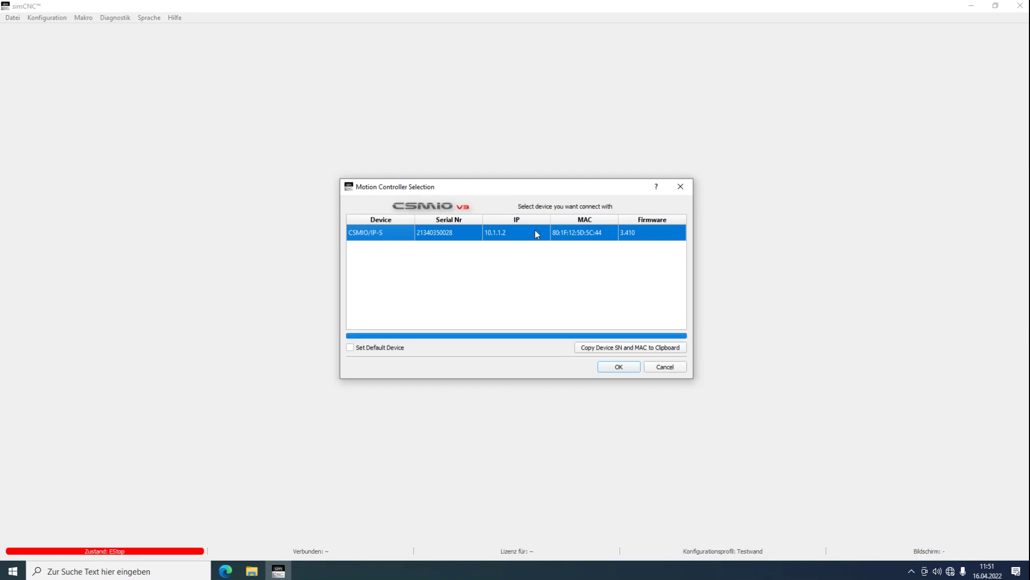
left_click(618, 365)
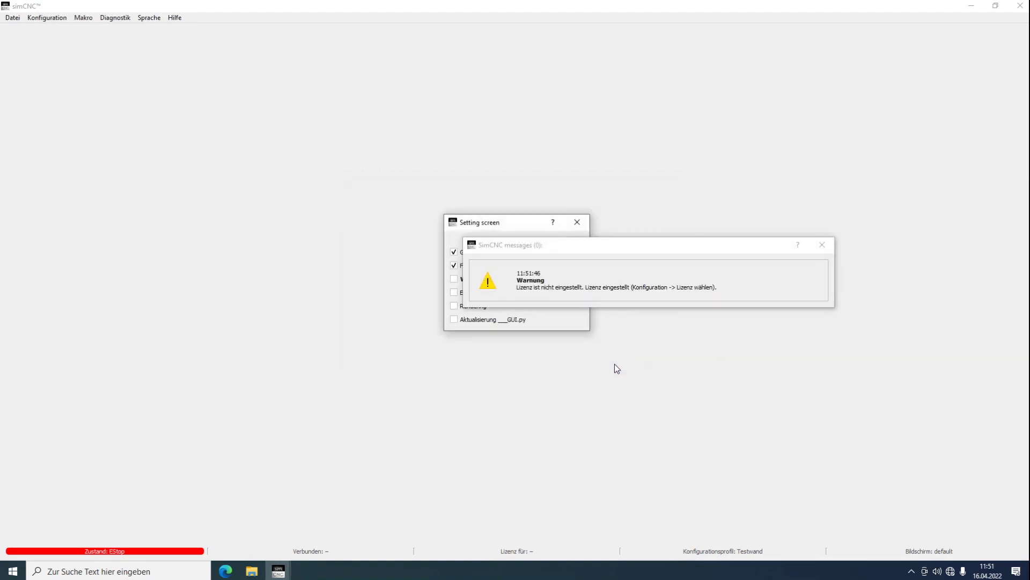
left_click_drag(587, 246, 504, 137)
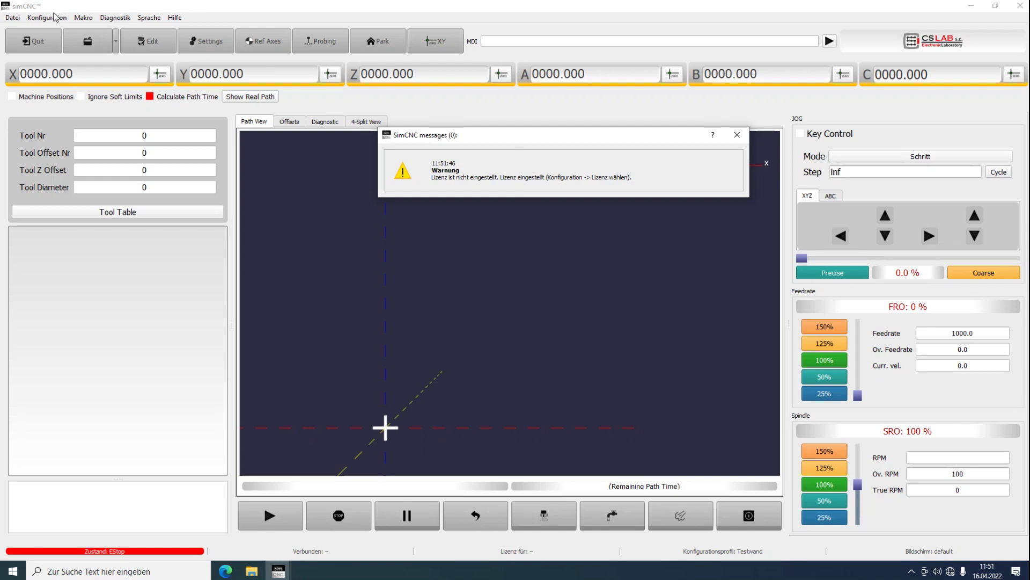
Set the TecLab .cslic file from the Licenses folder as the simCNC licence and confirm reconnecting.
left_click(52, 19)
left_click(63, 67)
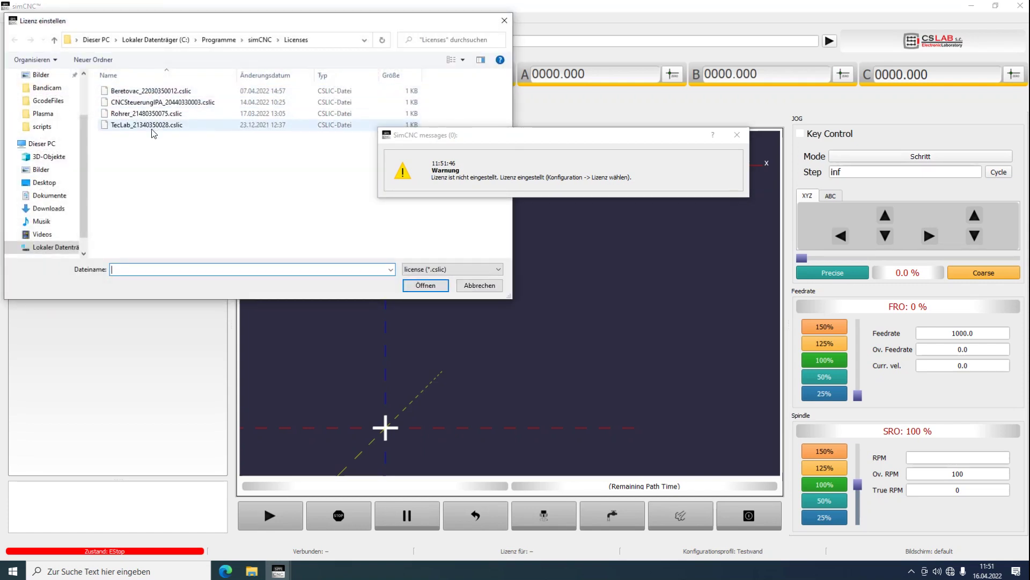
left_click(153, 127)
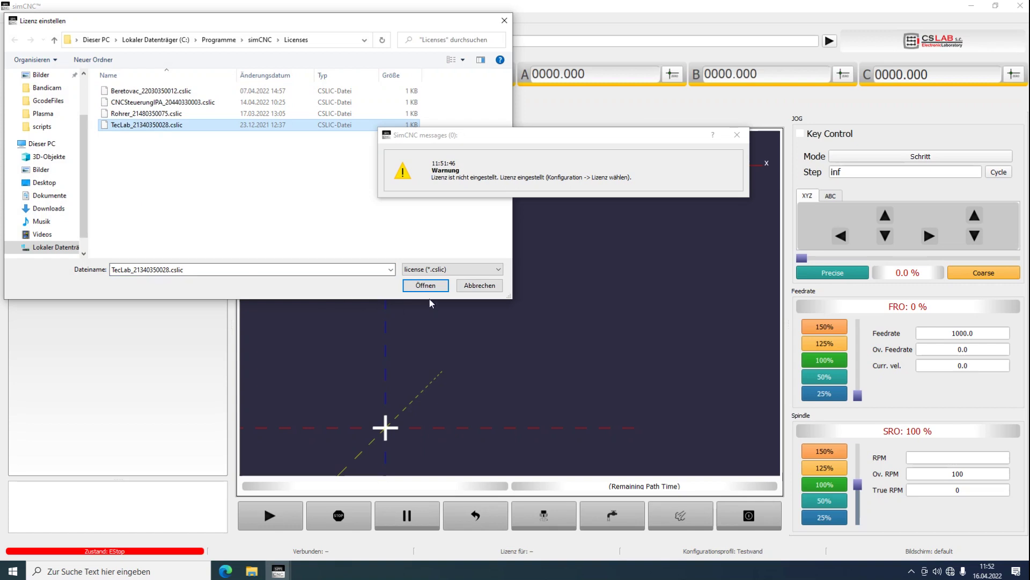
left_click(420, 287)
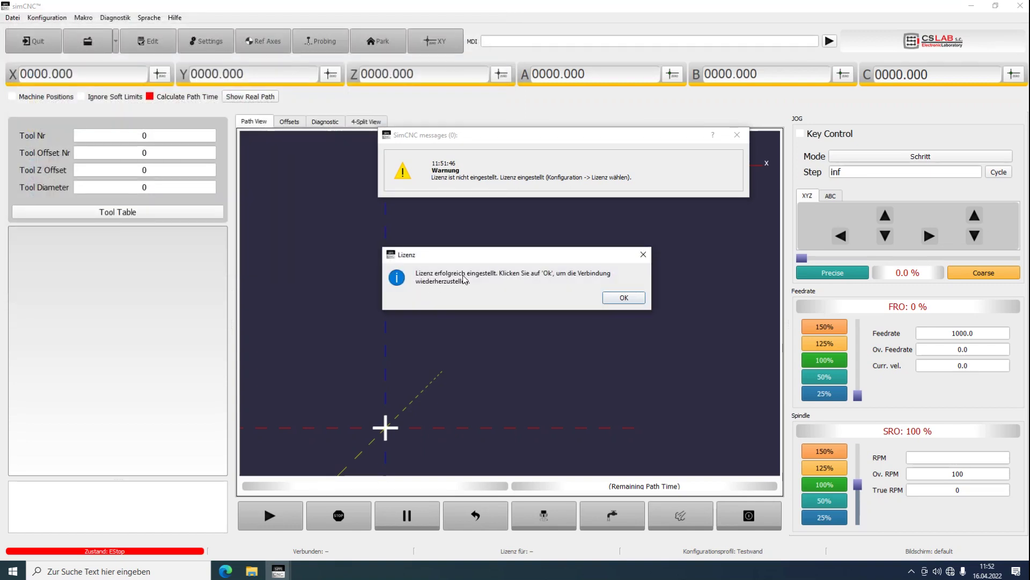
left_click(622, 302)
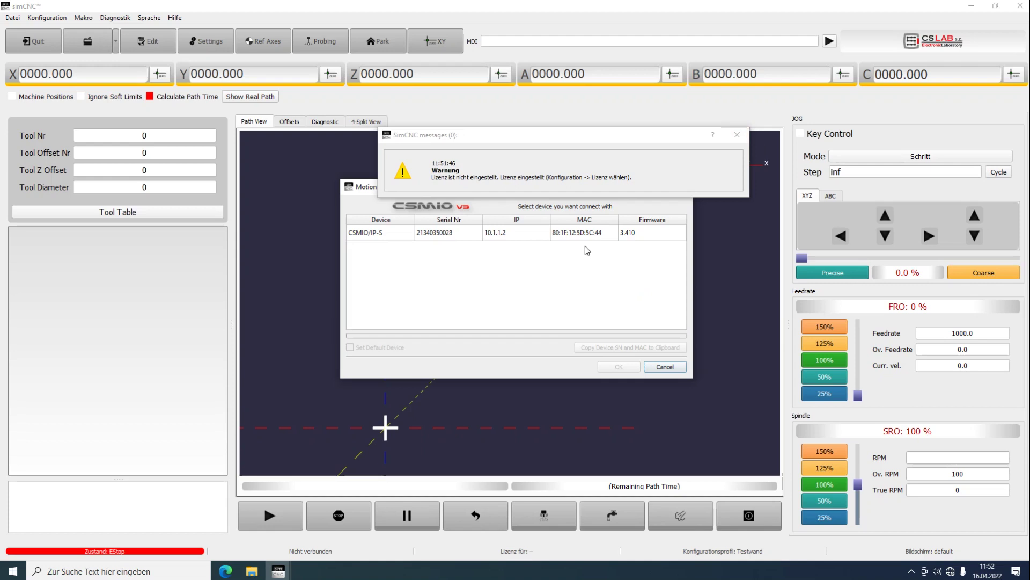
Reconnect to the CSMIO/IP-S controller and dismiss the licence warning.
left_click(569, 235)
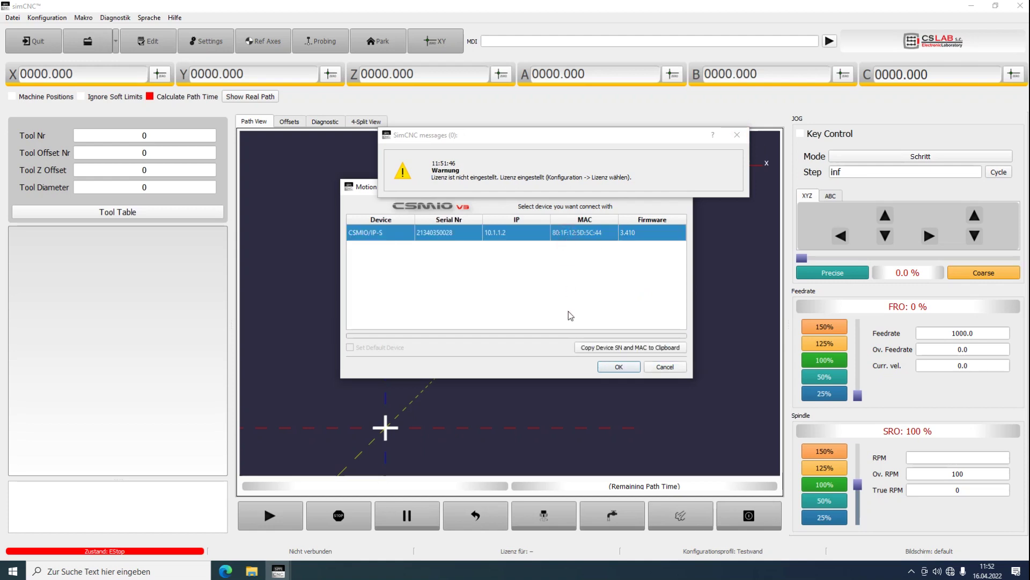
left_click(619, 367)
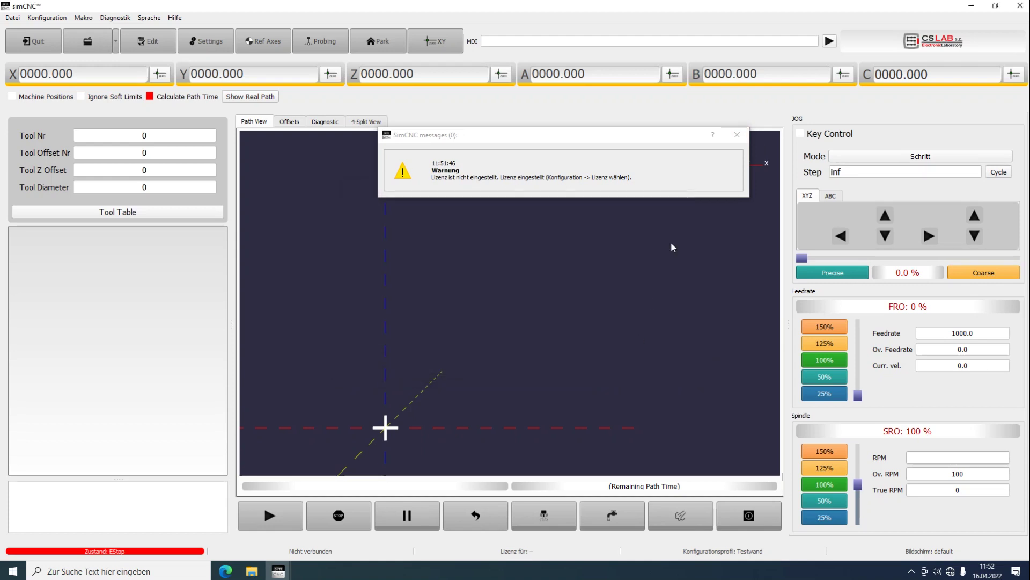
left_click(737, 135)
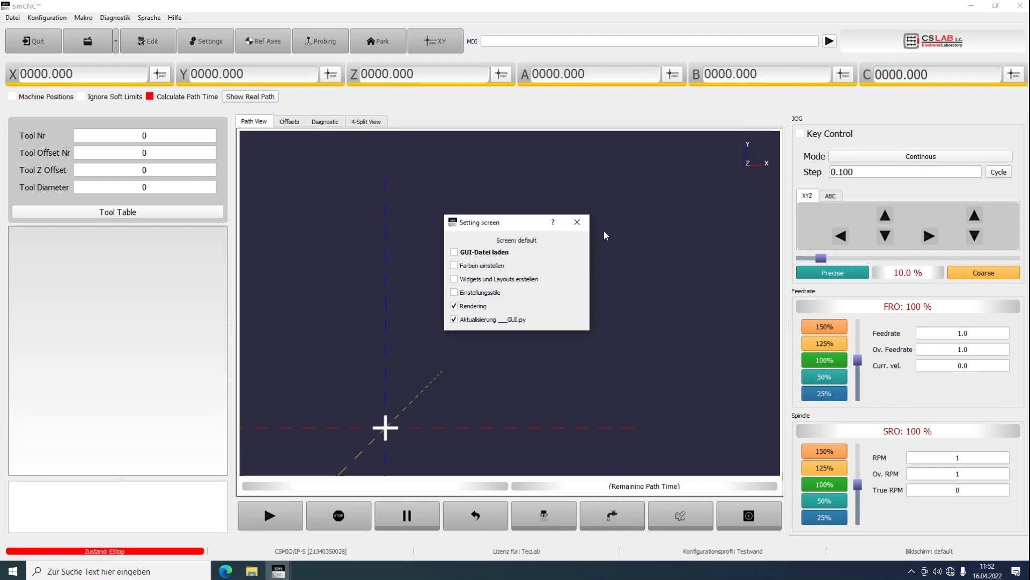
Quit simCNC, confirming the exit, and start it again from the desktop.
left_click(1019, 5)
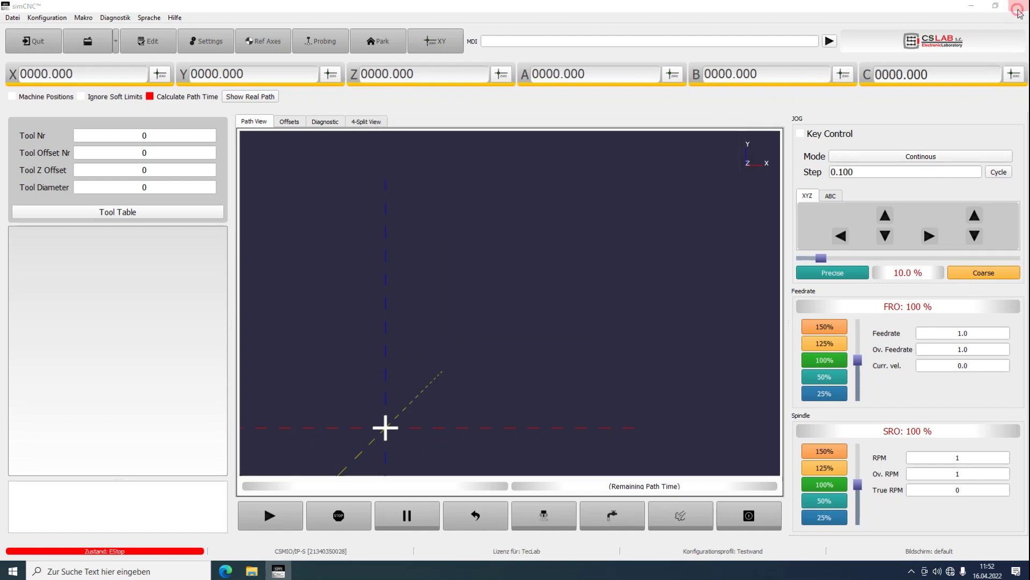
left_click(498, 295)
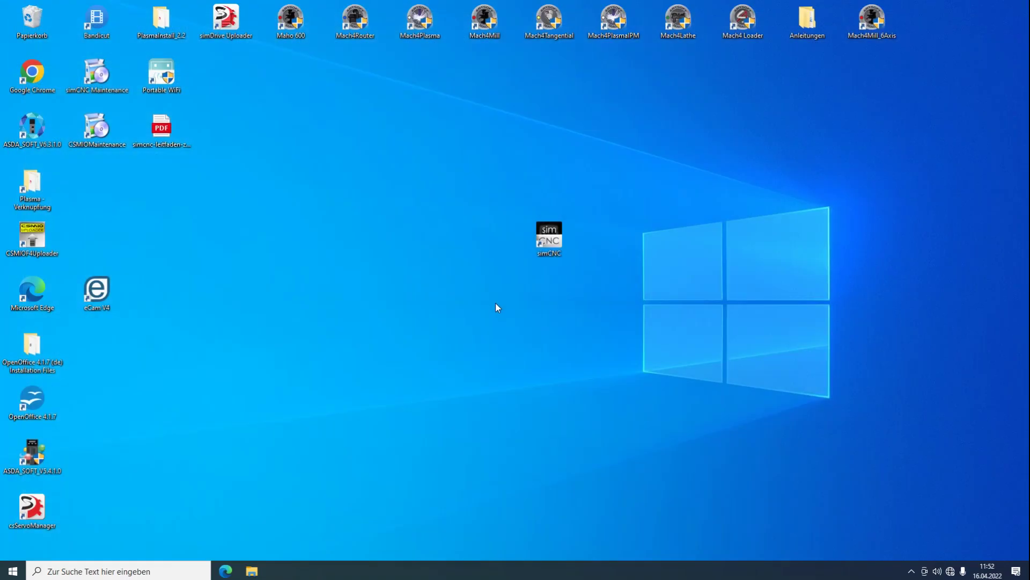
double_click(565, 233)
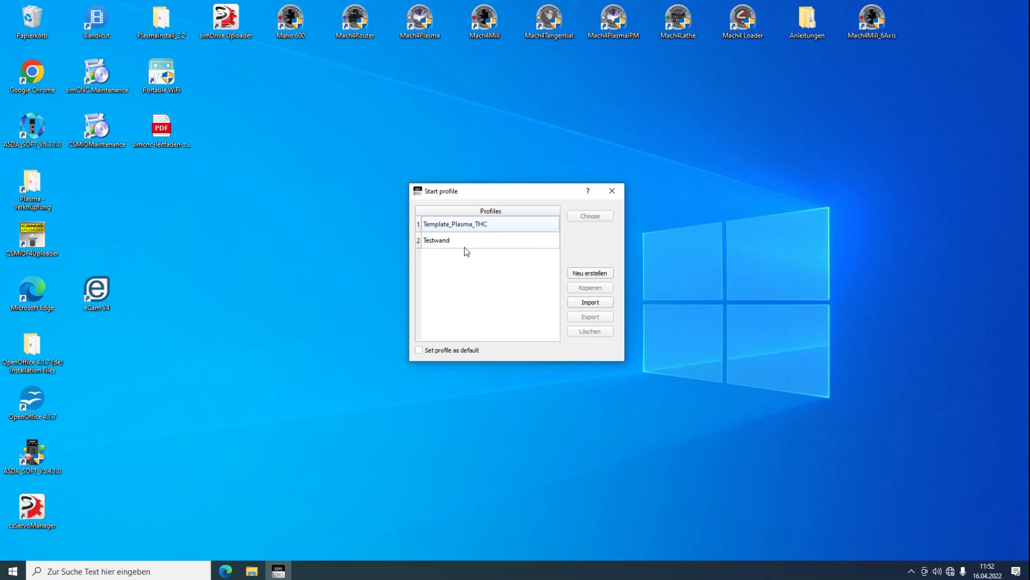
Start with the Testwand profile, leaving it unset as the default profile.
left_click(453, 244)
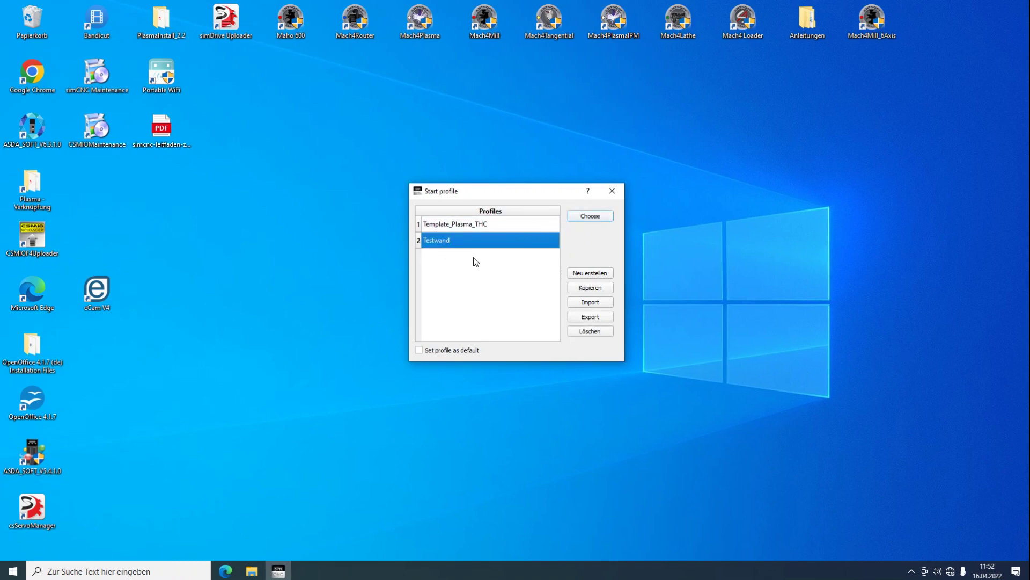
left_click(419, 349)
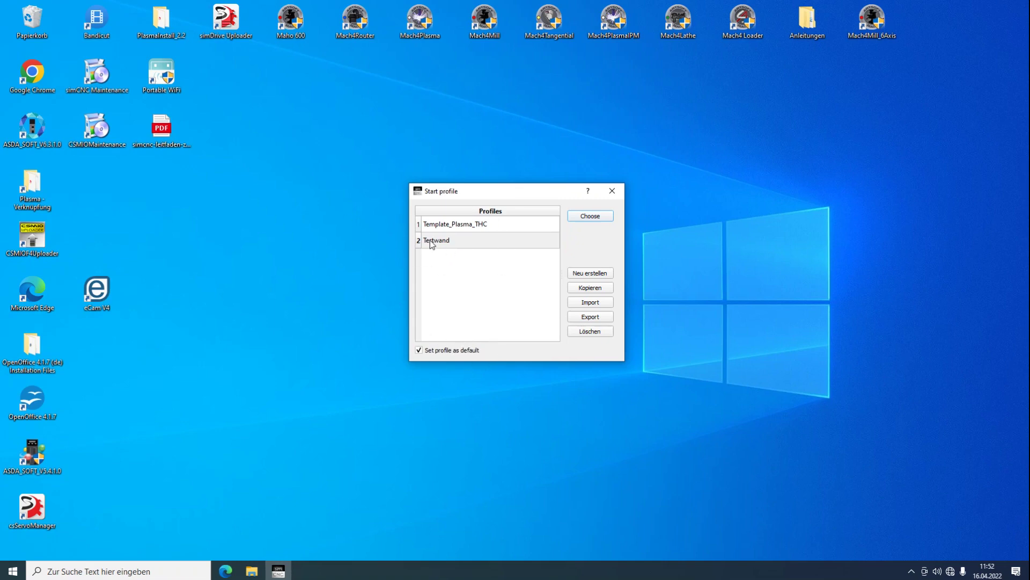
left_click(420, 350)
left_click(451, 241)
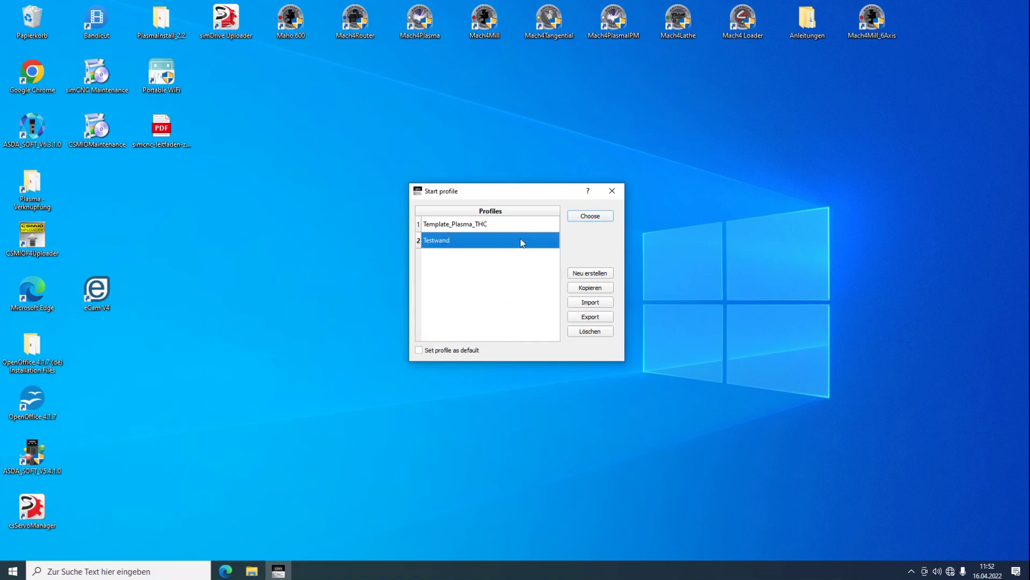
left_click(589, 216)
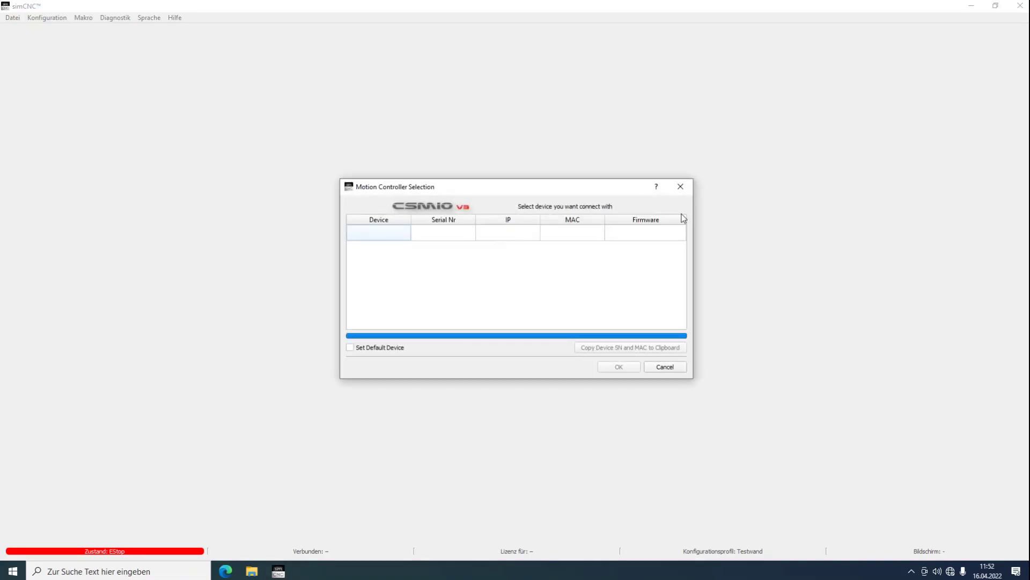
Connect to the CSMIO/IP-S motion controller without making it the default device.
left_click(424, 233)
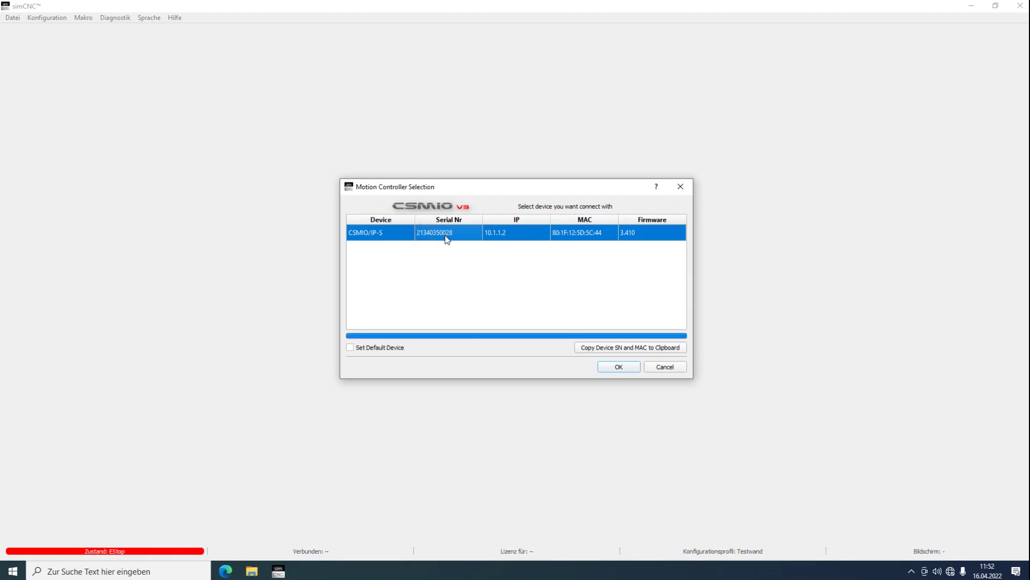
left_click(351, 348)
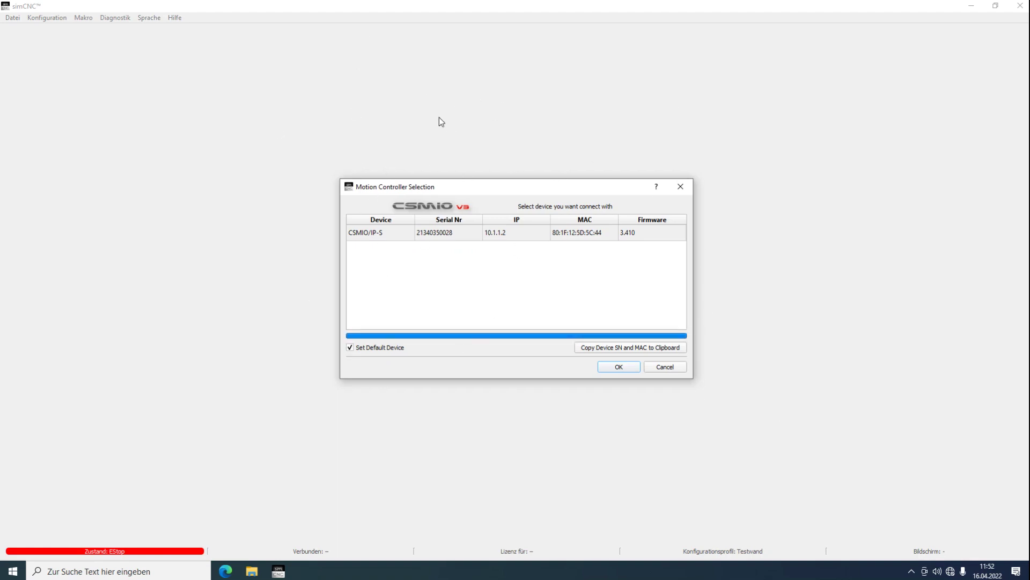
left_click_drag(451, 187, 491, 115)
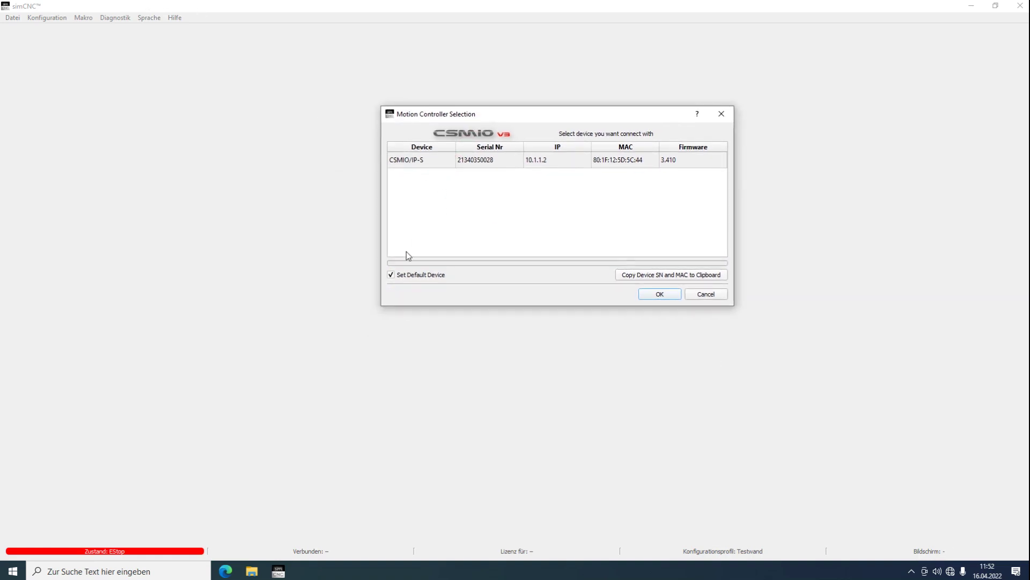
left_click(409, 275)
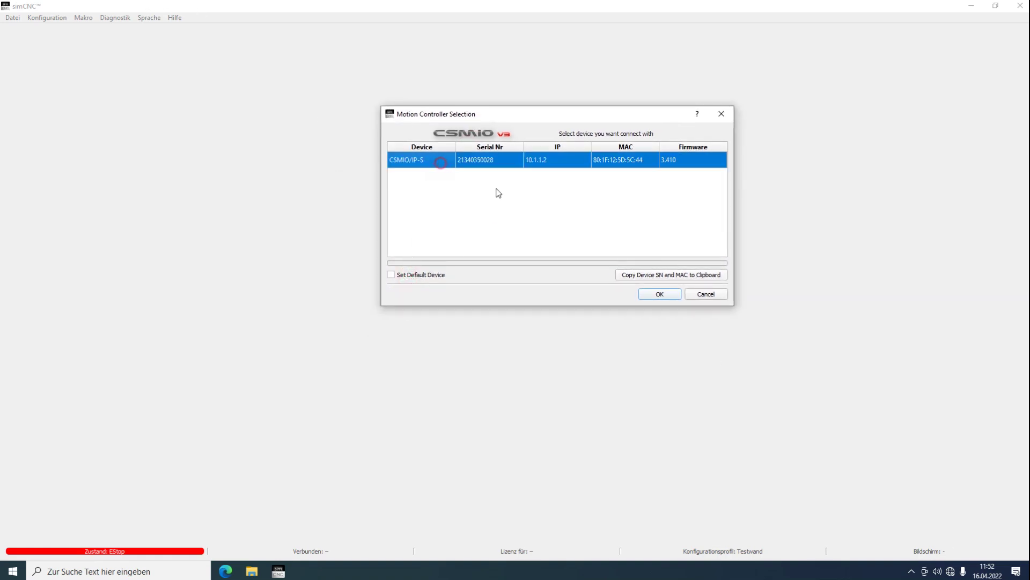
left_click(653, 294)
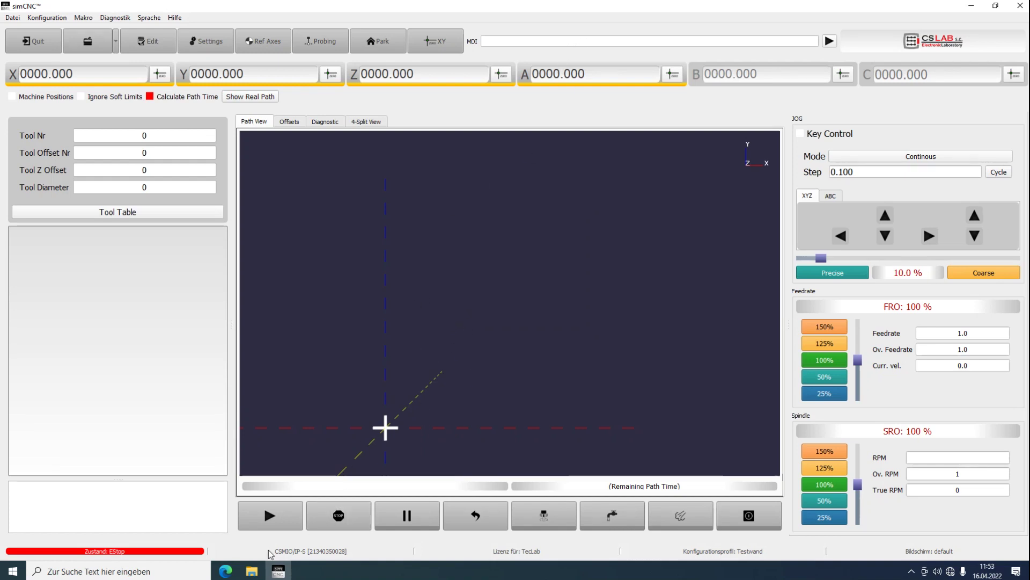
Look through the screens folder under C:\Programme\simCNC in File Explorer, then close it.
left_click(254, 572)
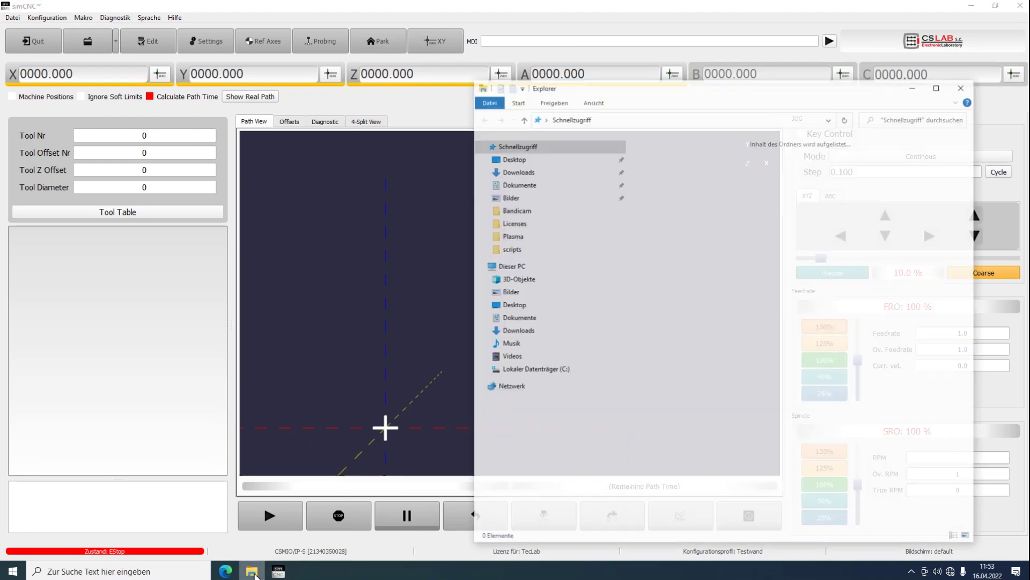
left_click(528, 370)
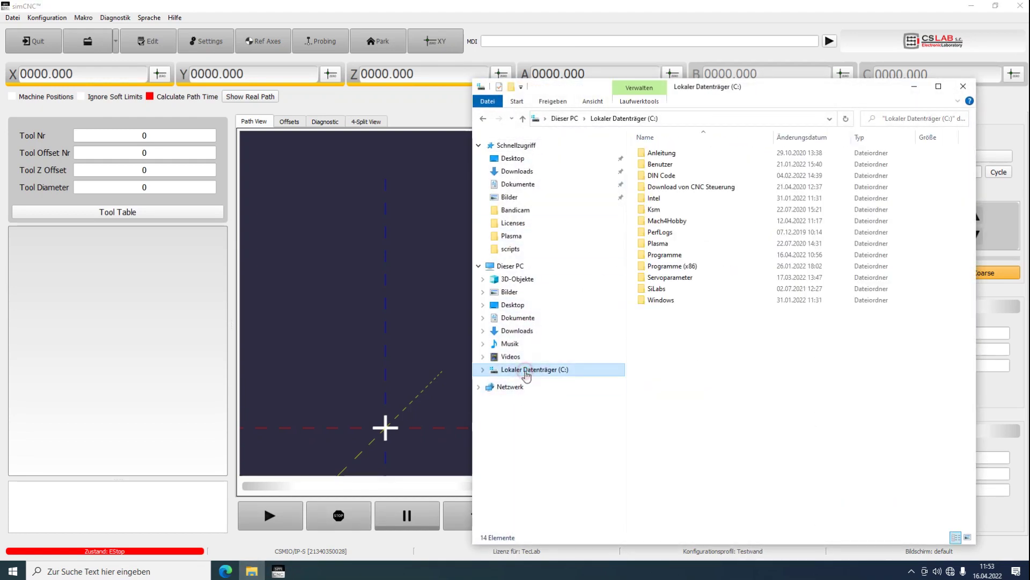
double_click(675, 255)
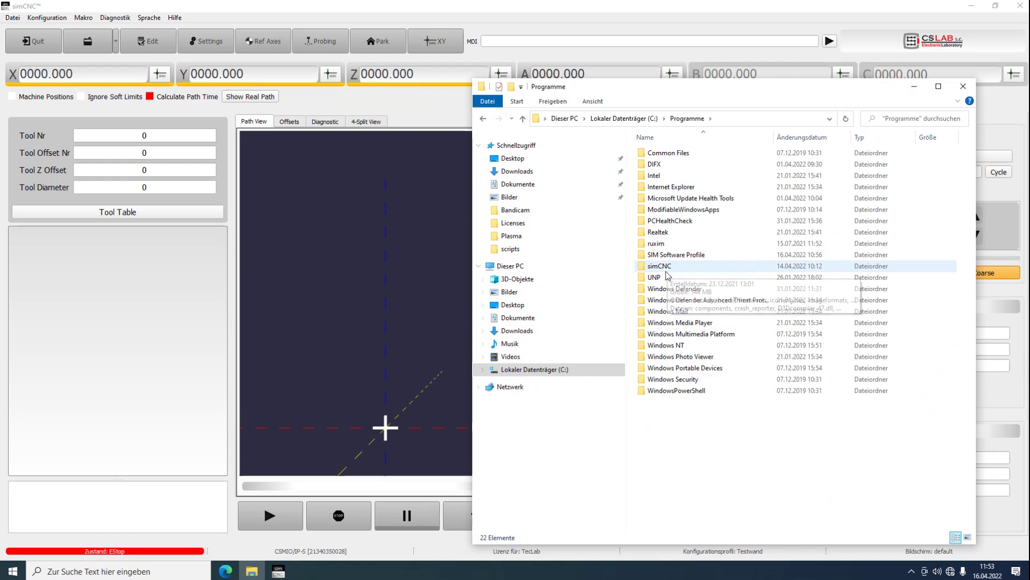
double_click(675, 266)
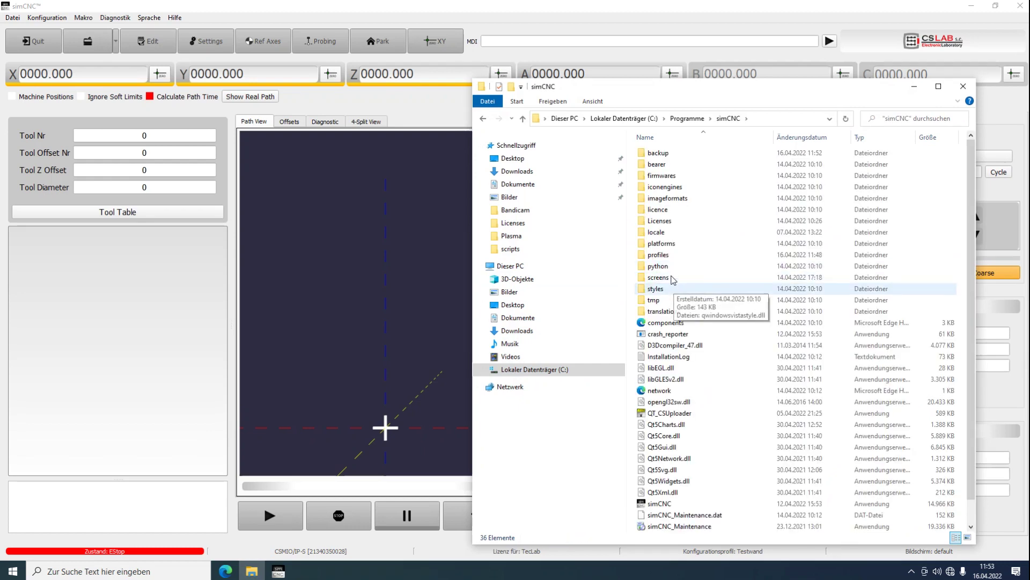
double_click(662, 279)
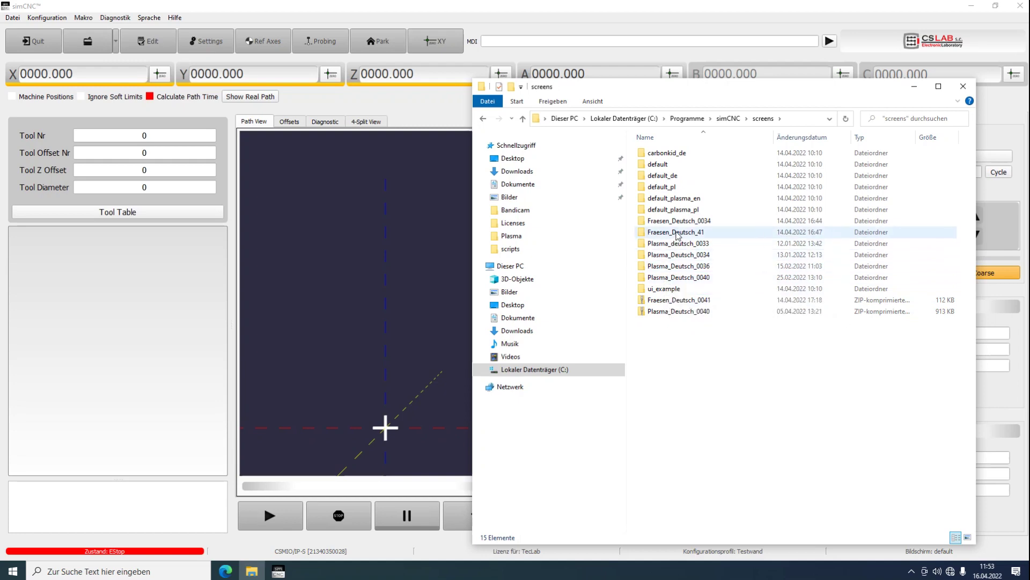
left_click(963, 88)
Load the Fraesen_Deutsch_41 screen as the simCNC interface.
left_click(13, 18)
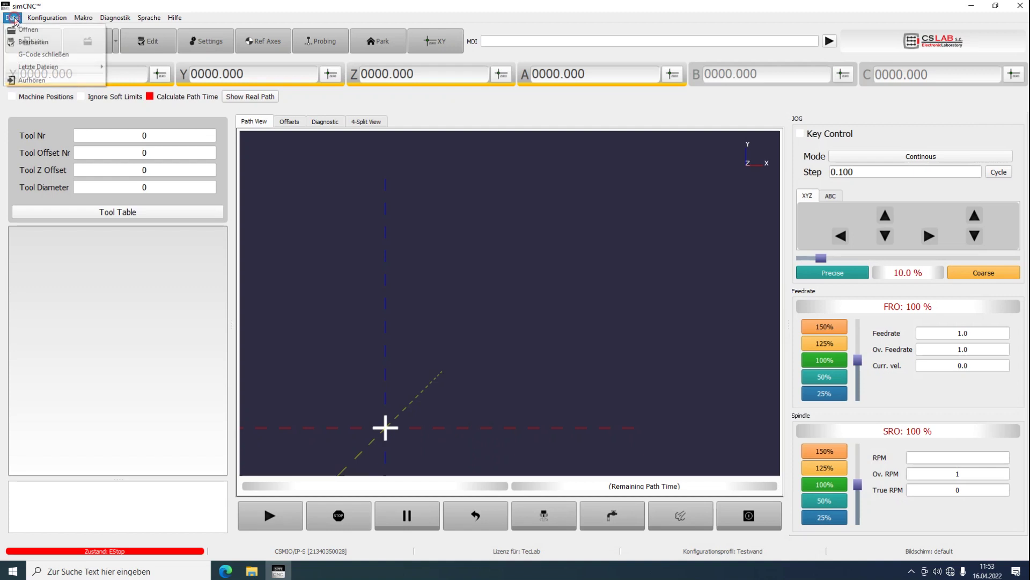
left_click(13, 18)
left_click(44, 18)
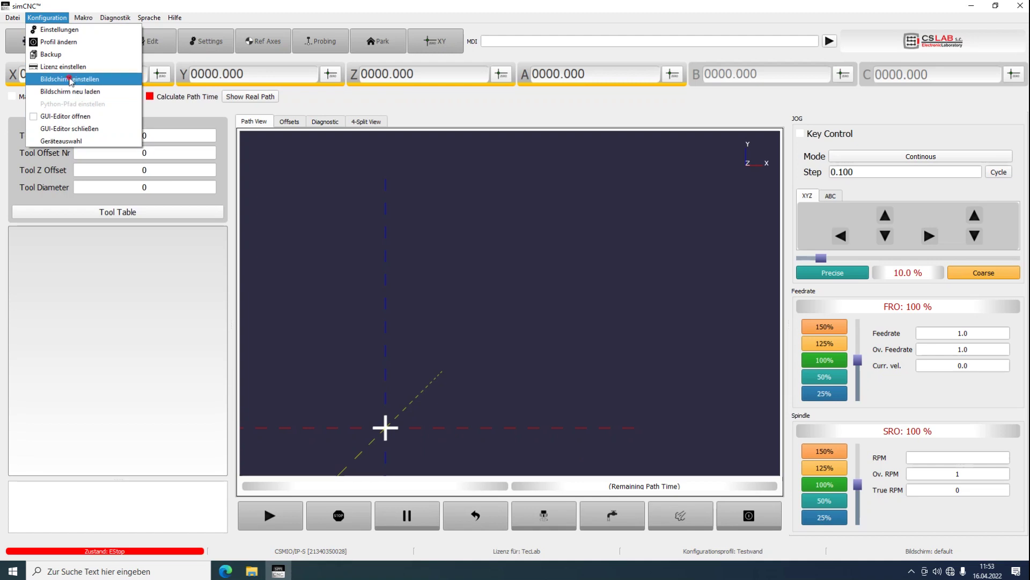
left_click(70, 79)
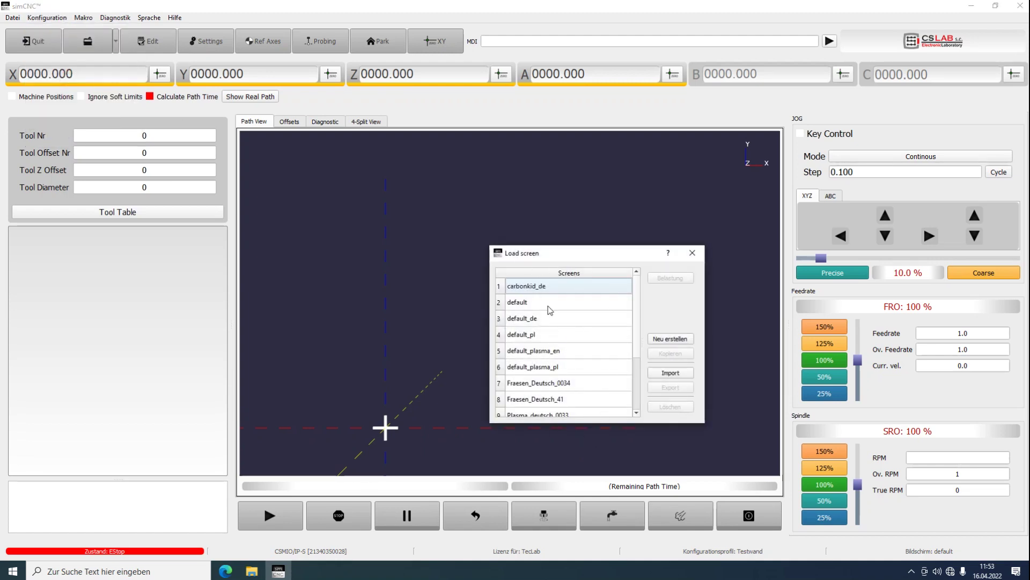
scroll(593, 318, "down", 1)
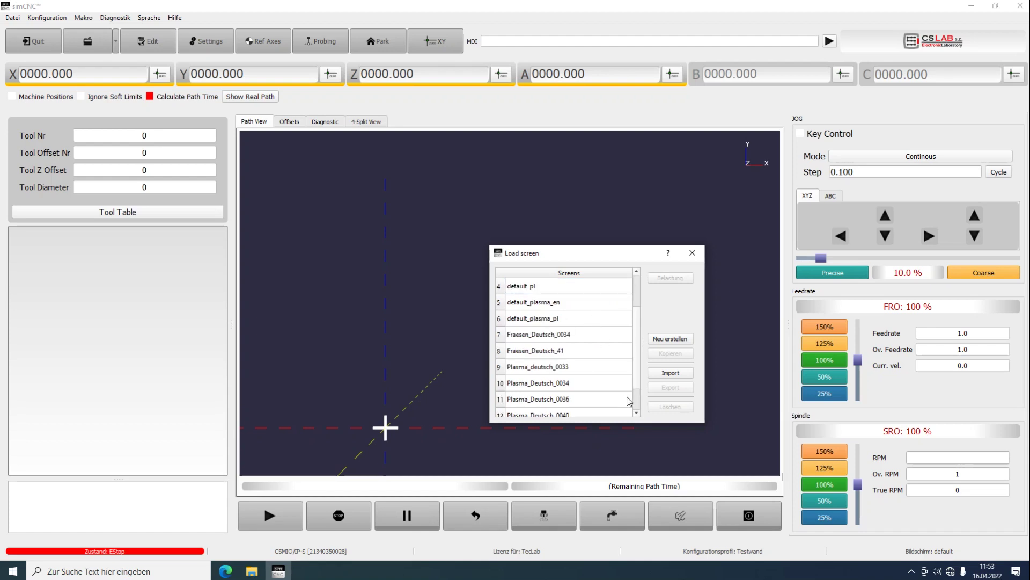
left_click(551, 352)
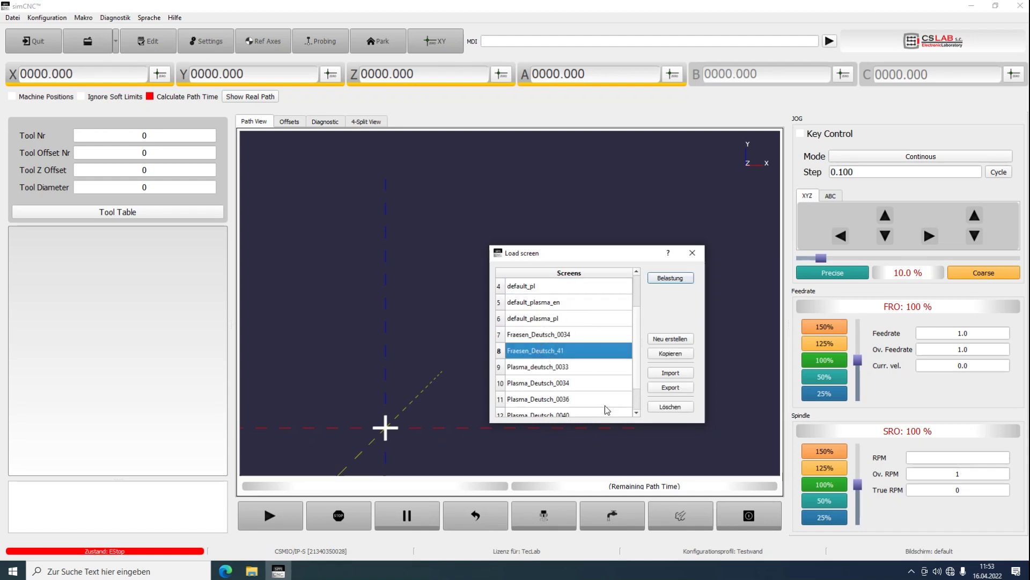
left_click(669, 280)
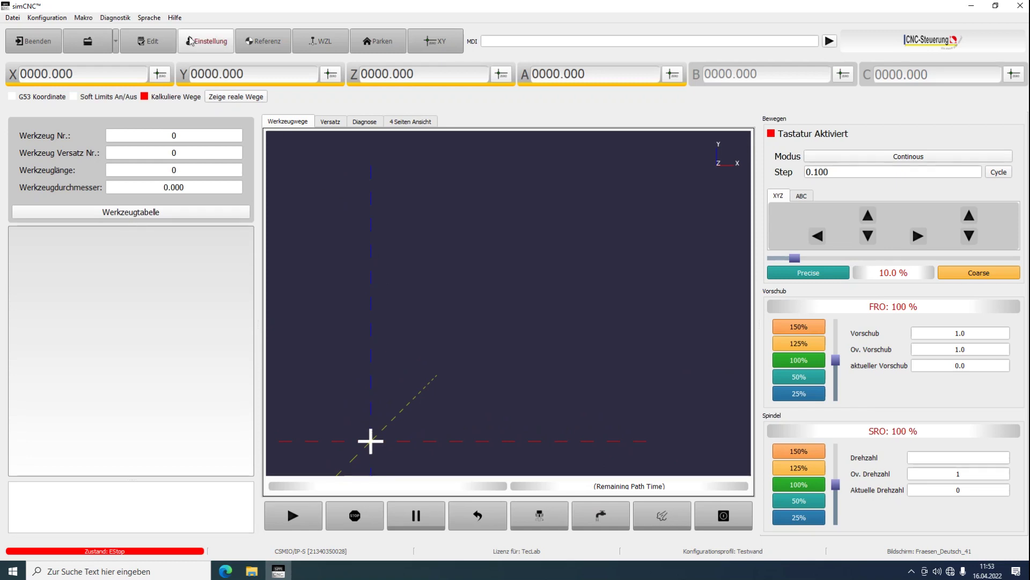
Open the configuration settings, widen the window until all its categories fit, and reposition it.
left_click(196, 41)
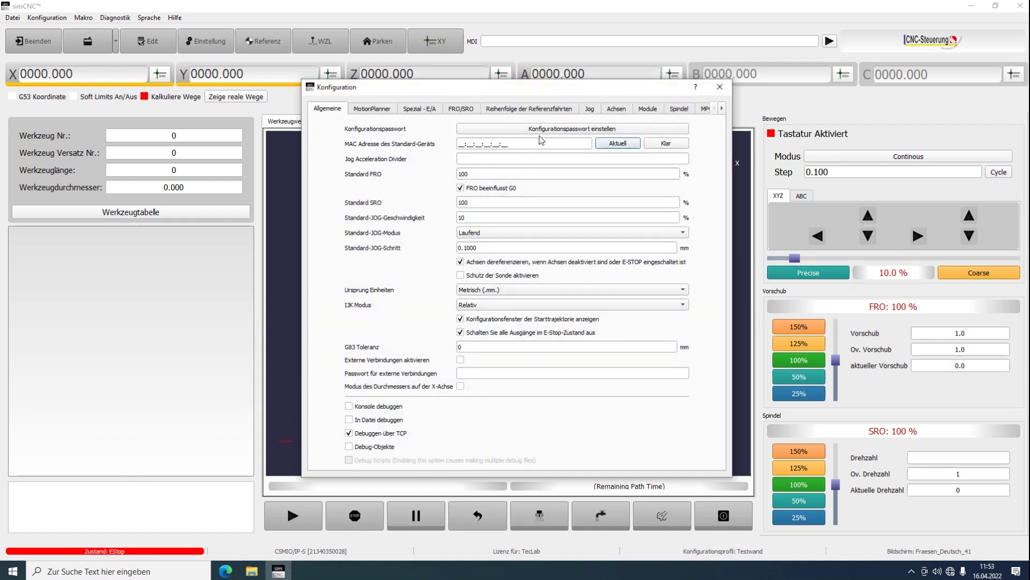
left_click_drag(733, 201, 1025, 204)
left_click_drag(685, 88, 538, 150)
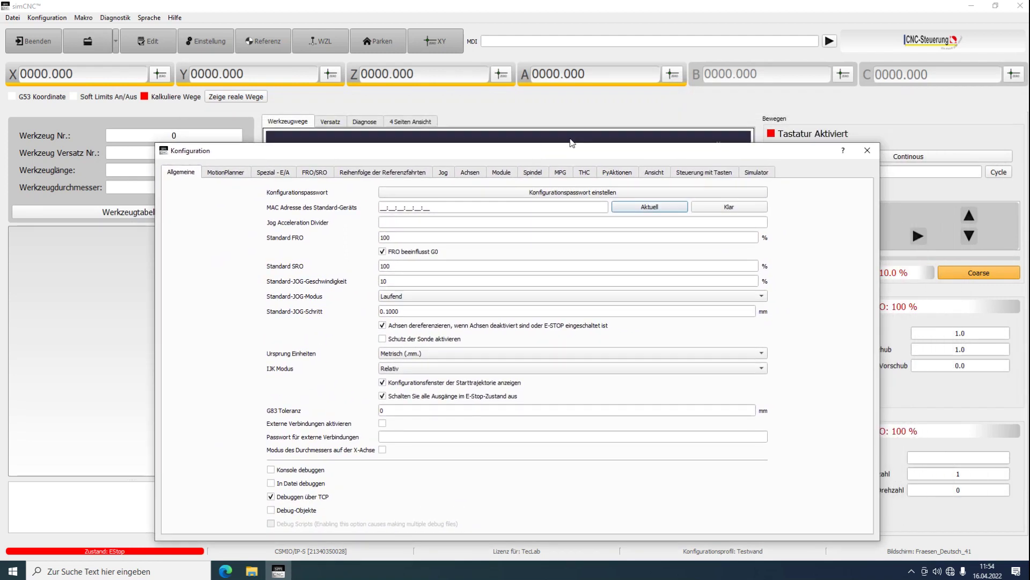
Open the CSMIO/IP diagnostics monitor and enlarge its window to examine the general controller information.
left_click(111, 19)
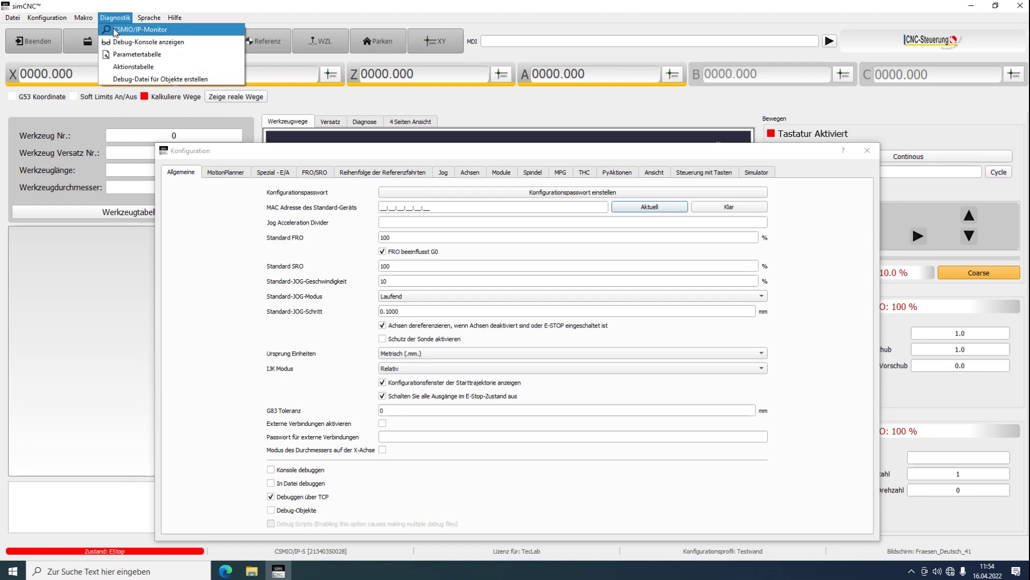
left_click(117, 31)
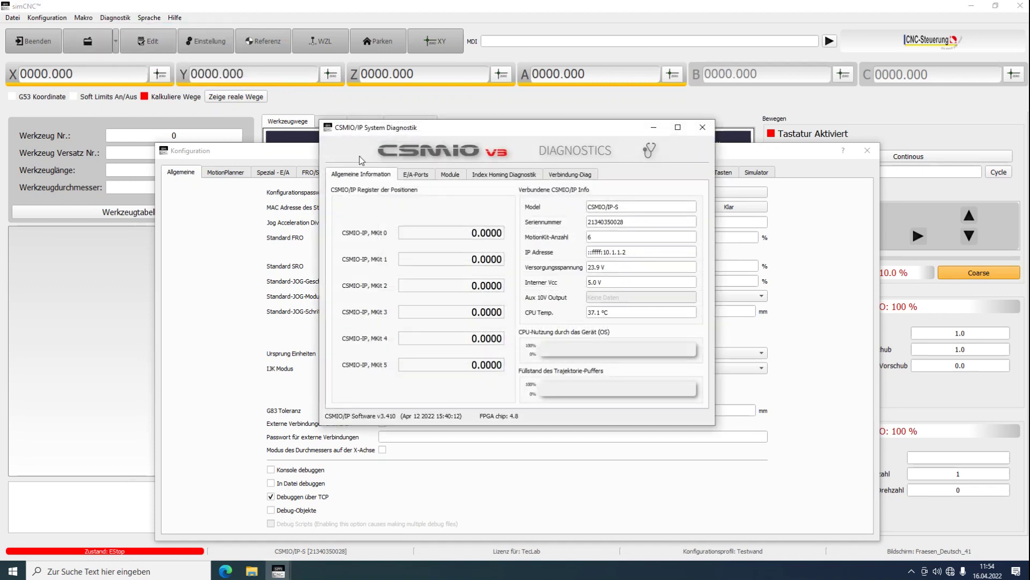
left_click_drag(565, 124, 379, 57)
left_click_drag(529, 358, 883, 553)
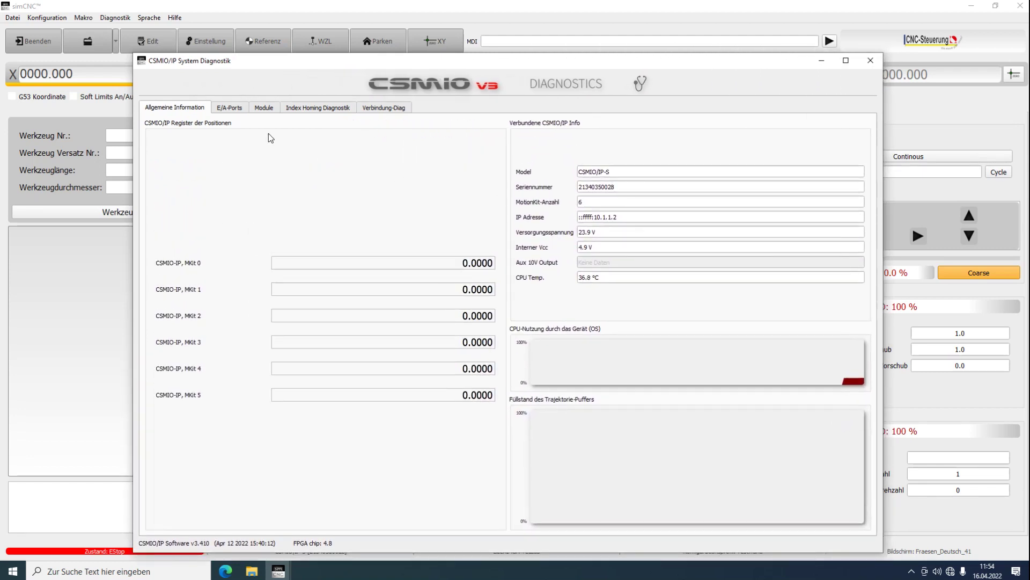
Examine the input and output port states of the CSMIO-IP, CSMIO-IO, CSMIO-MPG and CSMIO-ENC modules.
left_click(233, 110)
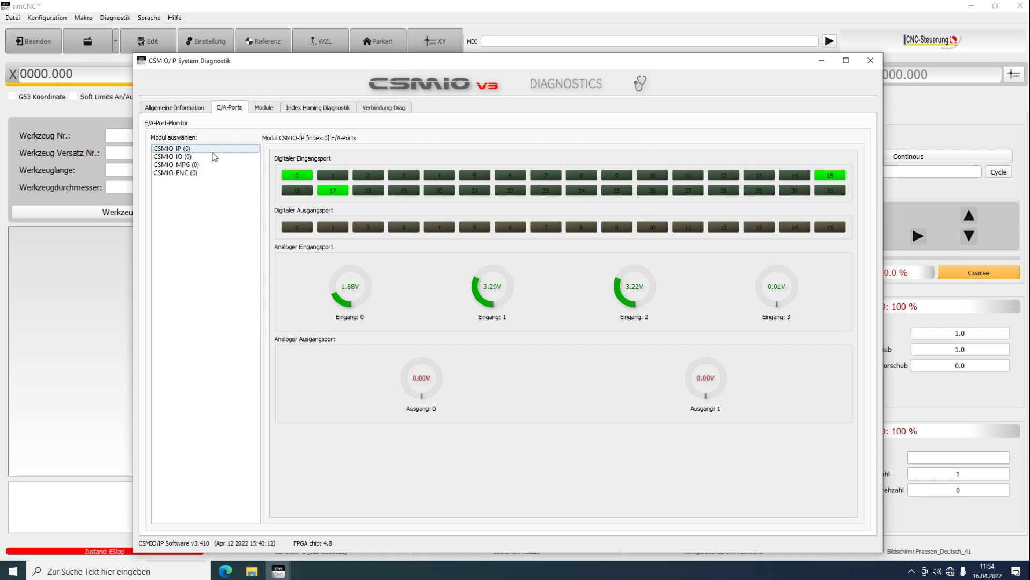
left_click(182, 157)
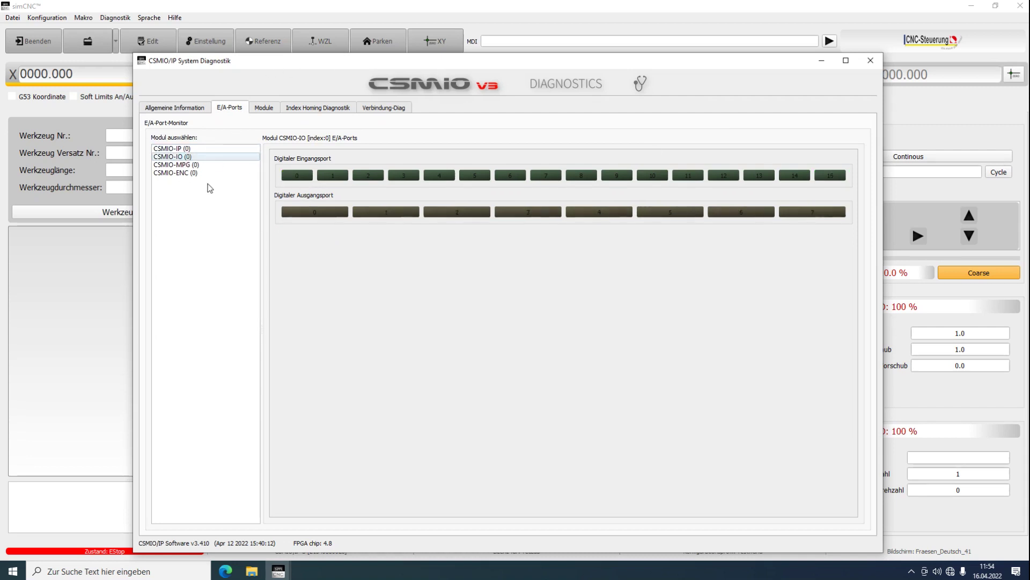
left_click(192, 164)
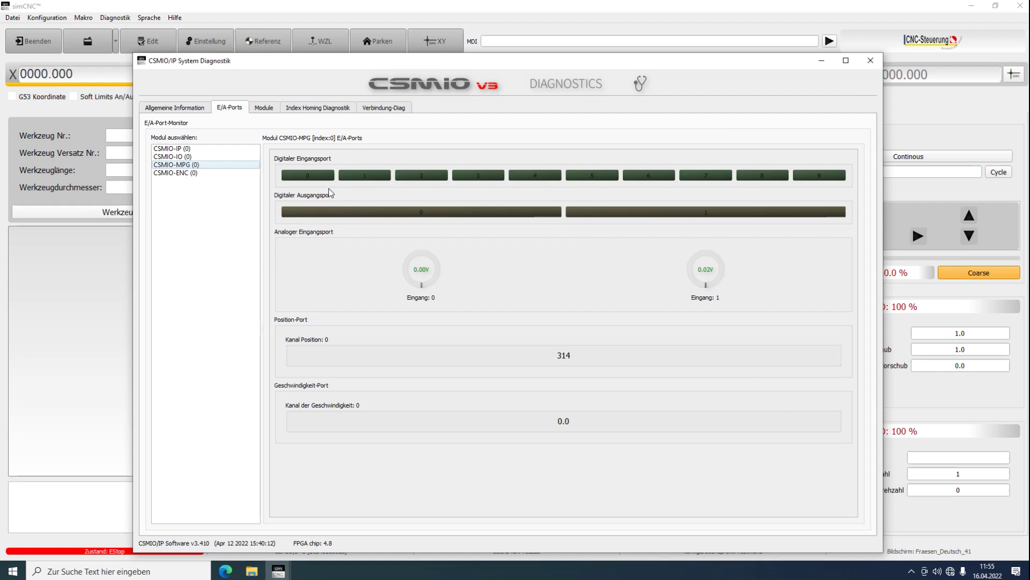
left_click(196, 172)
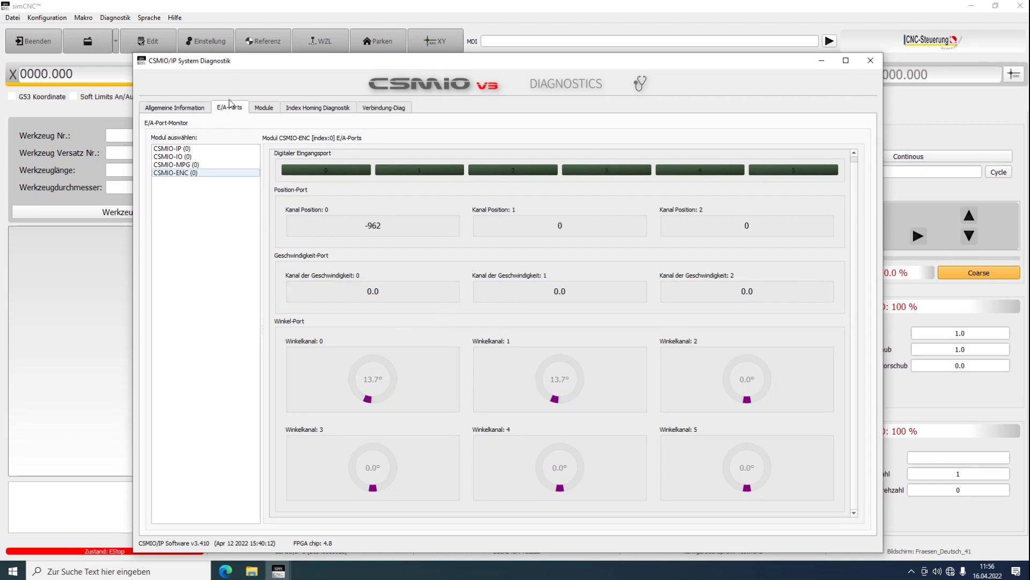
Check the CSMIO system module list for status and version, then close the diagnostics window.
left_click(263, 109)
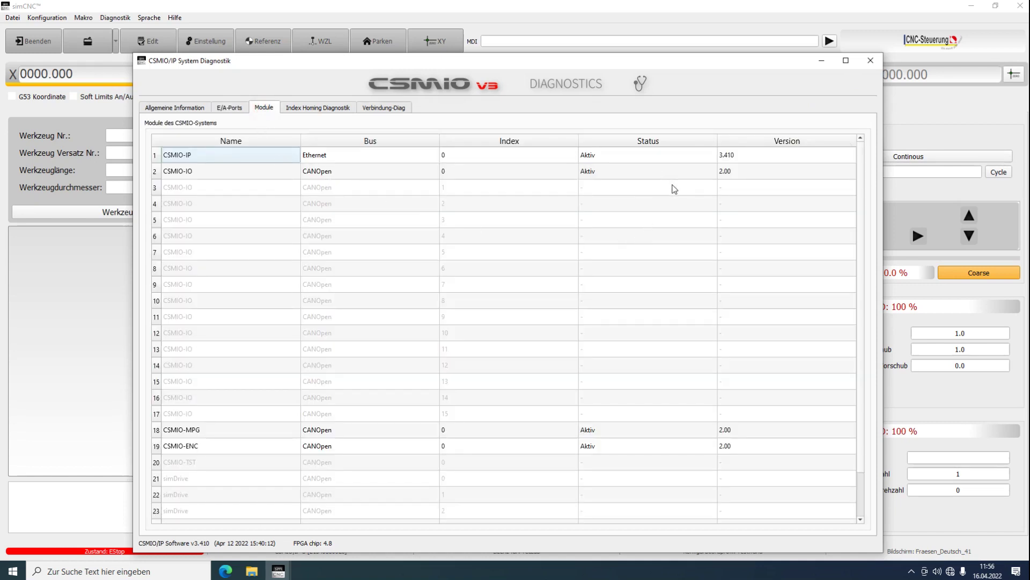
scroll(753, 231, "down", 1)
scroll(757, 266, "up", 1)
scroll(751, 262, "down", 1)
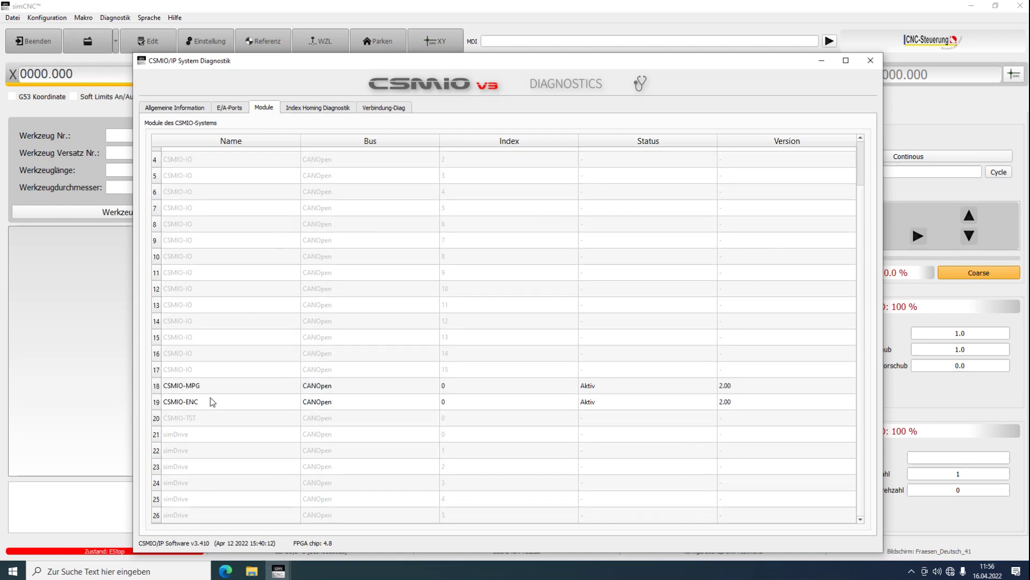
scroll(226, 252, "up", 1)
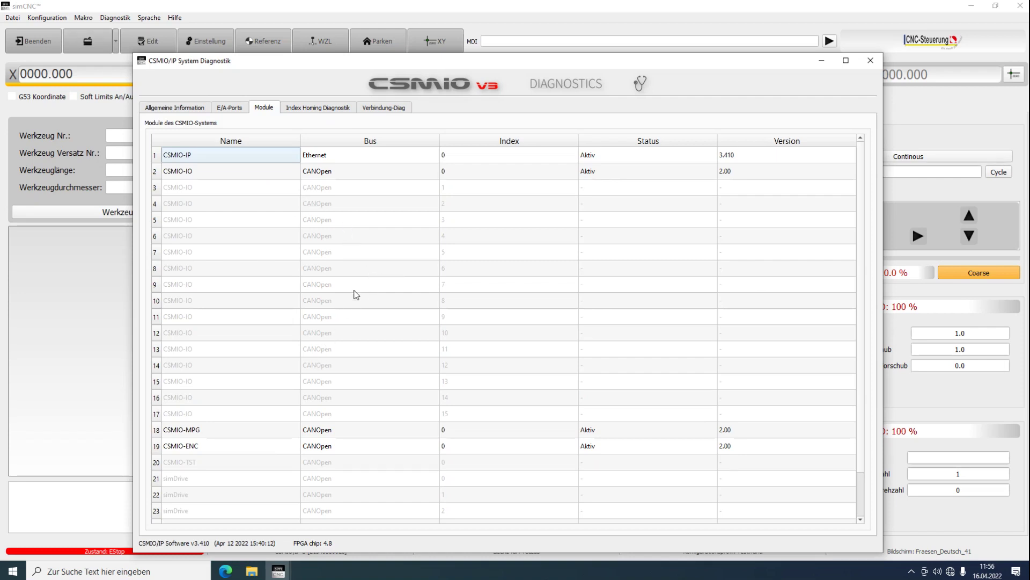
left_click(873, 63)
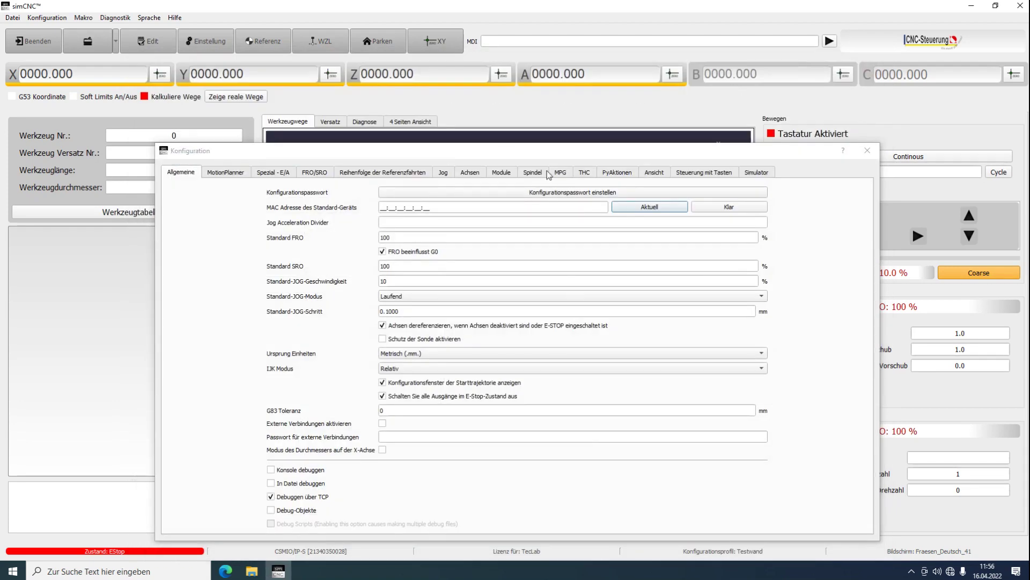
Assign the E-Stop signal to CSMIO-IP Eingang 0 in the special I/O settings and toggle its inversion.
left_click_drag(675, 149, 641, 89)
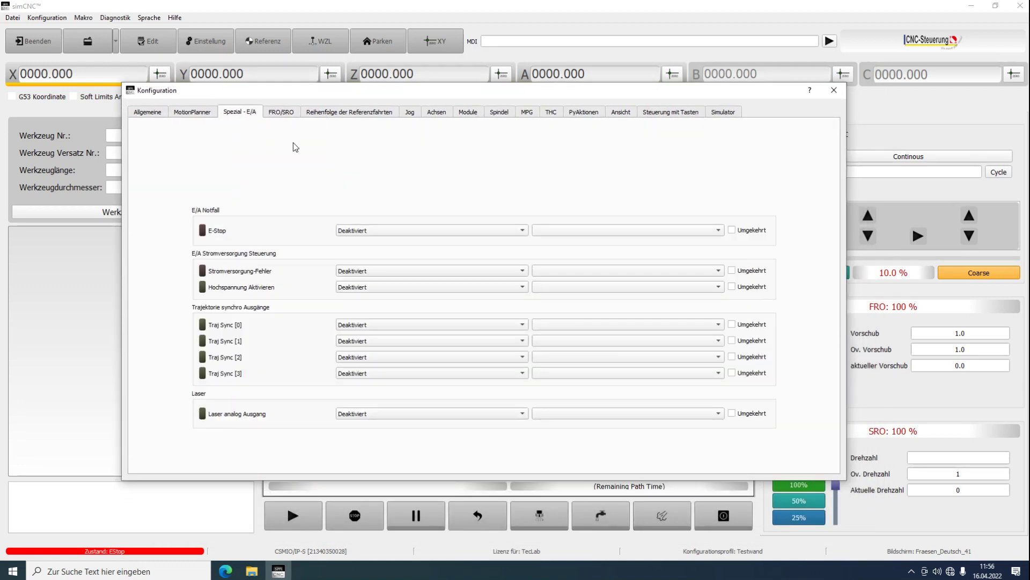
left_click(358, 231)
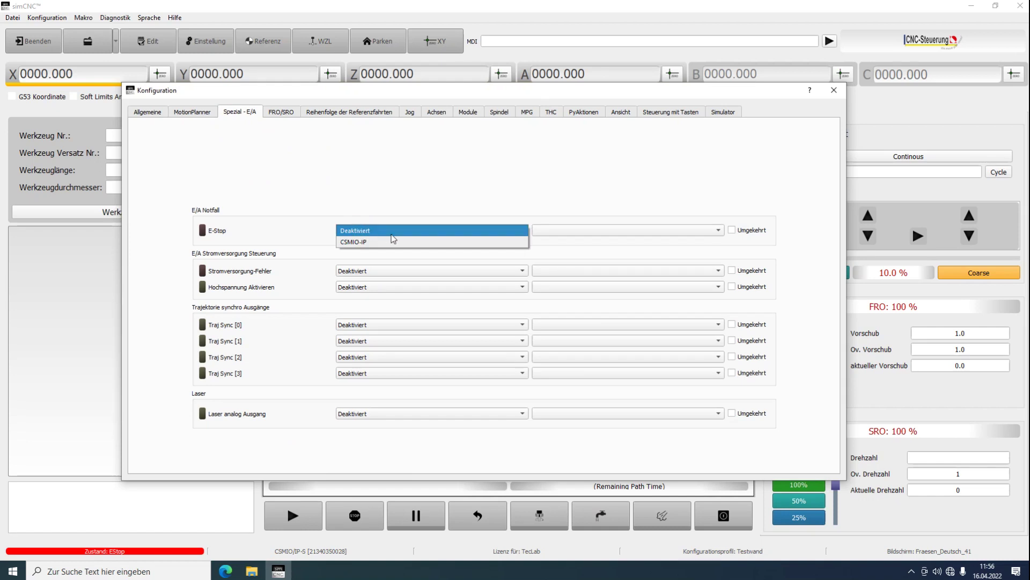
left_click(395, 242)
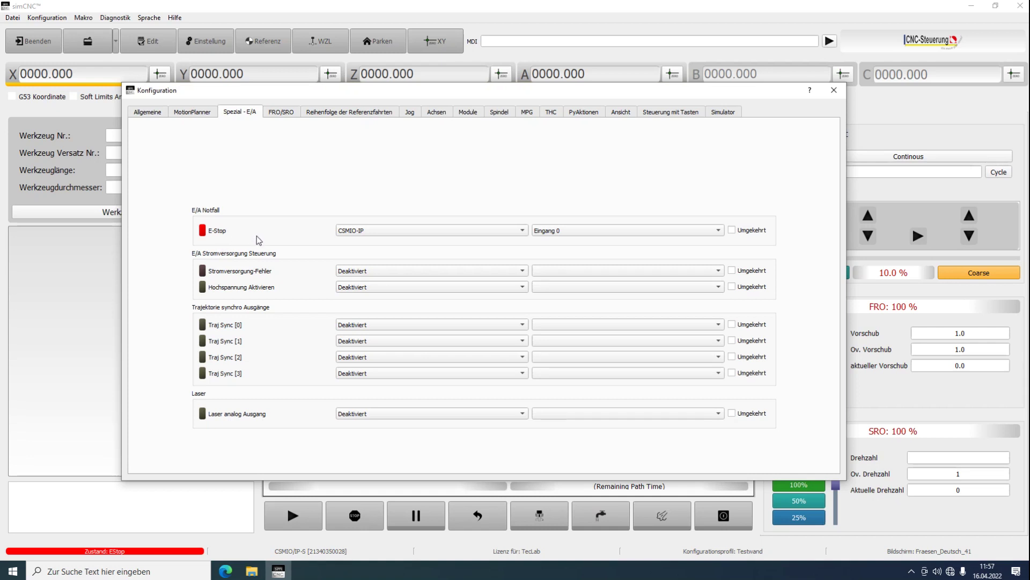
left_click(733, 232)
Look through the FRO/SRO, homing sequence and jog settings.
left_click(287, 113)
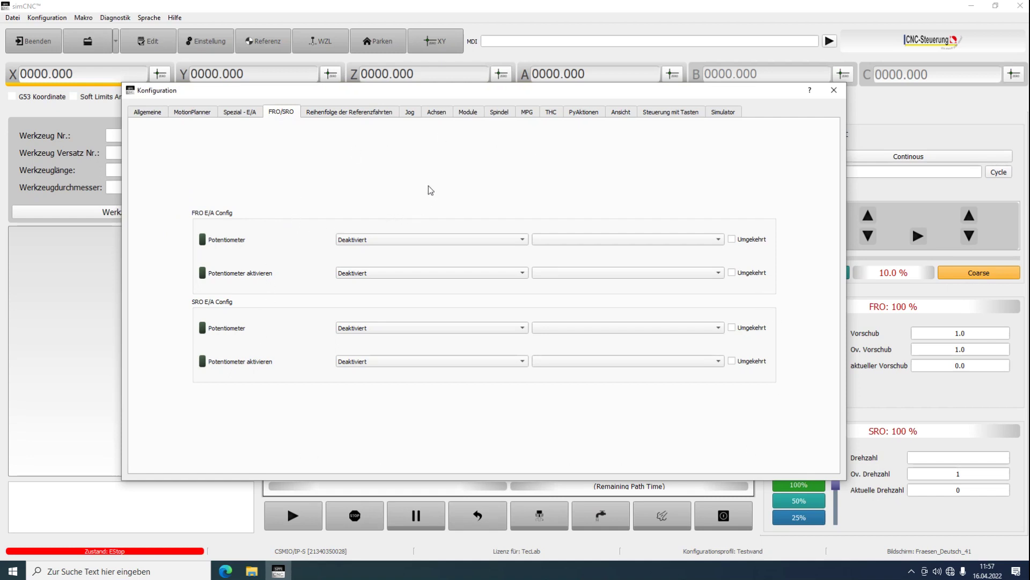
left_click(383, 115)
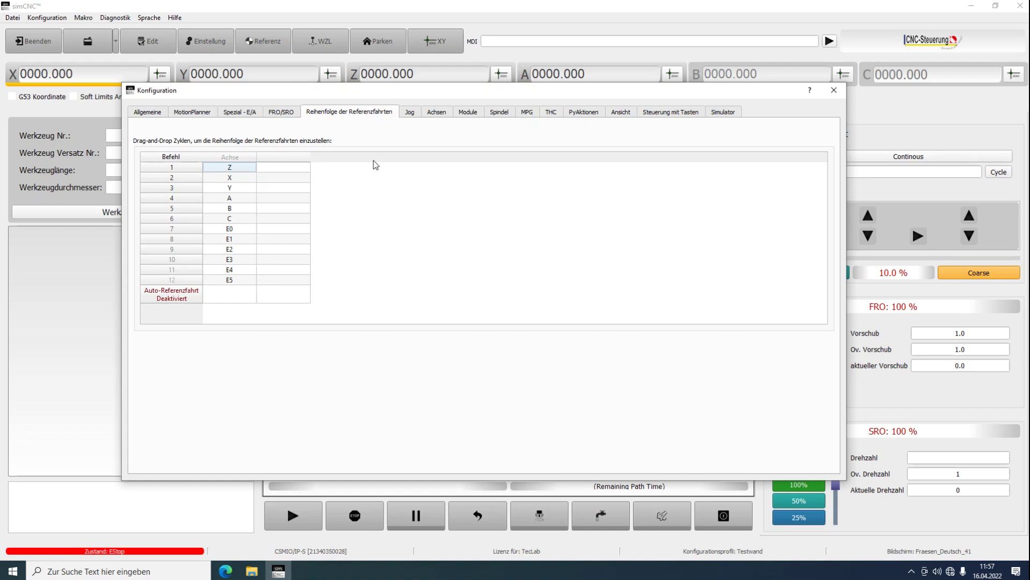
left_click(416, 113)
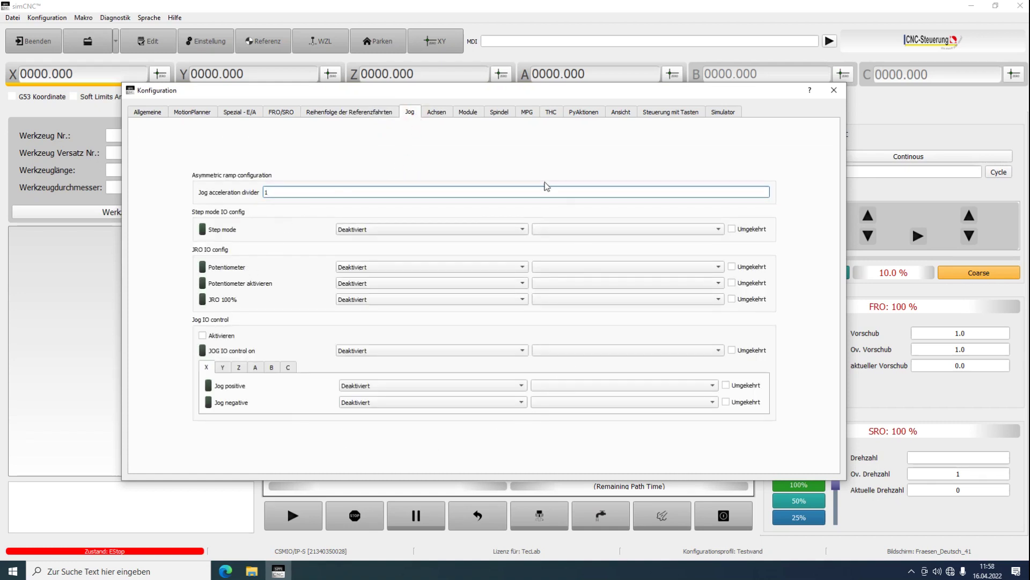
Examine the activation, homing settings and motion kit assignments of each axis from X to C.
left_click(435, 112)
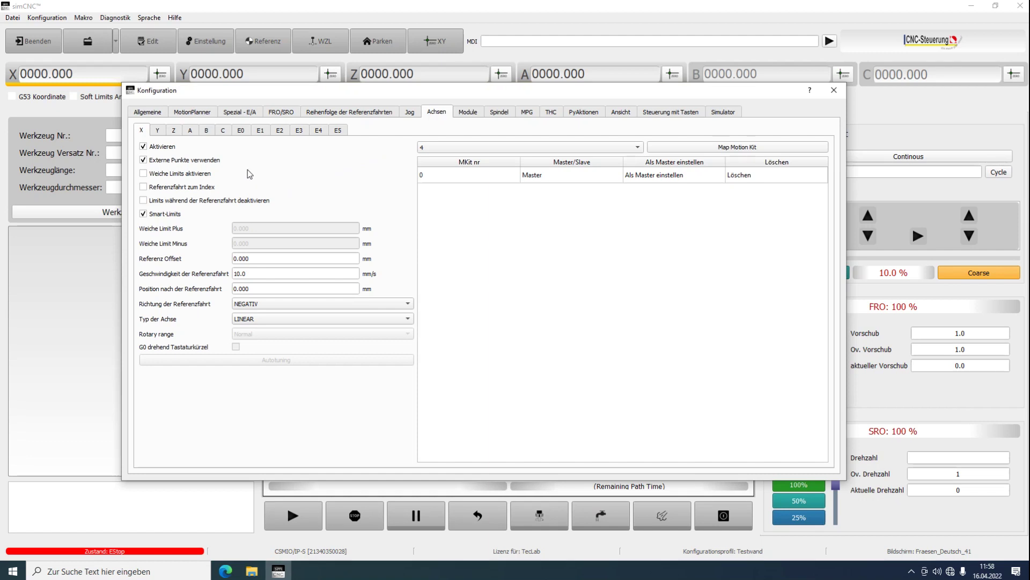
left_click(158, 133)
left_click(175, 132)
left_click(190, 132)
left_click(207, 133)
left_click(222, 135)
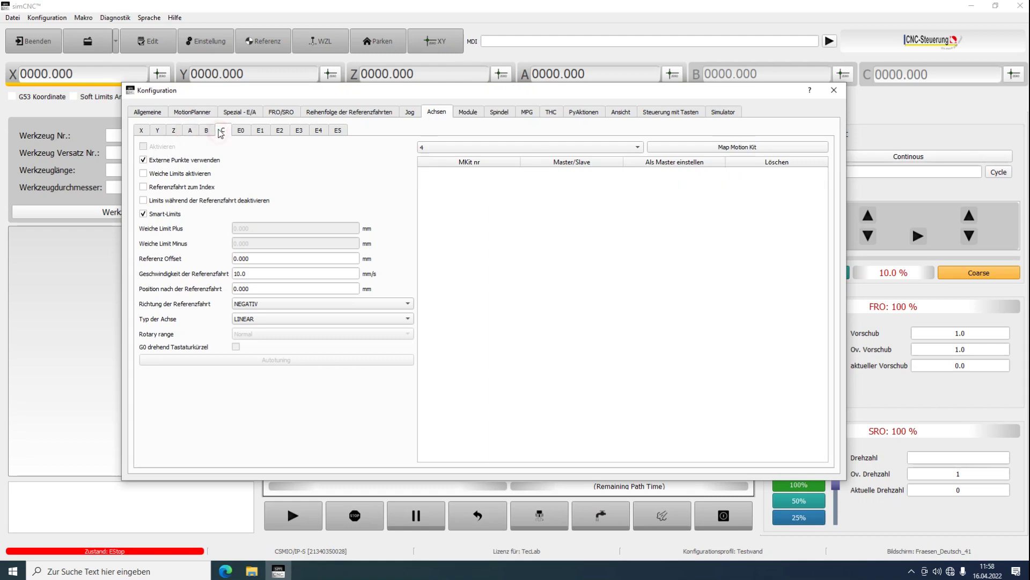
left_click(191, 132)
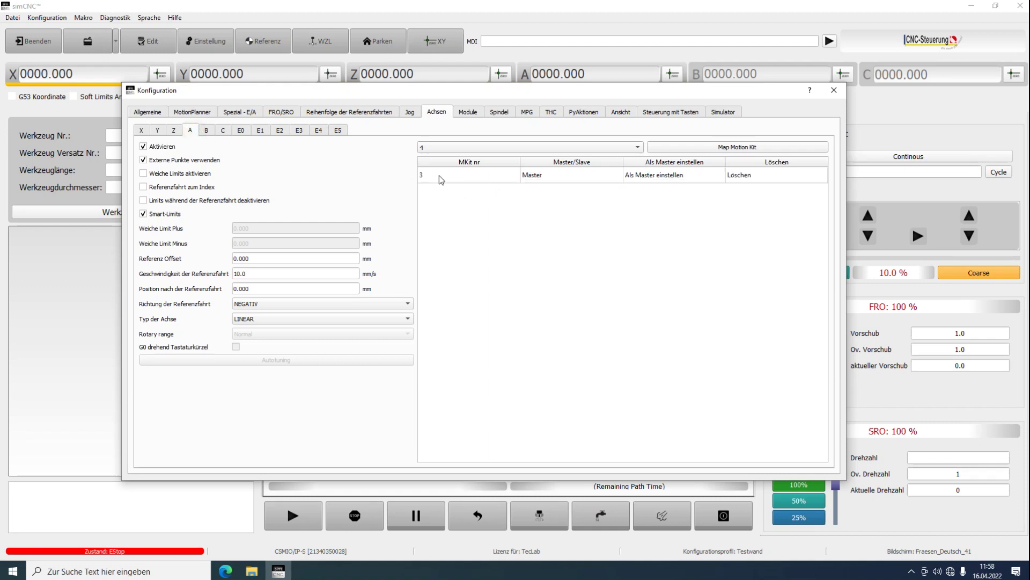
left_click(142, 131)
left_click(158, 130)
left_click(174, 131)
left_click(190, 130)
Map motion kit 4 to the B axis and check the C axis's assignment.
left_click(206, 130)
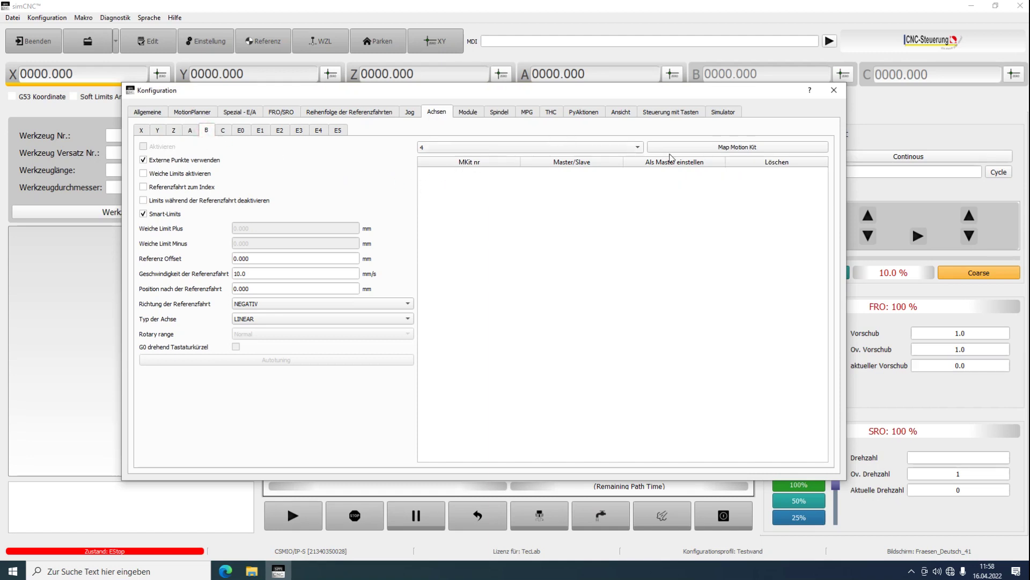
left_click(688, 149)
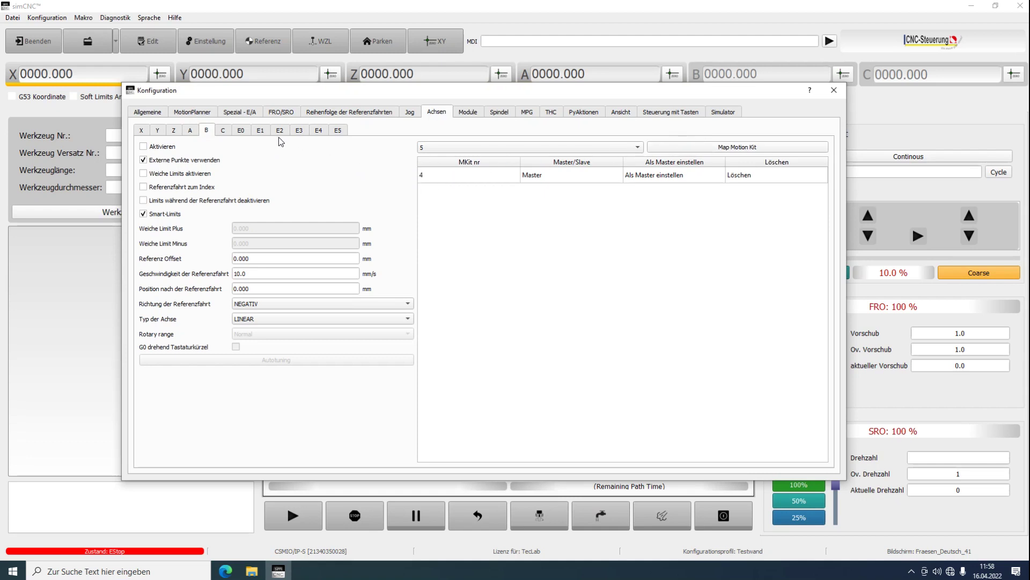
left_click(224, 133)
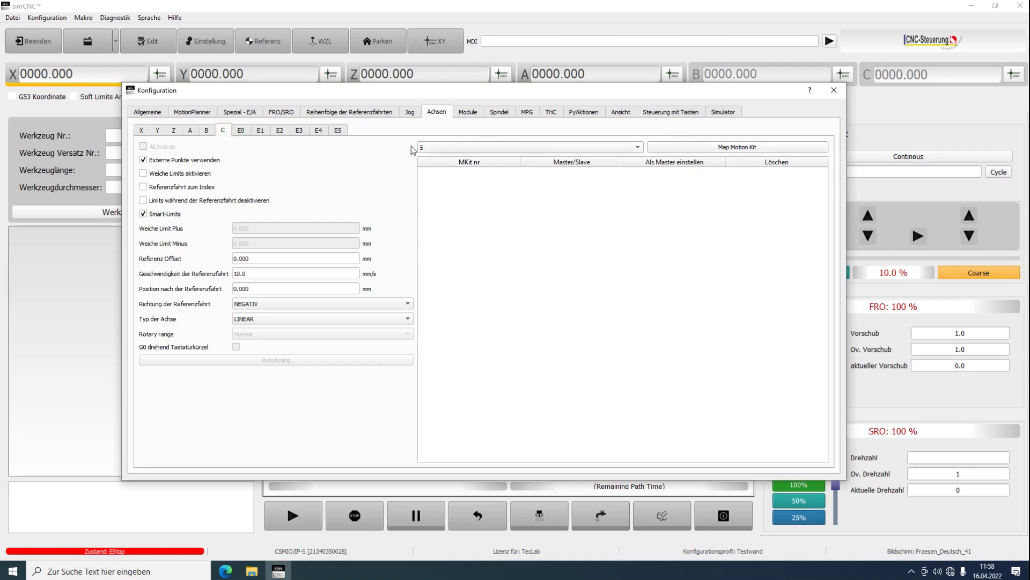
Map motion kit 5 to the Y axis as a slave alongside its master, motion kit 1.
left_click(157, 130)
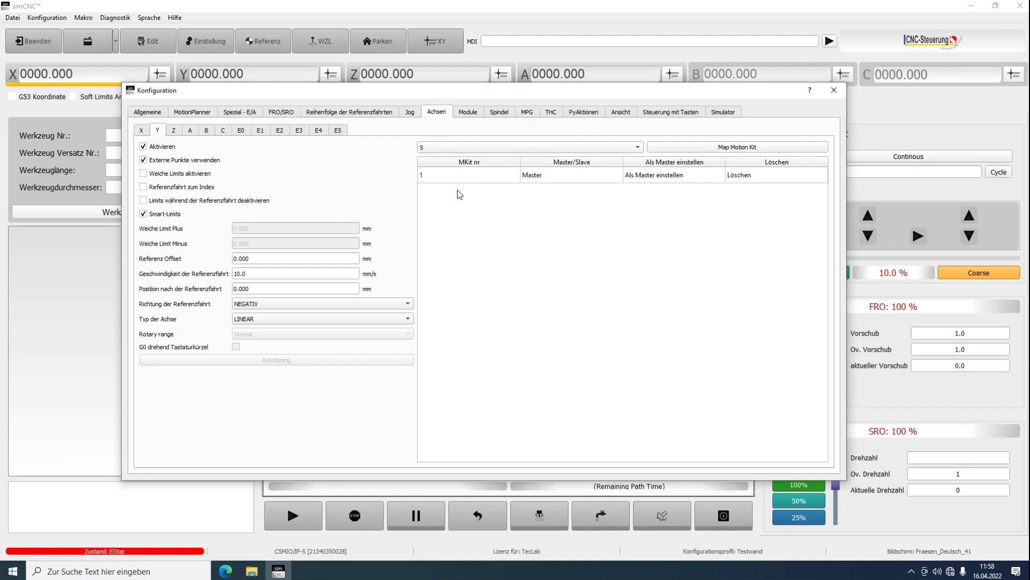
left_click(689, 148)
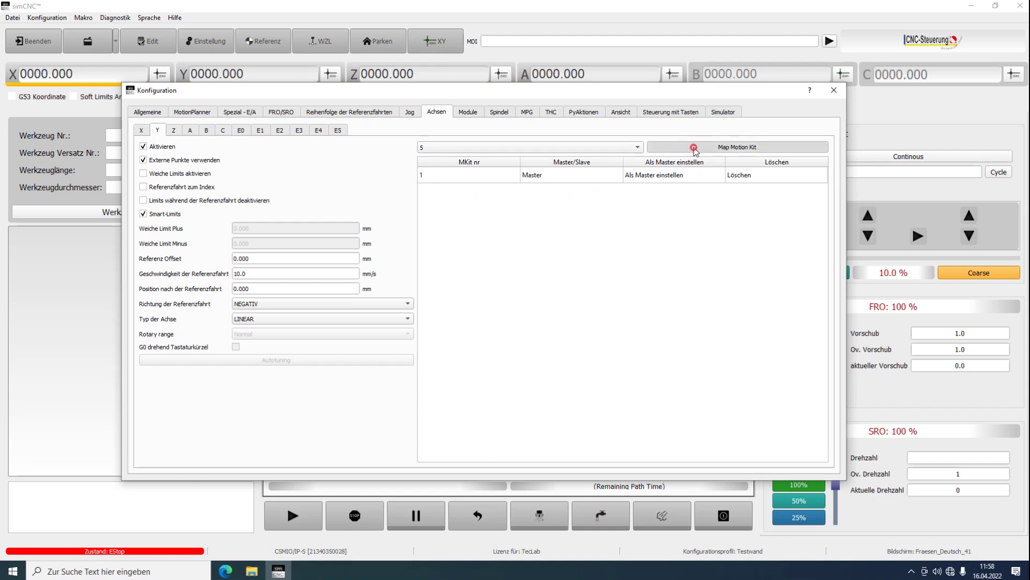
left_click(495, 175)
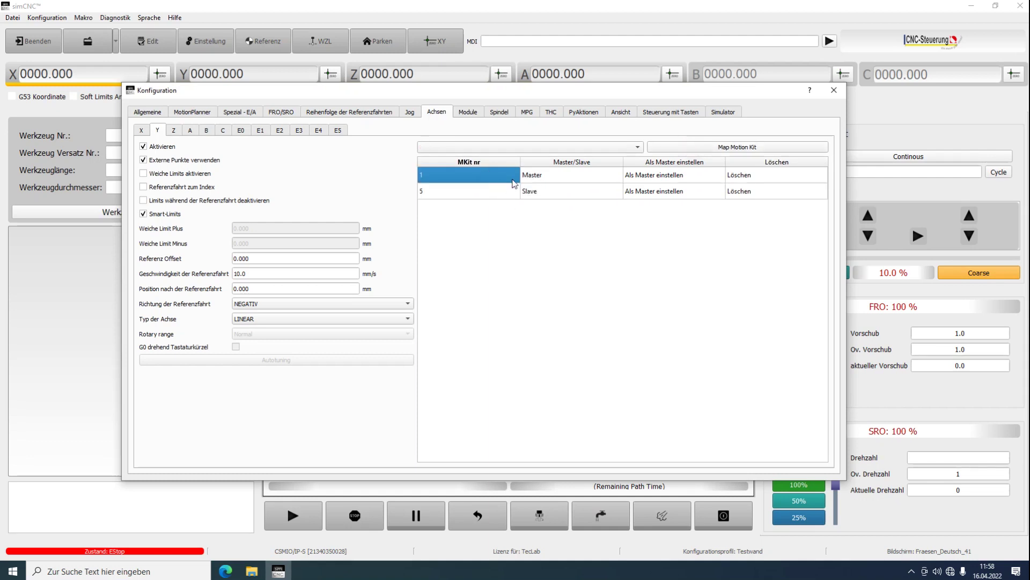
left_click(489, 192)
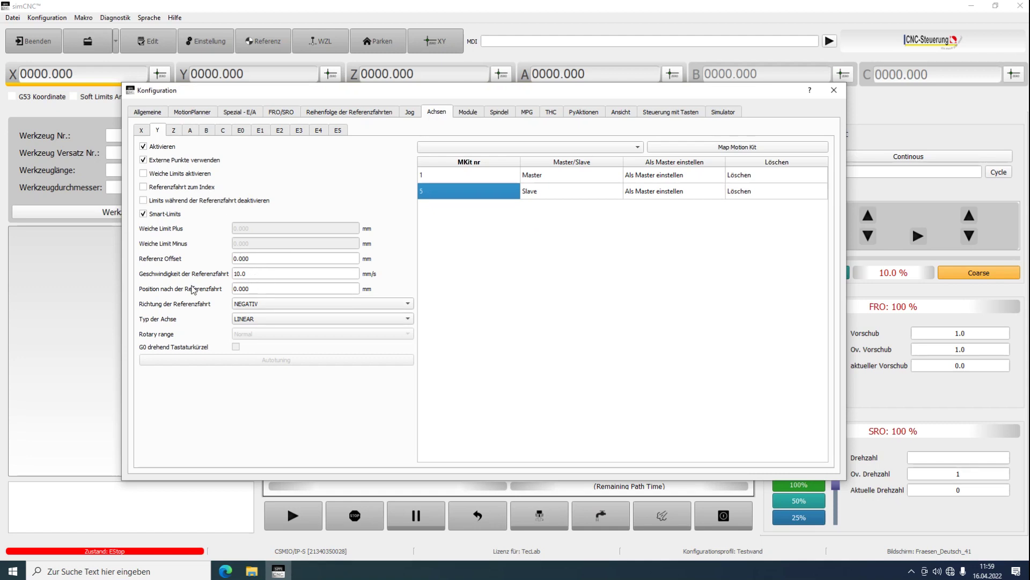
Try POSITIV as the Y axis's homing direction, then return it to NEGATIV.
left_click(260, 307)
left_click(260, 312)
left_click(259, 307)
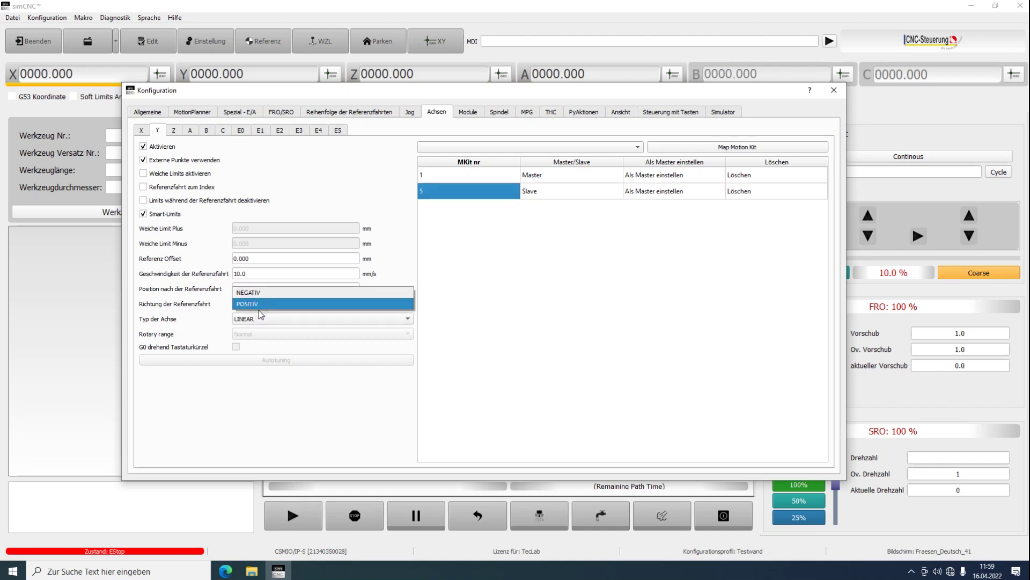
left_click(260, 295)
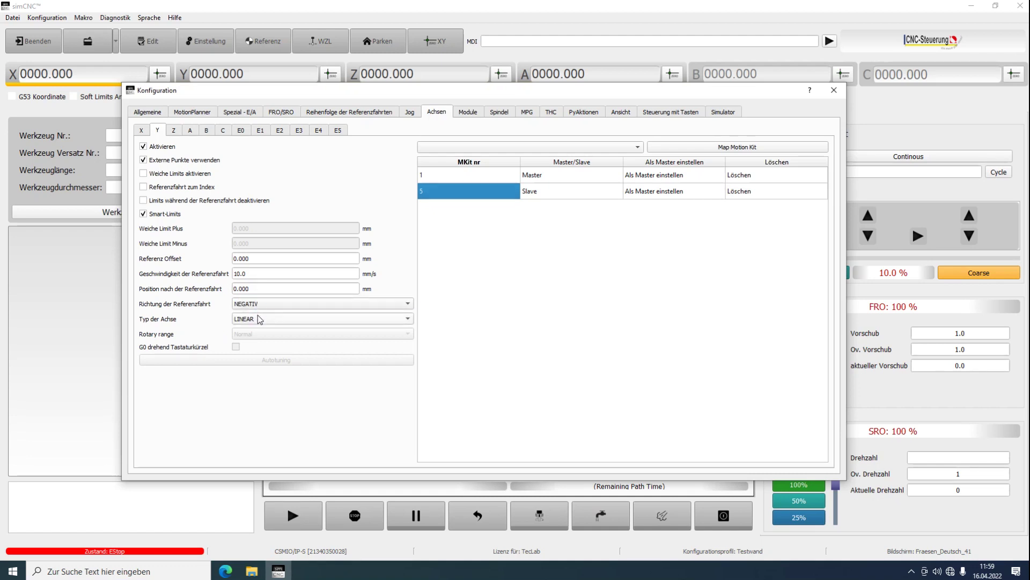
Examine the axis type options for the Y axis, keeping LINEAR.
left_click(260, 320)
left_click(258, 318)
left_click(257, 319)
left_click(260, 333)
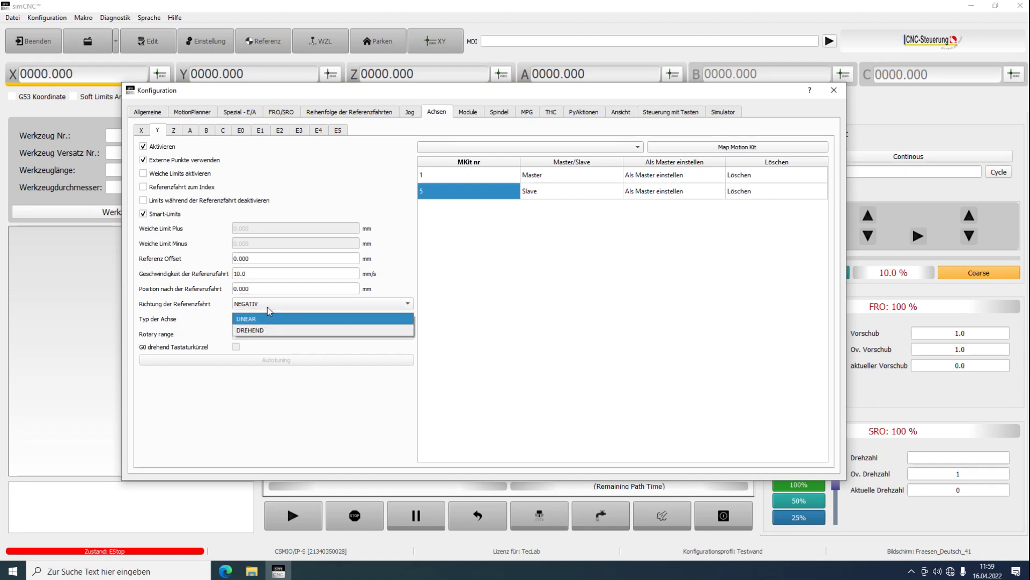
Set the Y axis's homing direction to POSITIV and check the Z axis's settings.
left_click(268, 305)
left_click(208, 303)
left_click(245, 306)
left_click(250, 315)
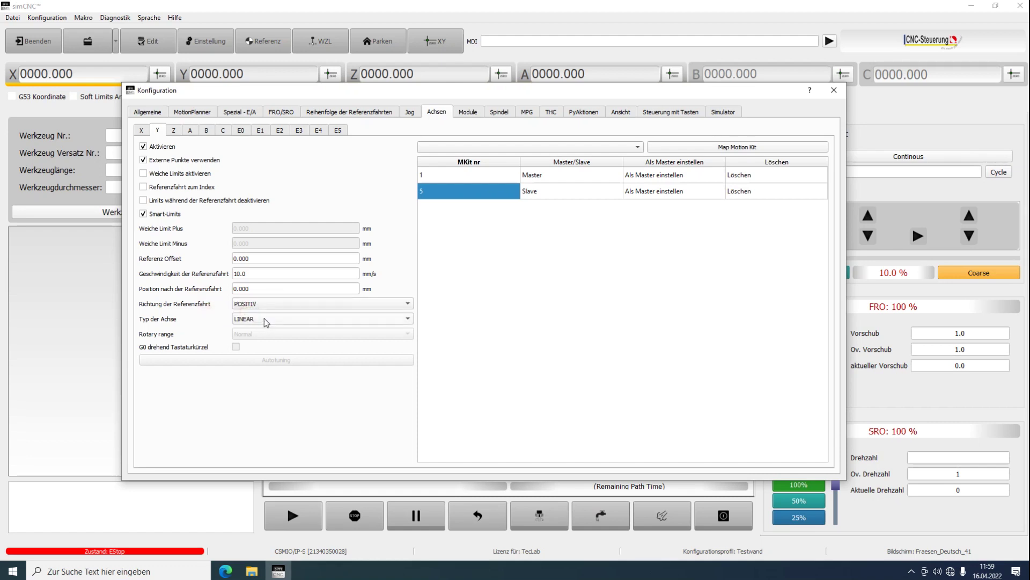
left_click(175, 131)
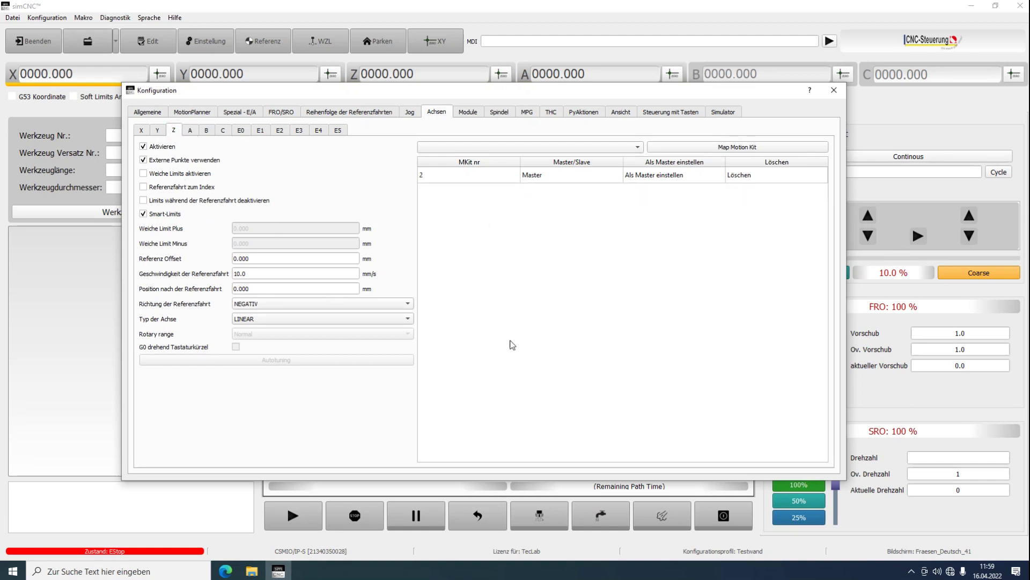
Set the motor tuning of CSMIO-IP MotionKit 0 to 1000 steps/mm and a velocity of 2000 mm/min (33.33 mm/s).
left_click(470, 114)
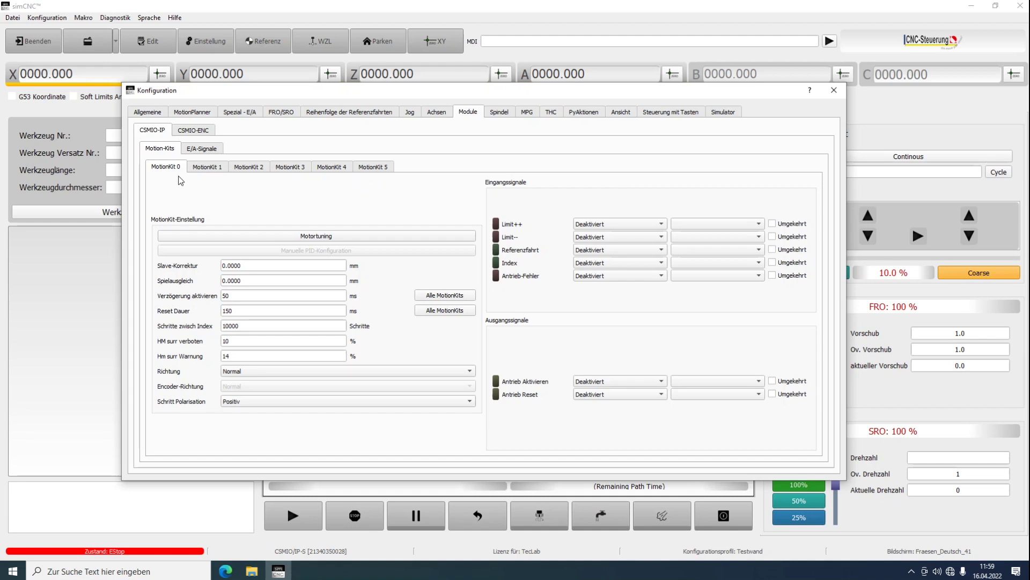
left_click(289, 234)
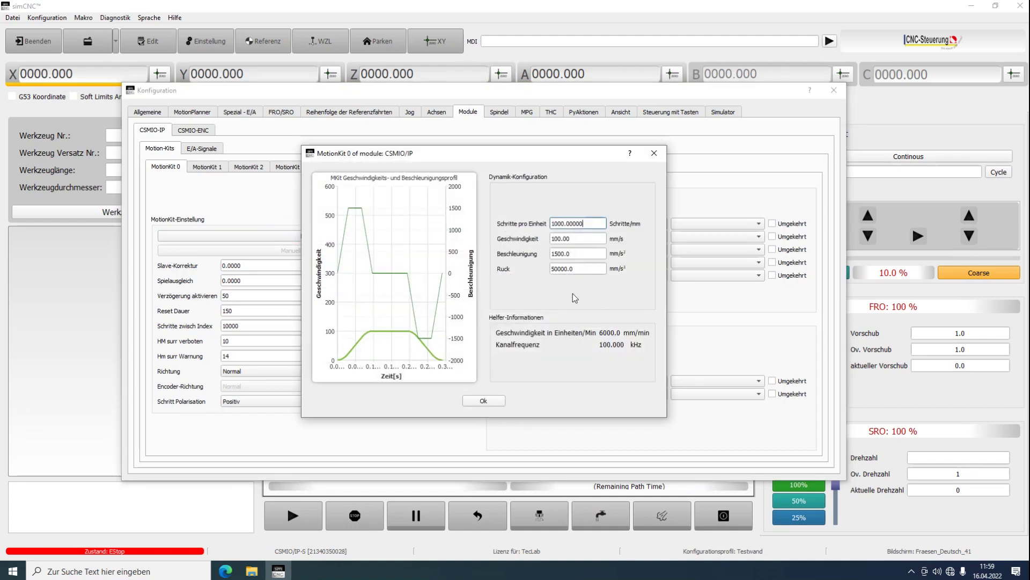
left_click_drag(594, 224, 533, 228)
type("1000")
key("Tab")
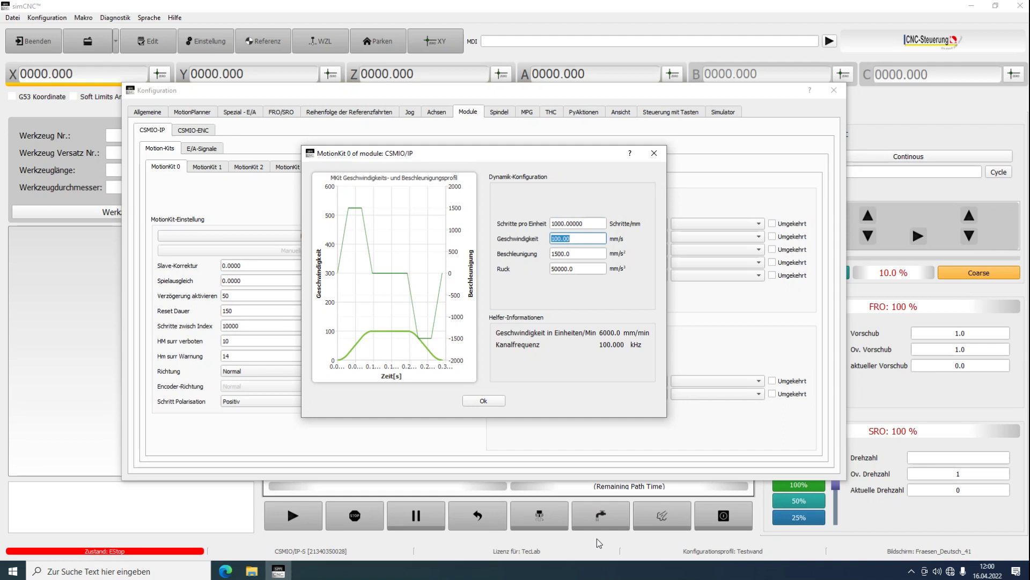
type("2000")
key("Return")
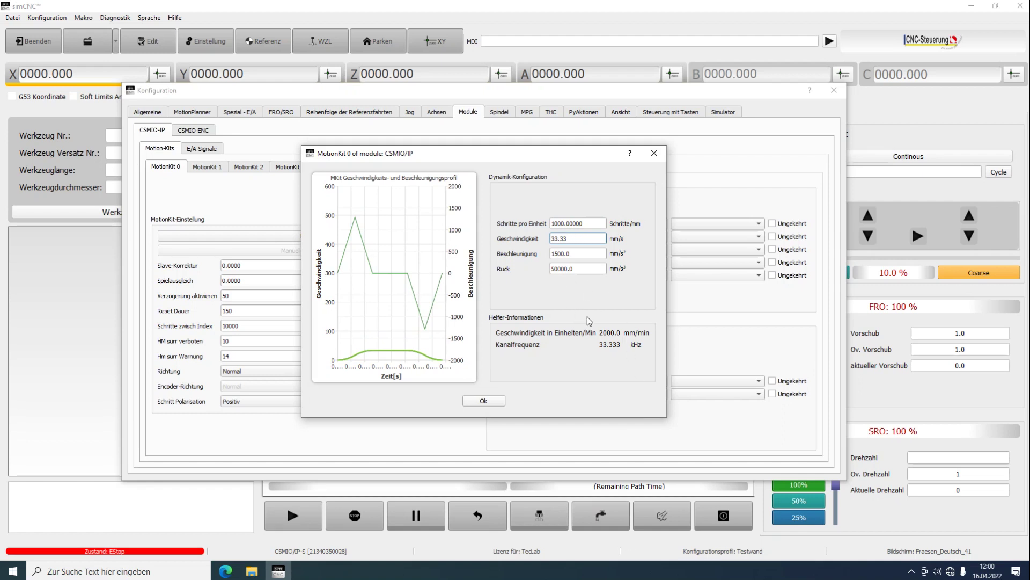
left_click(482, 402)
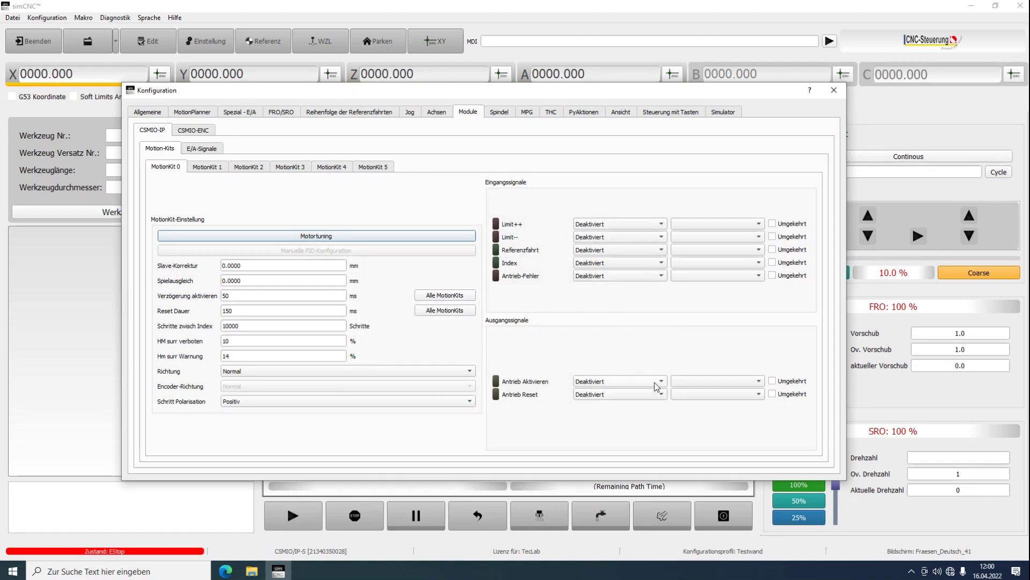
Assign MotionKit 0's drive reset to CSMIO-IP Ausgang 0 and its drive enable to CSMIO-IP Ausgang 1.
left_click(654, 397)
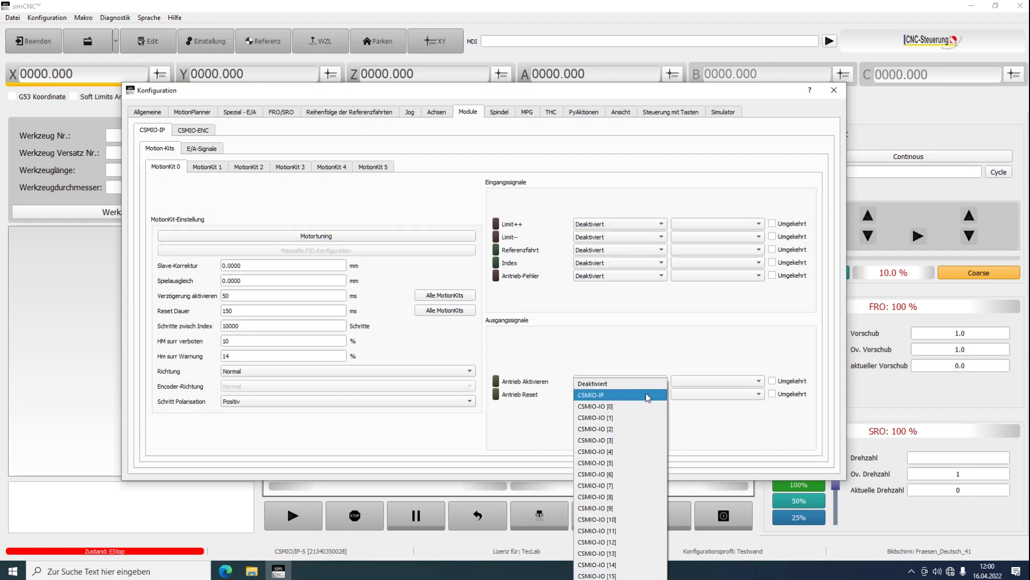
left_click(644, 397)
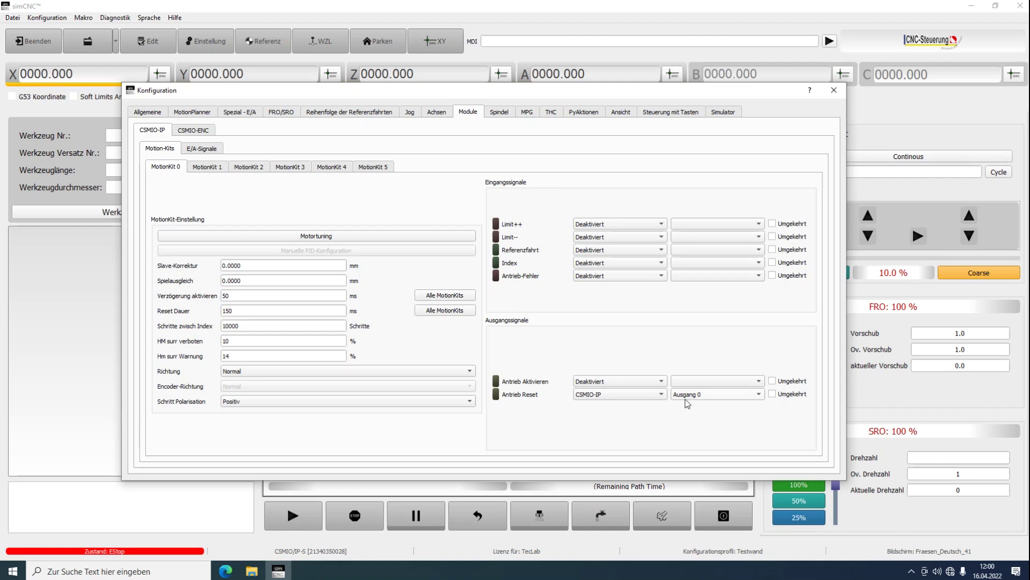
left_click(635, 382)
left_click(633, 394)
left_click(597, 265)
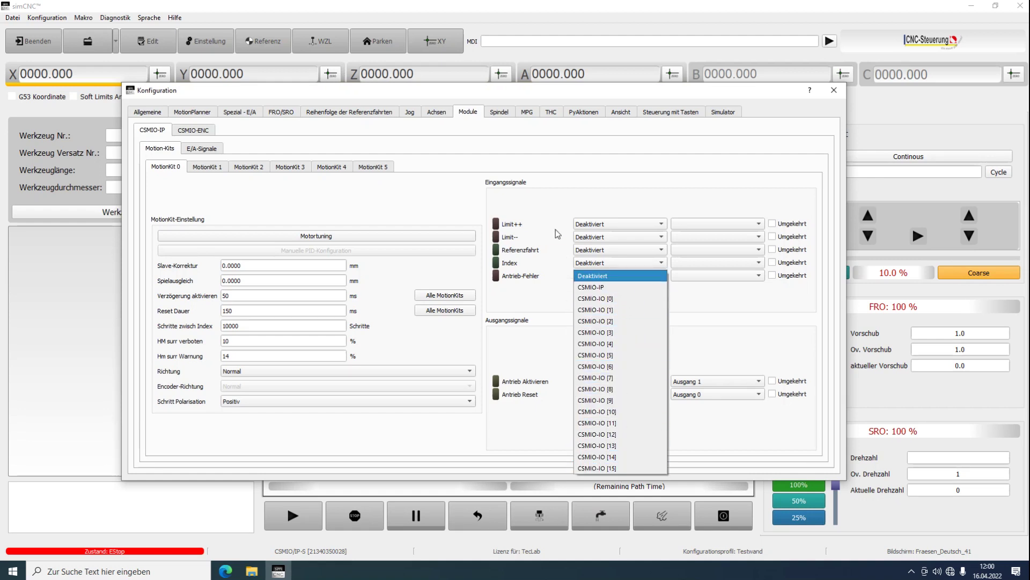
Assign MotionKit 0's Limit++ input signal to CSMIO-IO [3], Eingang 3.
left_click(593, 225)
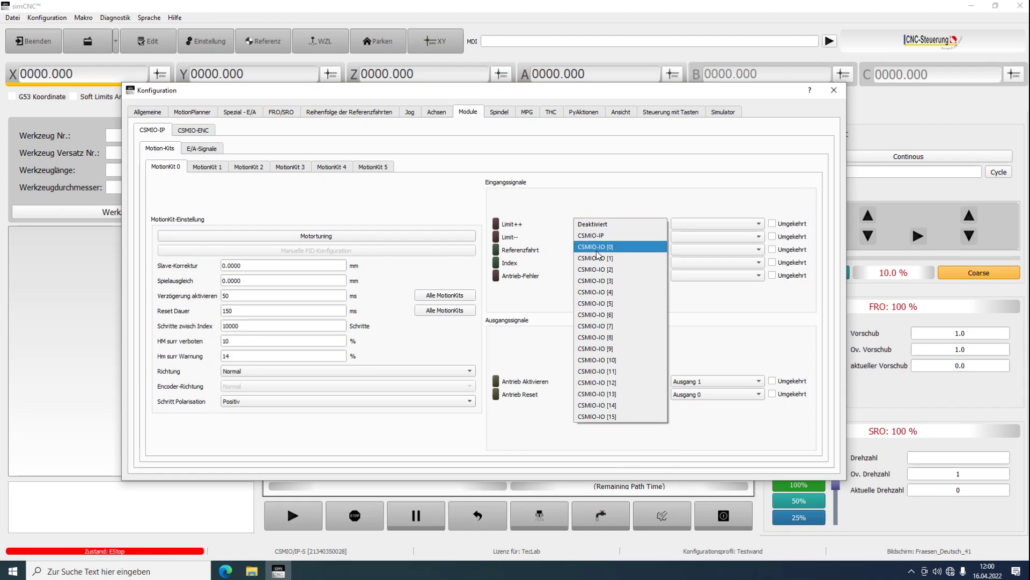
left_click(598, 281)
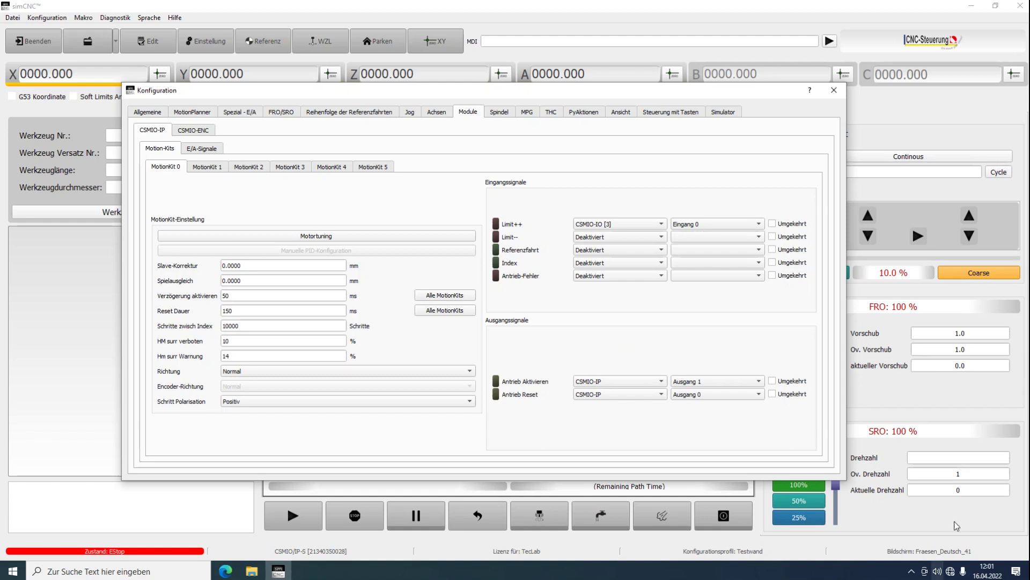
left_click(733, 225)
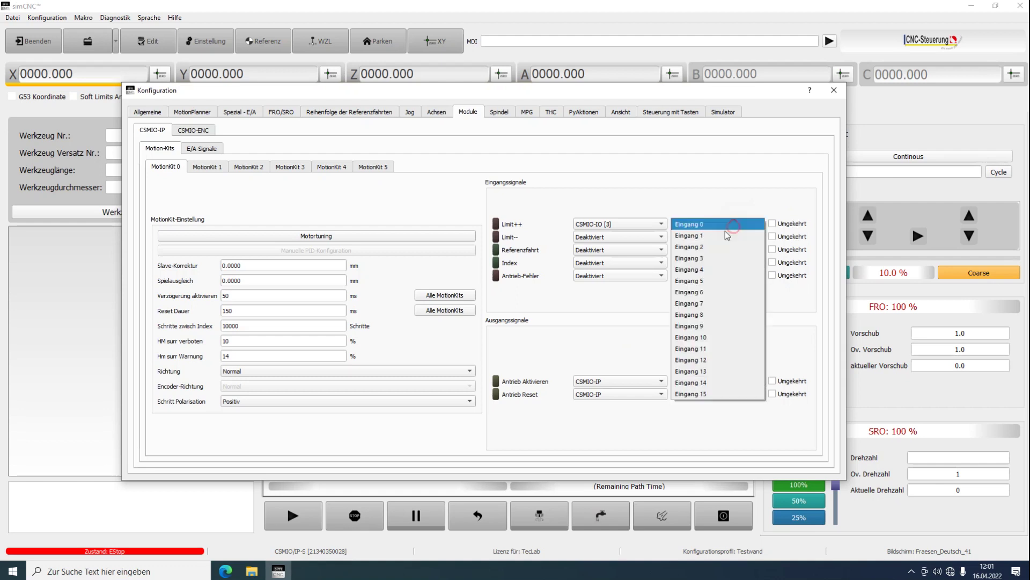
left_click(692, 259)
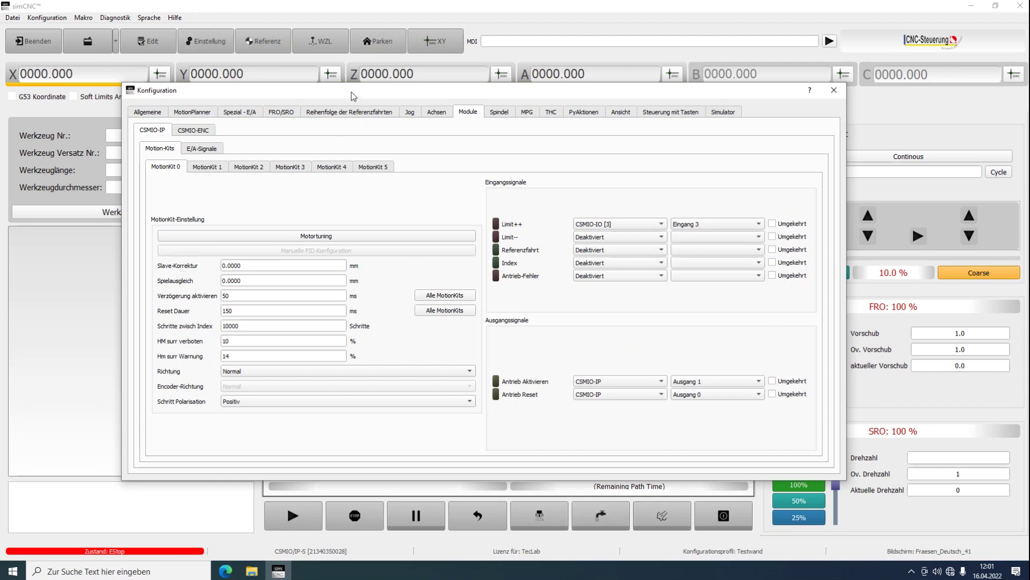
Open the CSMIO/IP monitor beside the configuration window and show the digital and analog E/A port states.
left_click_drag(352, 96, 482, 90)
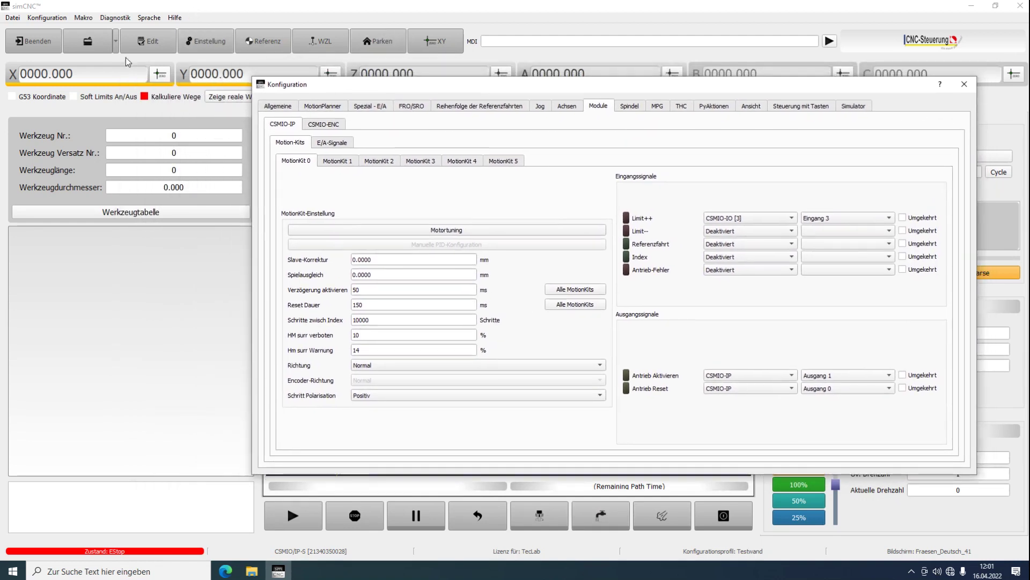
left_click(119, 19)
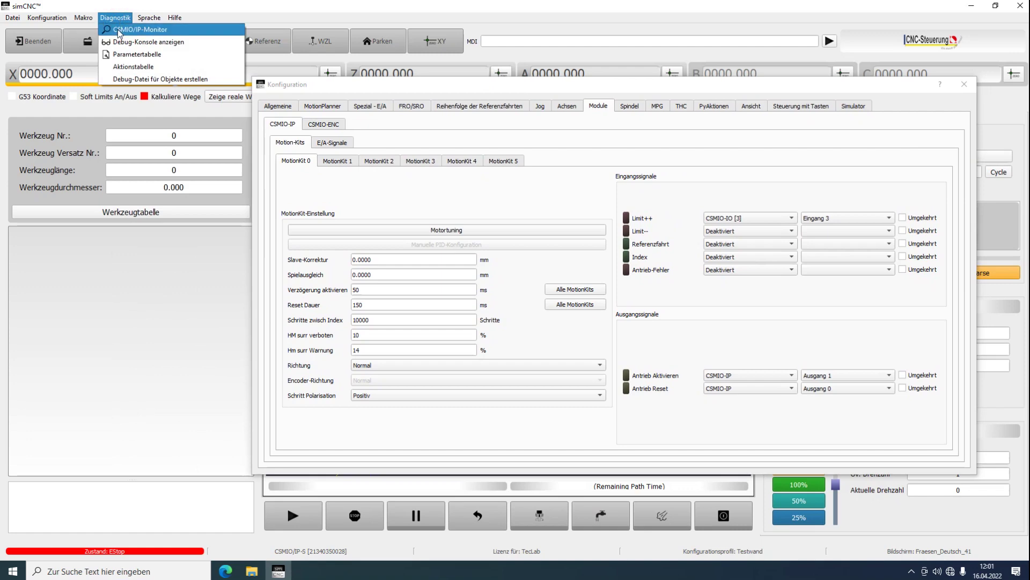
left_click(117, 30)
left_click_drag(336, 129, 35, 23)
left_click(116, 68)
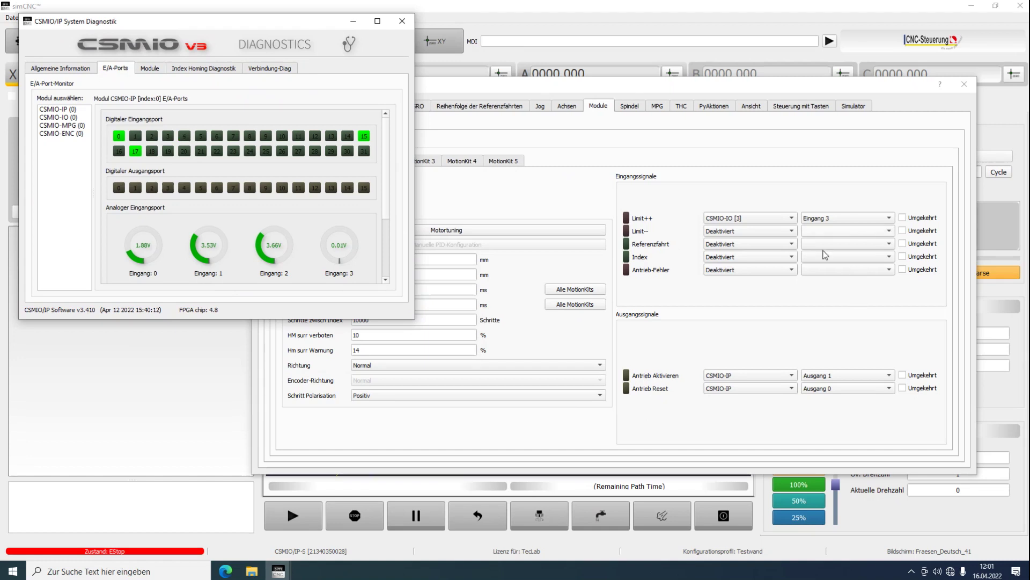
Set MotionKit 0's Limit++ signal to Eingang 4 and invert it.
left_click(838, 218)
left_click(831, 230)
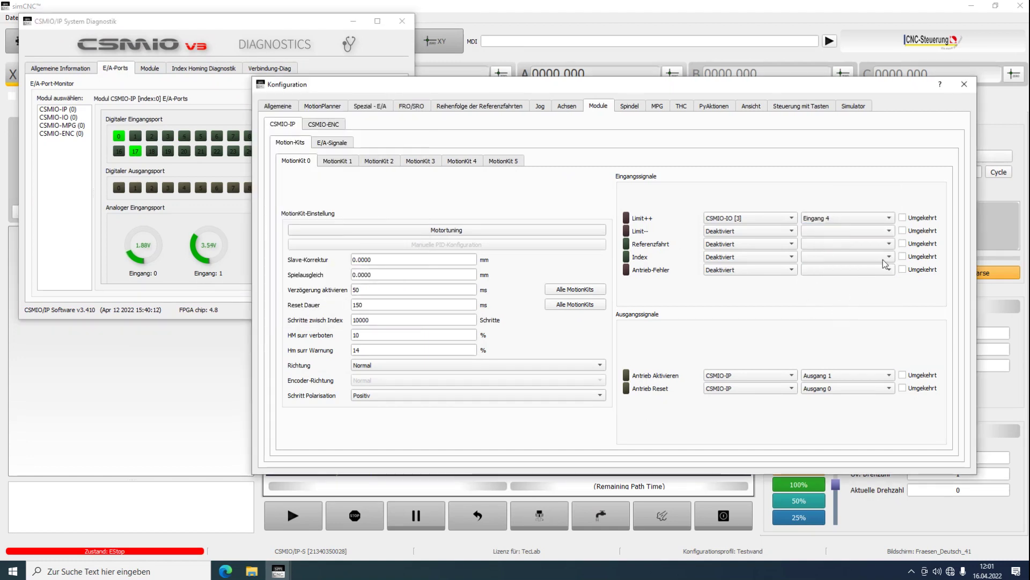
left_click(903, 217)
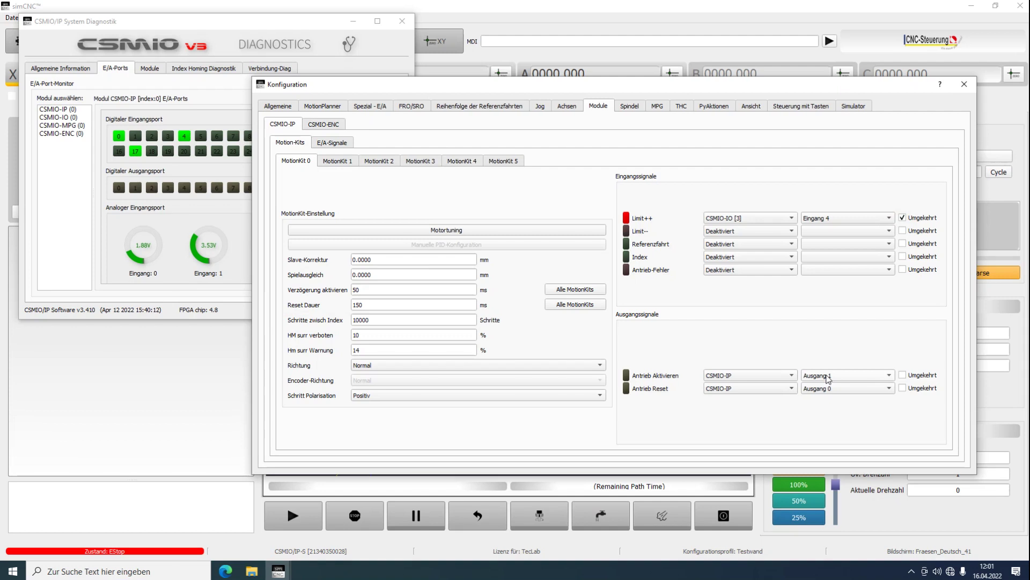
Assign MotionKit 0's Limit-- signal to CSMIO-IP Eingang 3 and try out its inversion.
left_click(753, 231)
left_click(741, 243)
left_click(818, 234)
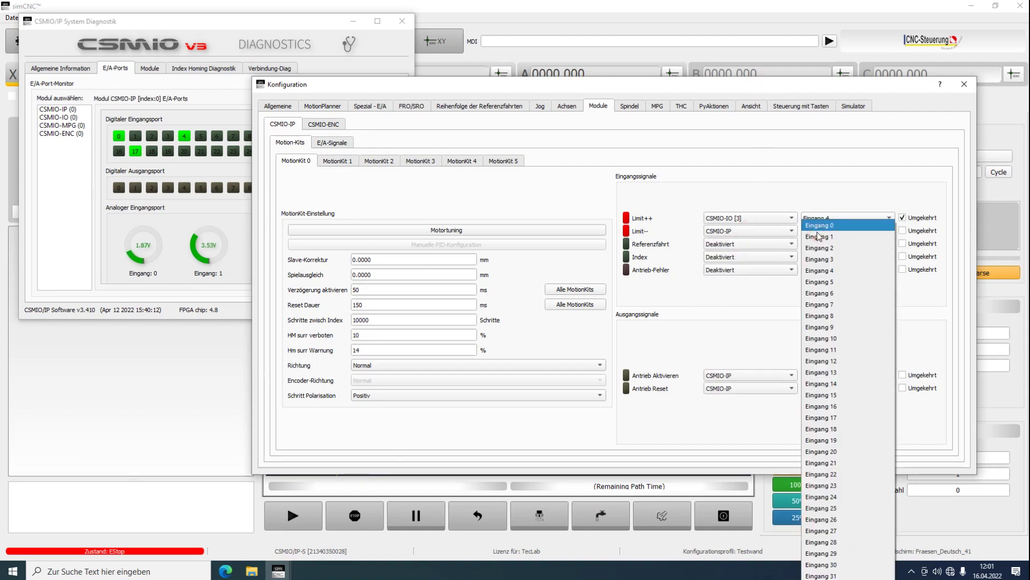
left_click(821, 260)
left_click(902, 232)
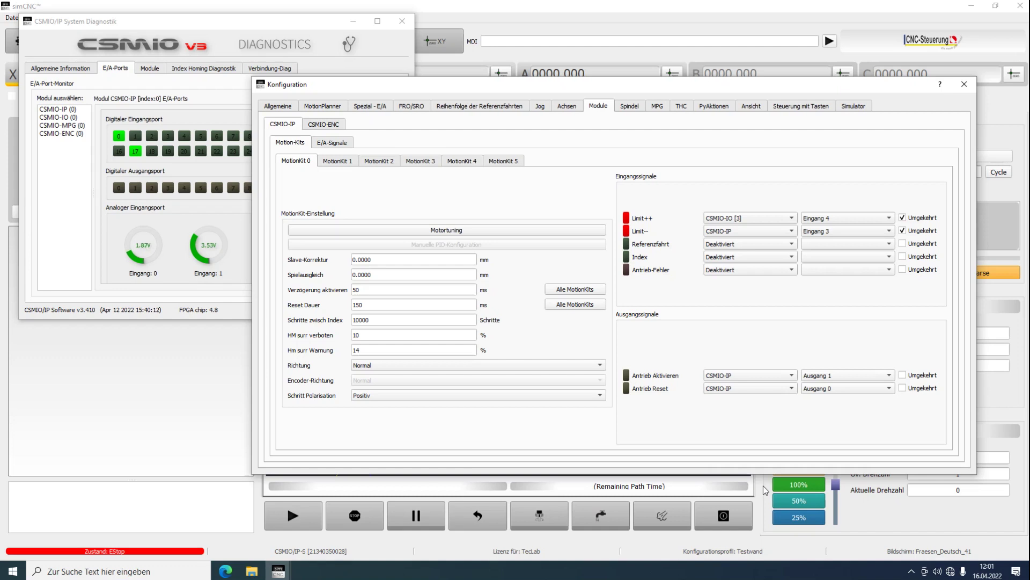
left_click(902, 231)
Assign MotionKit 0's Referenzfahrt signal to CSMIO-IP Eingang 0, keeping Limit++ on Eingang 4.
left_click(750, 244)
left_click(741, 256)
left_click(837, 218)
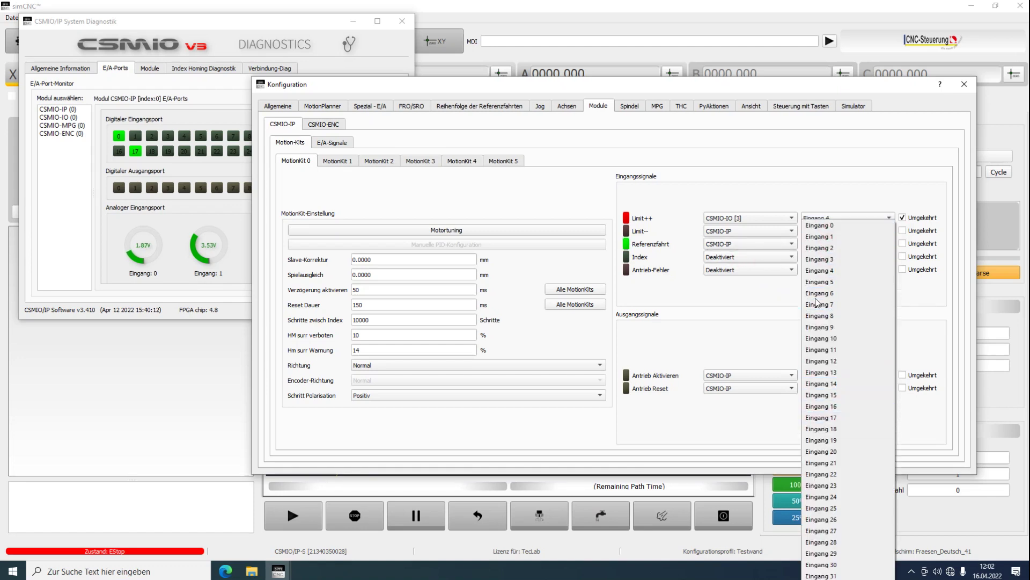
left_click(819, 271)
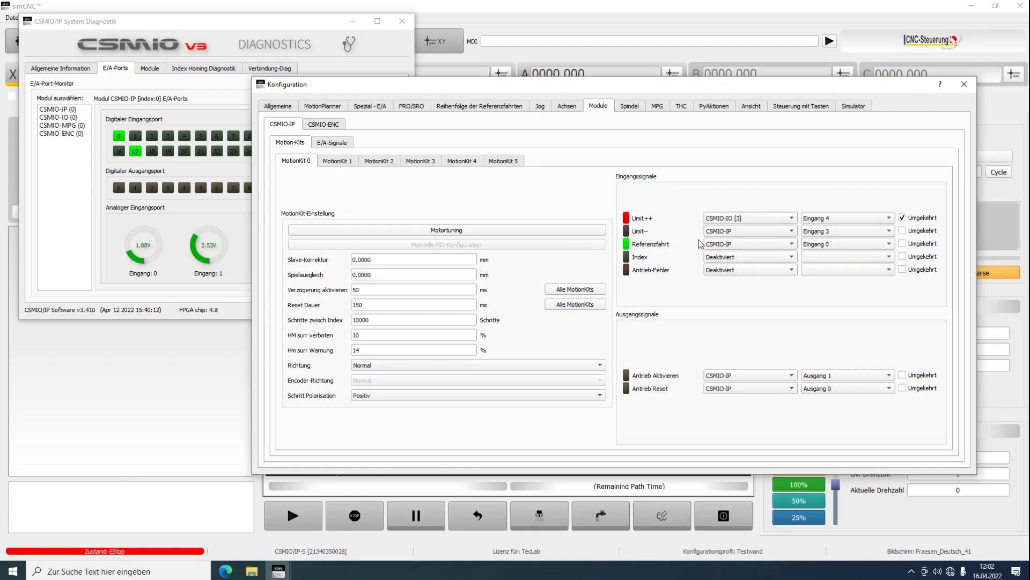
Assign MotionKit 0's Index signal to the CSMIO-IP module and look through its available inputs.
left_click(751, 257)
left_click(747, 266)
left_click(818, 258)
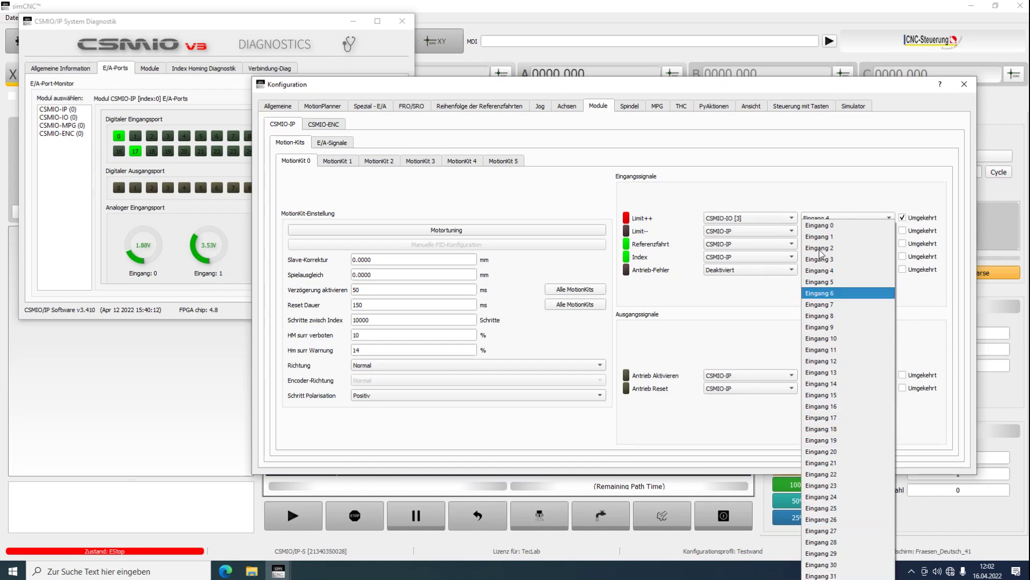
left_click(675, 298)
Deactivate MotionKit 0's Index, Limit-- and Limit++ input signals.
left_click(767, 260)
left_click(763, 246)
left_click(760, 234)
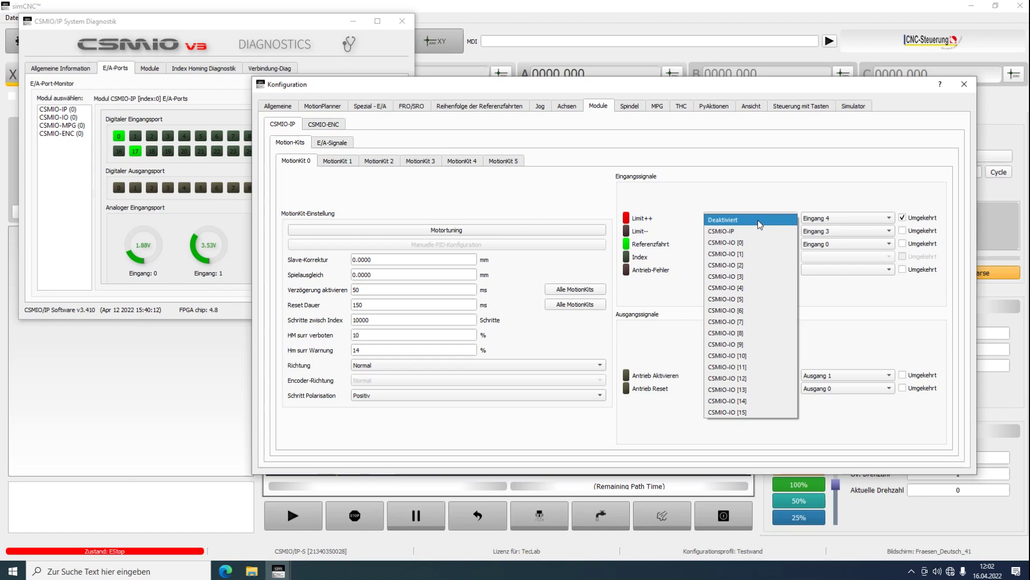
left_click(758, 220)
left_click(757, 218)
left_click(735, 160)
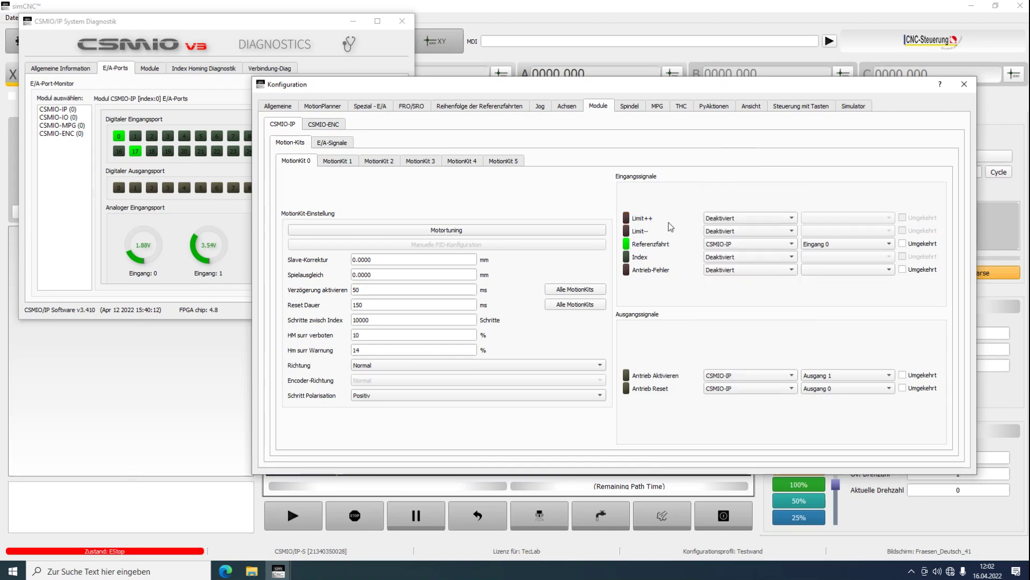
Assign MotionKit 0's Referenzfahrt signal to CSMIO-IP Eingang 1 and invert it.
left_click(760, 246)
left_click(738, 230)
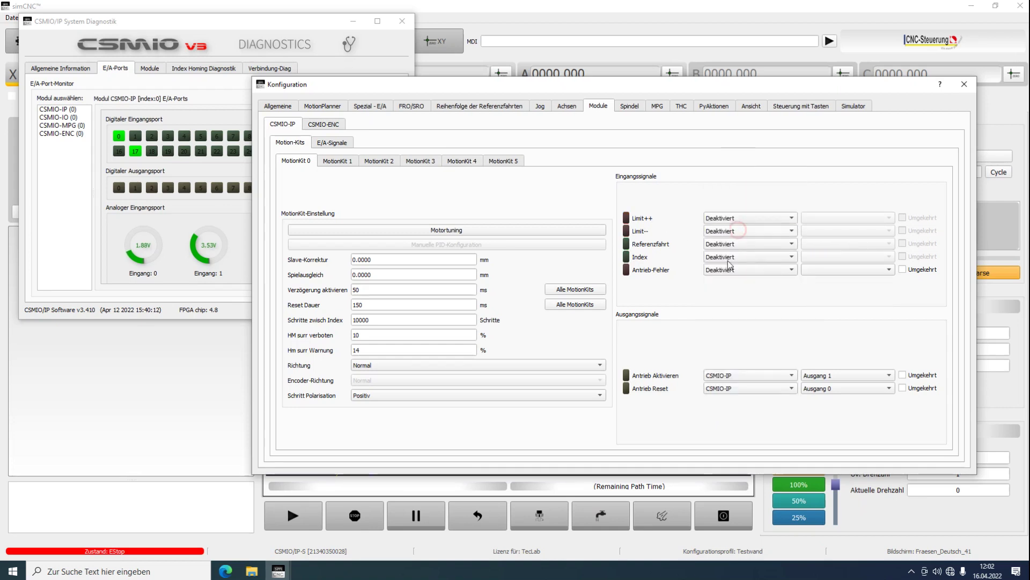
left_click(707, 245)
left_click(746, 255)
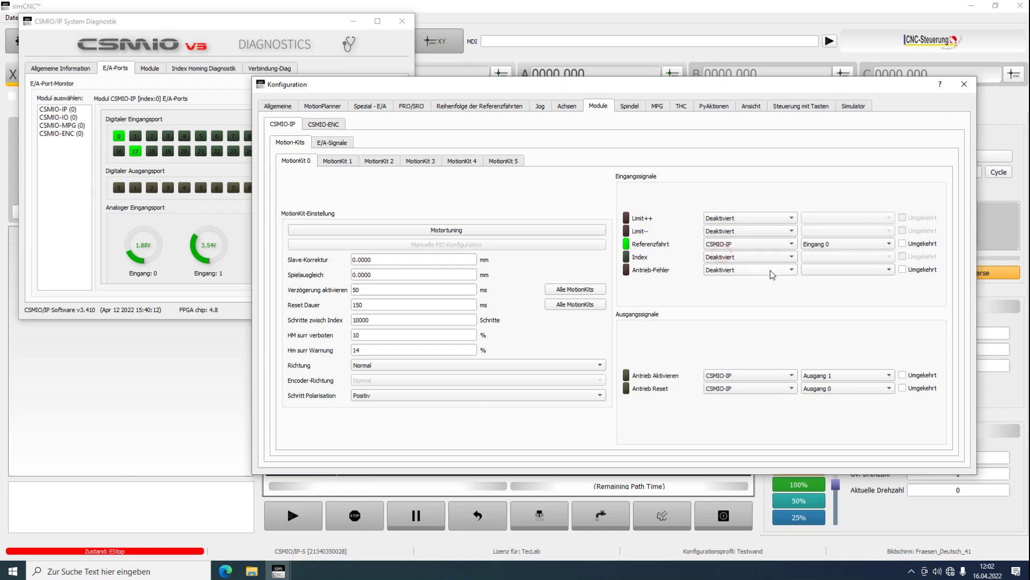
left_click(862, 246)
left_click(856, 237)
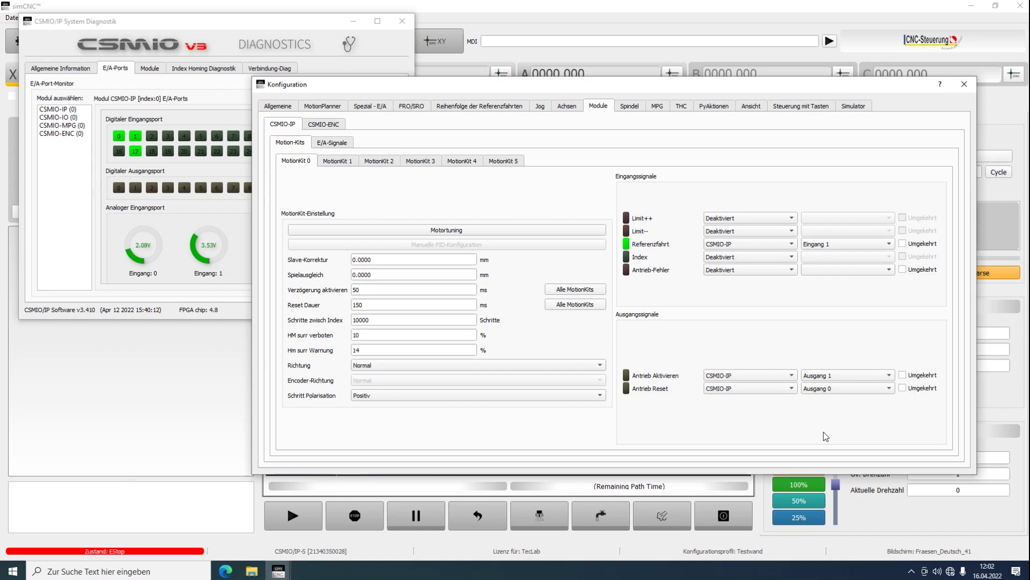
left_click(141, 150)
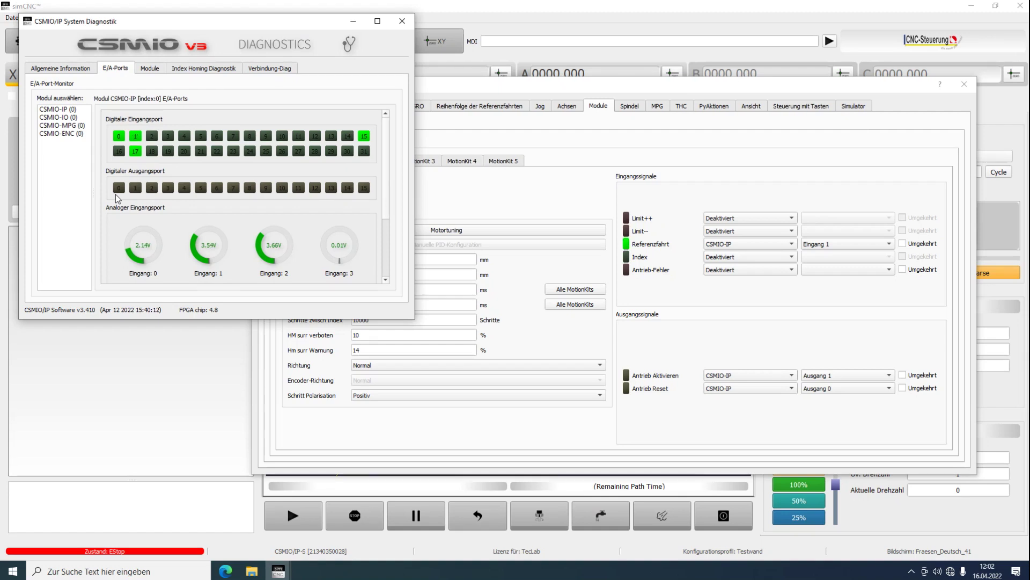
left_click(903, 243)
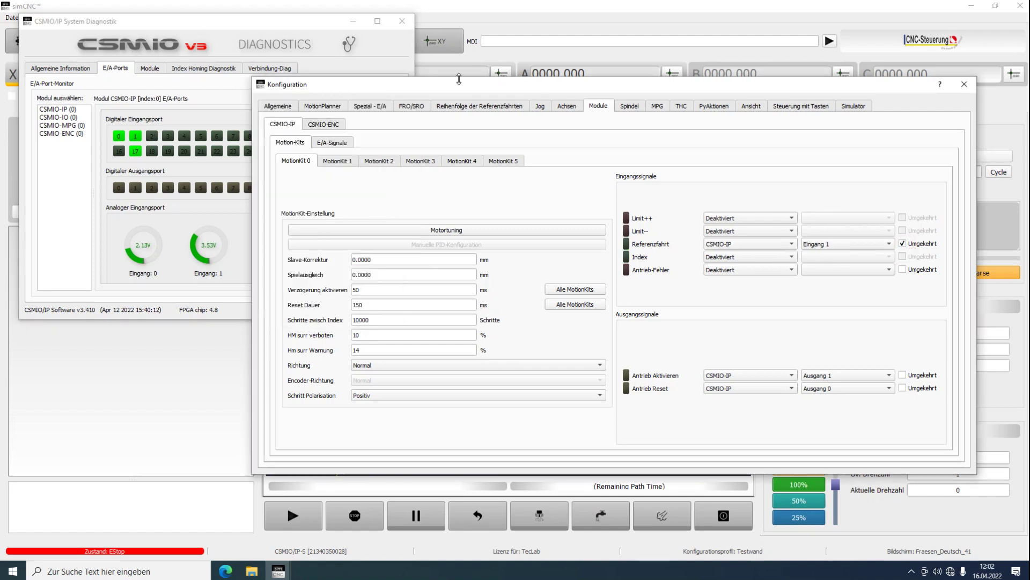
Look through the settings of MotionKit 1 to MotionKit 5 and return to MotionKit 0.
left_click(338, 161)
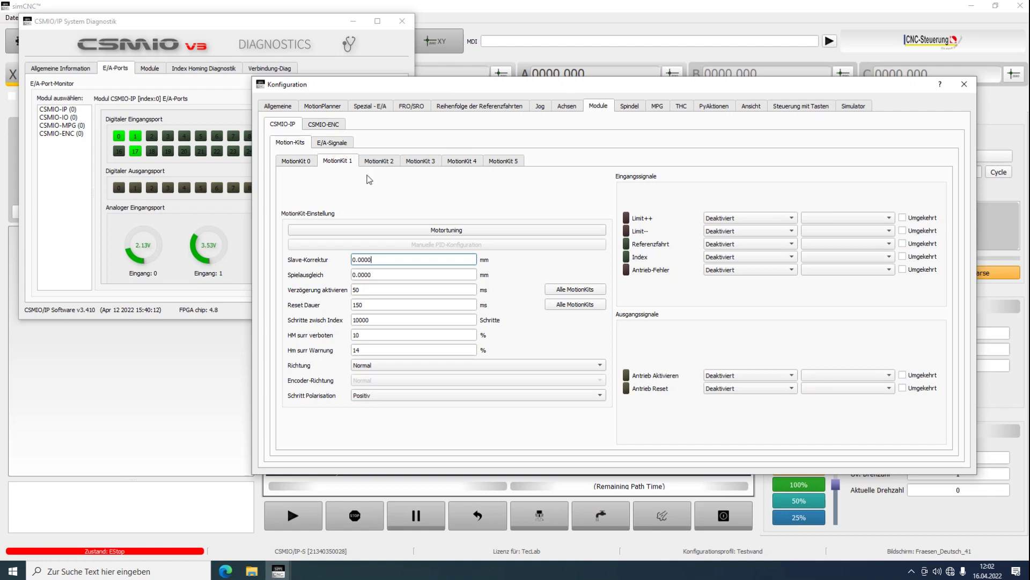
left_click(379, 162)
left_click(421, 163)
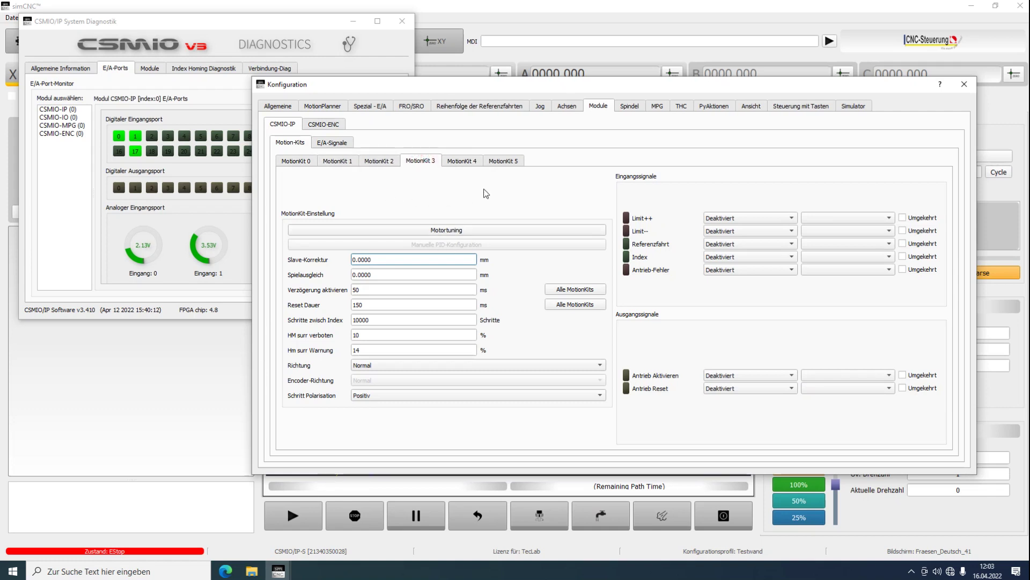
left_click(462, 162)
left_click(512, 162)
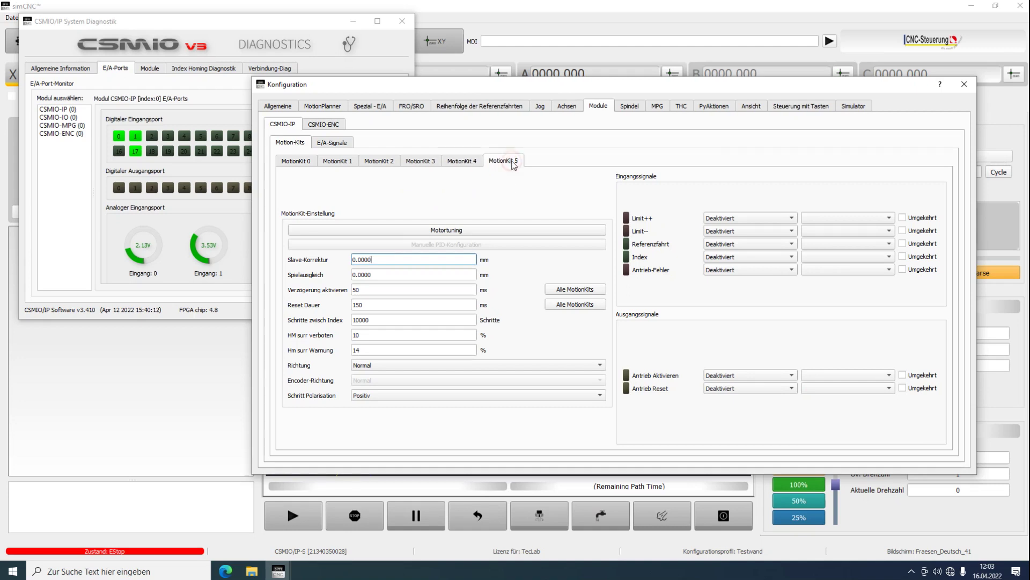
left_click(309, 162)
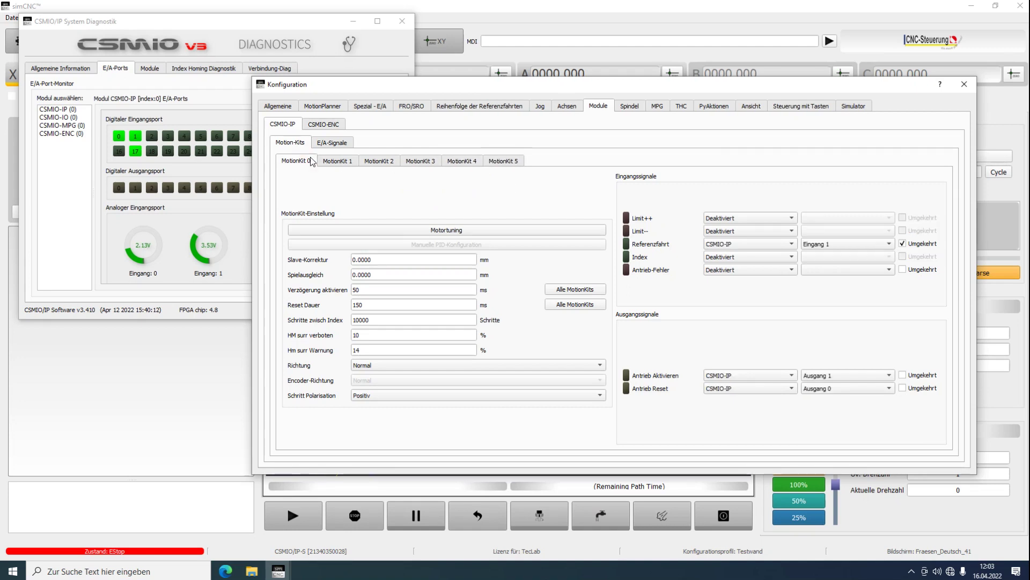
Assign the probe signal Sonde [0] of the CSMIO-IP module to CSMIO-IP Eingang 15.
left_click(321, 145)
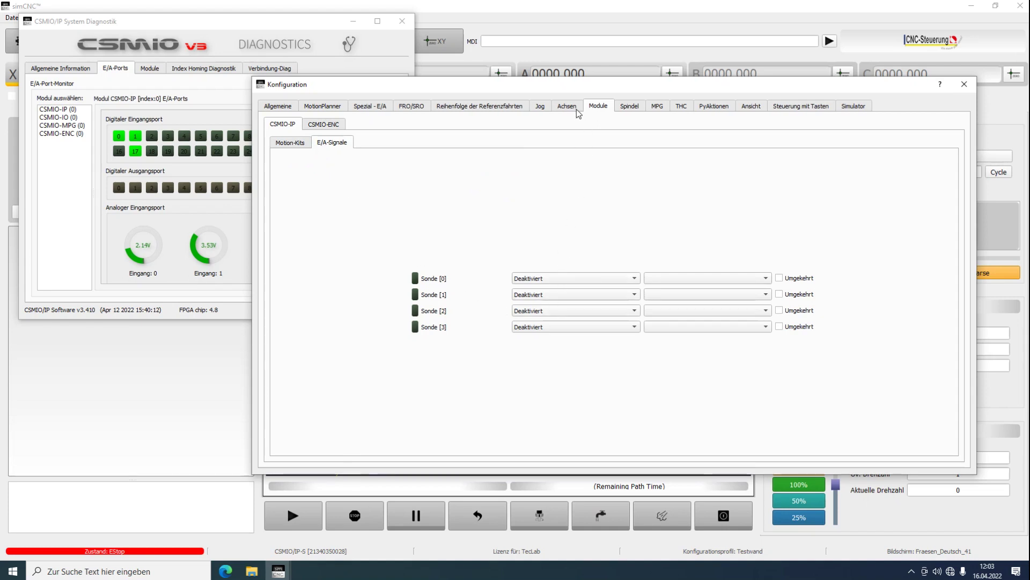
left_click_drag(570, 86, 343, 75)
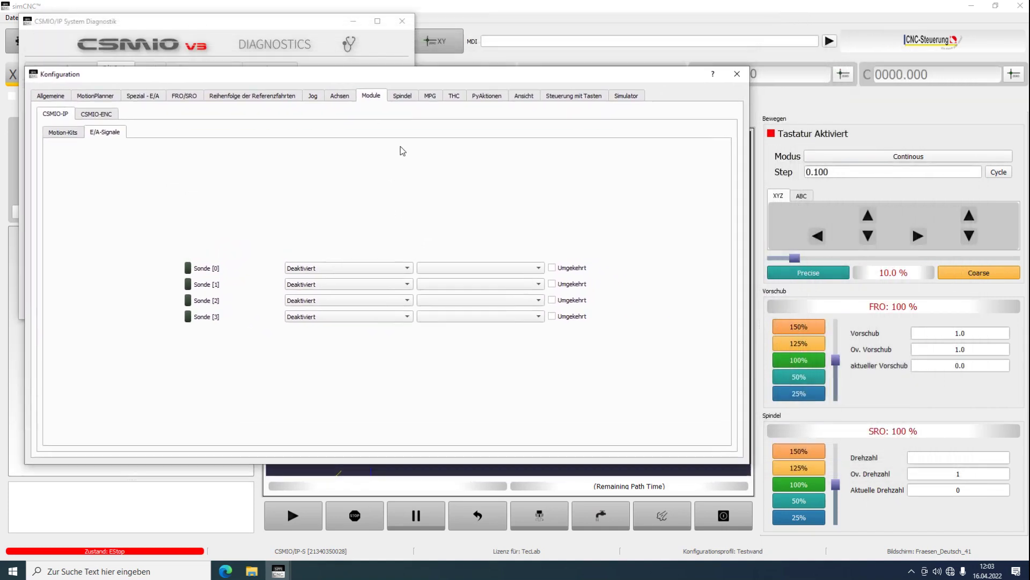
left_click(363, 274)
left_click(359, 280)
left_click(437, 270)
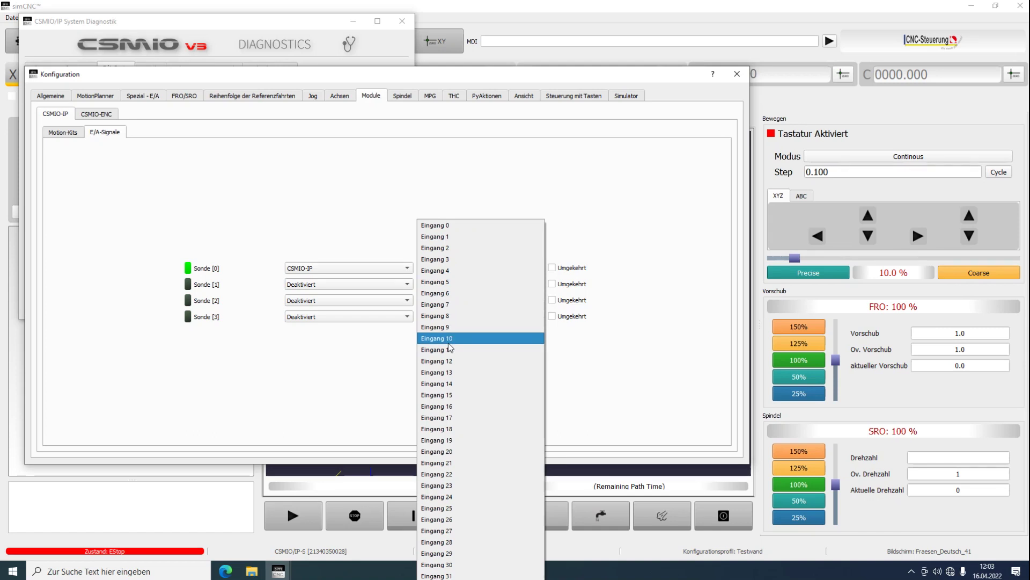
left_click(516, 79)
left_click_drag(499, 80, 894, 267)
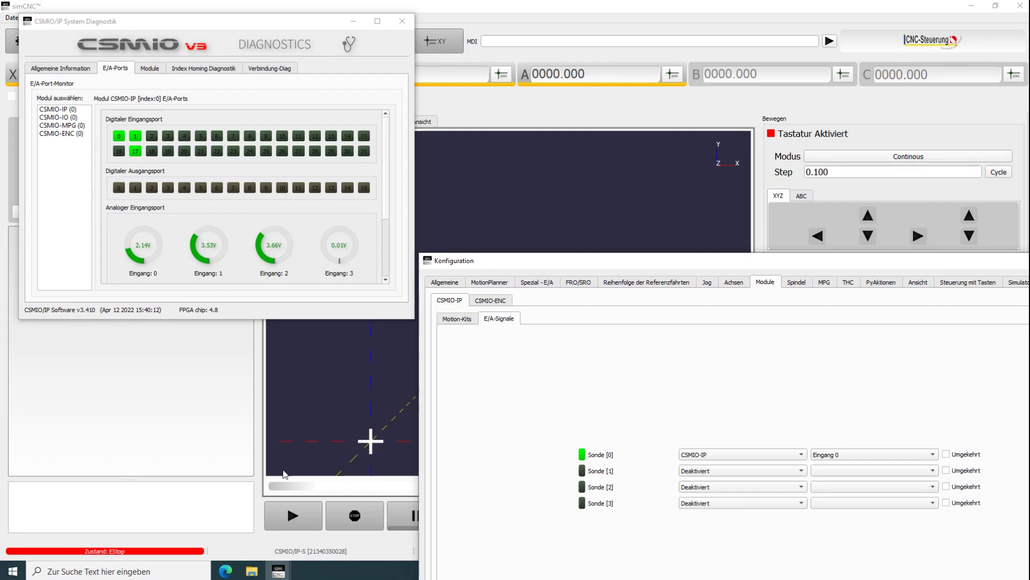
left_click(862, 456)
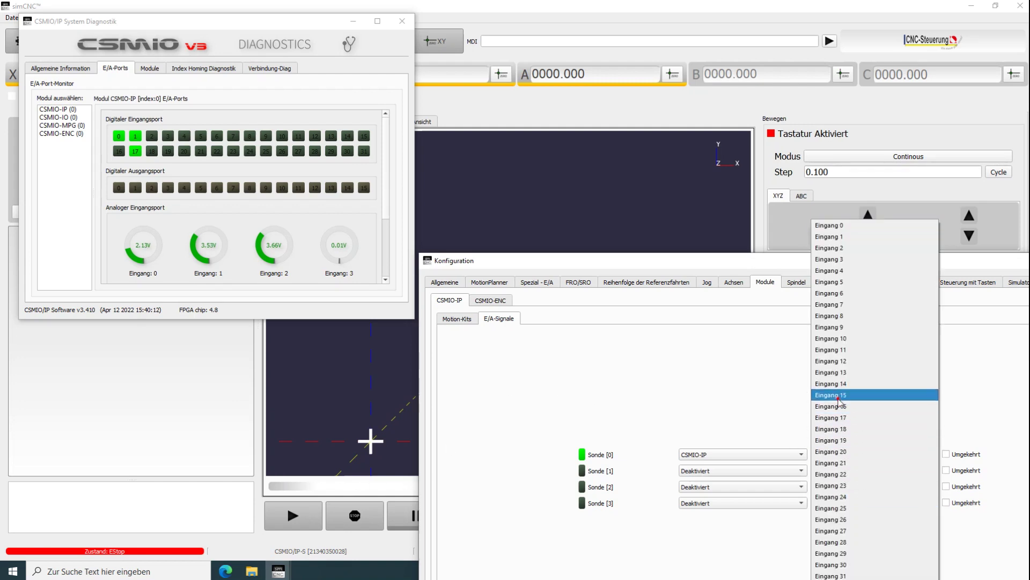
left_click(862, 395)
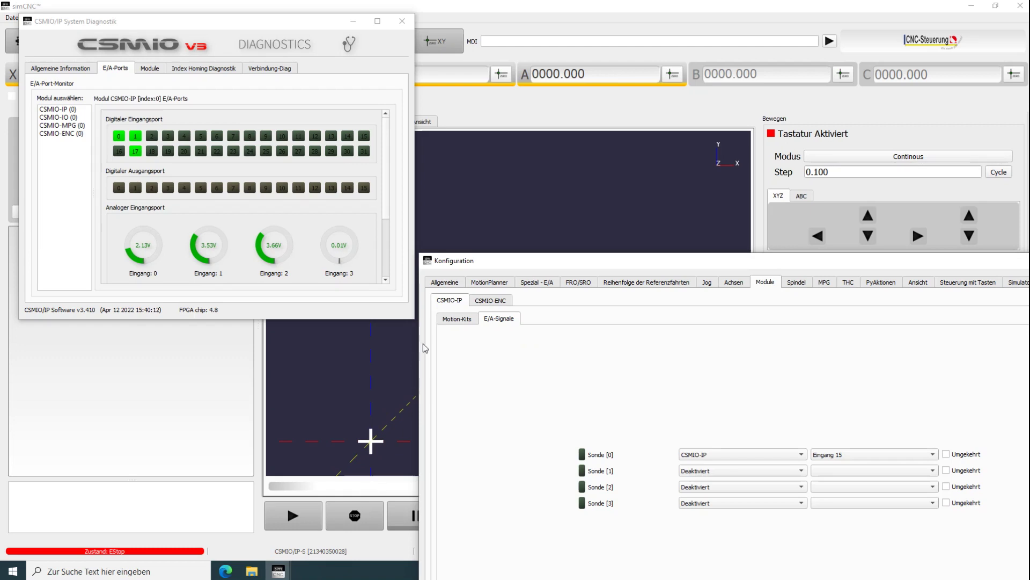
Assign the clockwise spindle signal (Spindel CW rechts) to CSMIO-IP Ausgang 4 in the spindle settings.
left_click_drag(475, 271, 475, 100)
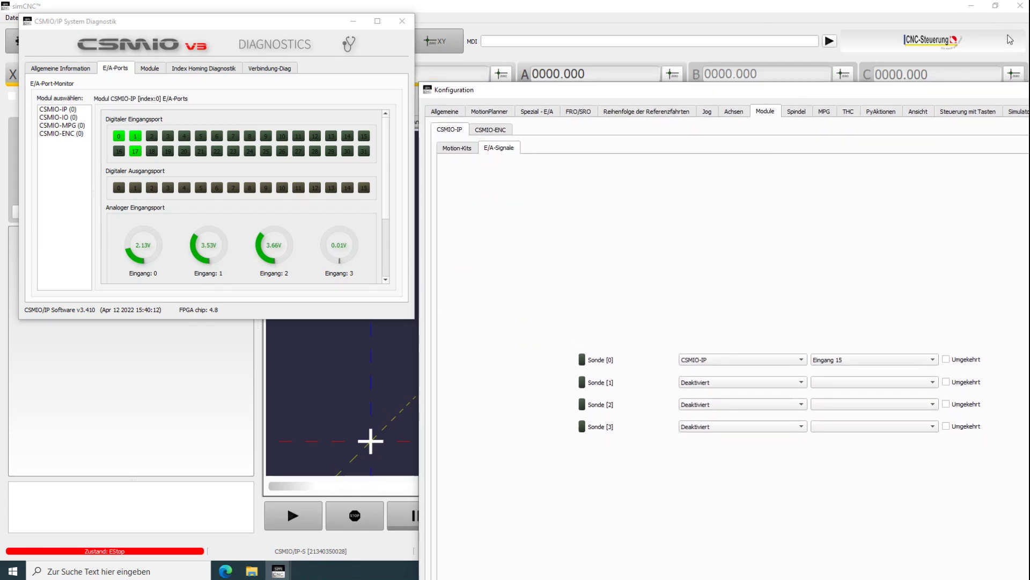
left_click_drag(582, 89, 467, 29)
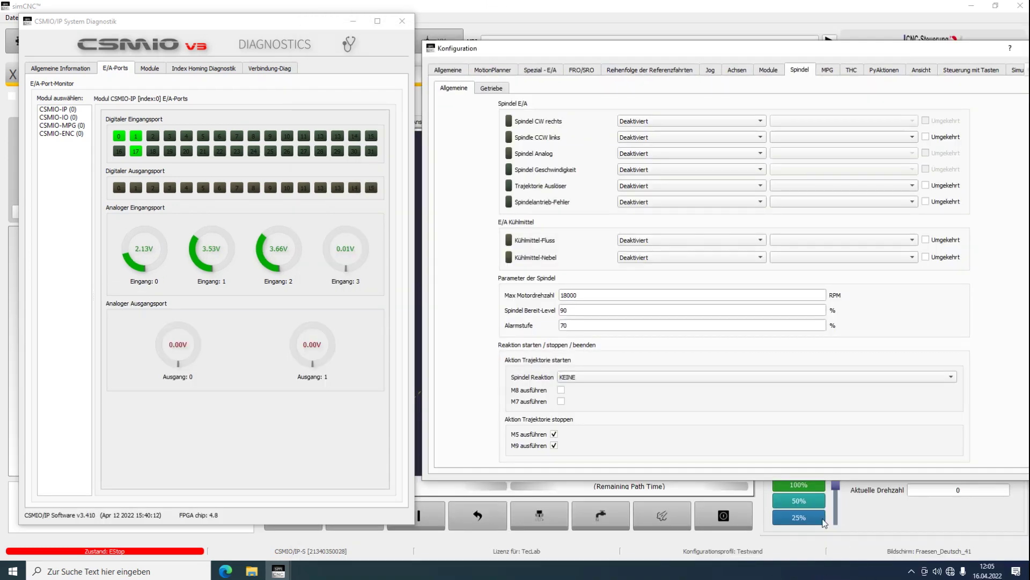
left_click(697, 126)
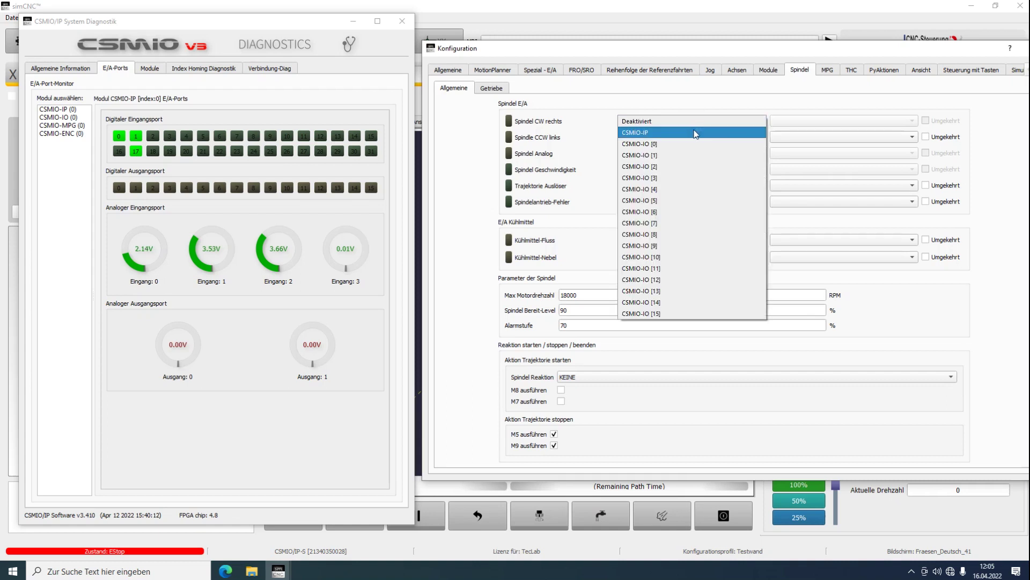
left_click(695, 132)
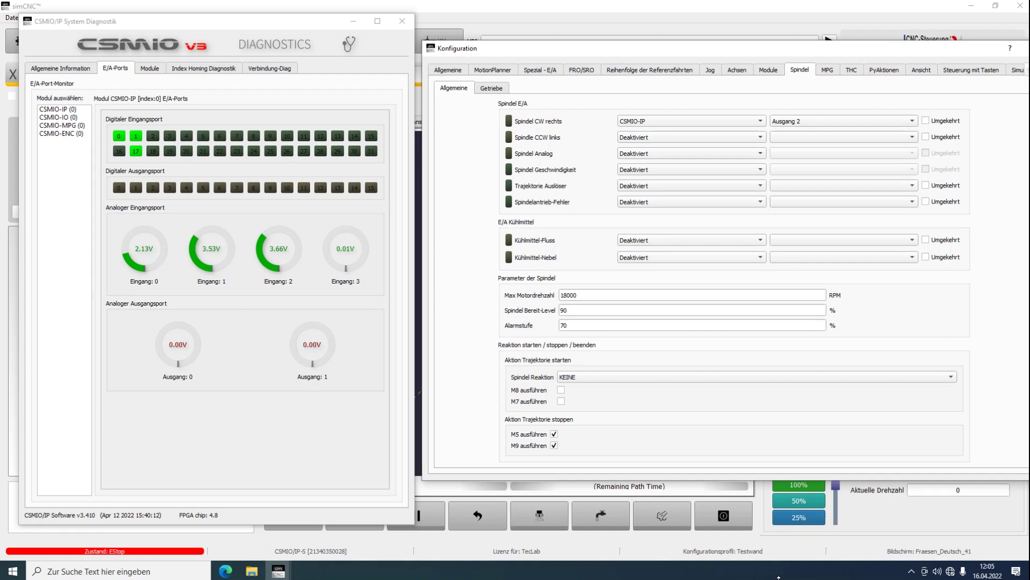
left_click(848, 122)
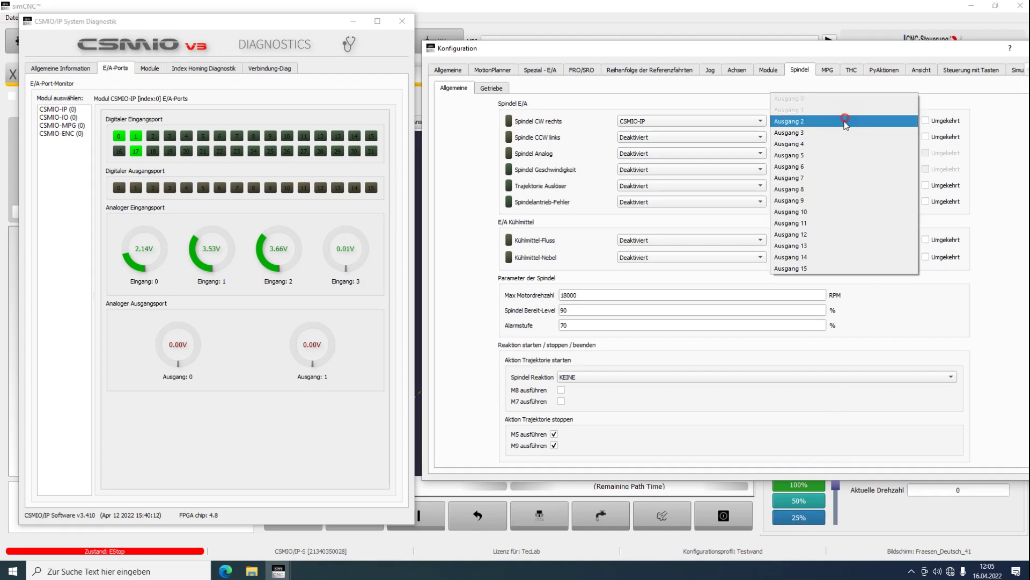
left_click(776, 149)
Assign Spindel Analog to CSMIO-IP Analog Ausgang 0 and Spindel Geschwindigkeit to CSMIO-ENC [0] Eingang 0.
left_click(640, 153)
left_click(635, 165)
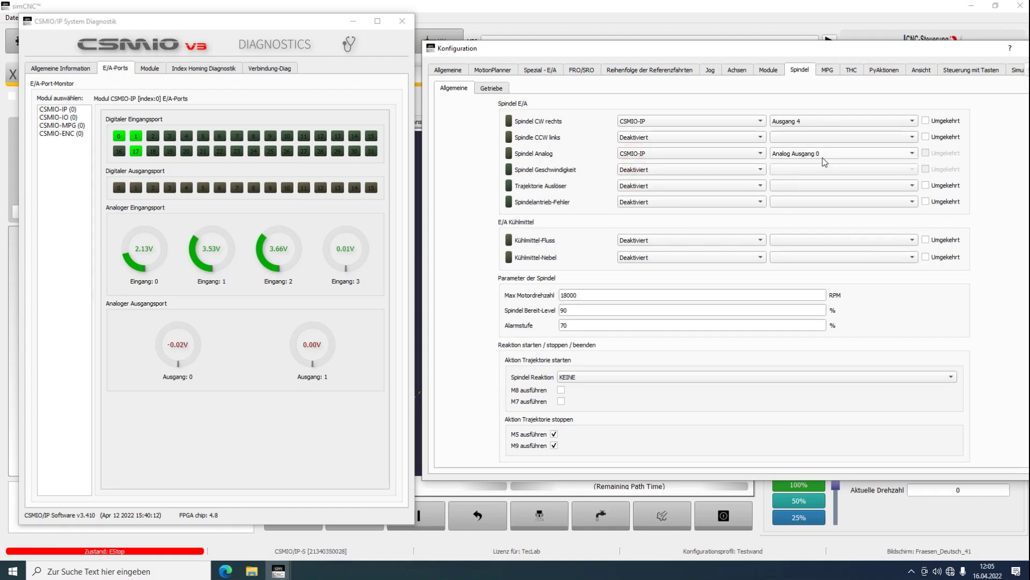
left_click(694, 173)
left_click(686, 182)
Assign the spindle's Trajektorie Auslöser signal to CSMIO-ENC [0] Eingang 0.
left_click_drag(783, 56, 760, 16)
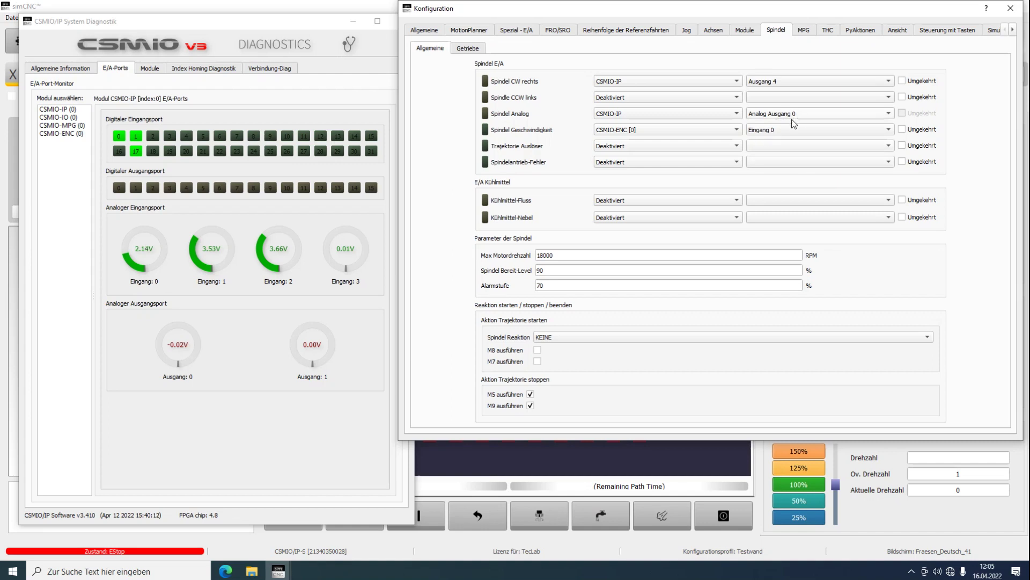
left_click(692, 150)
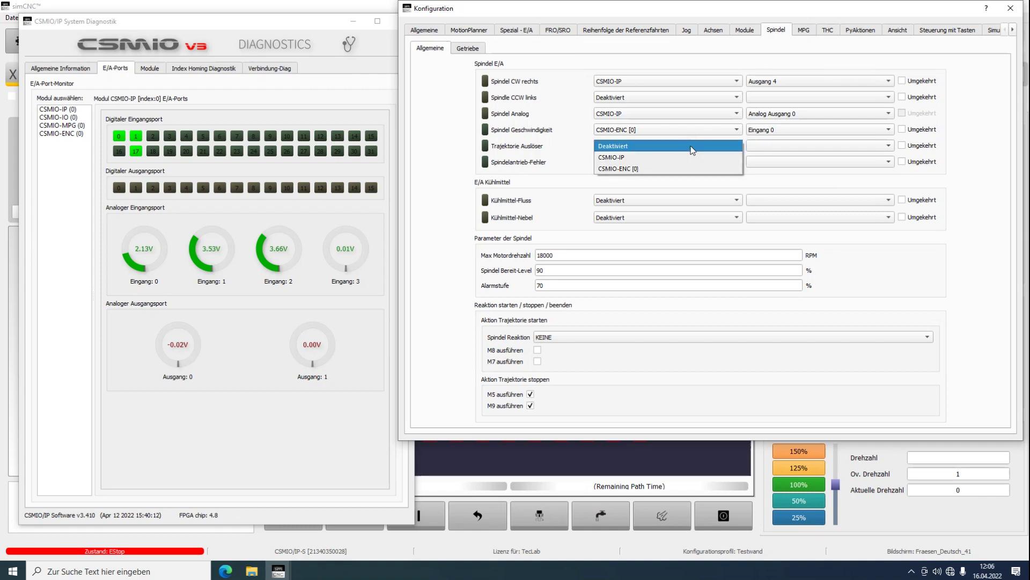
left_click(692, 157)
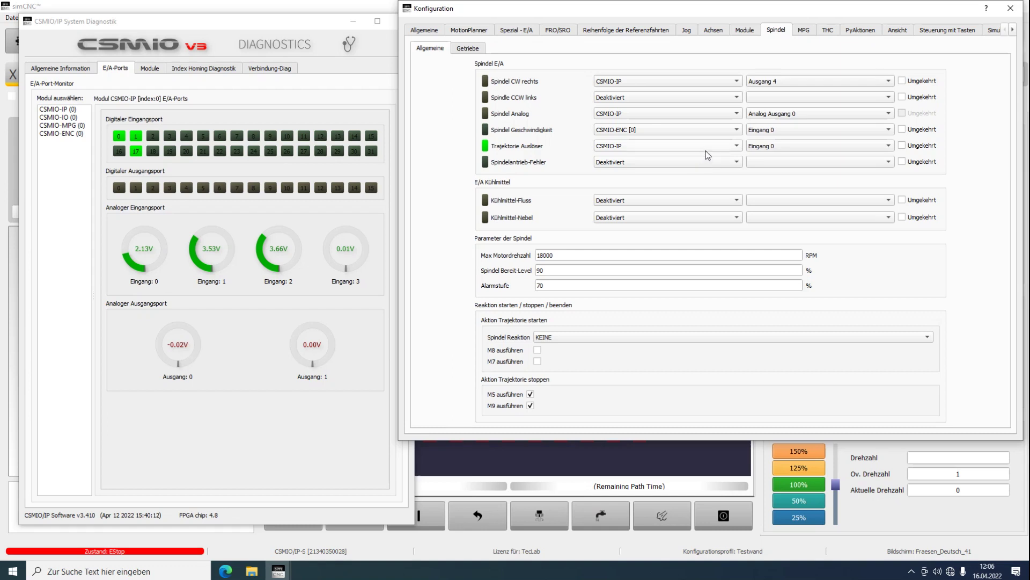
left_click(733, 147)
left_click(735, 157)
Try CSMIO-IP and CSMIO-IO [0] as the module for Spindelantrieb-Fehler and set the signal back to Deaktiviert.
left_click(627, 162)
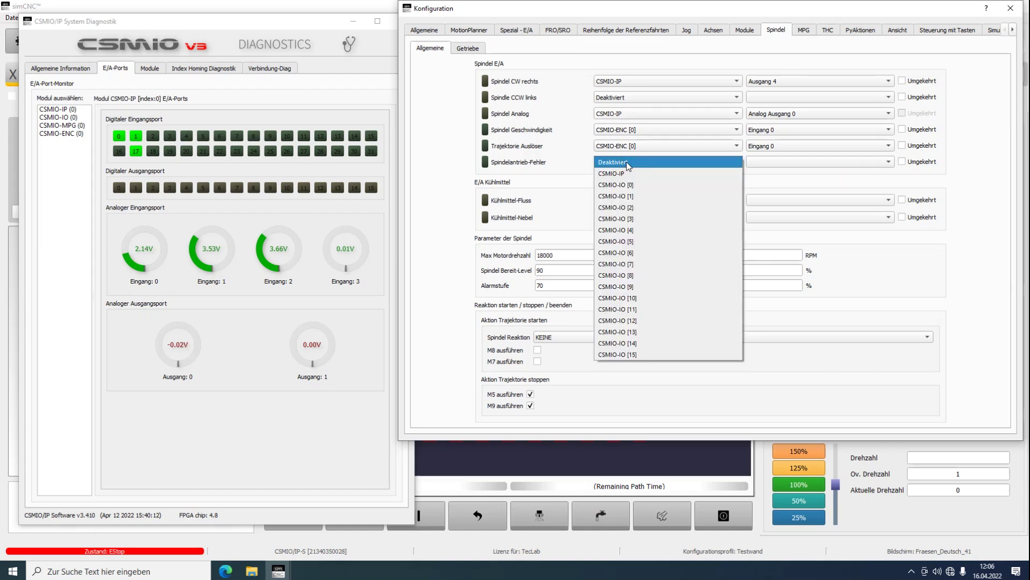
left_click(628, 172)
left_click(750, 164)
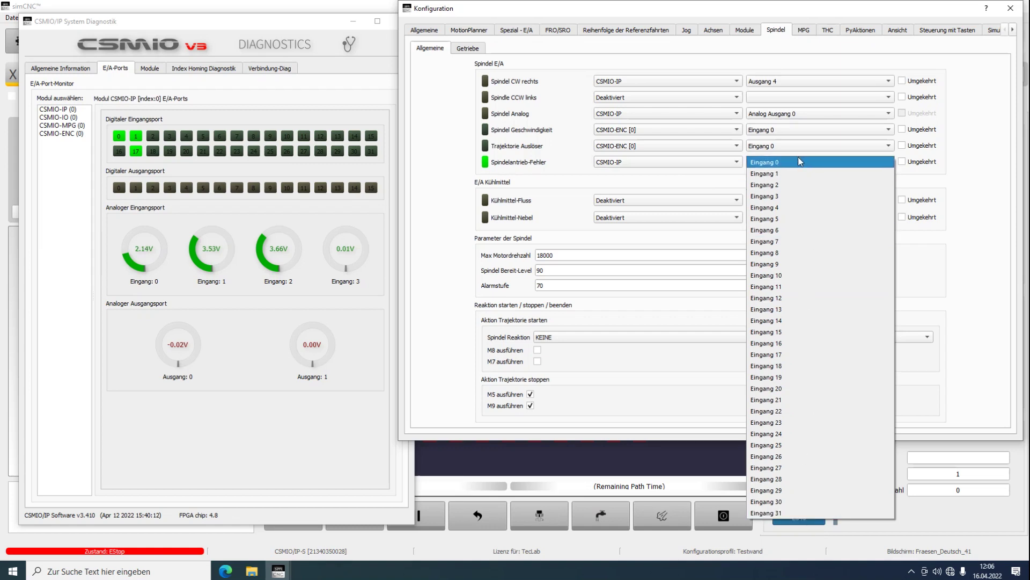
left_click(660, 167)
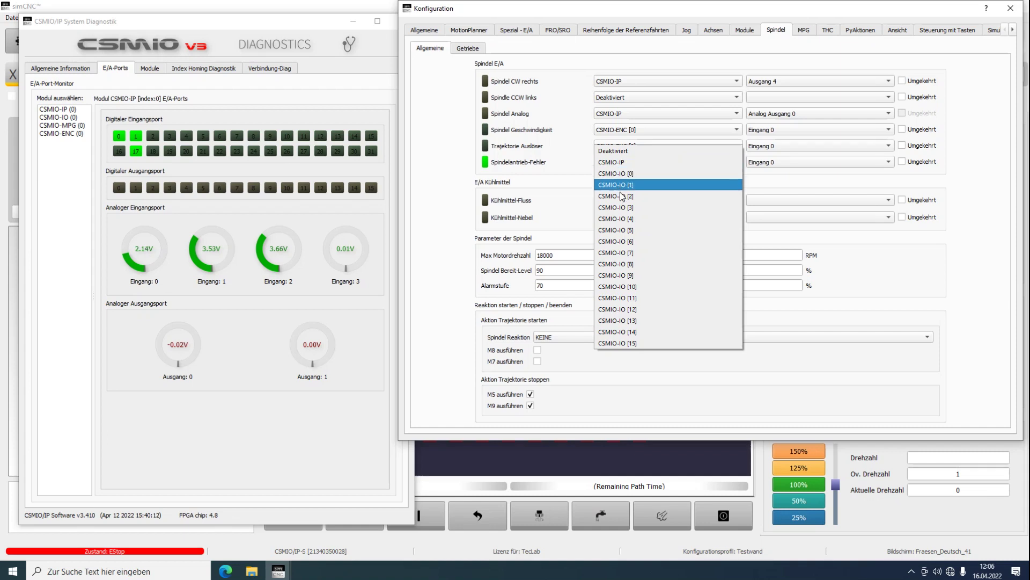
left_click(604, 173)
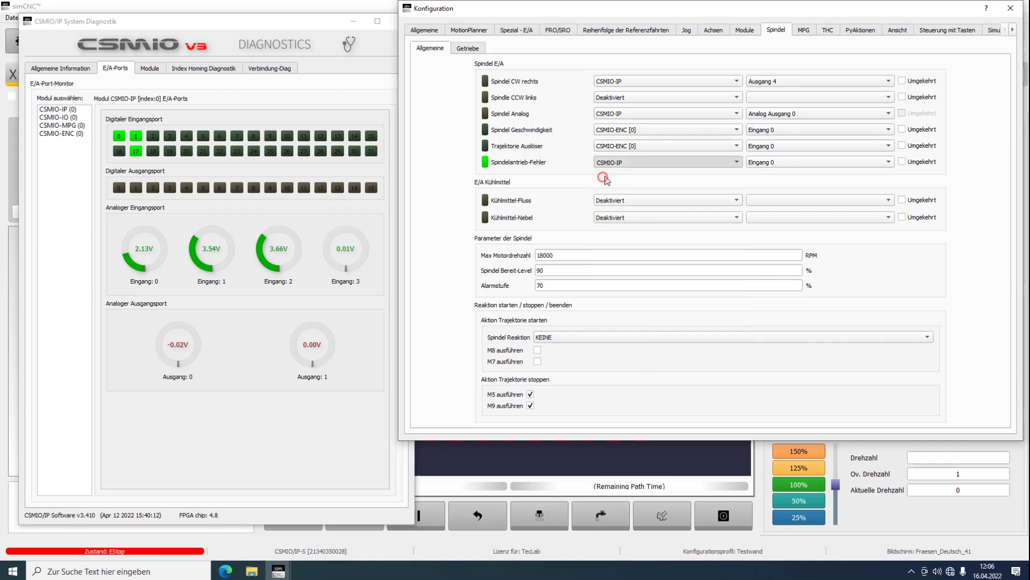
left_click(779, 164)
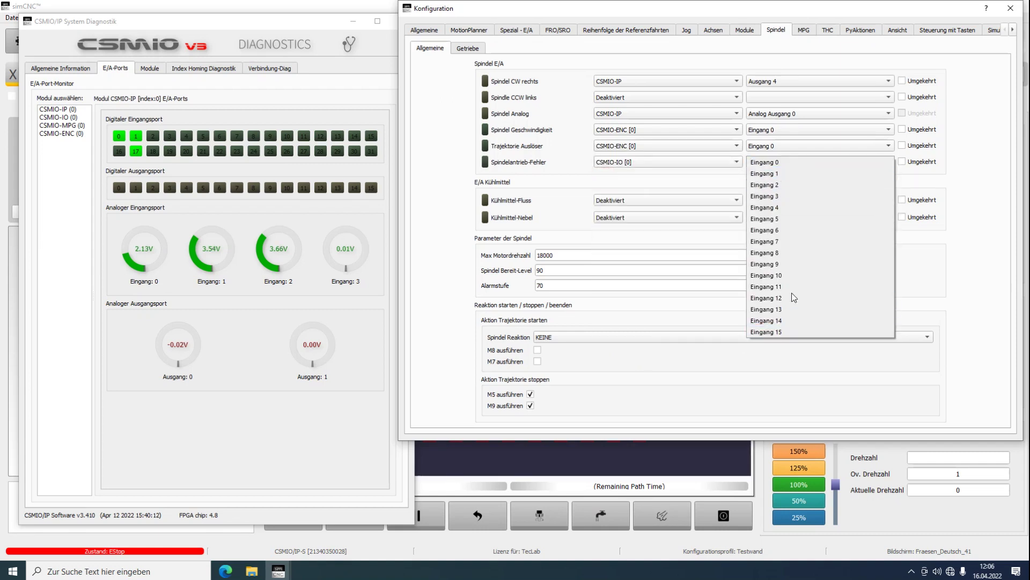
left_click(699, 163)
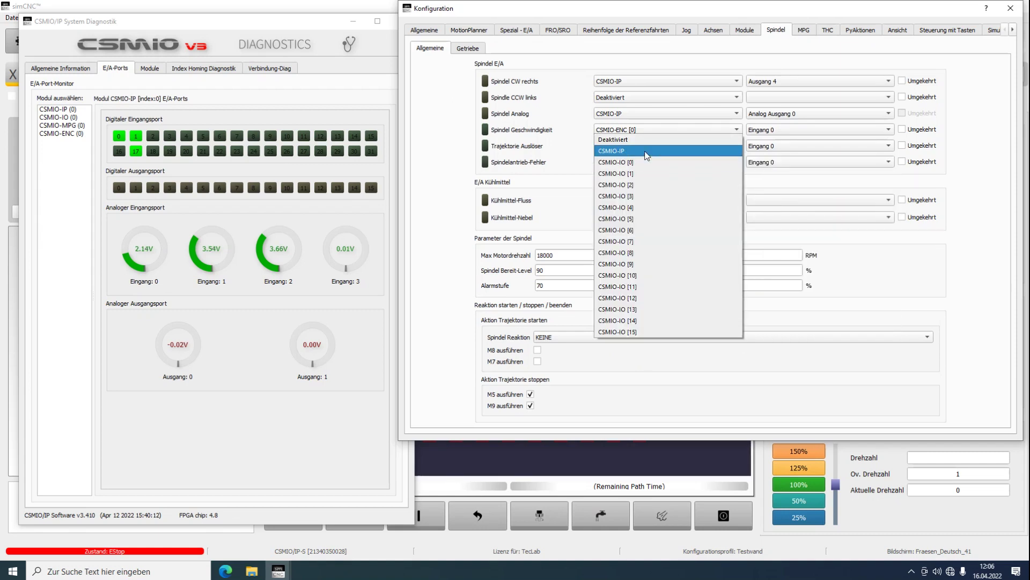
left_click(630, 151)
left_click(630, 159)
left_click(629, 161)
left_click(630, 153)
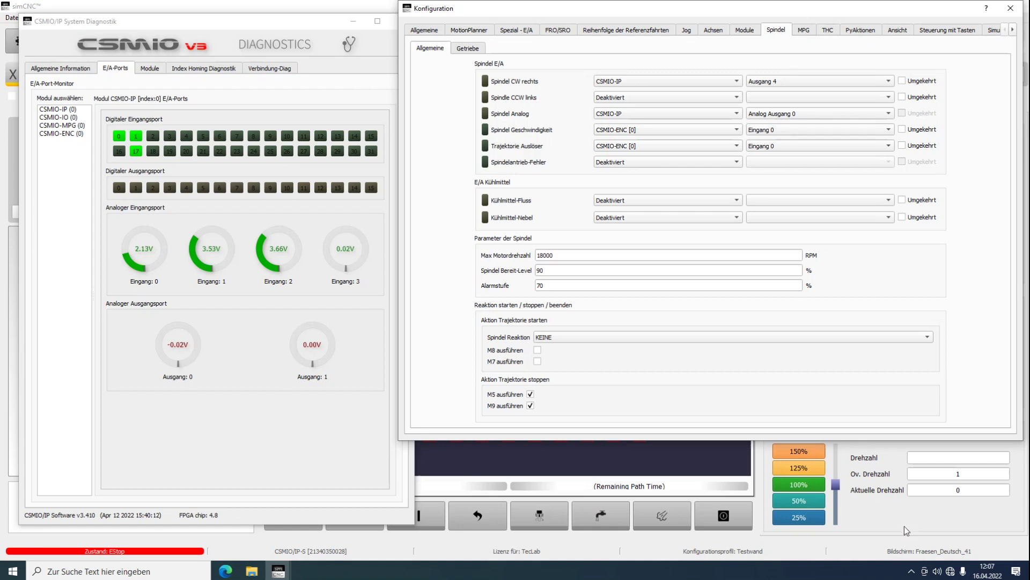
Assign Kühlmittel-Fluss to CSMIO-IP Ausgang 2 and Kühlmittel-Nebel to CSMIO-IP Ausgang 3.
left_click(658, 204)
left_click(650, 213)
left_click(650, 217)
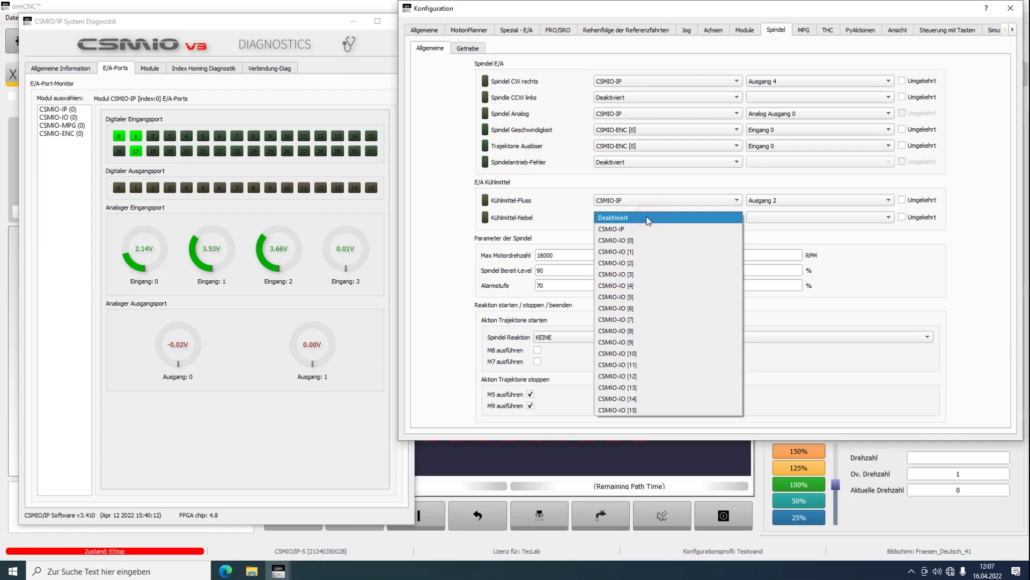
left_click(646, 227)
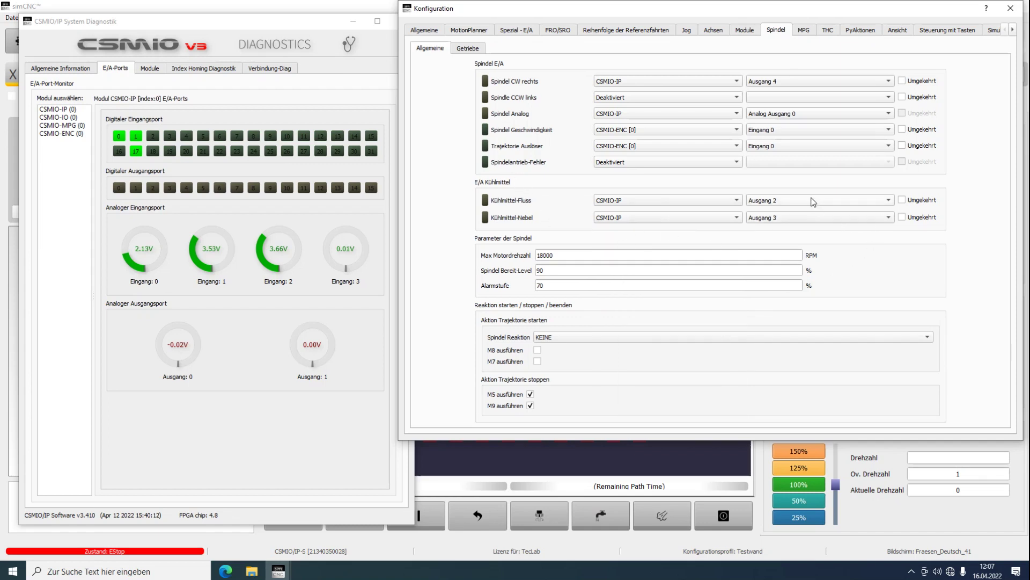
Reassign Kühlmittel-Fluss to CSMIO-IO [0] Ausgang 0 and Kühlmittel-Nebel to CSMIO-IO [0] Ausgang 1.
left_click(738, 201)
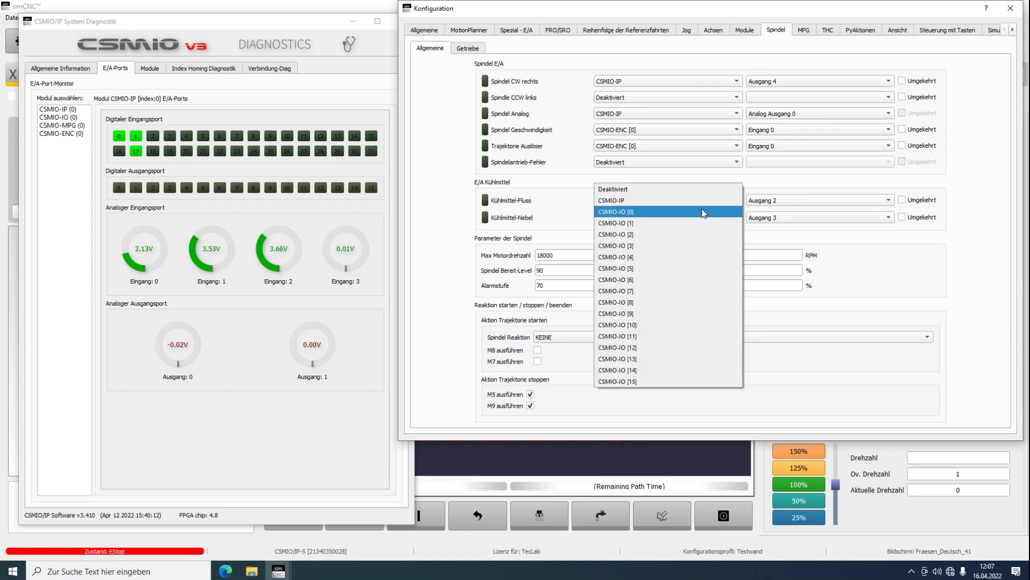
left_click(700, 209)
left_click(780, 202)
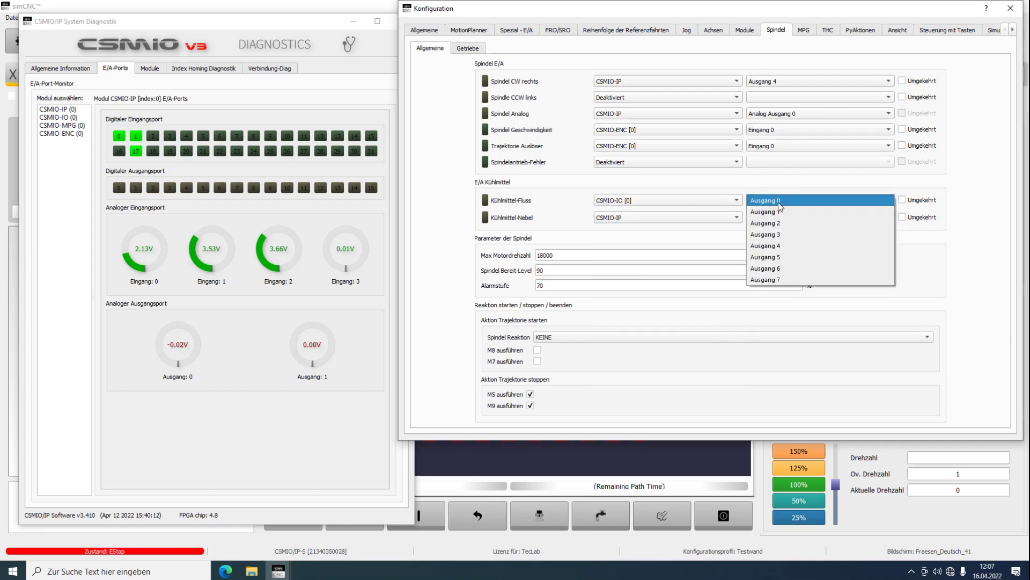
left_click(778, 201)
left_click(710, 218)
left_click(700, 229)
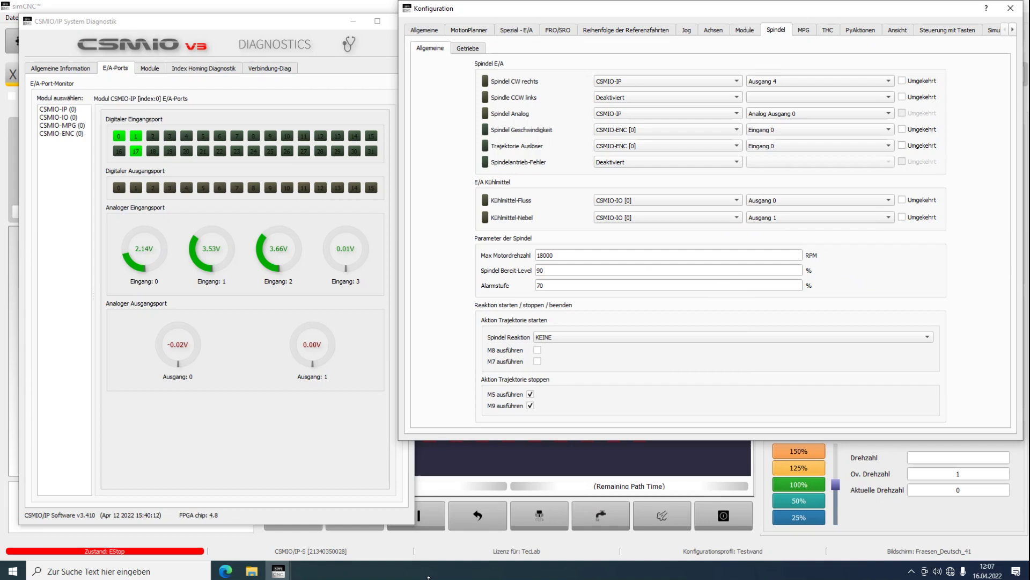
Switch both coolant signals to the CSMIO-IP module, with Kühlmittel-Fluss on Ausgang 6 and Kühlmittel-Nebel on Ausgang 7.
left_click(637, 201)
left_click(634, 196)
left_click(634, 219)
left_click(630, 206)
left_click(761, 205)
left_click(764, 236)
left_click(806, 203)
left_click(807, 206)
left_click(810, 220)
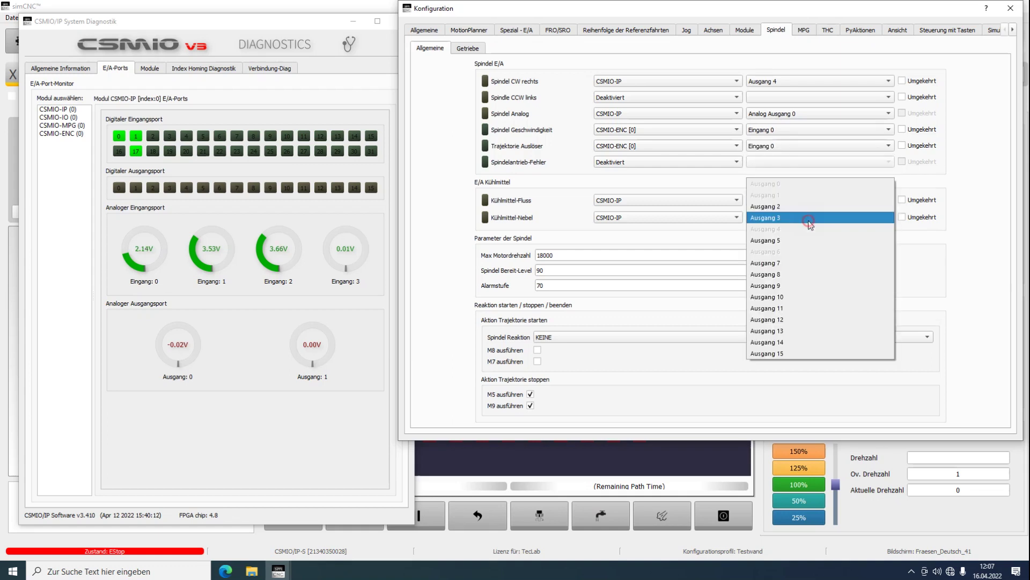
left_click(796, 264)
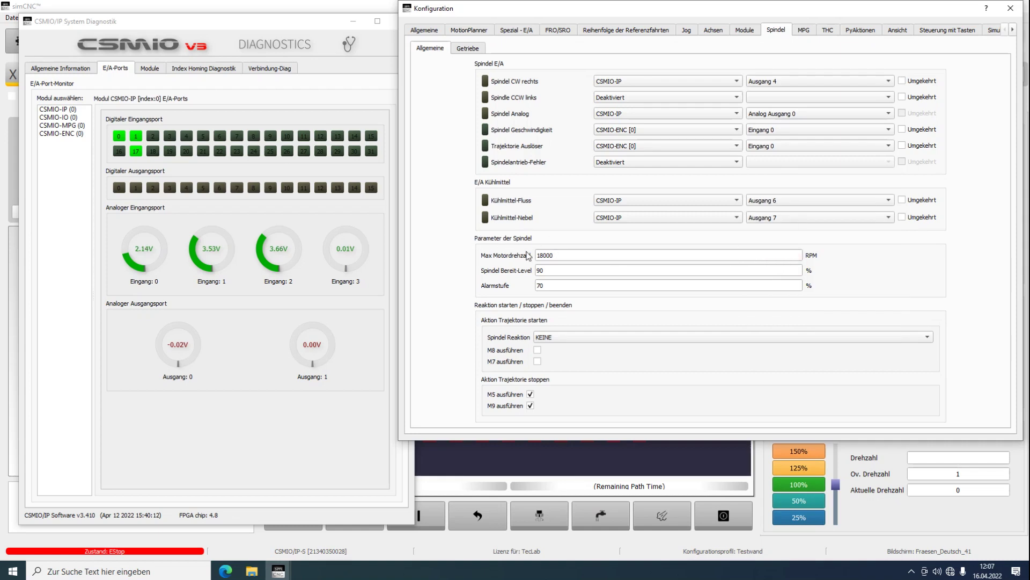
Examine the spindle's maximum motor speed, ready level and alarm level fields and the Spindel Reaktion options for trajectory start.
double_click(569, 257)
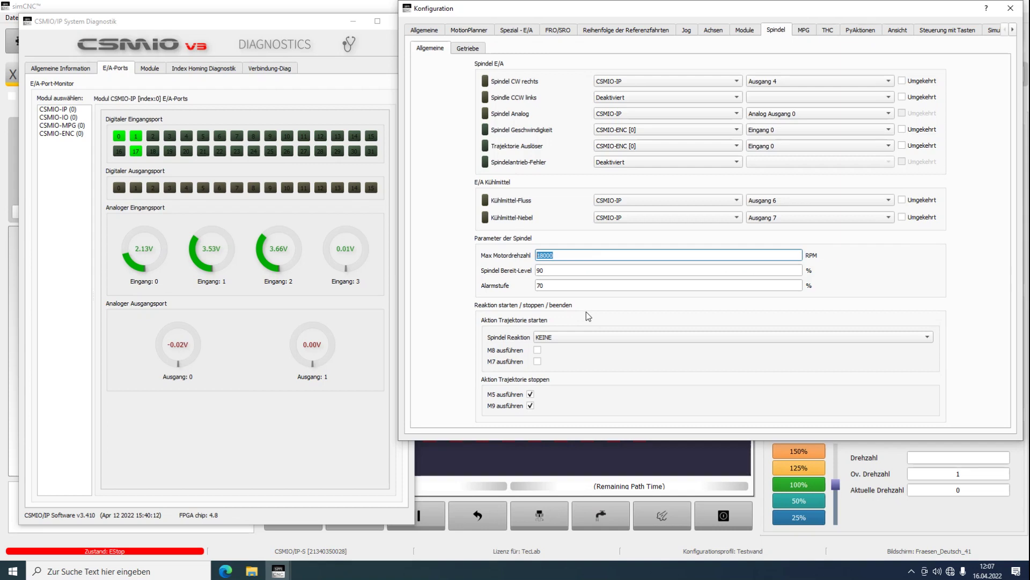
left_click(548, 271)
double_click(547, 271)
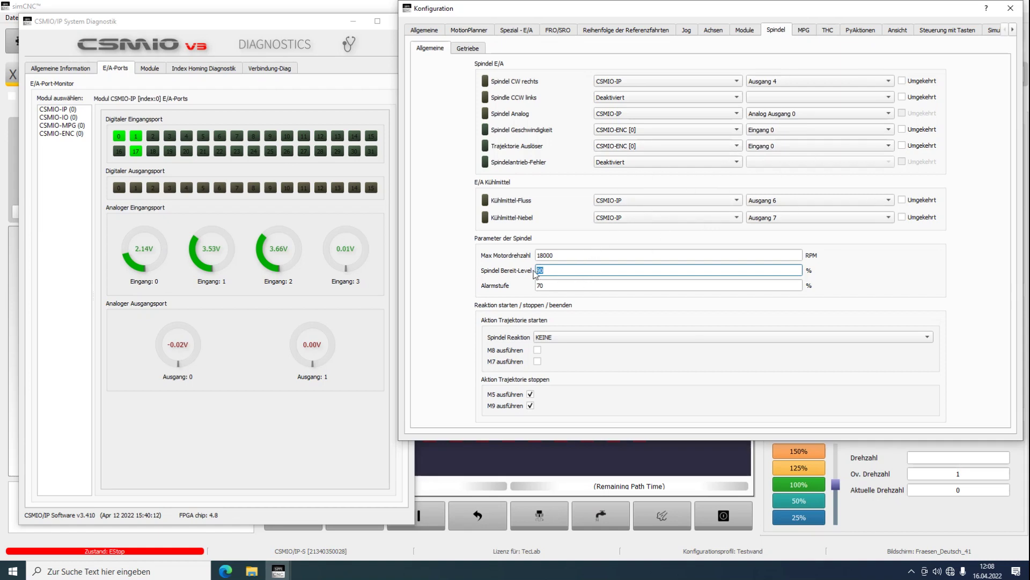
key("Tab")
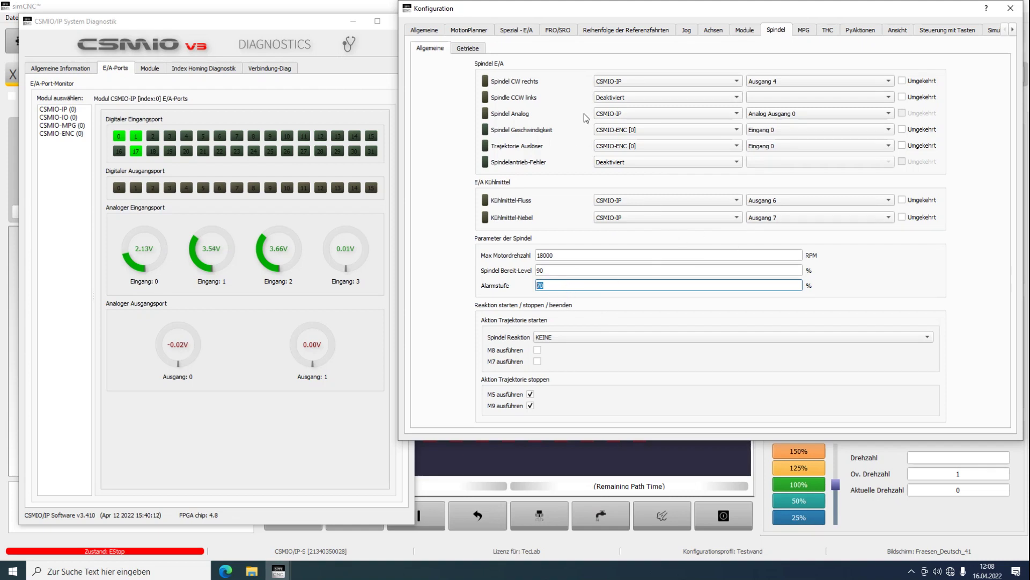
left_click(568, 336)
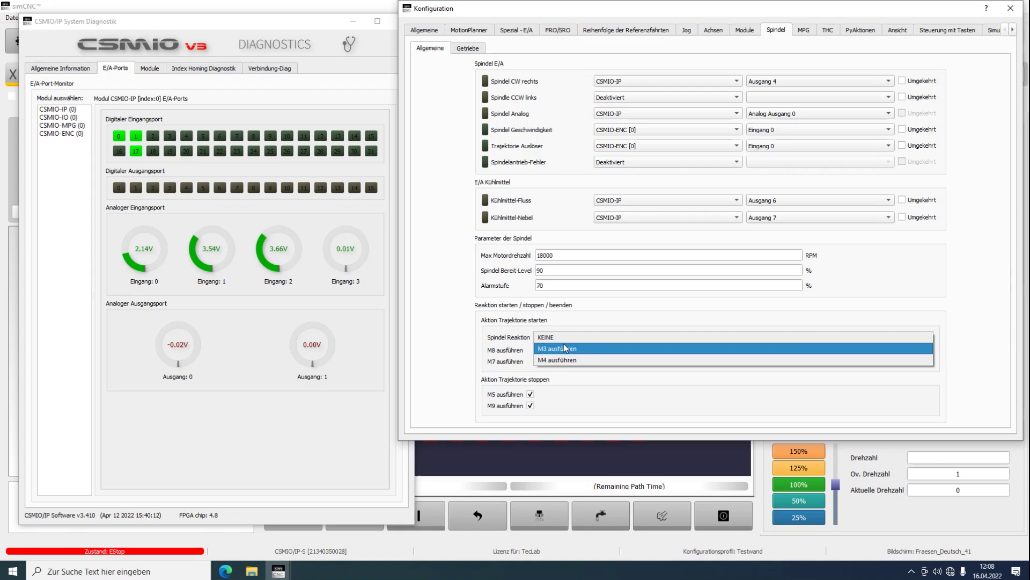
left_click(489, 340)
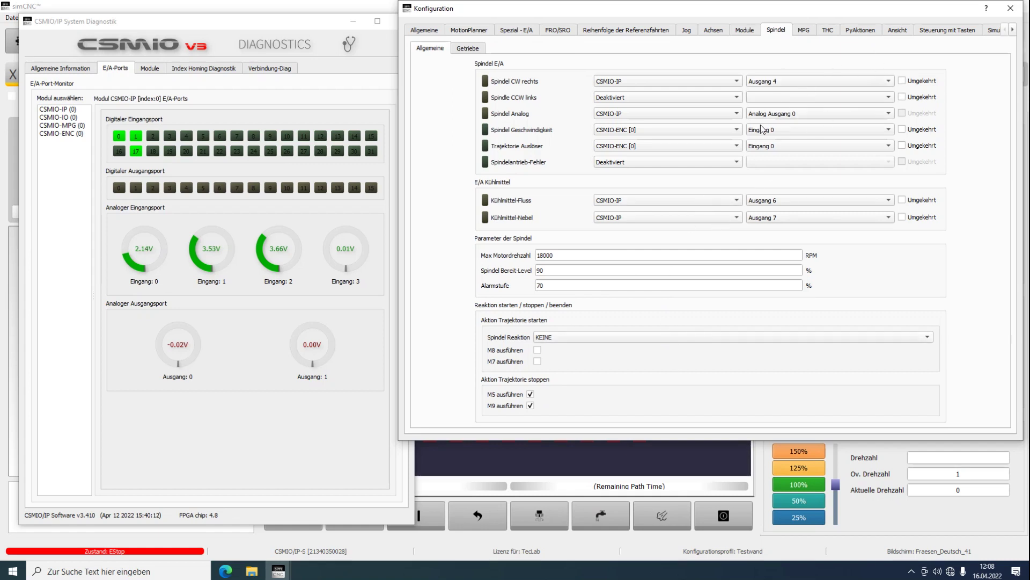
Set the Spindel Geschwindigkeit and Trajektorie Auslöser signals to Deaktiviert.
left_click(642, 135)
left_click(631, 114)
left_click(623, 146)
left_click(625, 122)
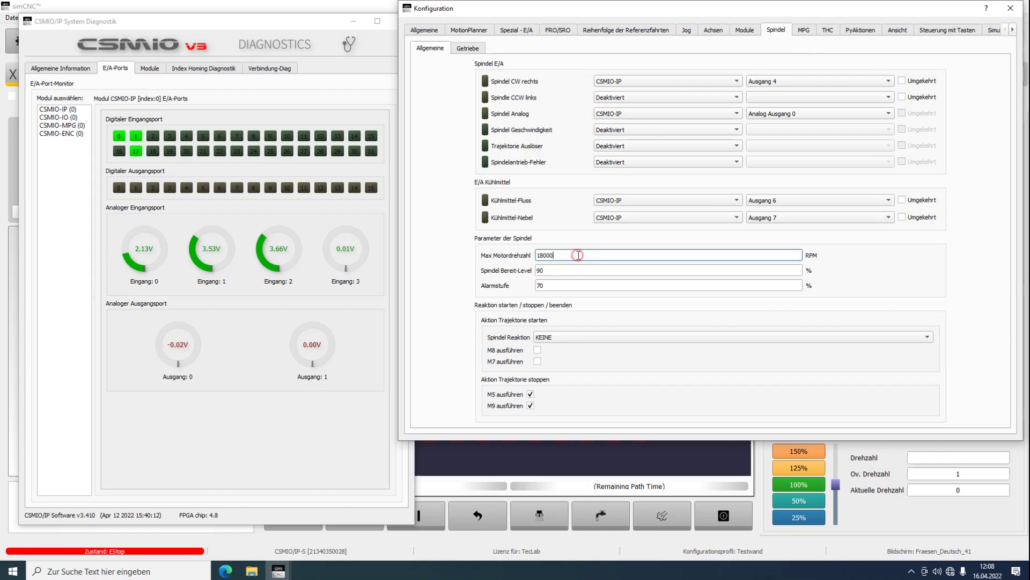
Enable Hardware-CSMIO-MPG support and apply the CS-Lab MPG default settings, overwriting the existing MPG configuration.
left_click(803, 33)
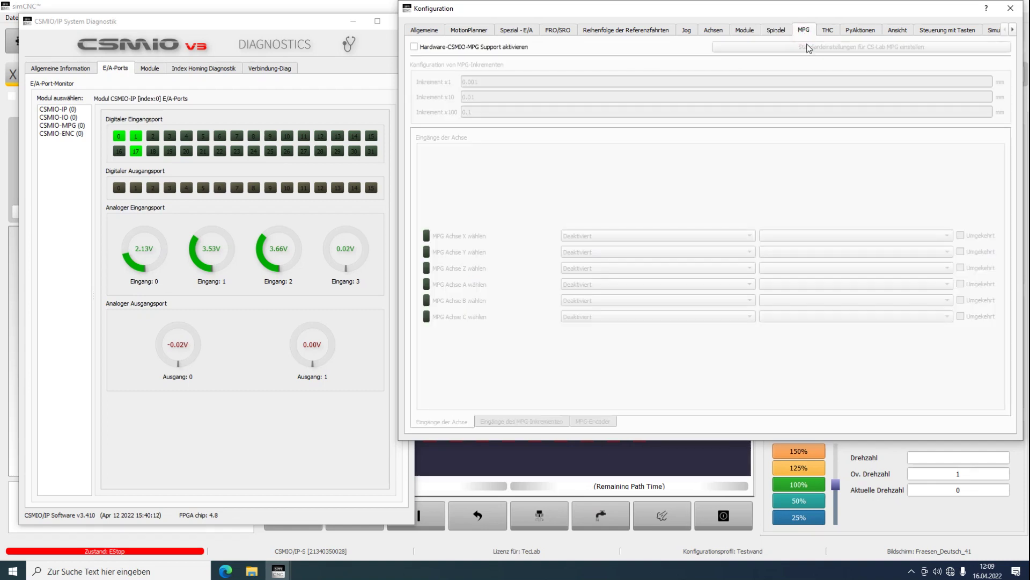
left_click(455, 48)
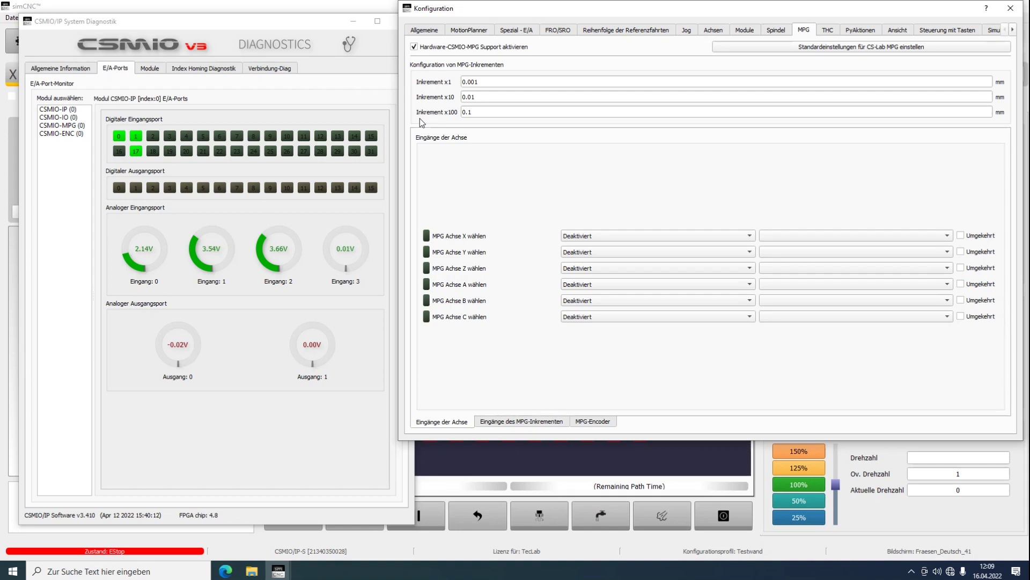
left_click(914, 47)
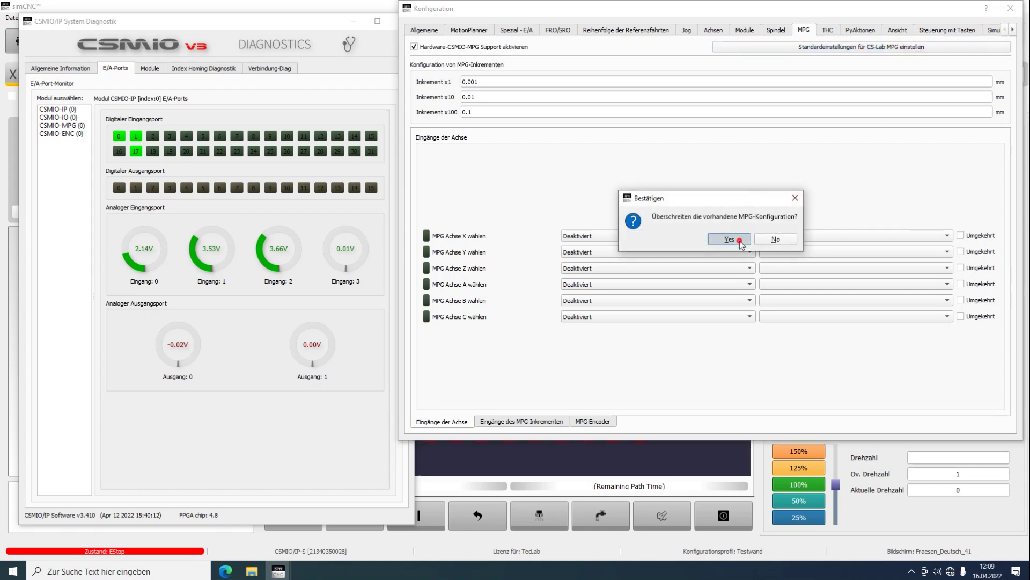
left_click(740, 240)
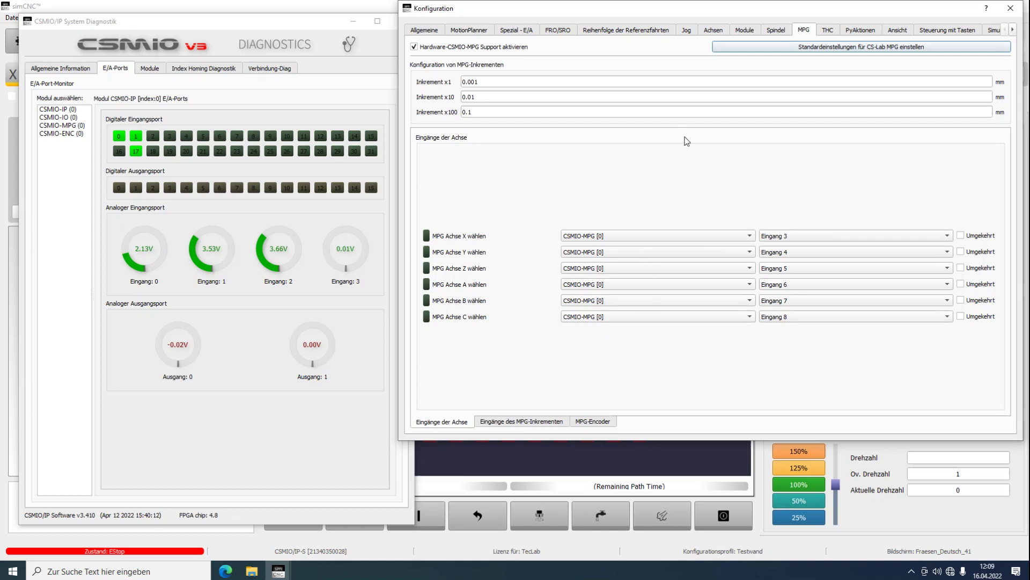
Set the MPG increments x1, x10 and x100 to 1, 10 and 100 mm.
double_click(485, 111)
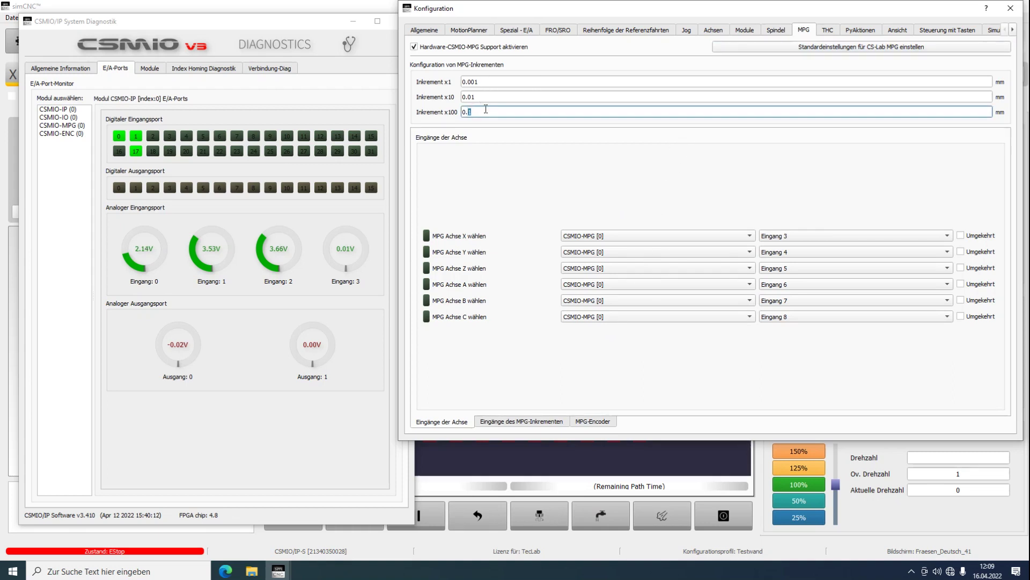
left_click(483, 96)
left_click(483, 81)
left_click(481, 111)
left_click(473, 97)
left_click(473, 110)
double_click(486, 85)
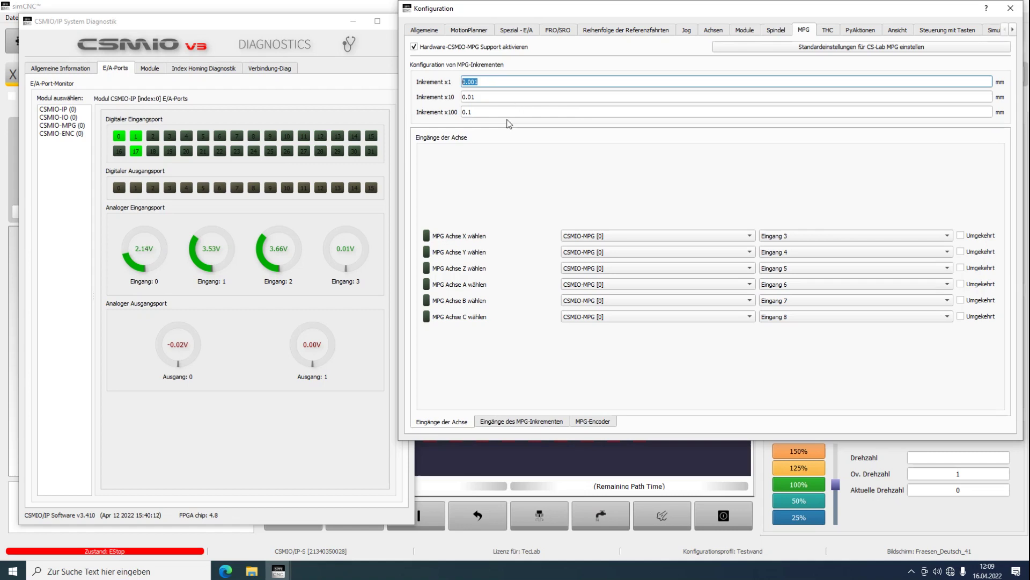
type("1")
key("Tab")
type("10")
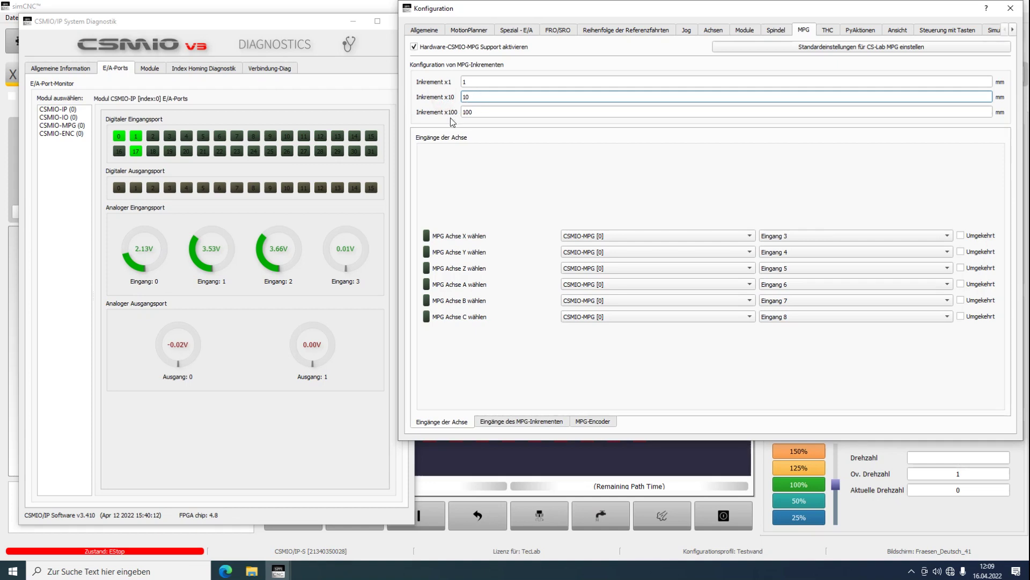
left_click(483, 112)
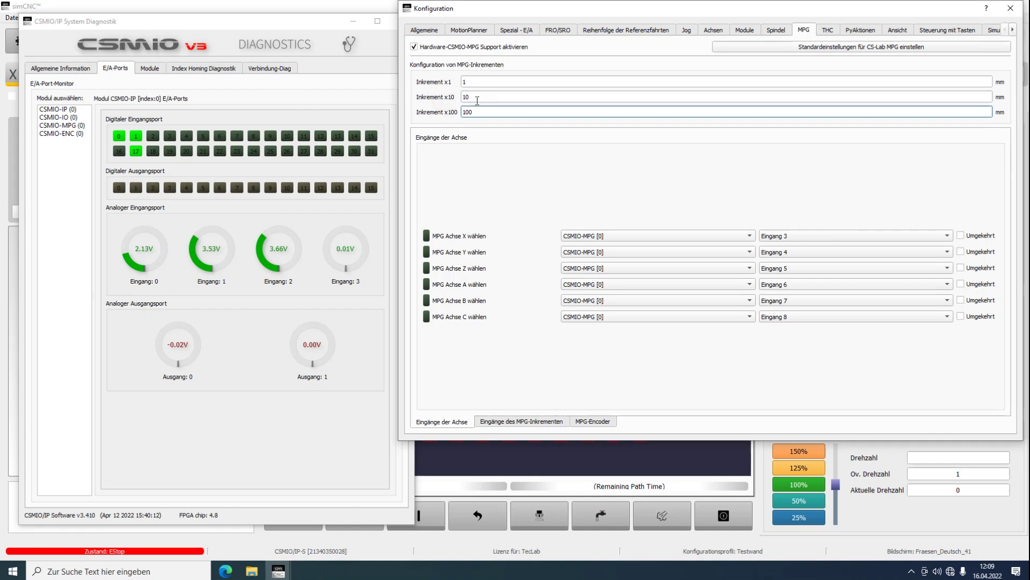
Change the MPG increments x1, x10 and x100 to 0.01, 0.1 and 1 mm.
left_click(483, 82)
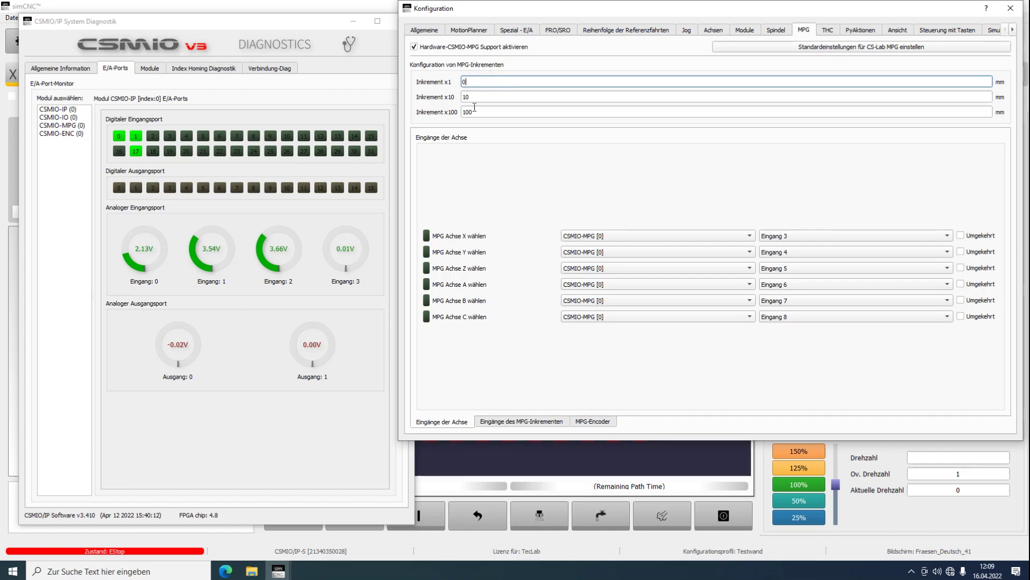
type("0.01")
key("Tab")
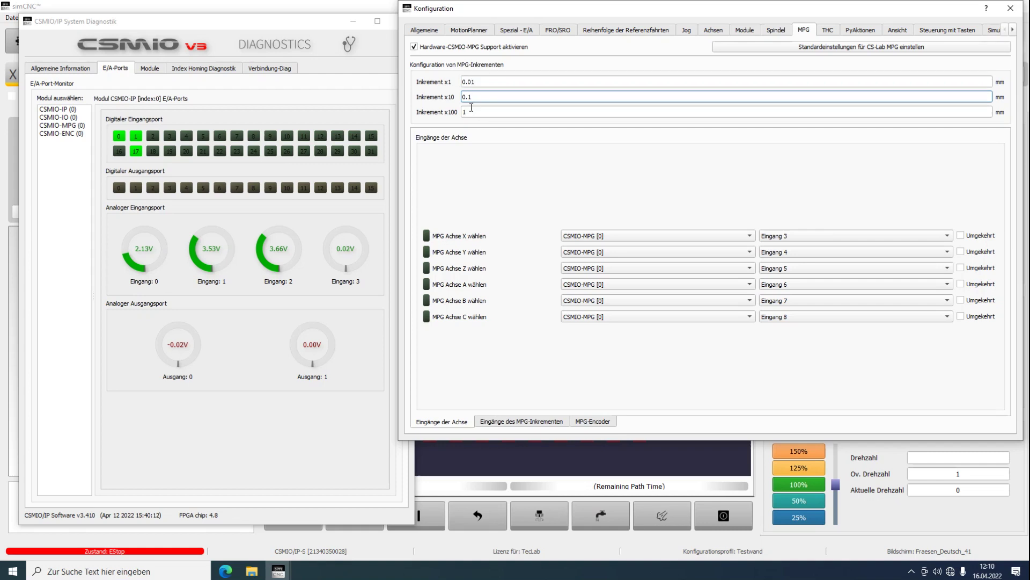
Set the MPG increments x1, x10 and x100 to 0.001, 0.01 and 0.1 mm.
left_click(483, 83)
key("BackSpace")
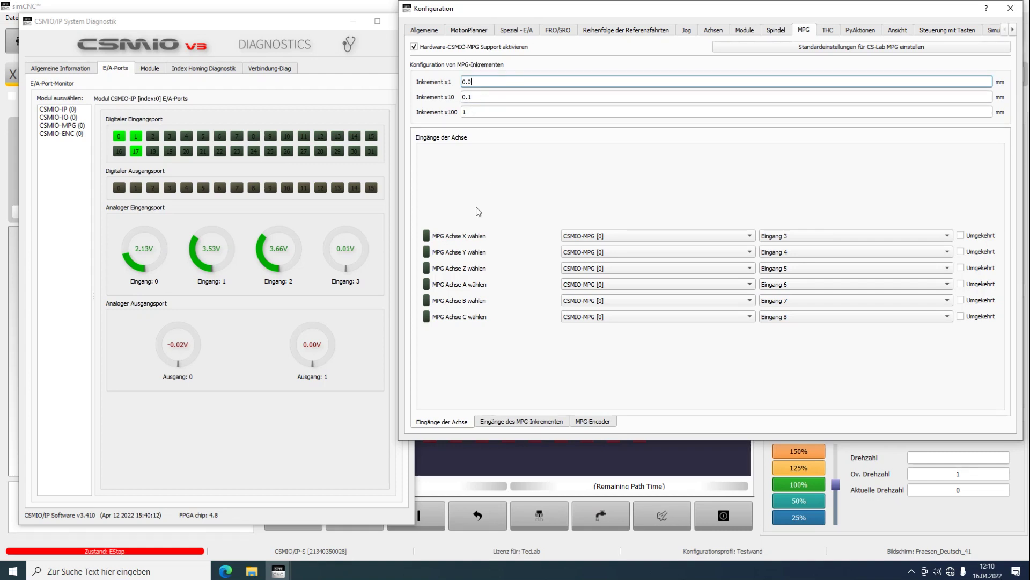
type("01")
key("Tab")
type("0.01")
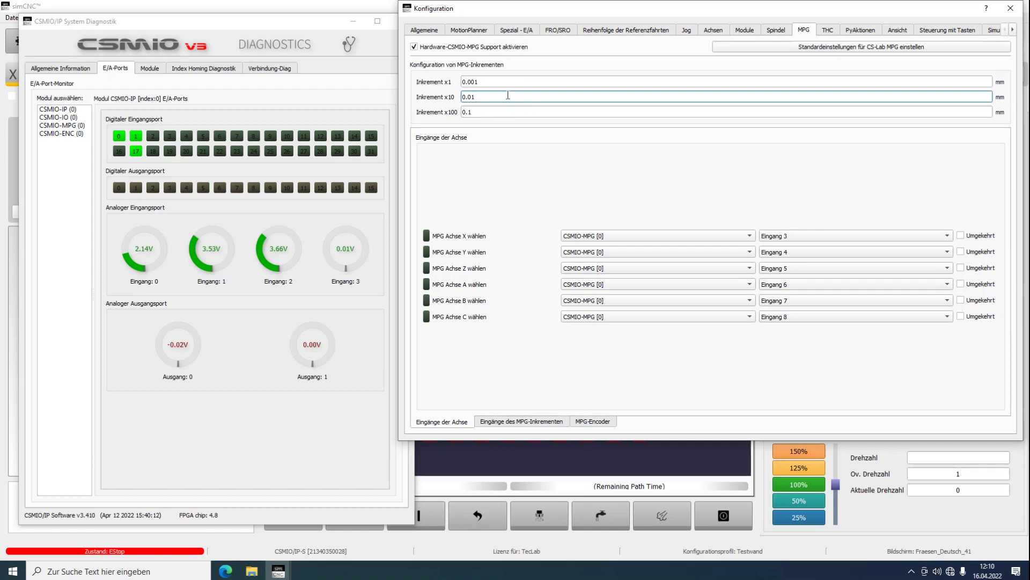
left_click(829, 31)
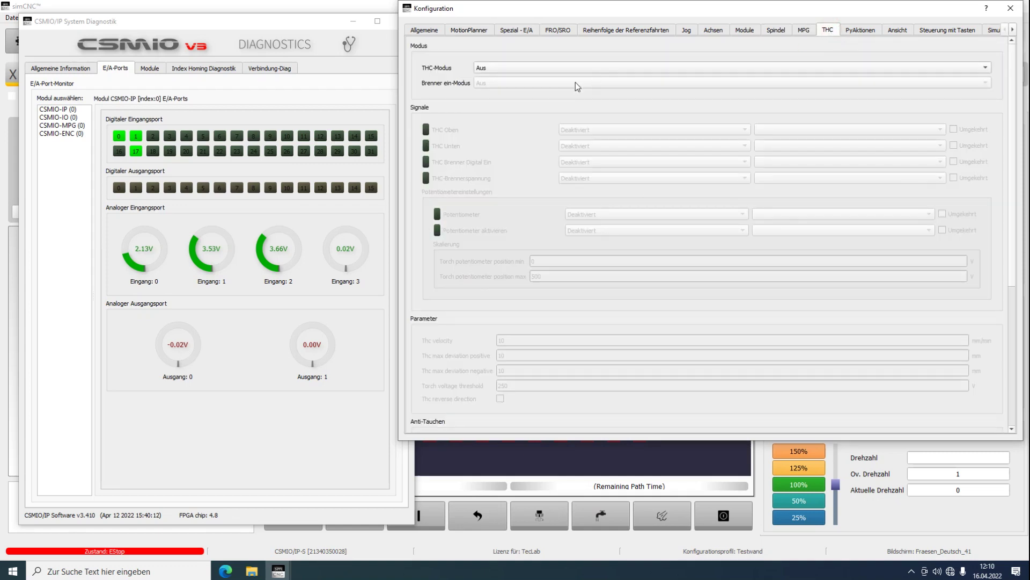
left_click(806, 32)
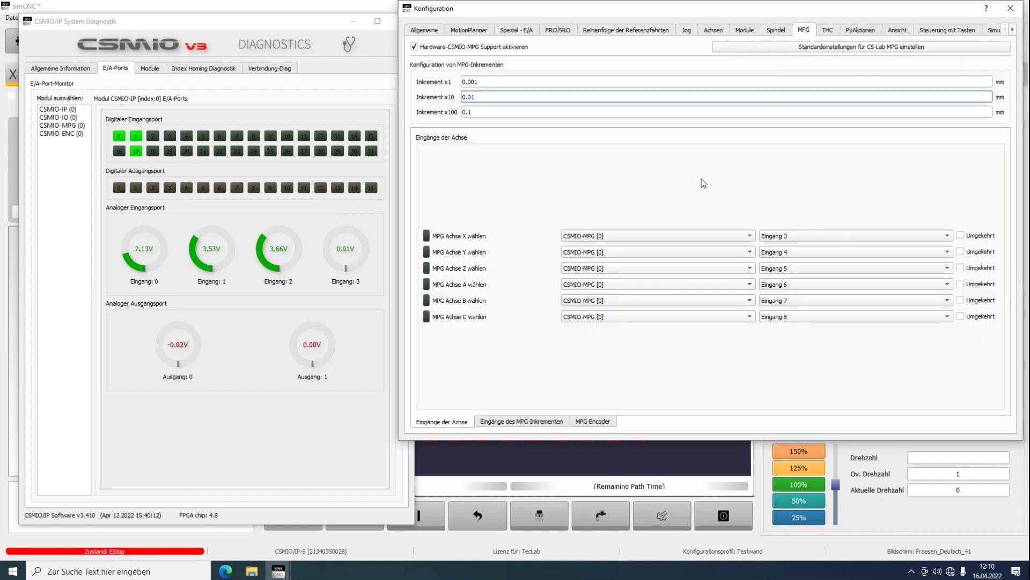
Review the MPG axis inputs, increment inputs and encoder input assignments.
left_click(518, 422)
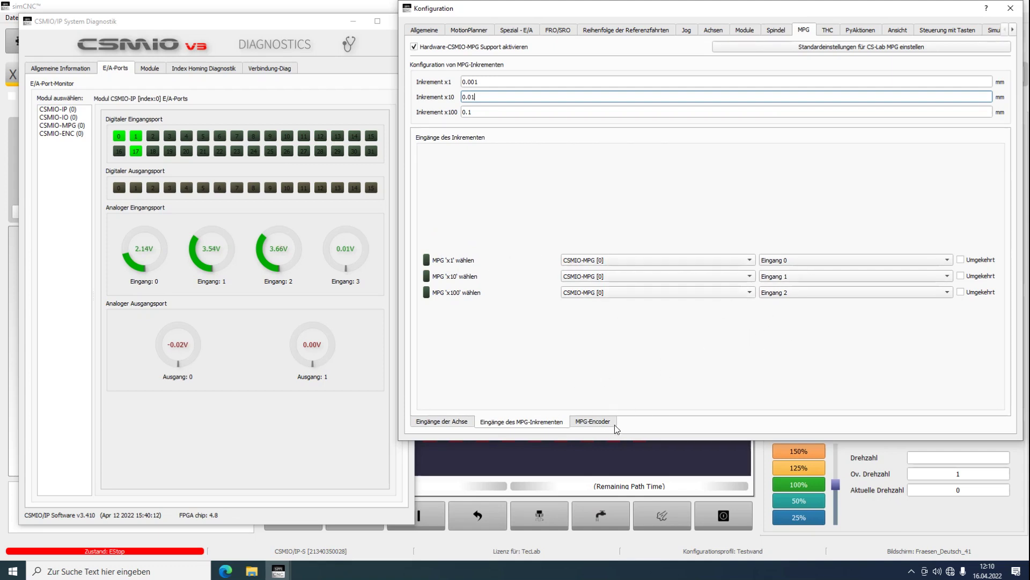
left_click(594, 422)
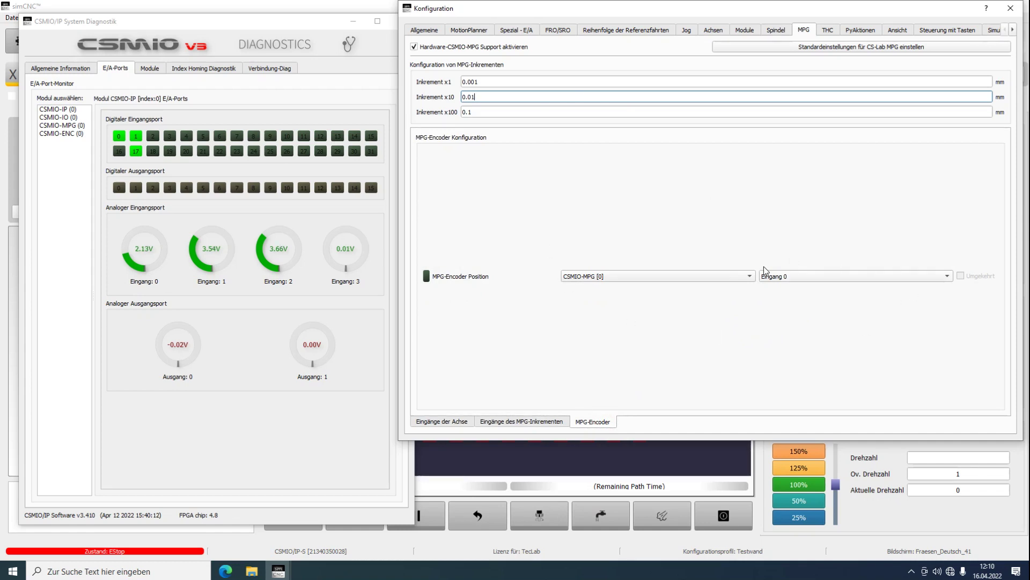
left_click(426, 421)
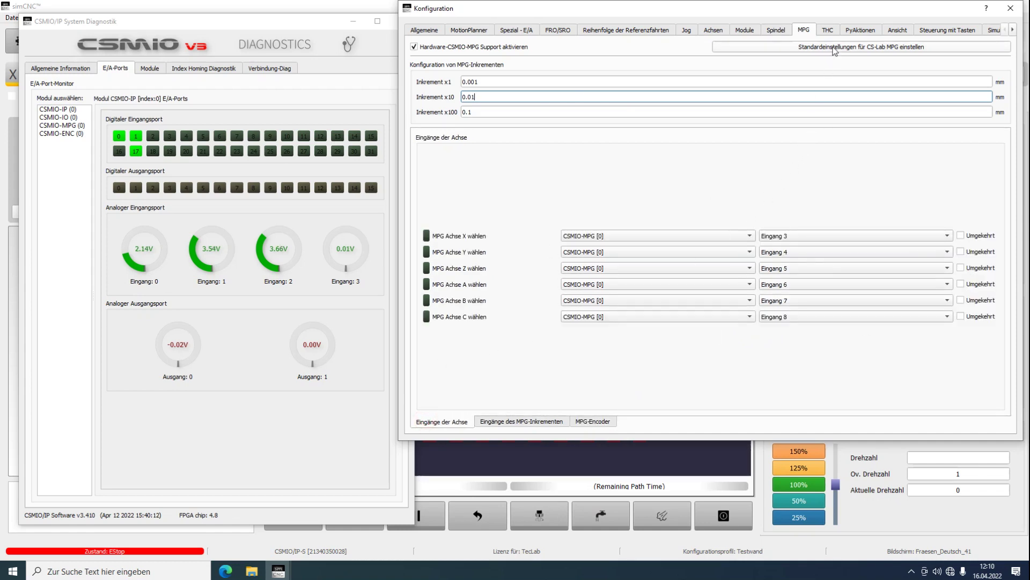
left_click(526, 423)
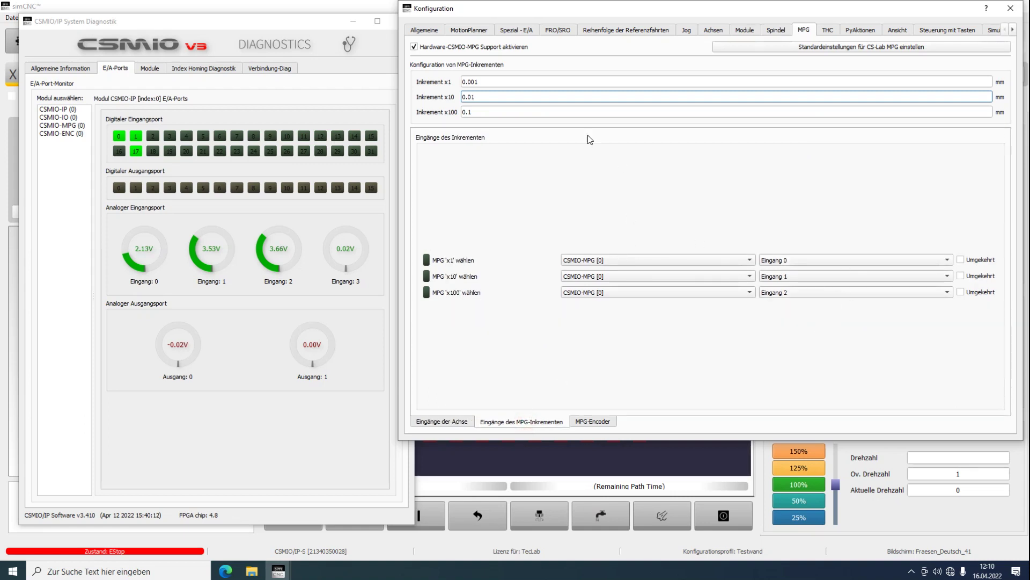
left_click(593, 421)
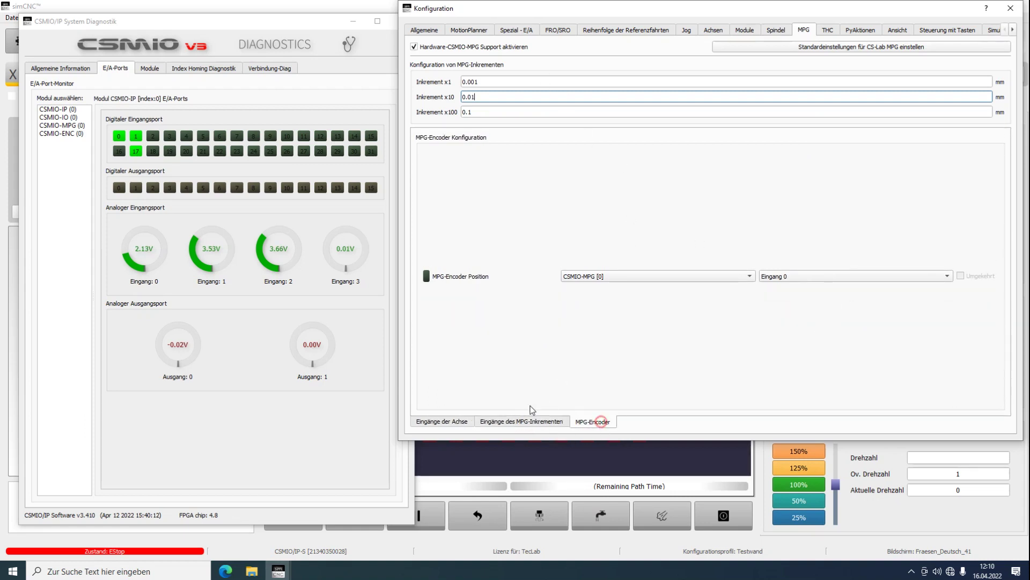
left_click(445, 422)
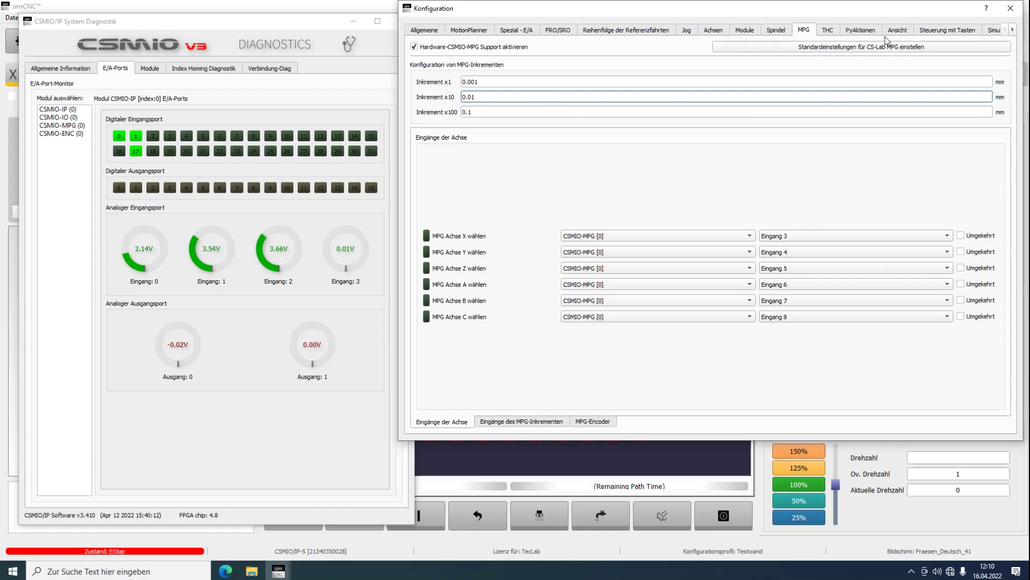
Look through the Ansicht, Steuerung mit Tasten and Simulator configuration pages.
left_click(903, 31)
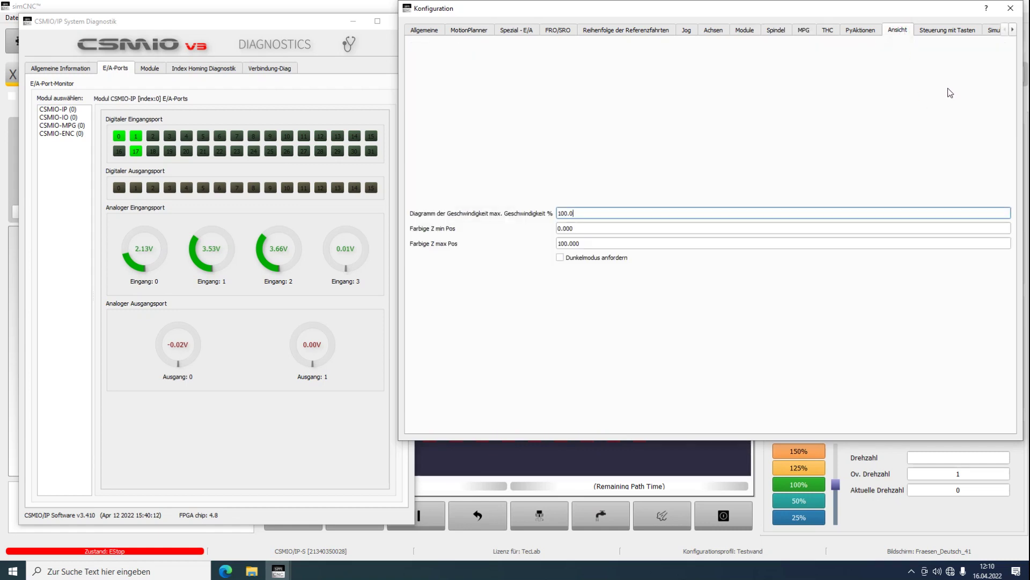
left_click(934, 30)
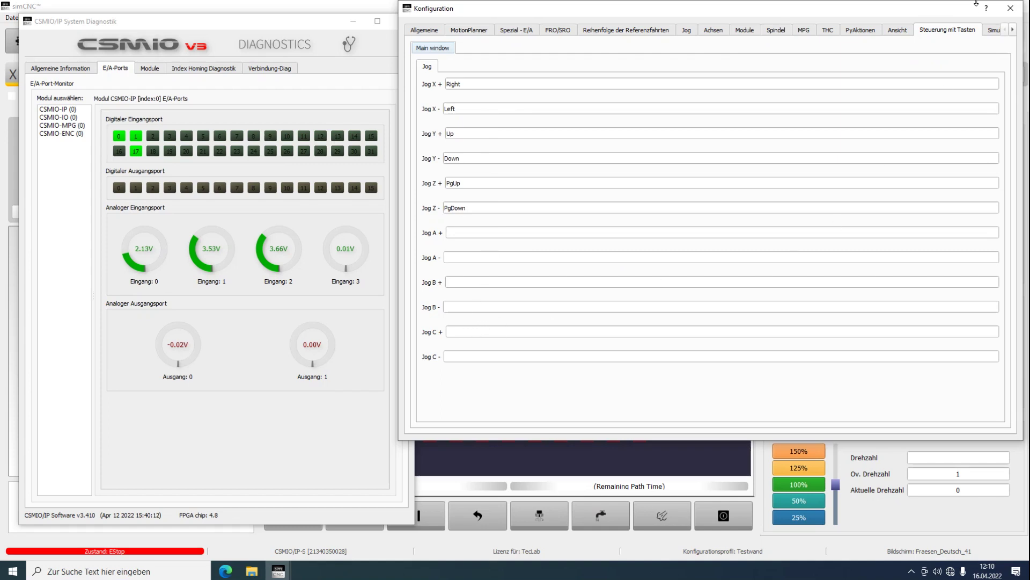
left_click(1013, 30)
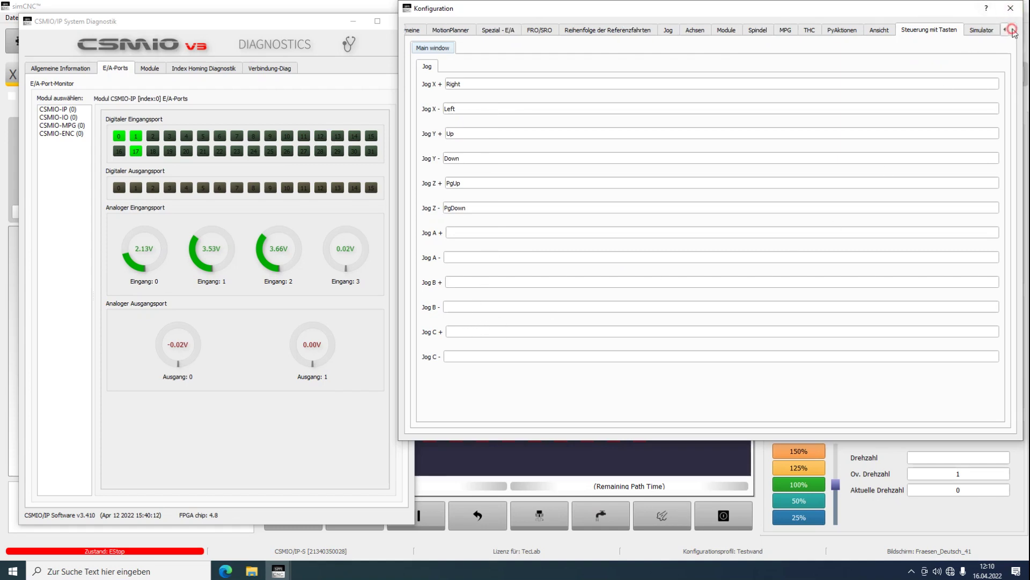
left_click(991, 31)
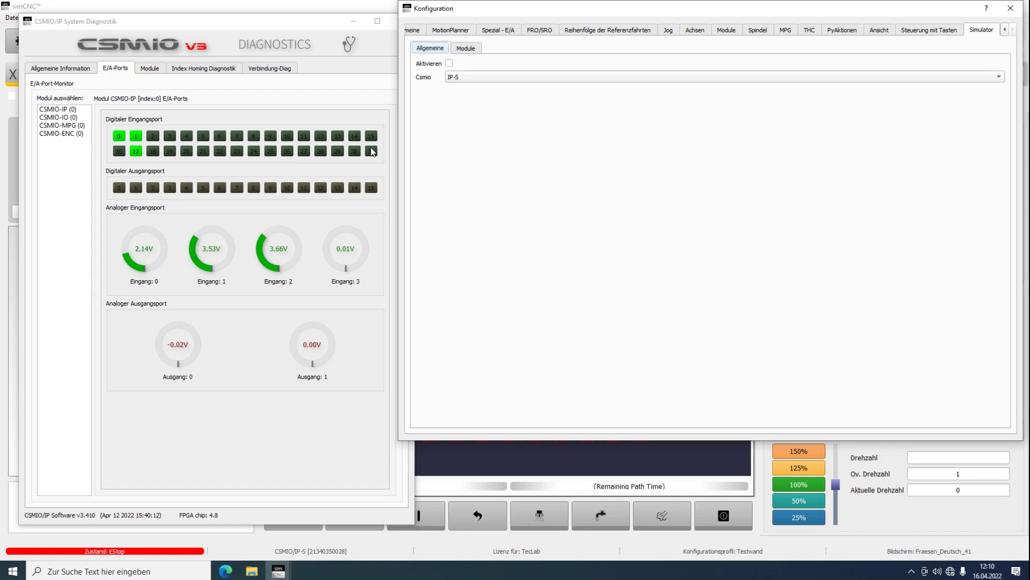
Try out the simulator activation, check its selectable CSMIO devices, and deactivate it again.
left_click(449, 63)
left_click(476, 81)
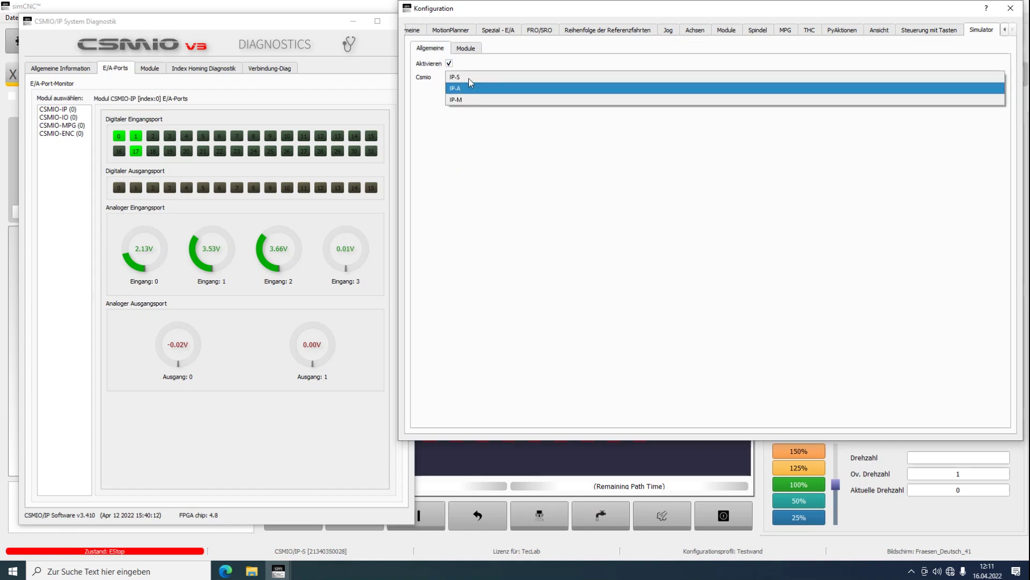
left_click(448, 63)
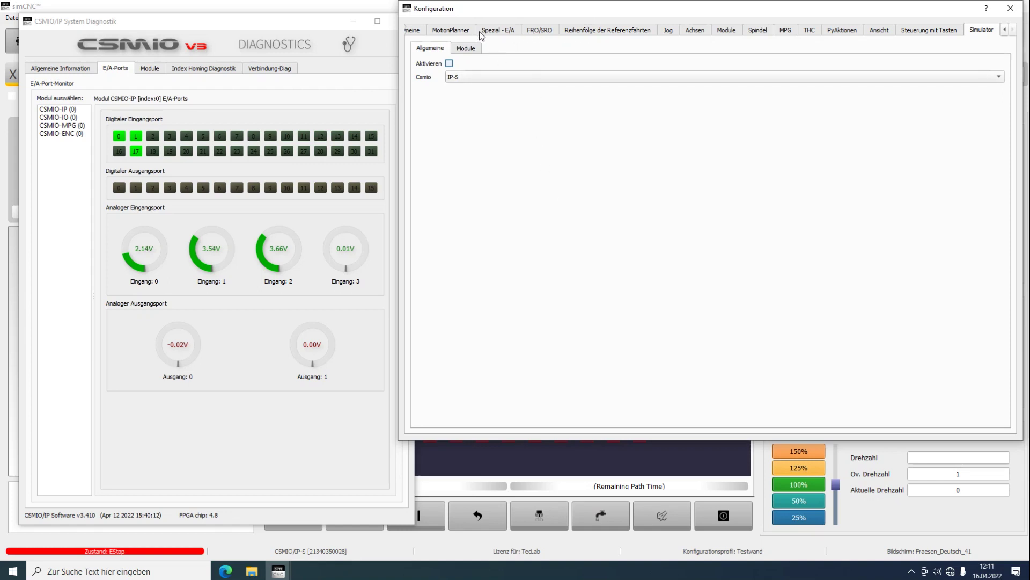
Review the Spezial-E/A, MotionPlanner, Allgemeine and FRO/SRO configuration pages.
left_click(497, 31)
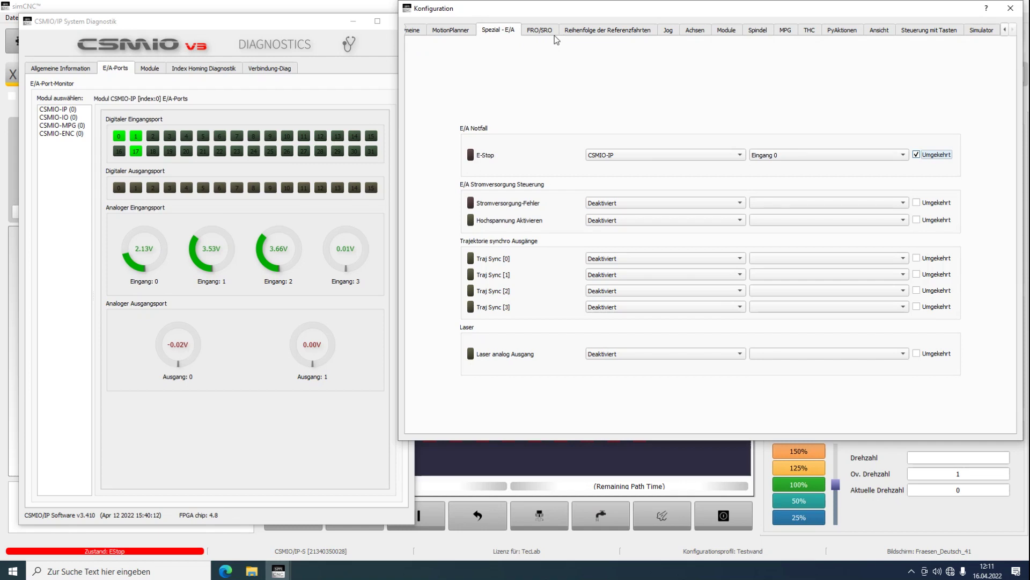
left_click(454, 30)
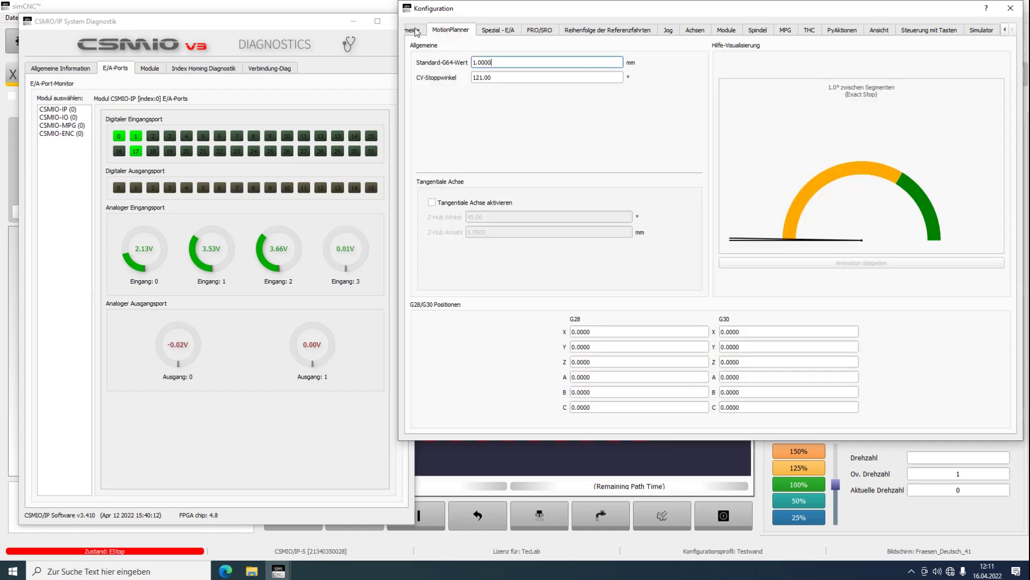
left_click(415, 31)
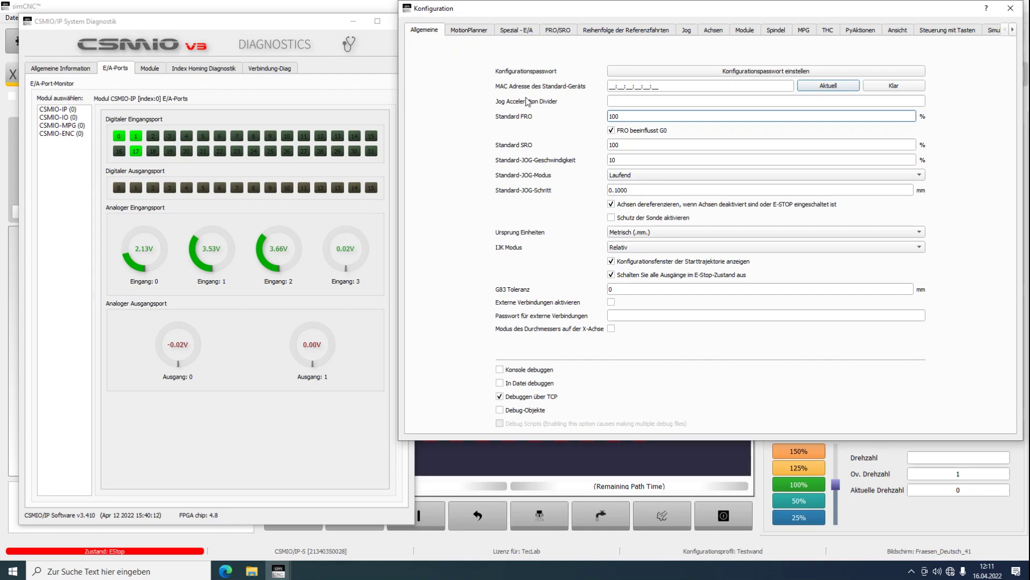
left_click(482, 30)
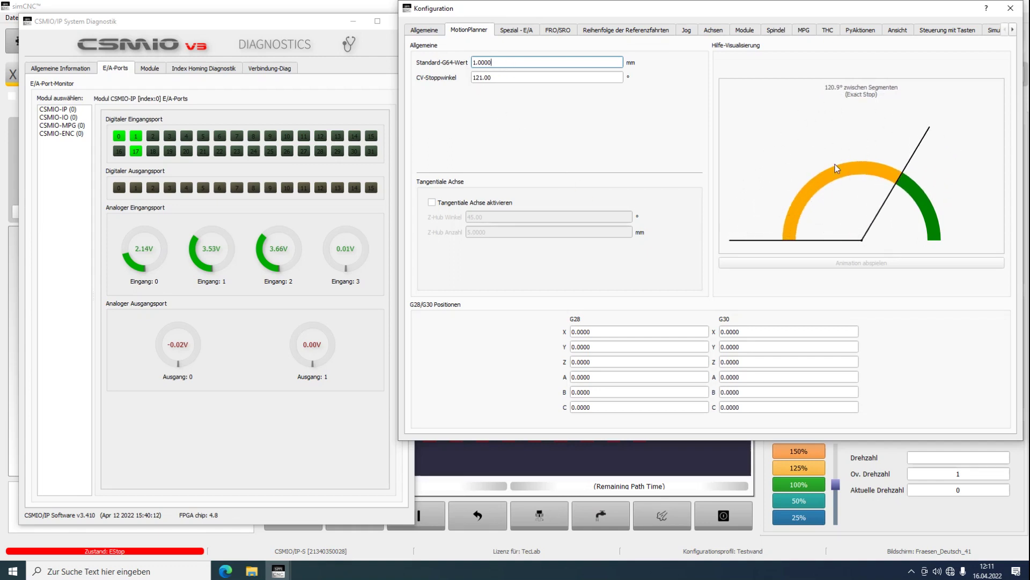
left_click(516, 31)
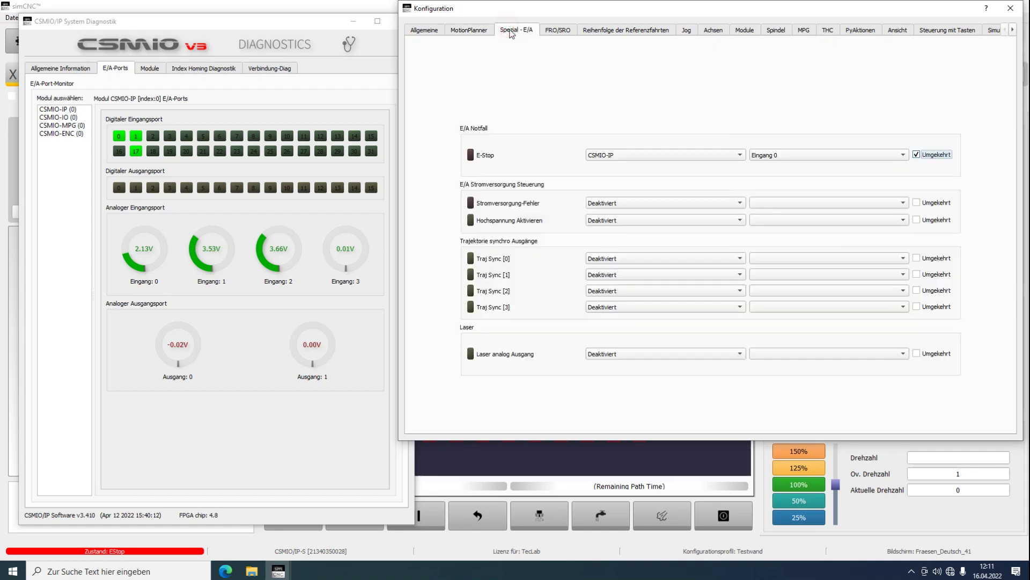
left_click(561, 31)
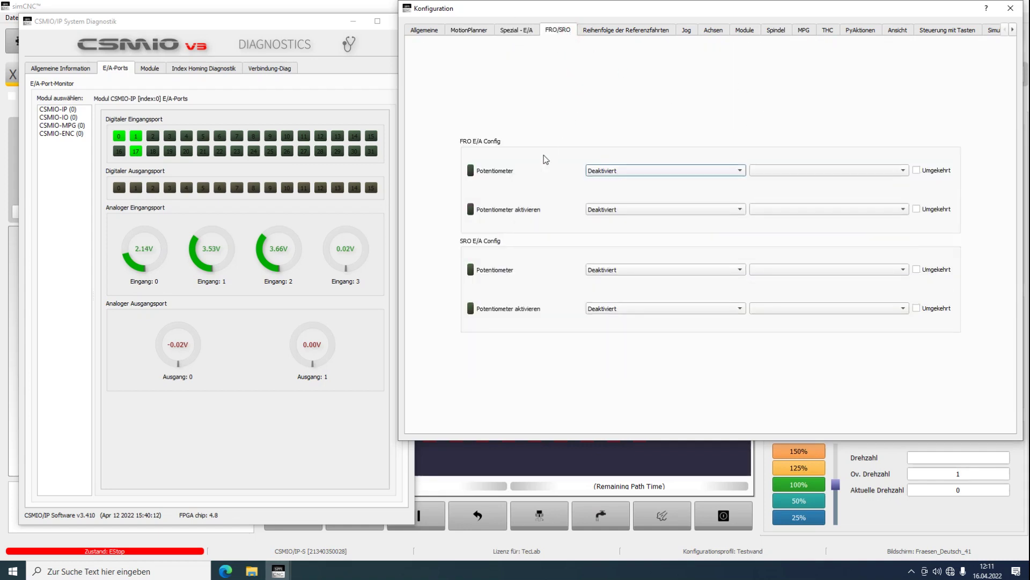
Rearrange the homing sequence so that Y is referenced second and X third, after Z.
left_click(590, 31)
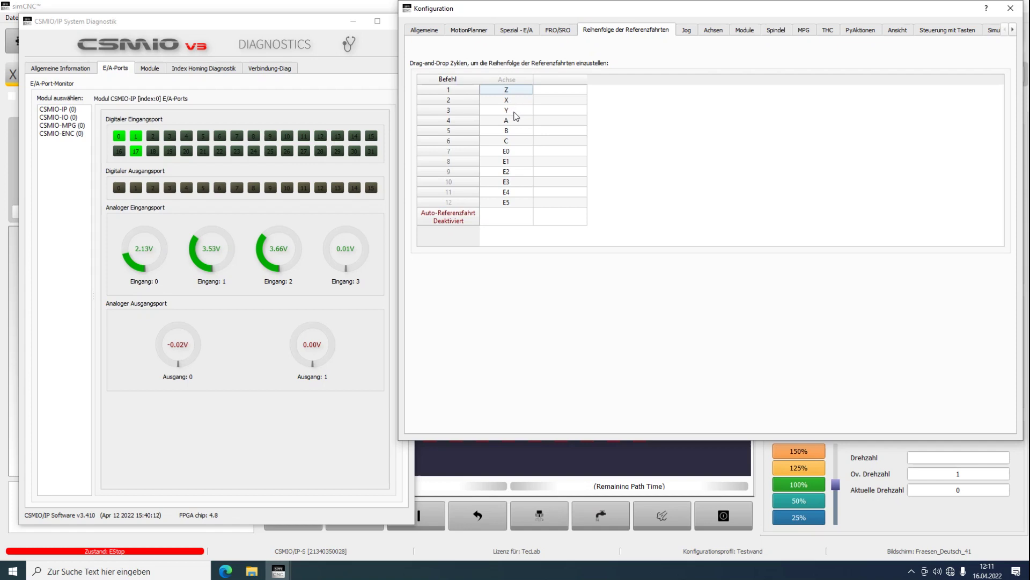
left_click_drag(506, 111, 561, 104)
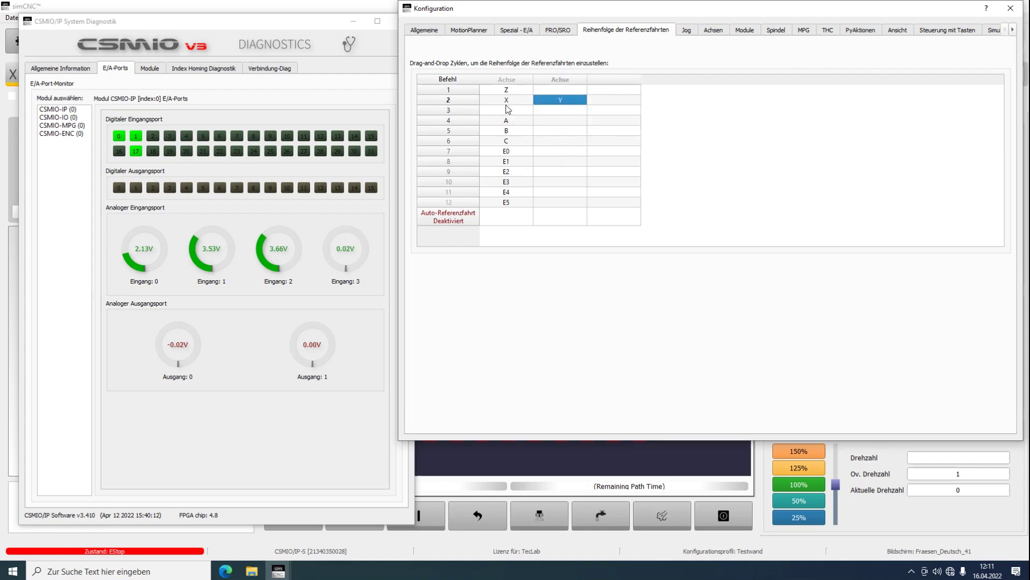
left_click_drag(507, 102, 562, 102)
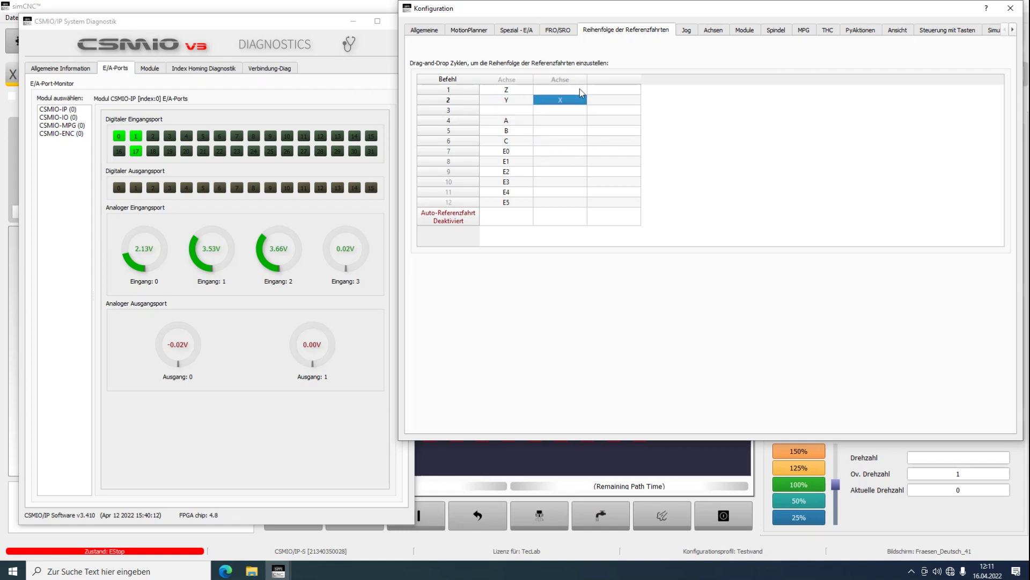
left_click_drag(556, 101, 505, 109)
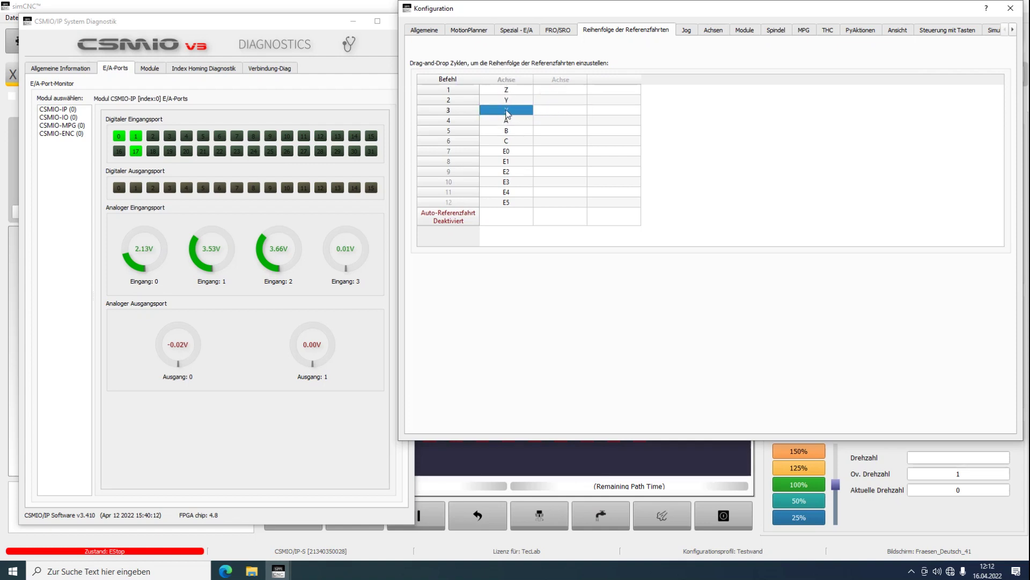
Set the PPR of CSMIO-ENC encoder Kanal 0 to 4096 and close the configuration.
left_click(688, 32)
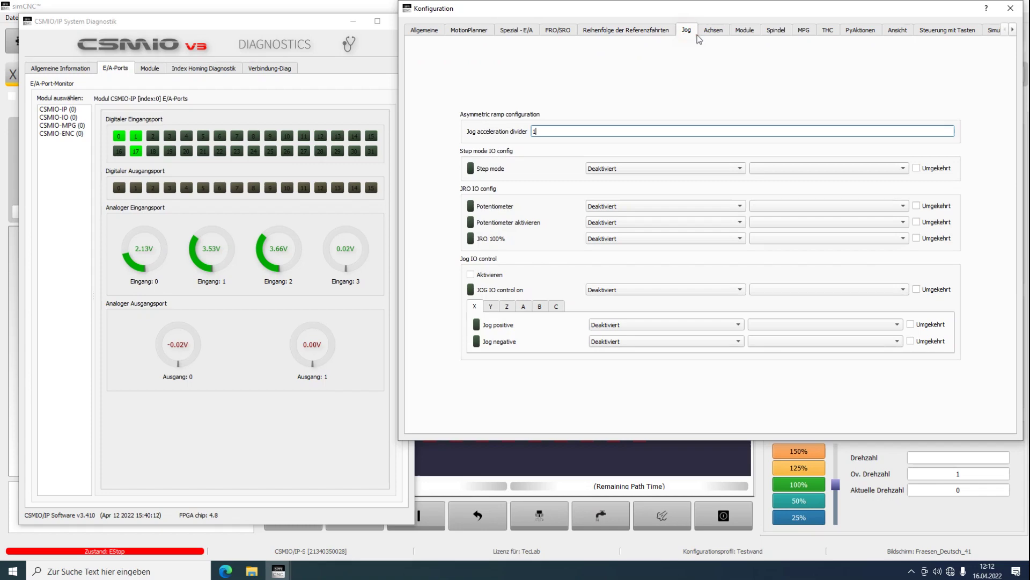
left_click(714, 30)
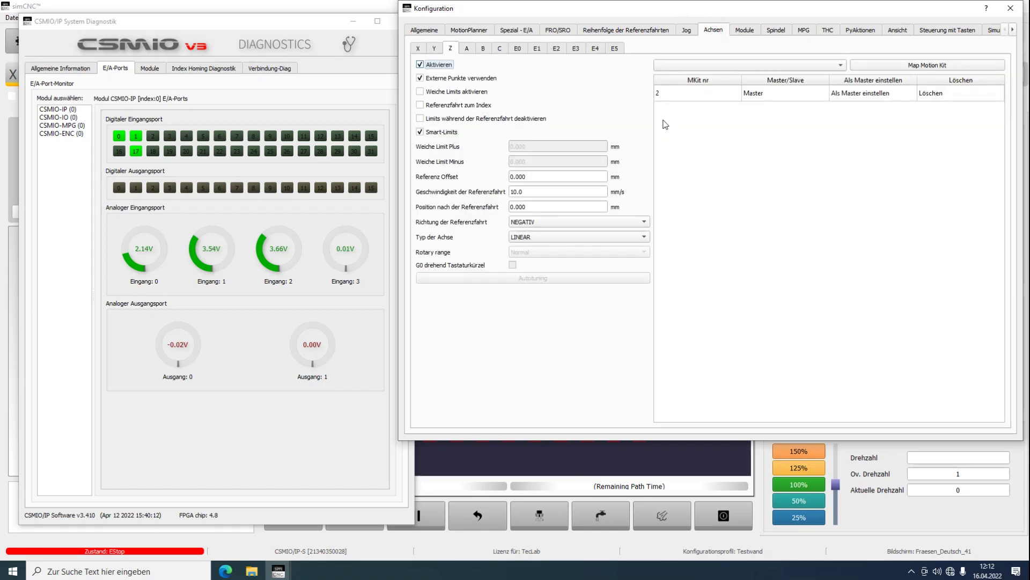
left_click(743, 32)
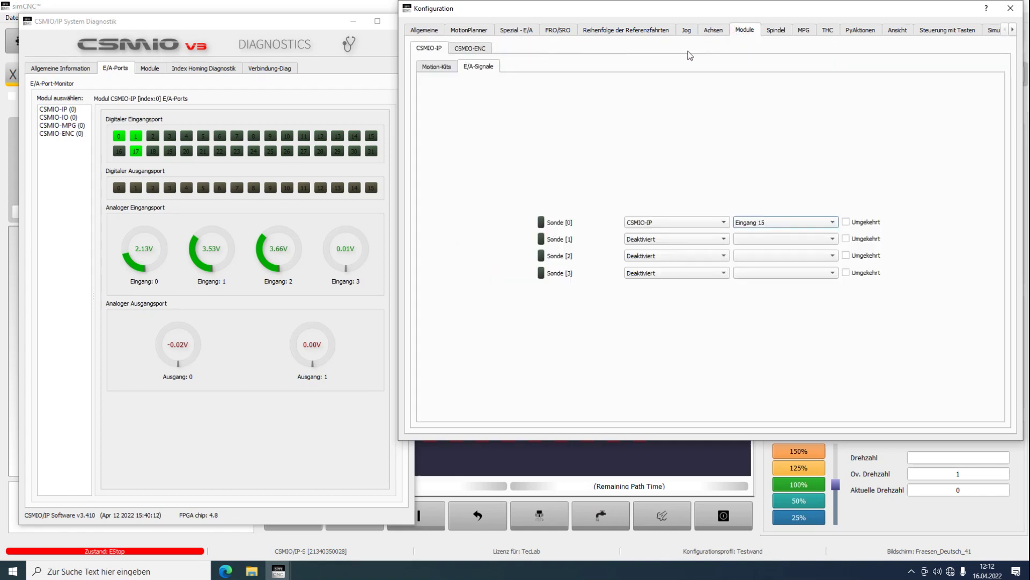
left_click(477, 49)
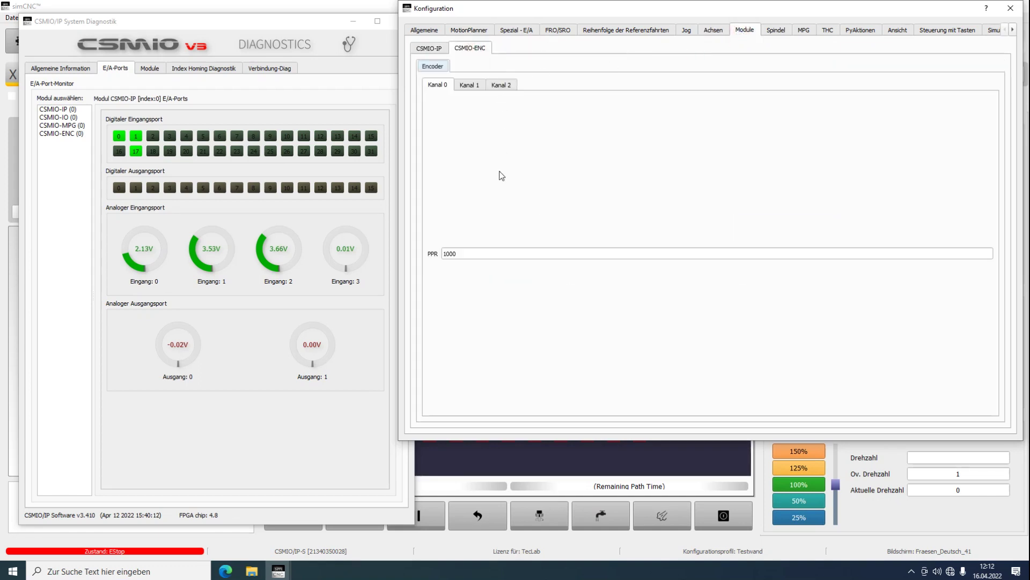
double_click(473, 252)
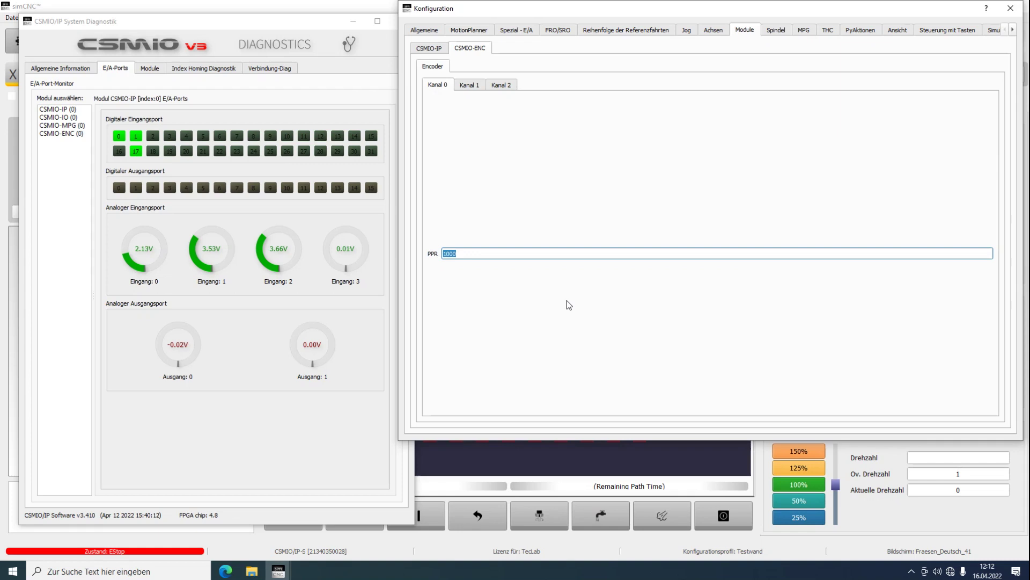
type("4096")
key("Tab")
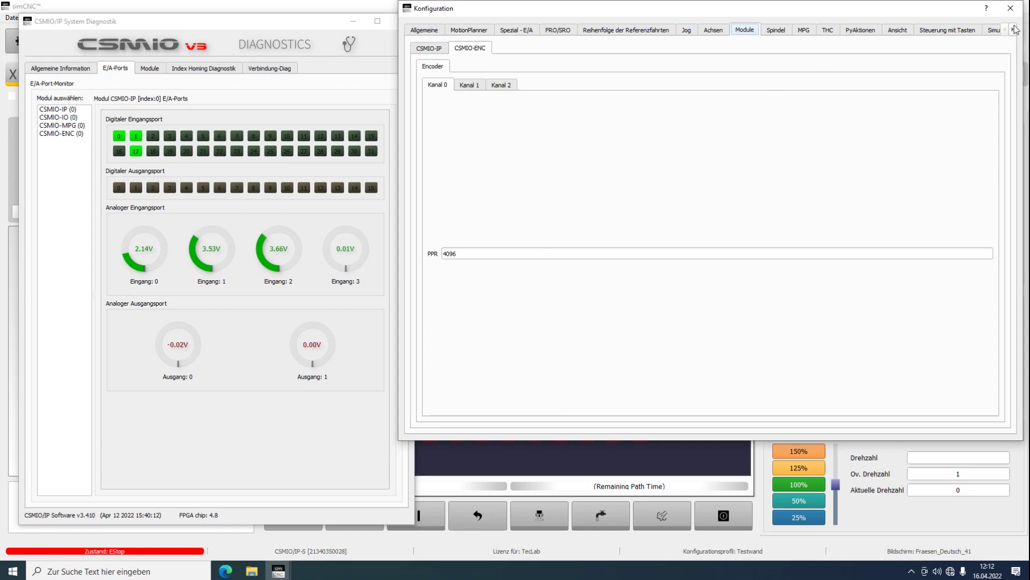
left_click(1010, 9)
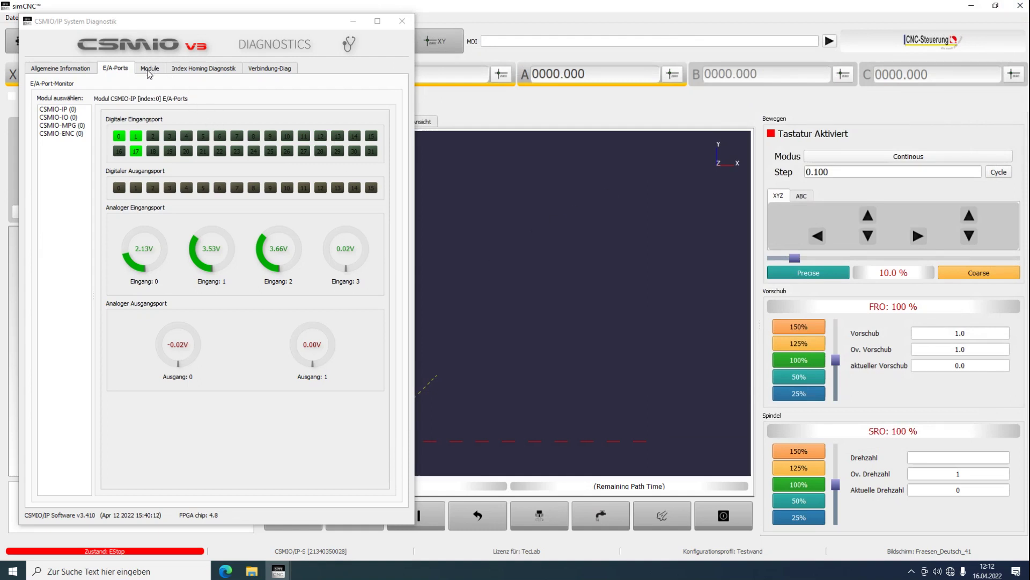
Inspect the CSMIO-ENC position, speed and angle channels in an enlarged diagnostics window, and close it.
left_click(78, 134)
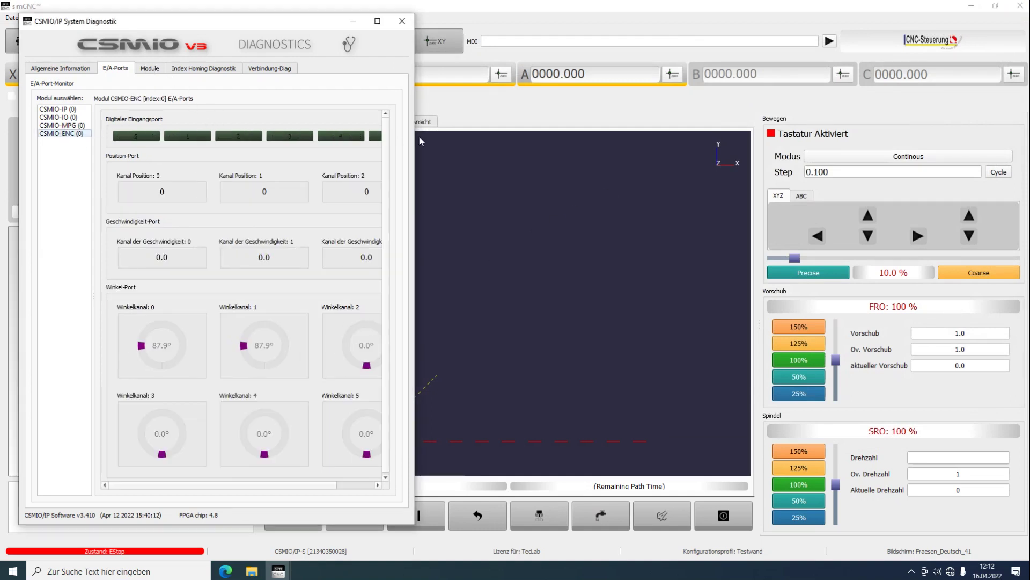
left_click_drag(414, 141, 818, 182)
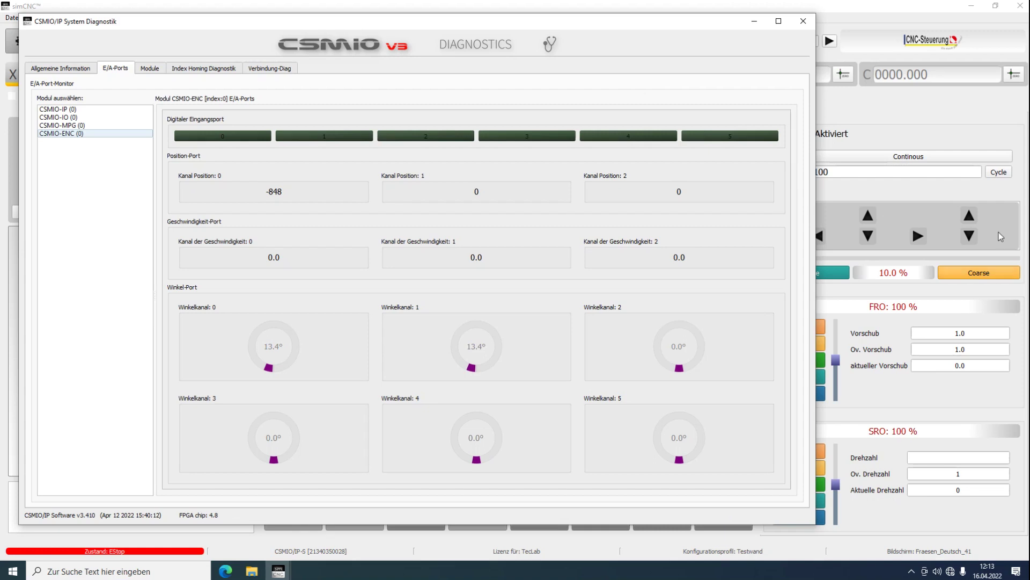
left_click(805, 26)
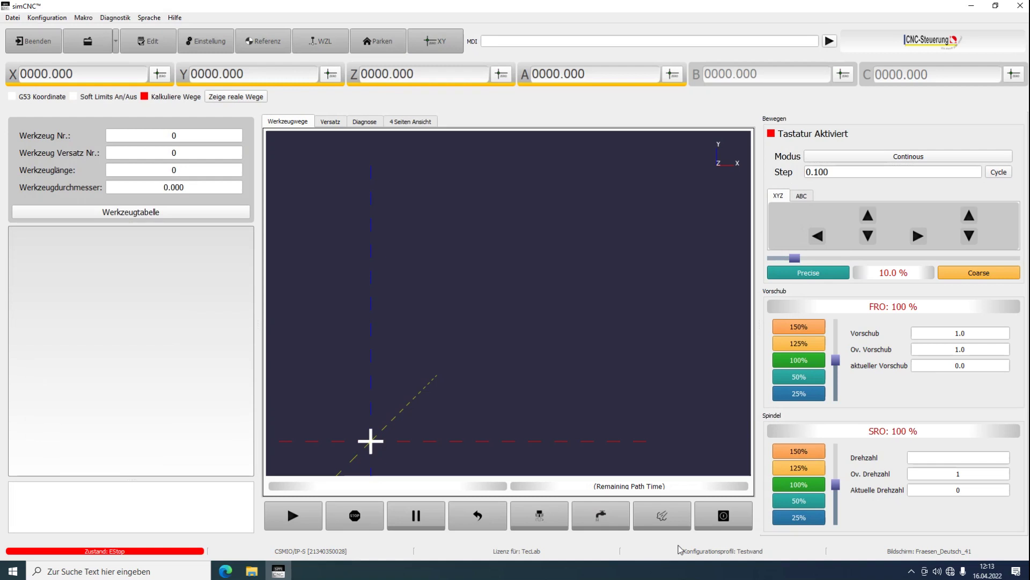
Set the spindle's Max Motordrehzahl to 1400 RPM in the configuration.
left_click(200, 51)
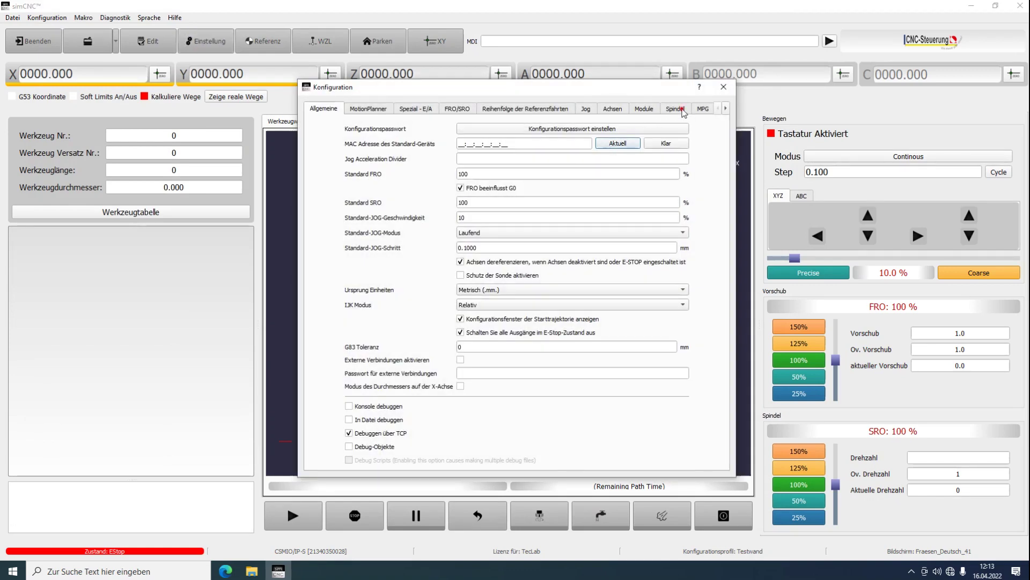
left_click(676, 109)
left_click(447, 332)
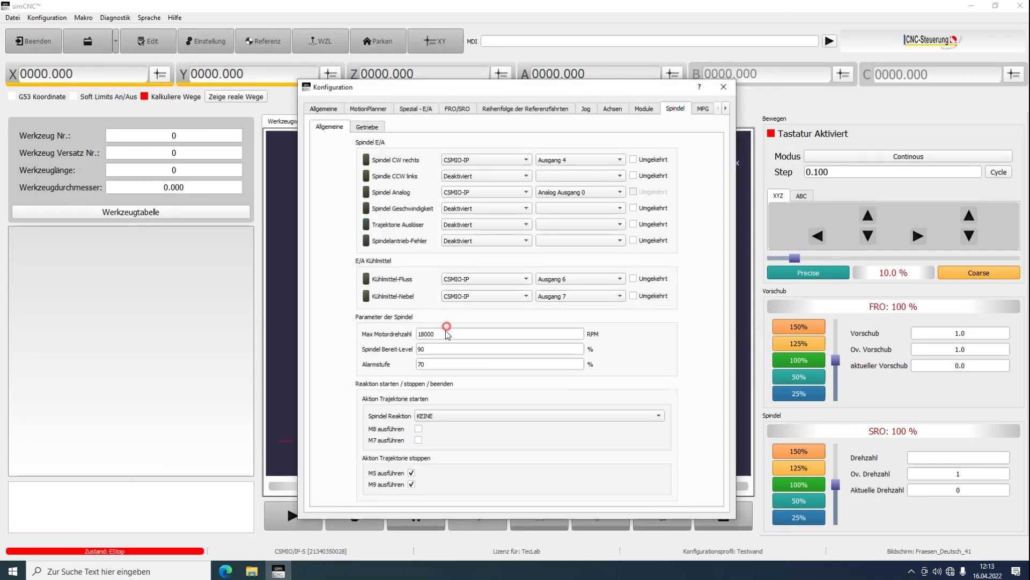
key("BackSpace")
key("BackSpace")
key("BackSpace")
key("BackSpace")
type("1400")
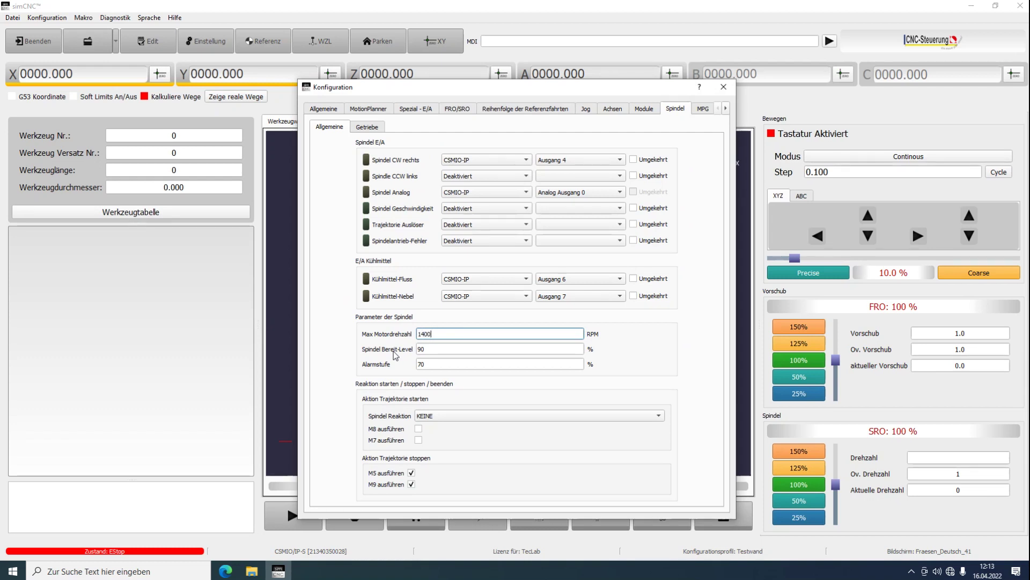
Review the spindle's Getriebe table and its acceleration columns in a widened configuration window, and close the configuration.
key("Tab")
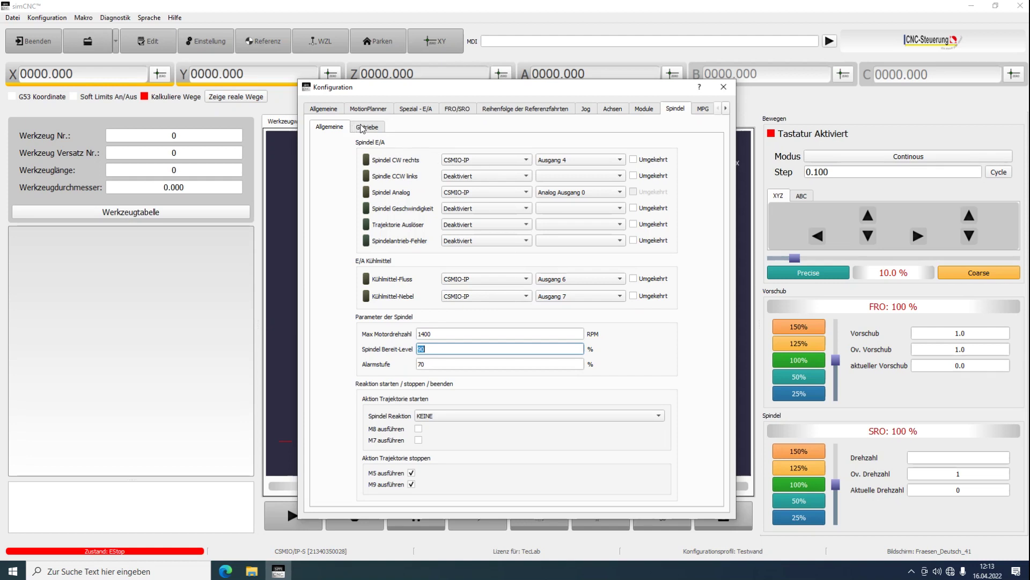
left_click_drag(735, 174, 969, 166)
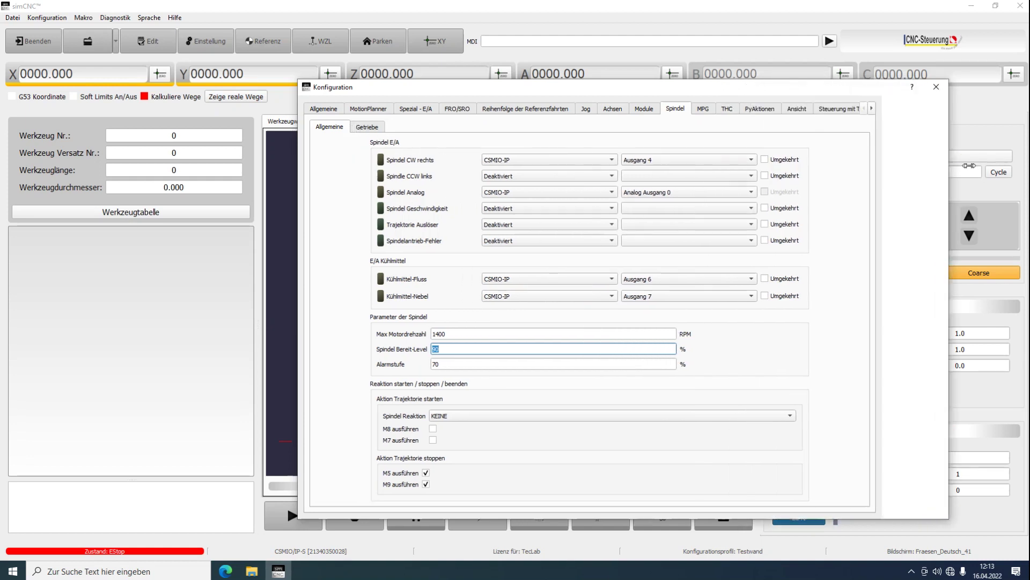
left_click(379, 130)
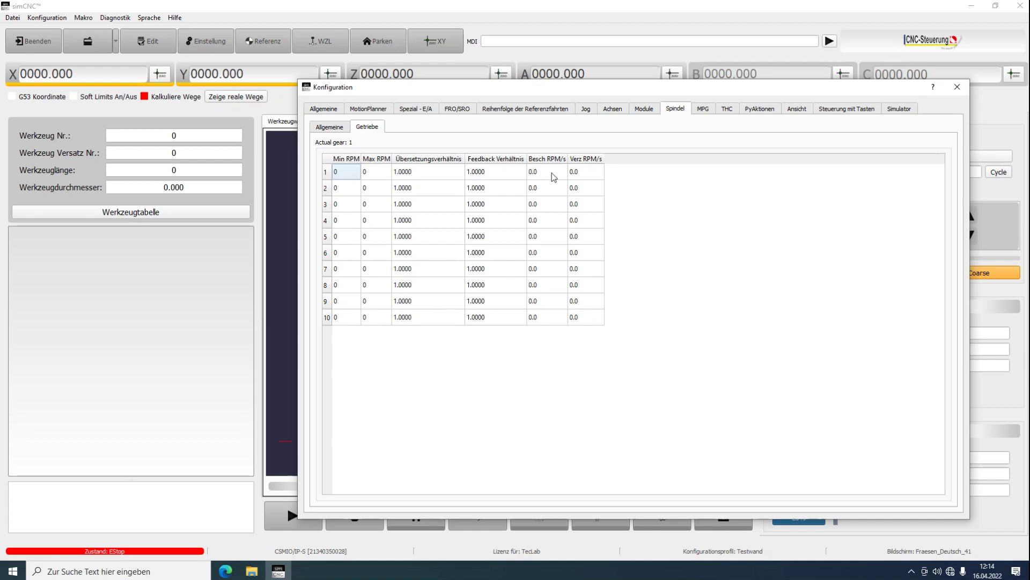
left_click(537, 177)
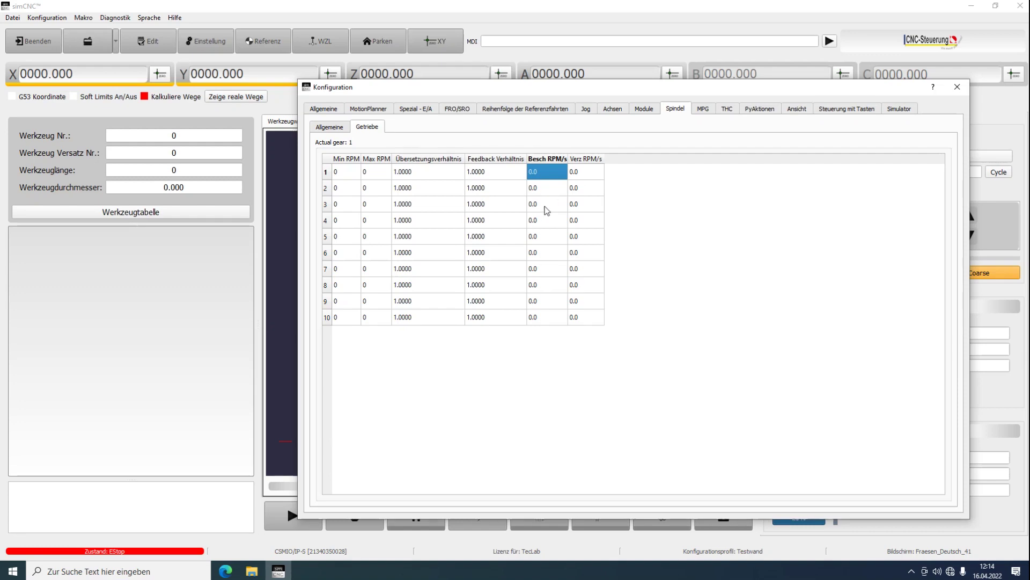
left_click(337, 128)
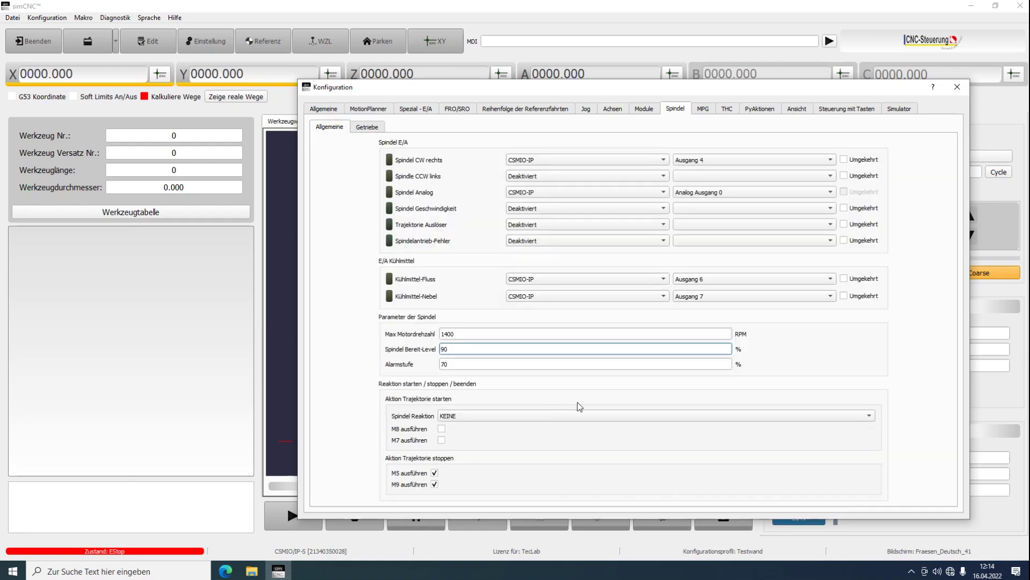
left_click(956, 87)
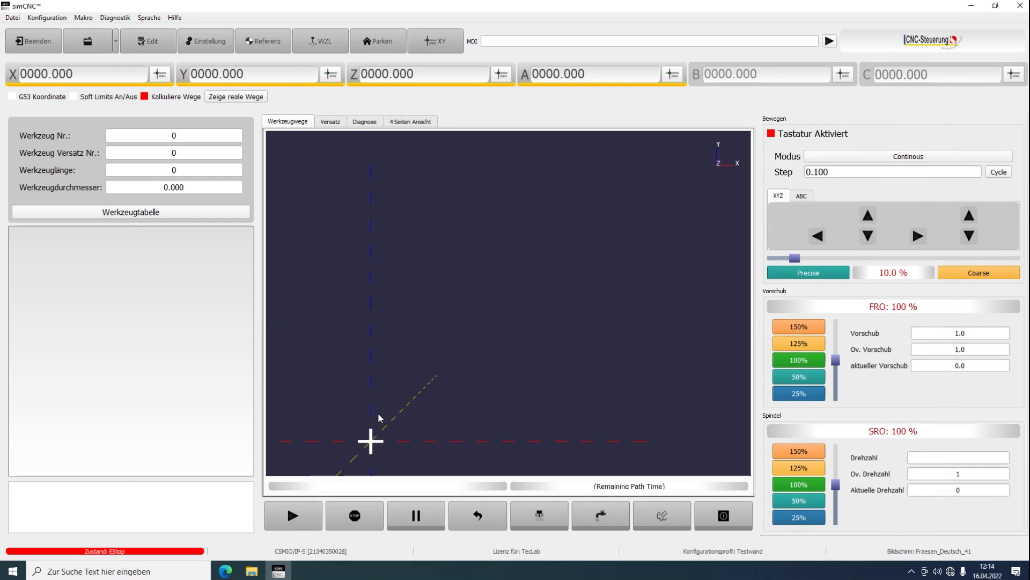
Enable the machine and start the spindle clockwise with the MDI command M3 S2000.
left_click(724, 515)
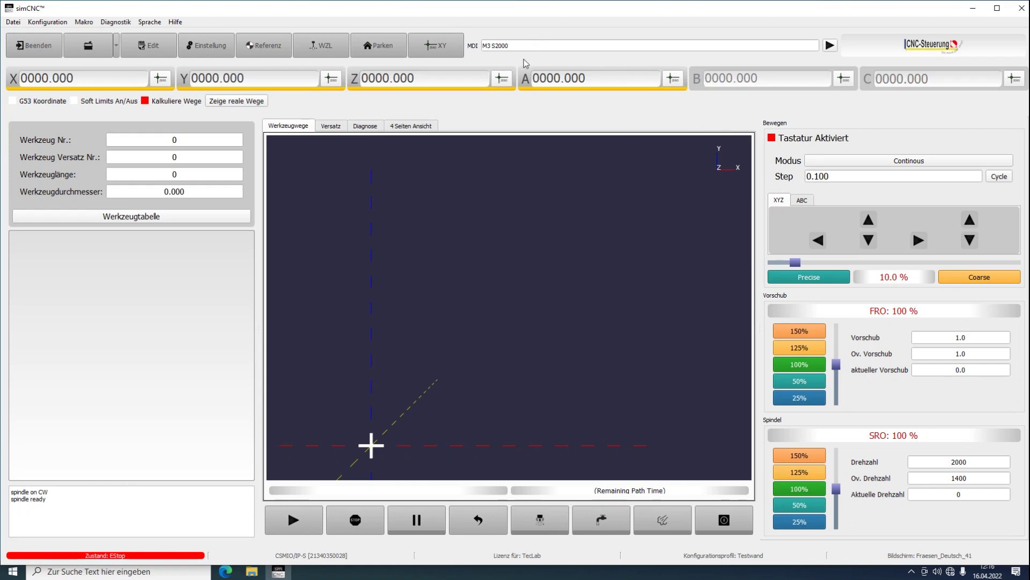
left_click_drag(485, 46, 510, 46)
left_click(535, 46)
left_click(725, 521)
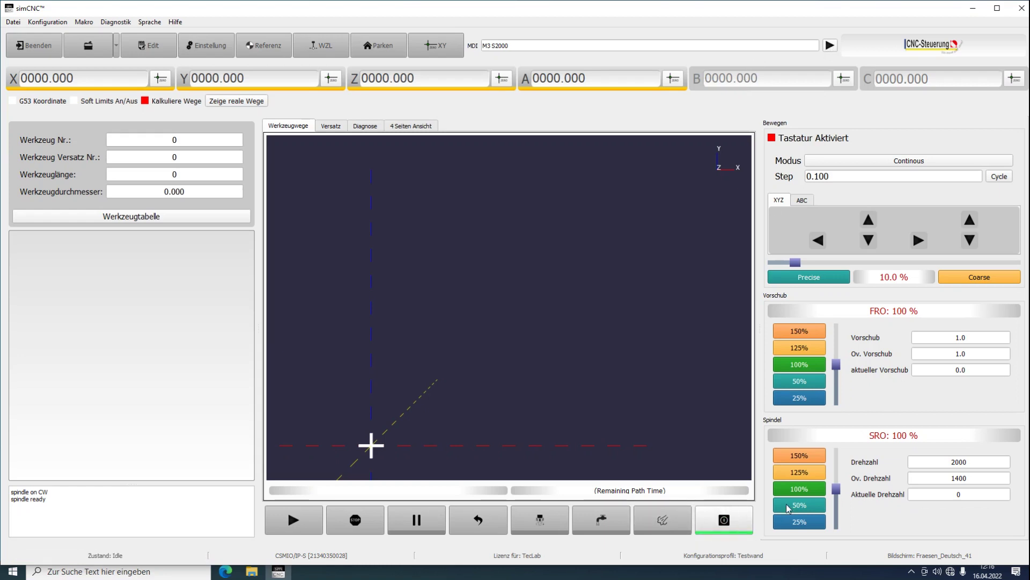
left_click(830, 46)
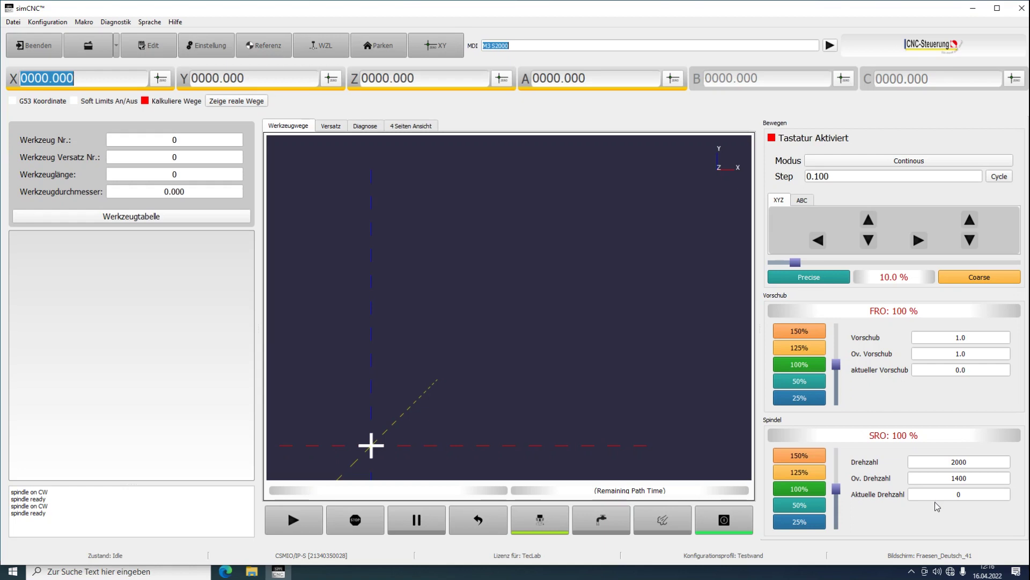
Check the running spindle's speed on CSMIO-ENC channel 0 in the system diagnostics, and close the diagnostics.
left_click(115, 22)
left_click(129, 33)
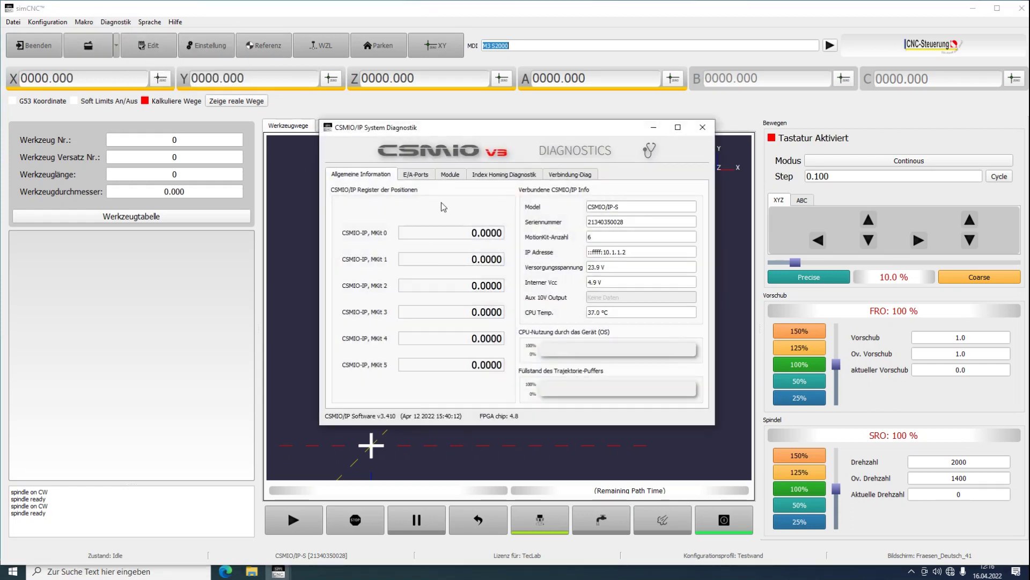
left_click(421, 175)
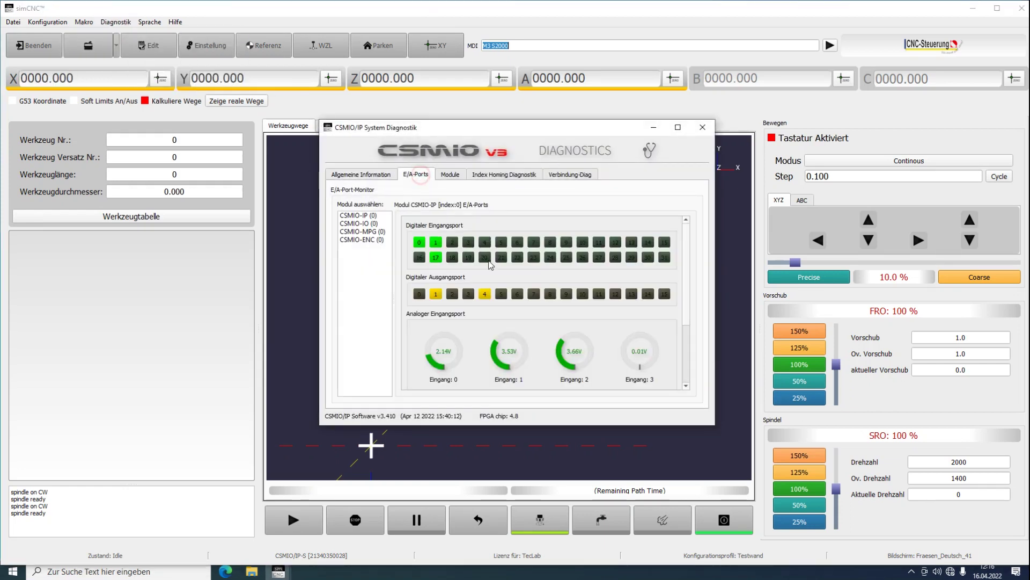
left_click(368, 240)
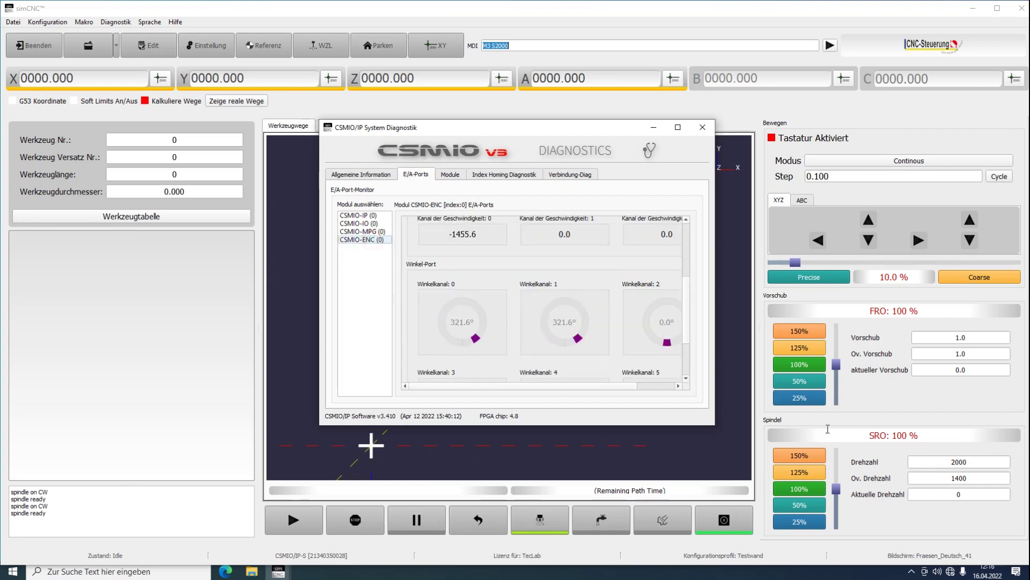
left_click(702, 127)
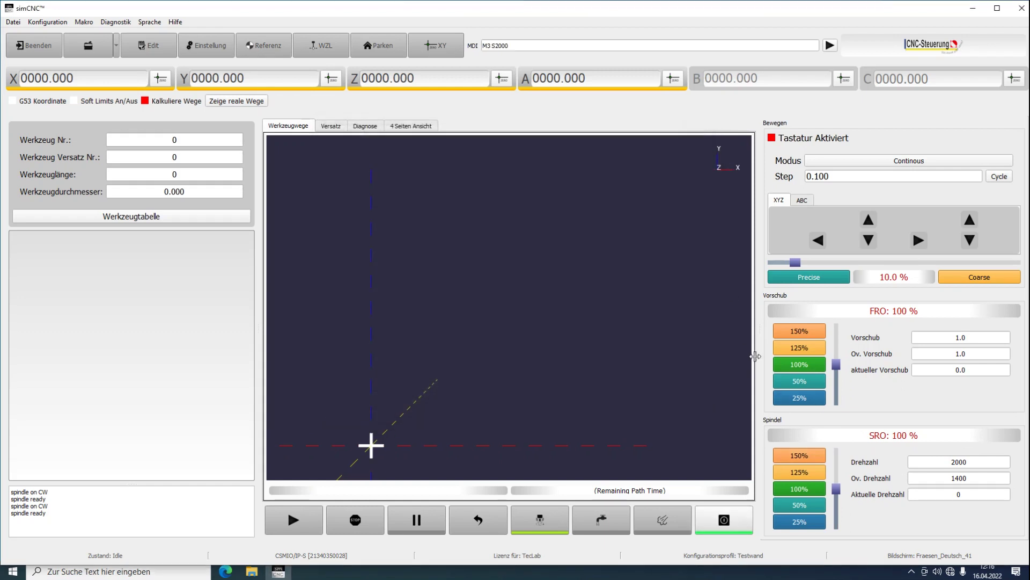
Stop the spindle with the MDI command m5 and disable the machine.
left_click(727, 45)
type("m5")
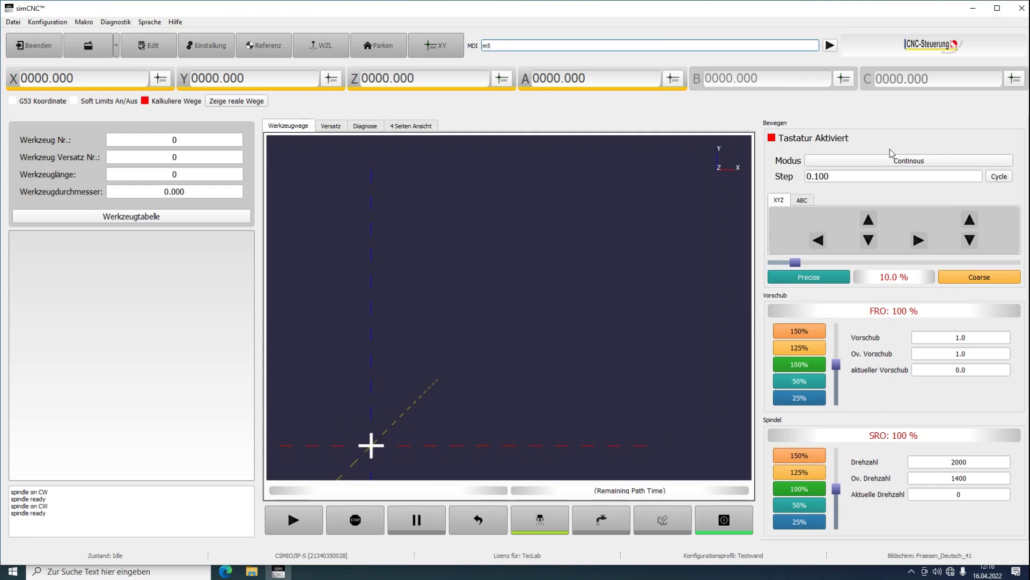
left_click(831, 47)
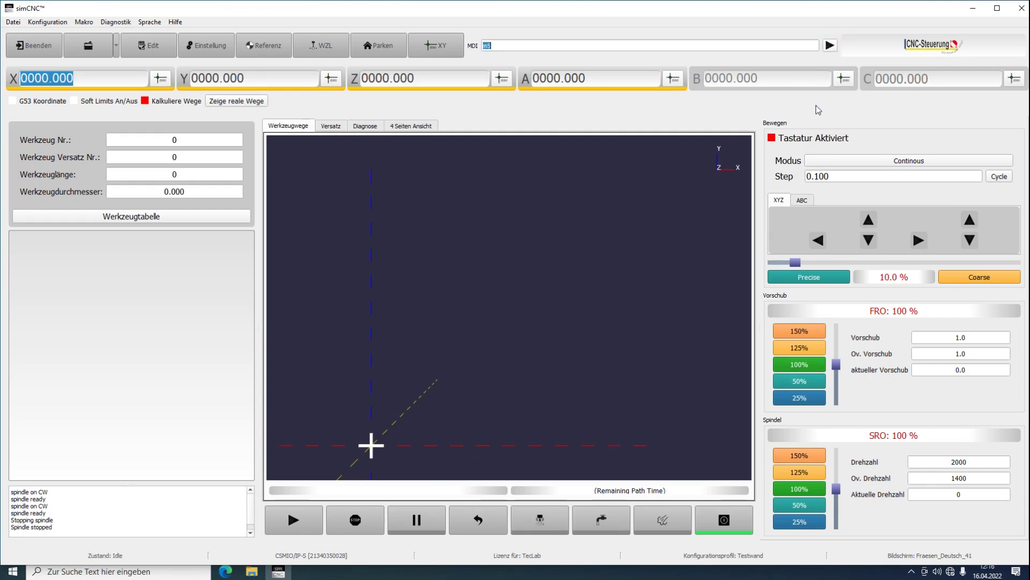
left_click(724, 520)
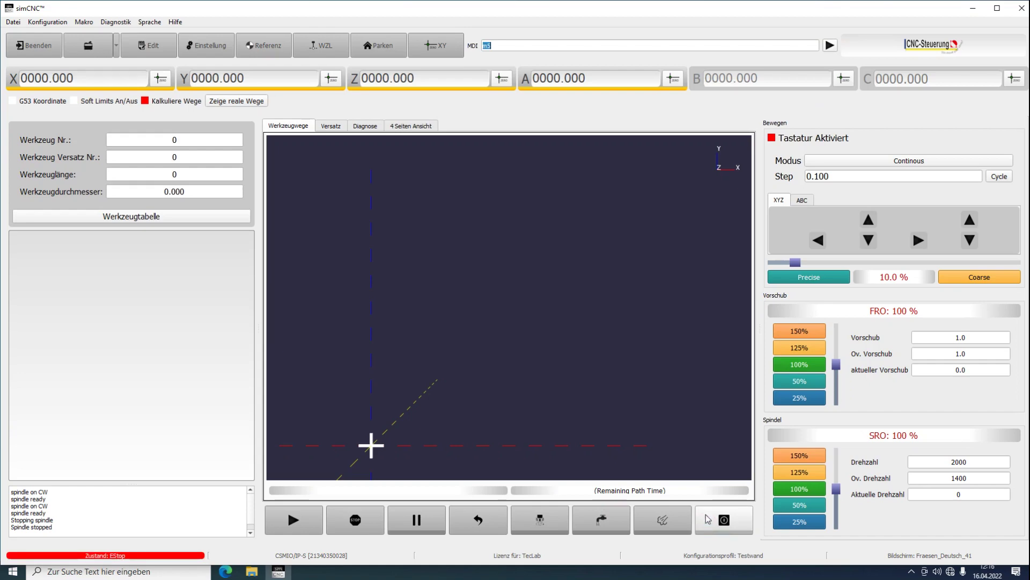
Assign Spindel Geschwindigkeit to CSMIO-ENC [0], Eingang 0, in the spindle configuration and close it.
left_click(204, 48)
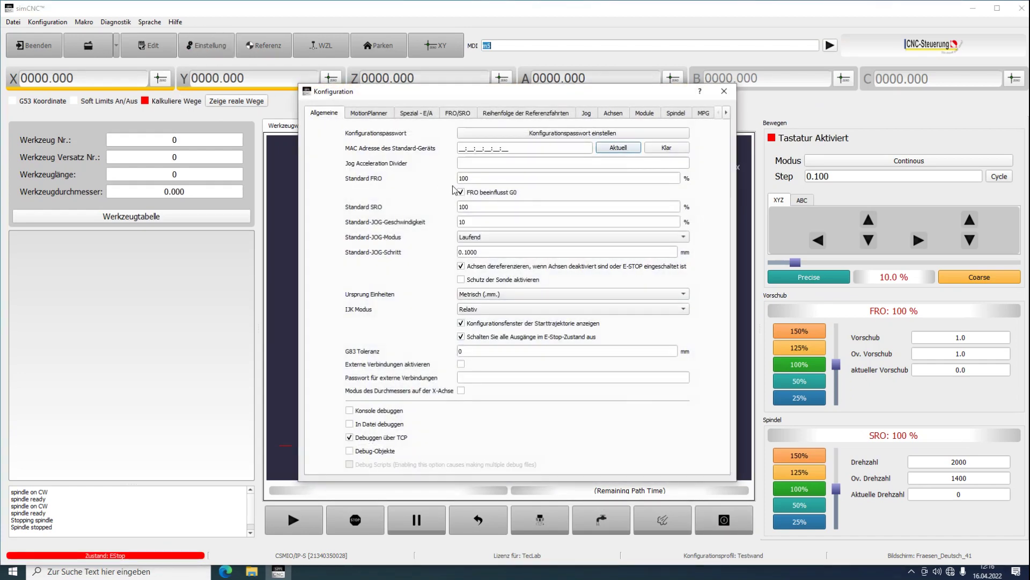
left_click(676, 112)
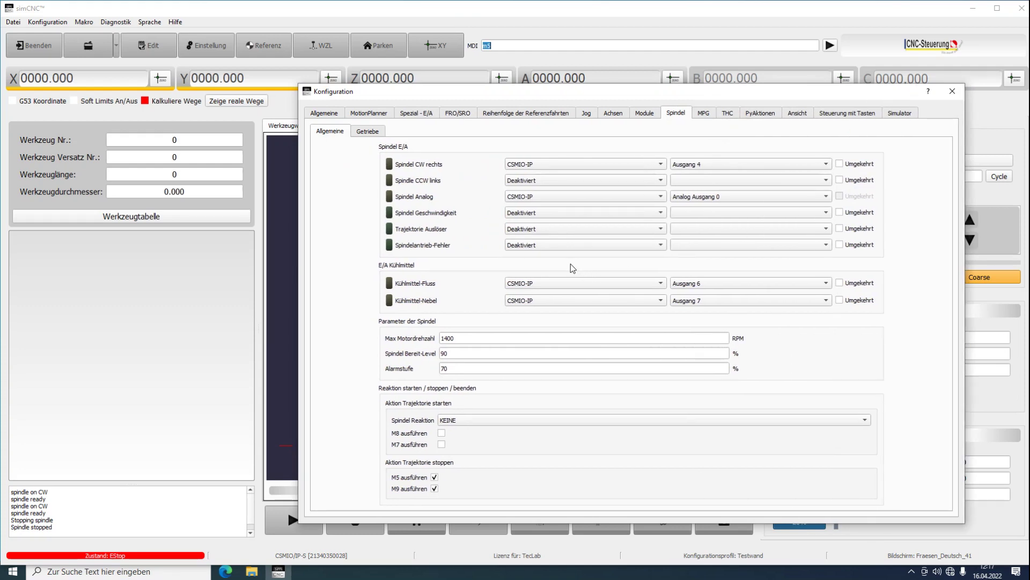
left_click(512, 213)
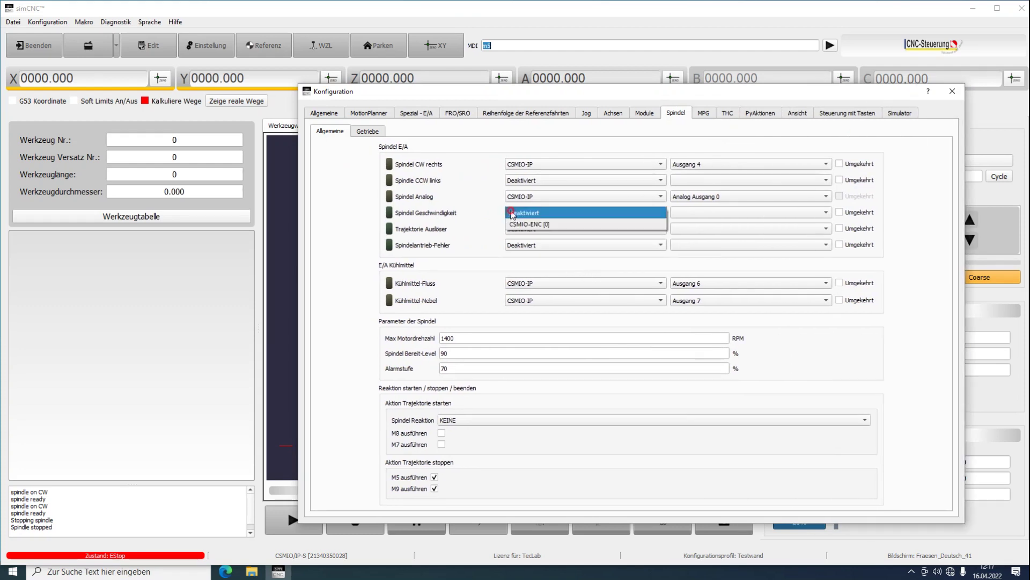
left_click(524, 225)
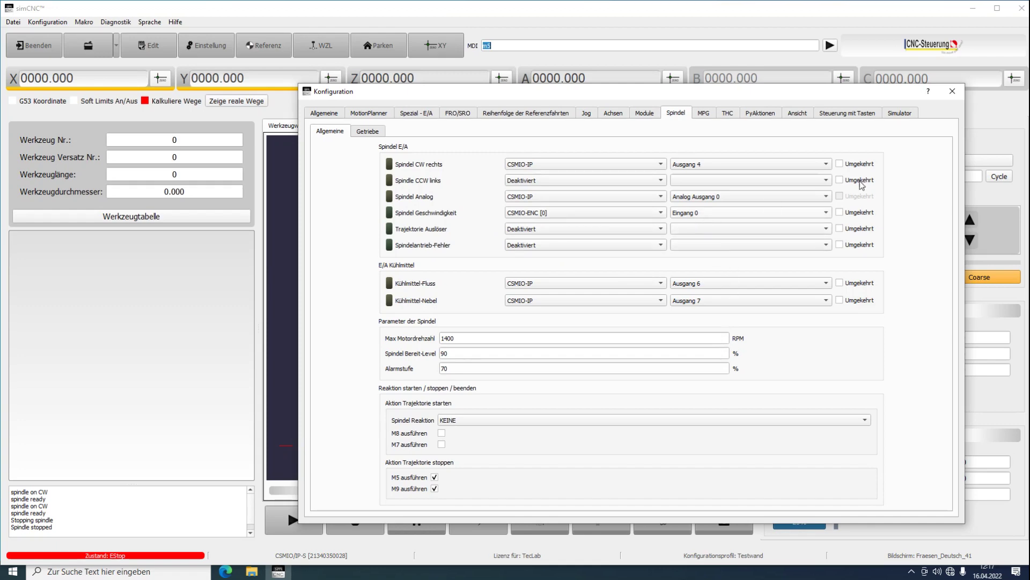
left_click(952, 91)
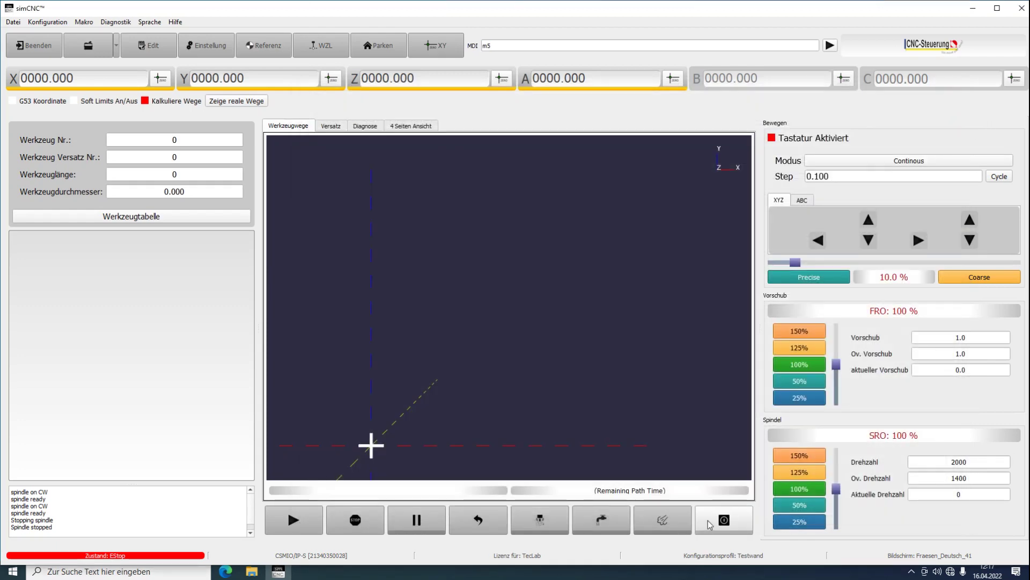
Enable the machine and run the MDI command m3 s2000 to start the spindle with the encoder speed assigned.
left_click(709, 524)
left_click(702, 47)
type("3 s2000")
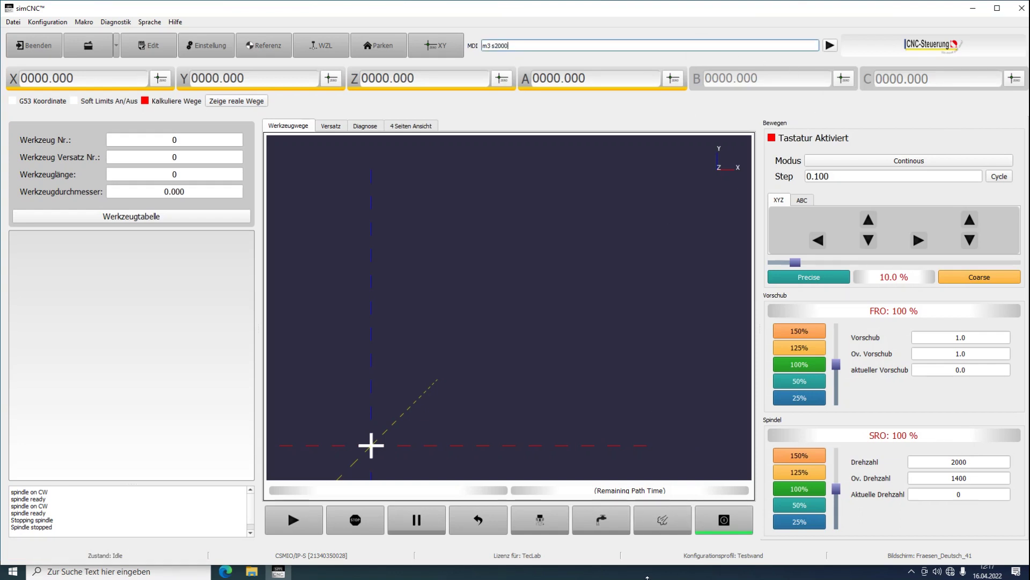
left_click(830, 45)
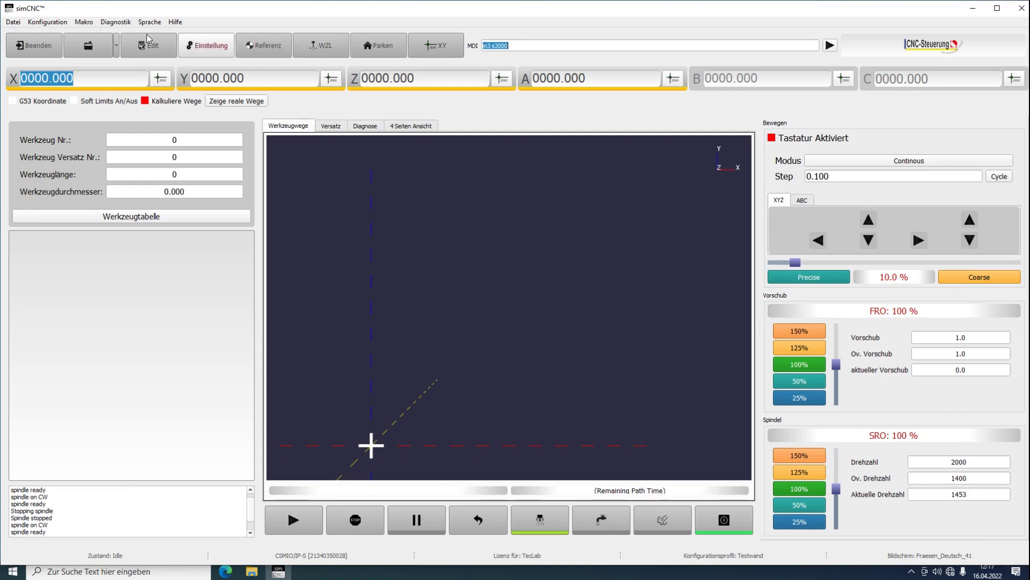
Compare the CSMIO-IP analog output 0 voltage in the diagnostics with the Aktuelle Drehzahl display, and close the diagnostics.
left_click(116, 22)
left_click(120, 35)
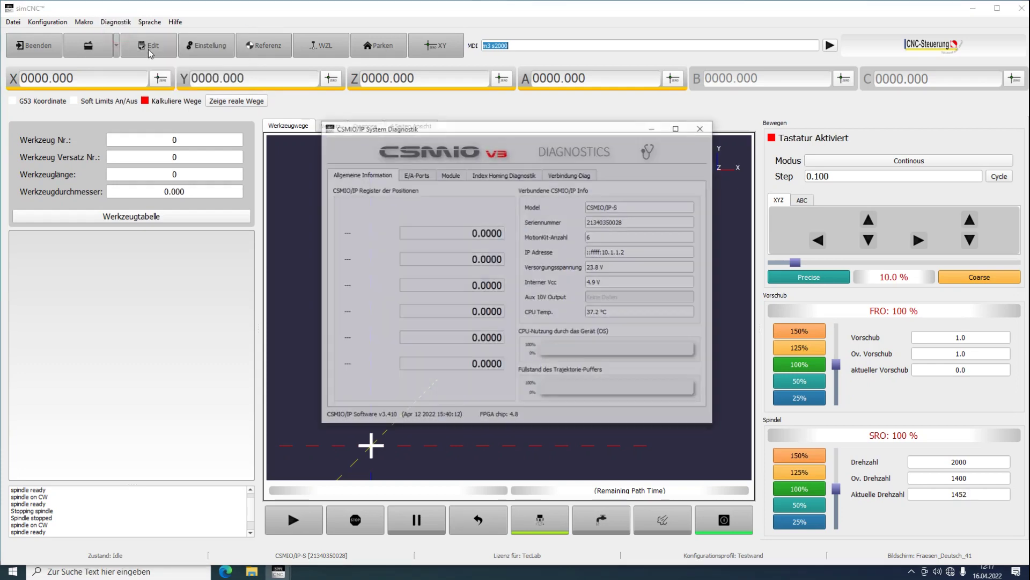
left_click_drag(313, 93, 183, 35)
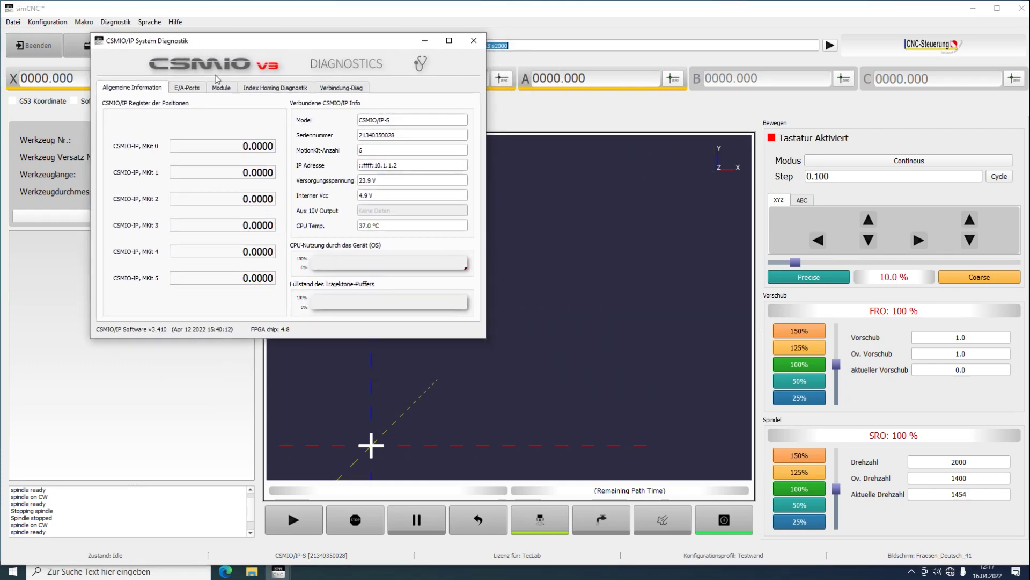
left_click(194, 87)
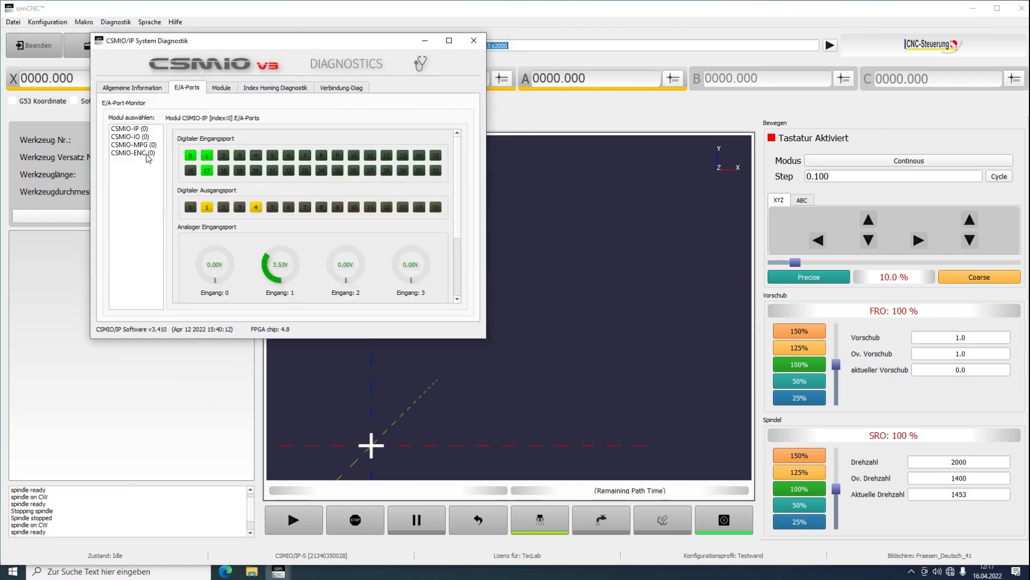
scroll(253, 183, "down", 3)
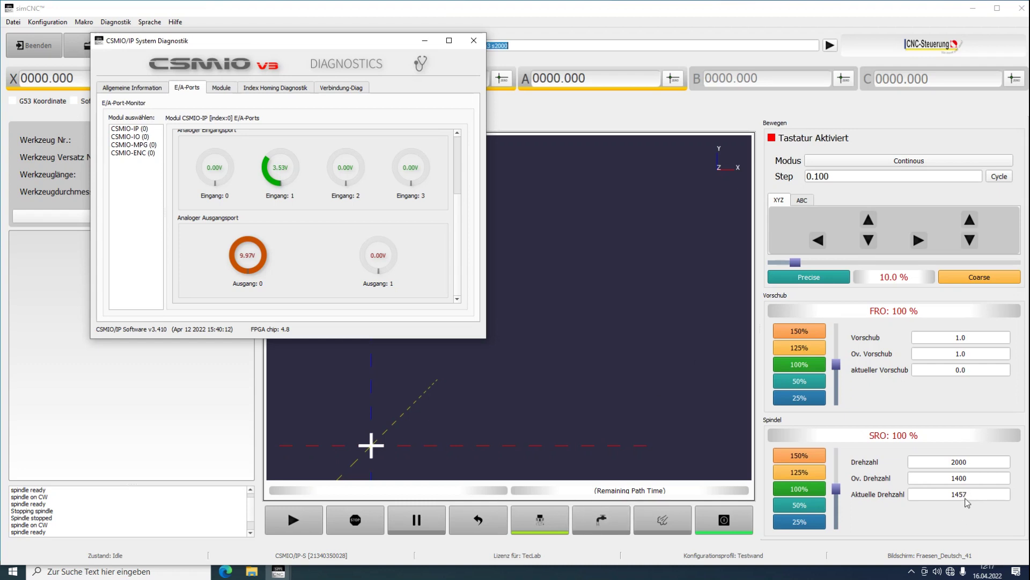
left_click(473, 40)
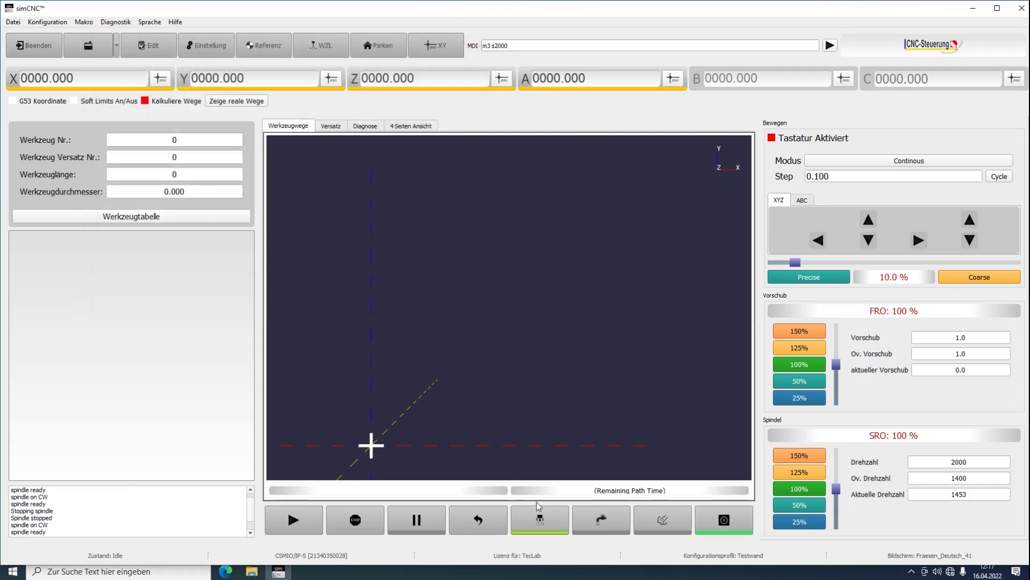
Switch the spindle off and start it again.
left_click(539, 526)
left_click(539, 527)
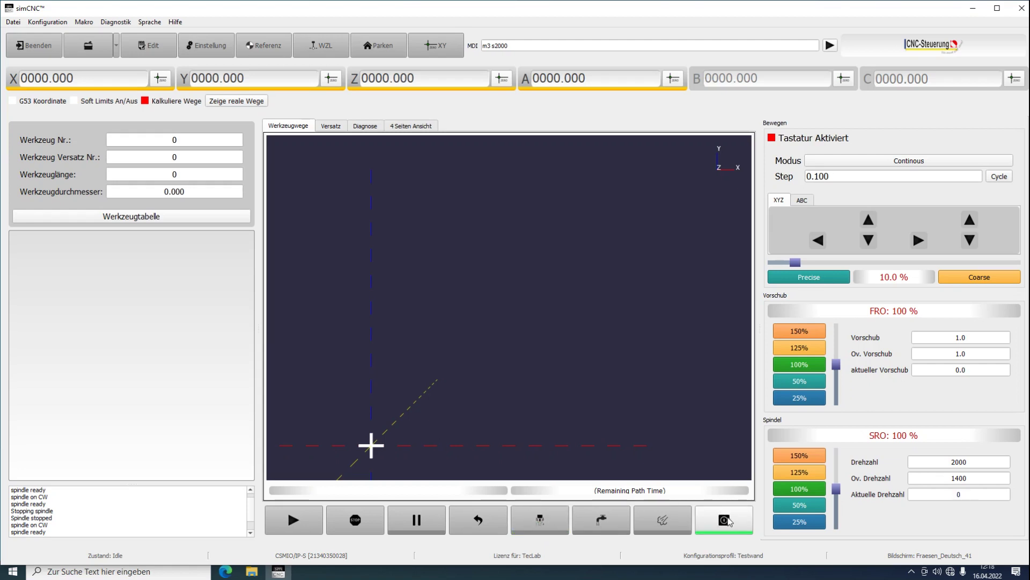
left_click(551, 522)
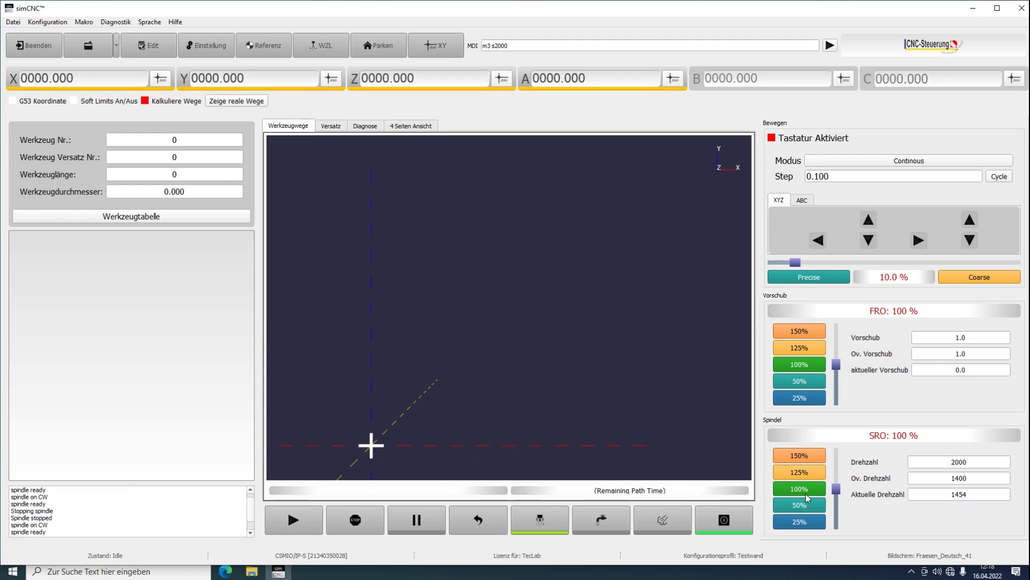
Raise the spindle override SRO to 125% and on to 150%, and switch the spindle off.
left_click(807, 476)
left_click(804, 458)
left_click(542, 521)
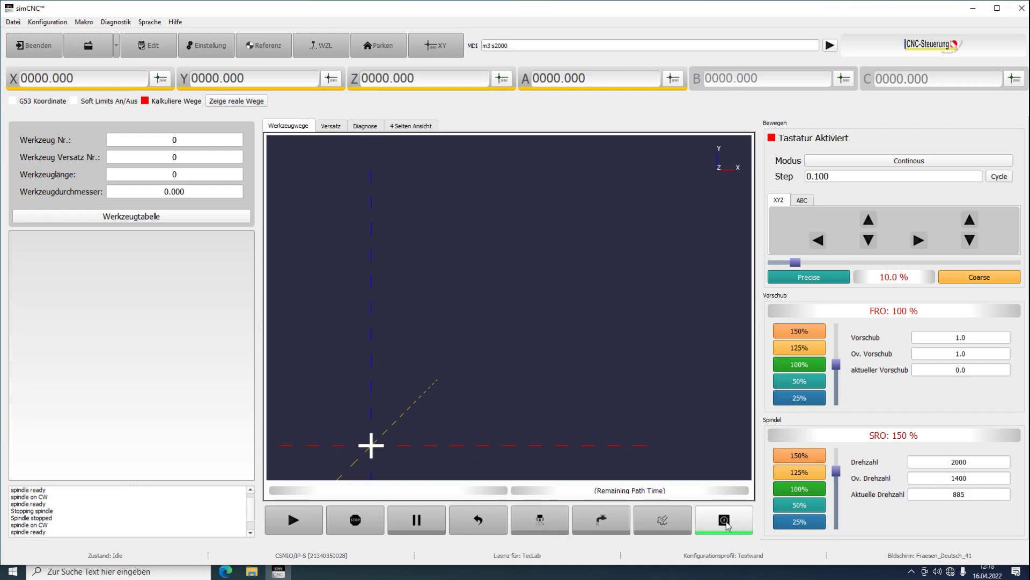
Disable the machine, set the spindle's Max Motordrehzahl to 1455 RPM, and close the configuration.
left_click(724, 523)
left_click(210, 55)
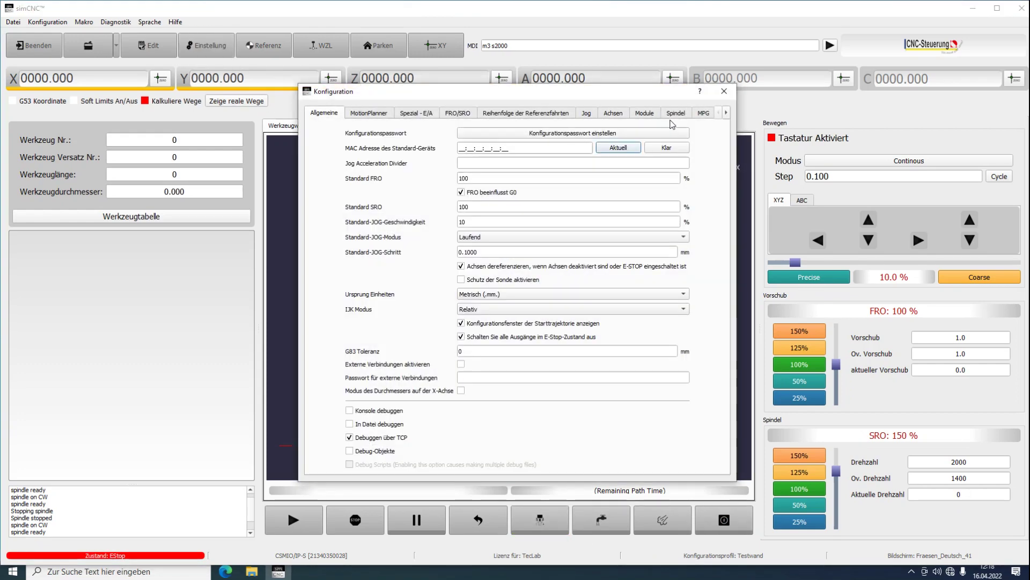
left_click(674, 115)
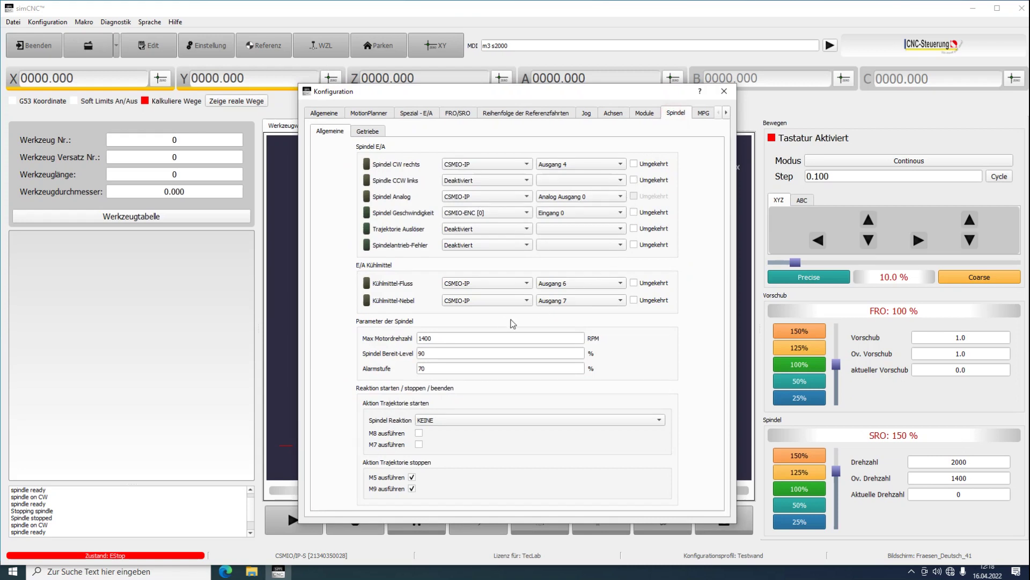
left_click(466, 338)
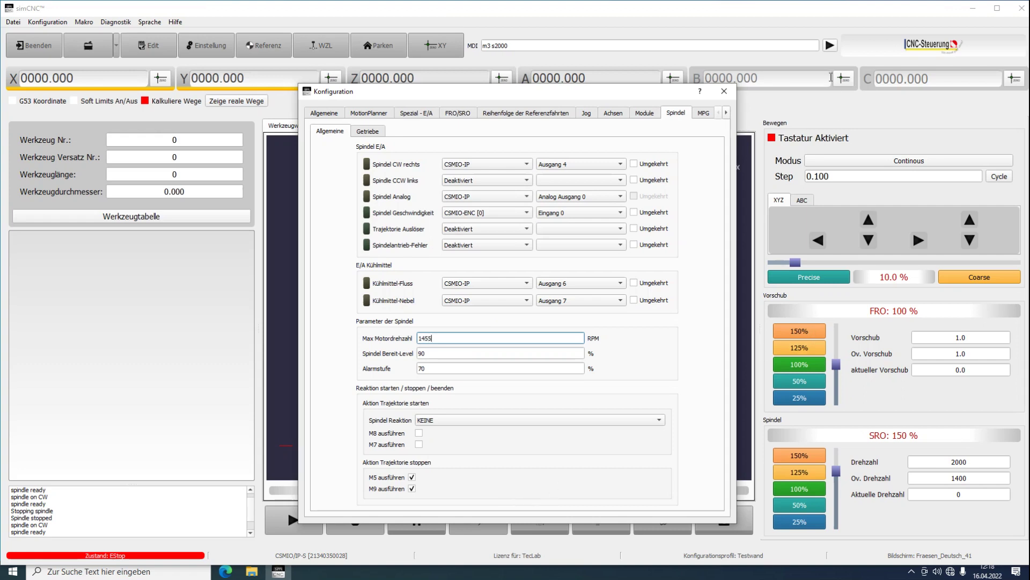
left_click(724, 93)
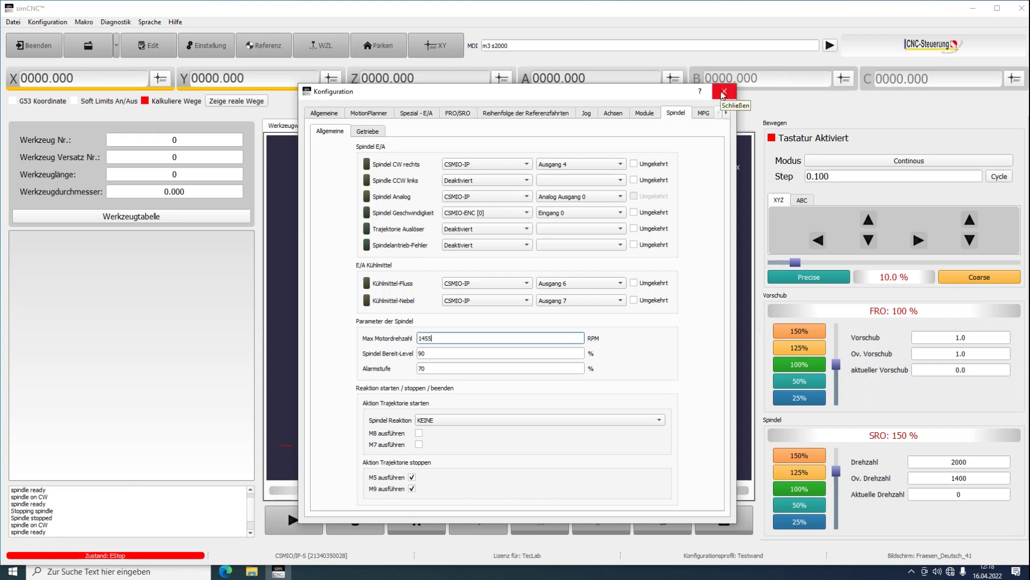
Enable the machine and return the spindle override SRO to 100%.
left_click(722, 523)
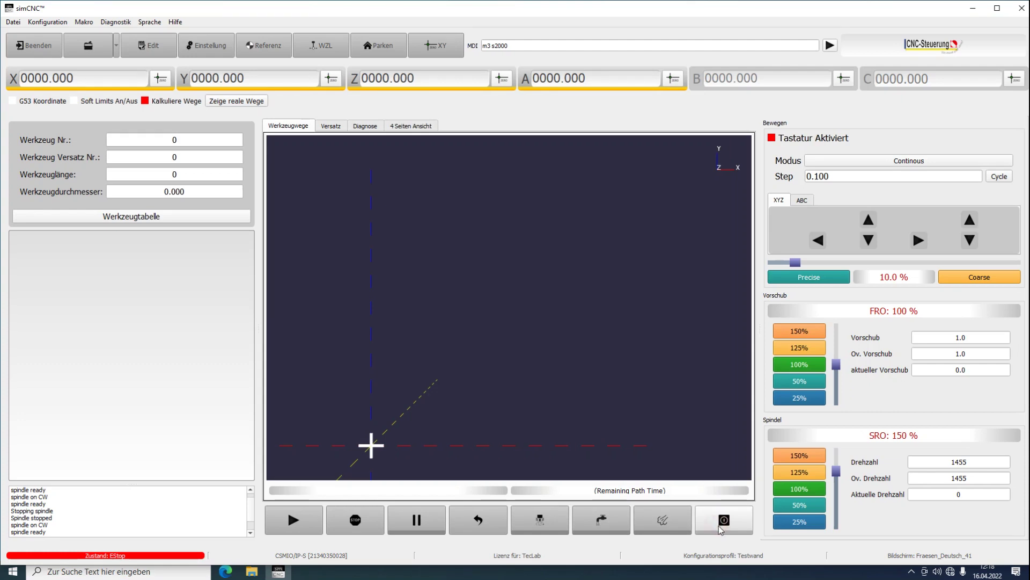
left_click_drag(836, 471, 836, 487)
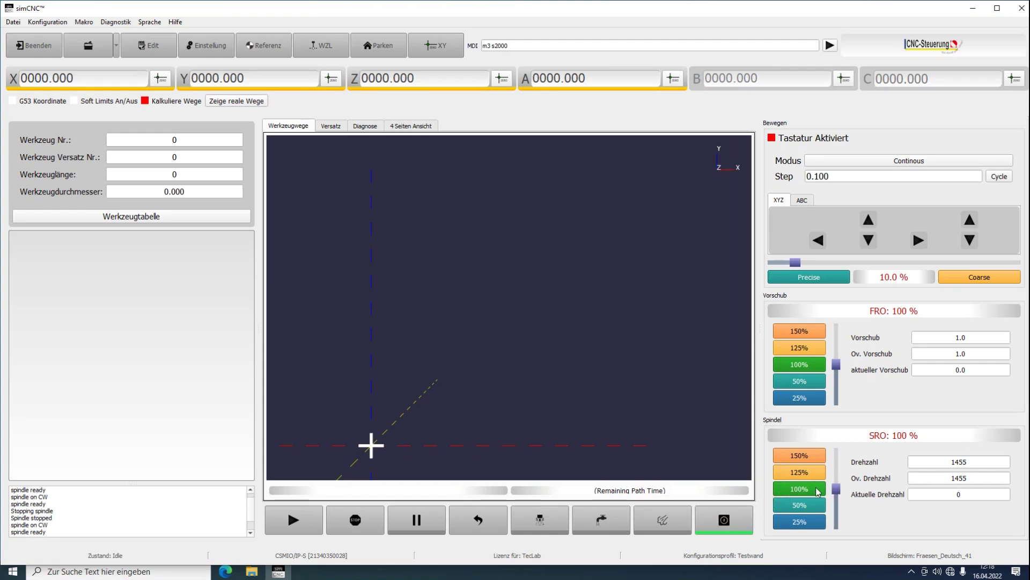
Show the E/A-Ports in the CSMIO/IP diagnostics beside the spindle displays, and start the spindle.
left_click(109, 22)
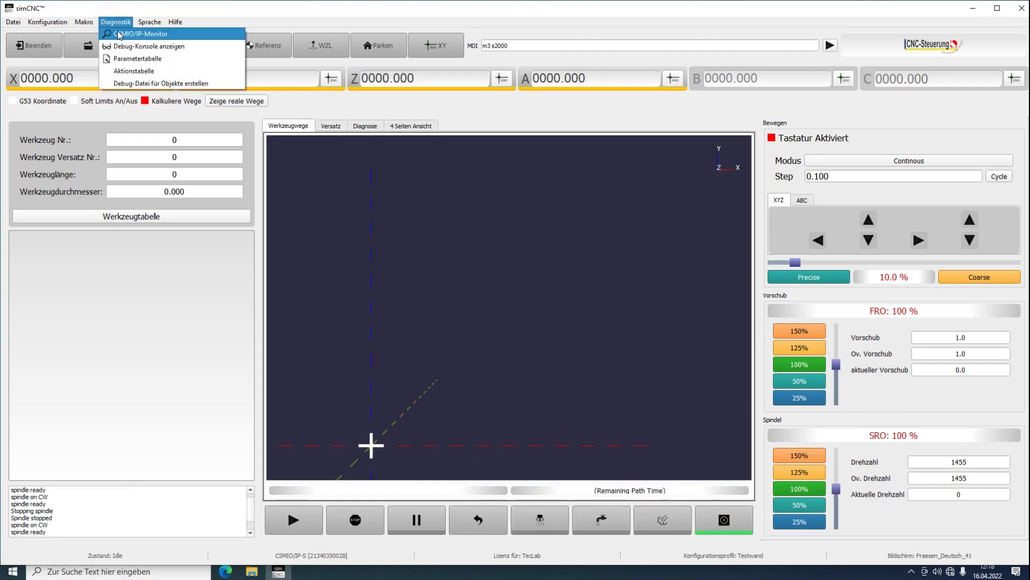
left_click(119, 32)
left_click_drag(423, 129, 151, 75)
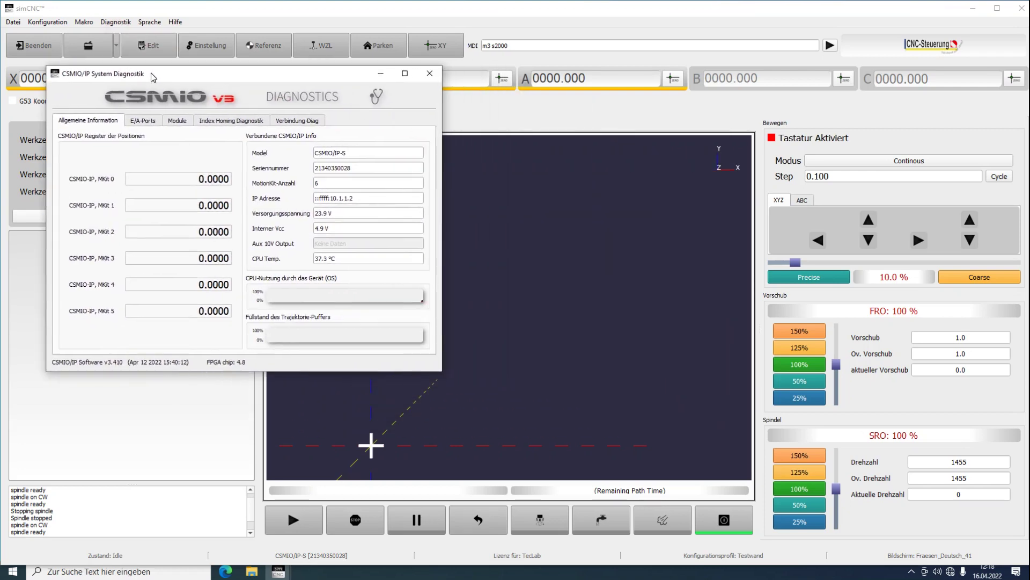
left_click(150, 121)
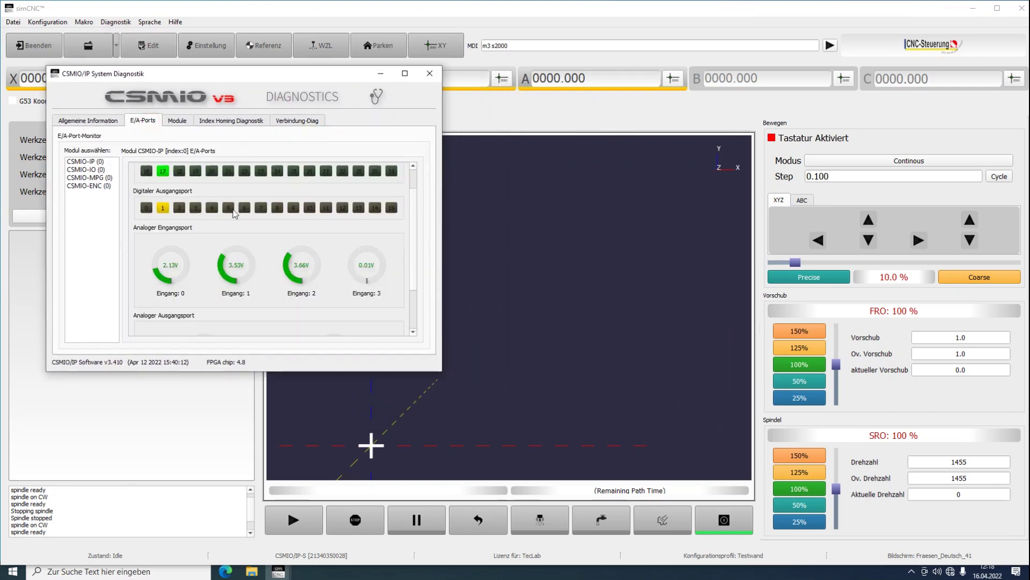
left_click(539, 519)
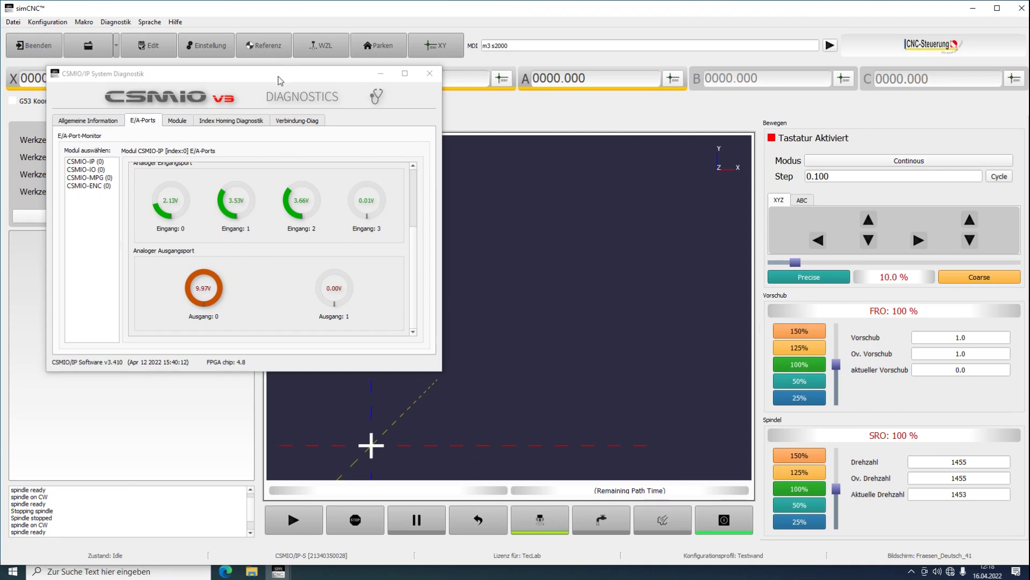
left_click_drag(279, 75, 243, 73)
Run the MDI command S500 to compare analog output 0 with the Aktuelle Drehzahl, and disable the machine.
triple_click(491, 46)
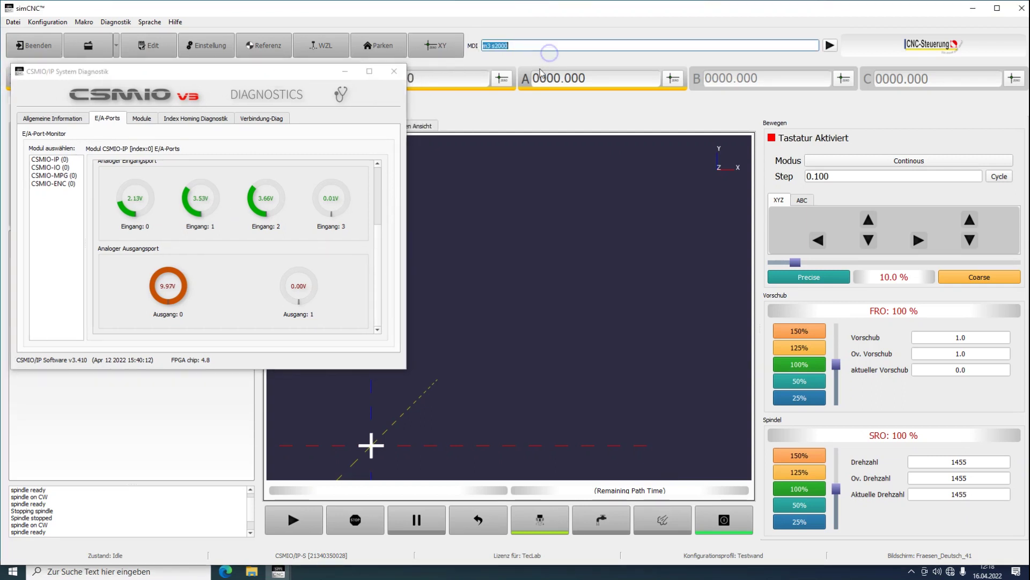
right_click(551, 55)
left_click(517, 48)
type("S")
key("Return")
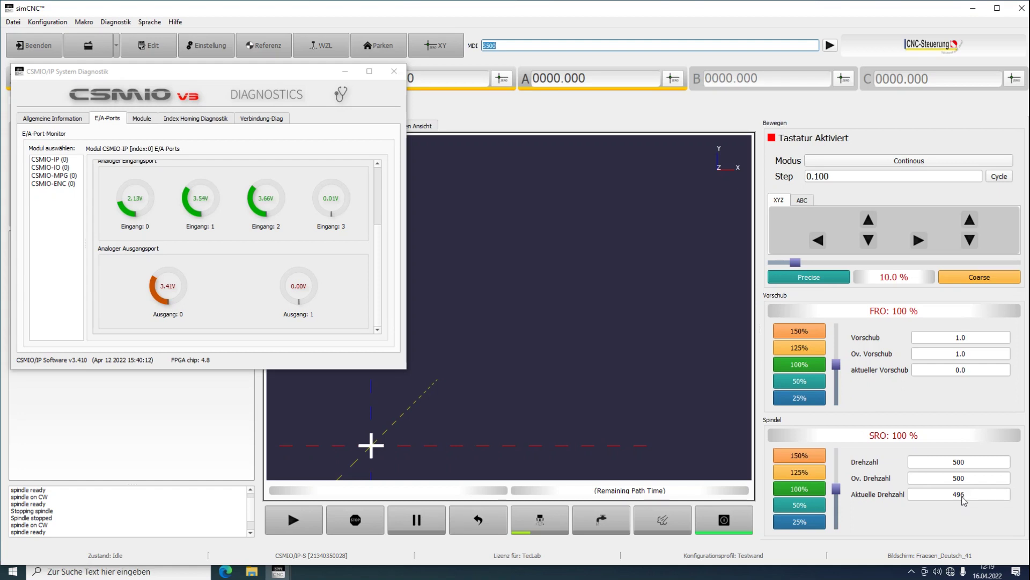
left_click(734, 524)
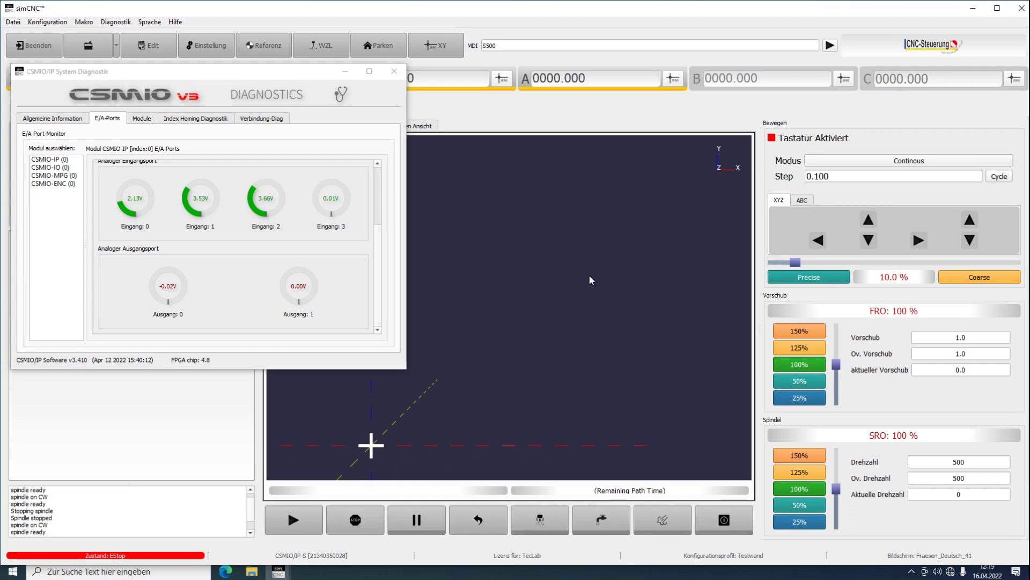
Enter the MDI command M3 S1000 and run it with the machine enabled.
left_click(525, 44)
type("M3 S1000")
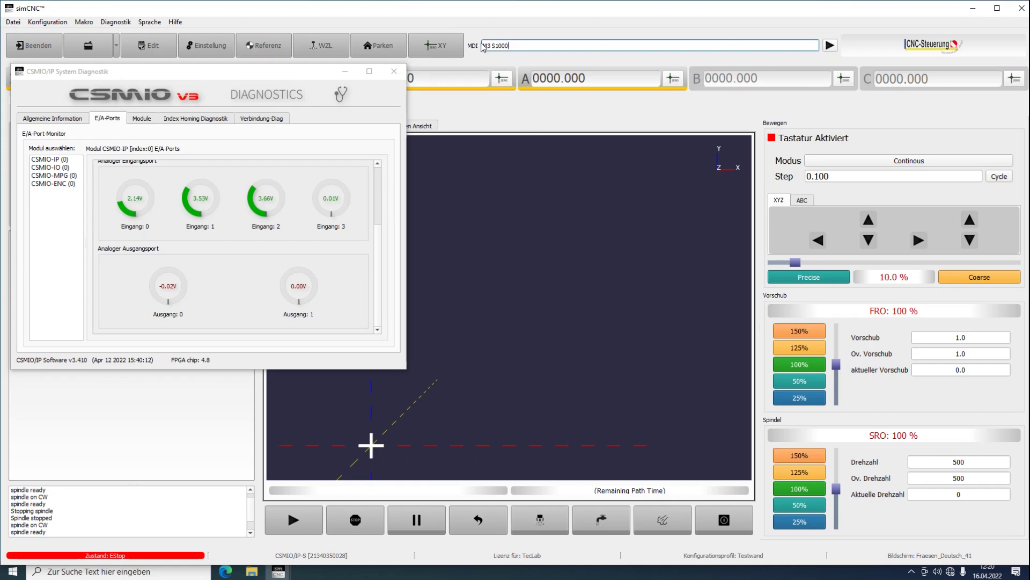
left_click_drag(483, 46, 511, 45)
left_click(830, 45)
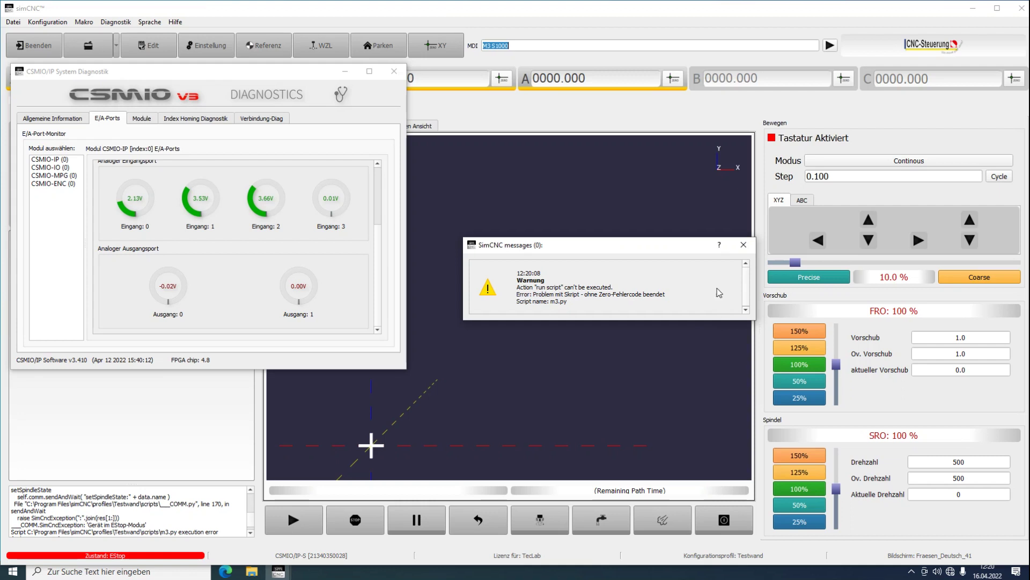
left_click(743, 245)
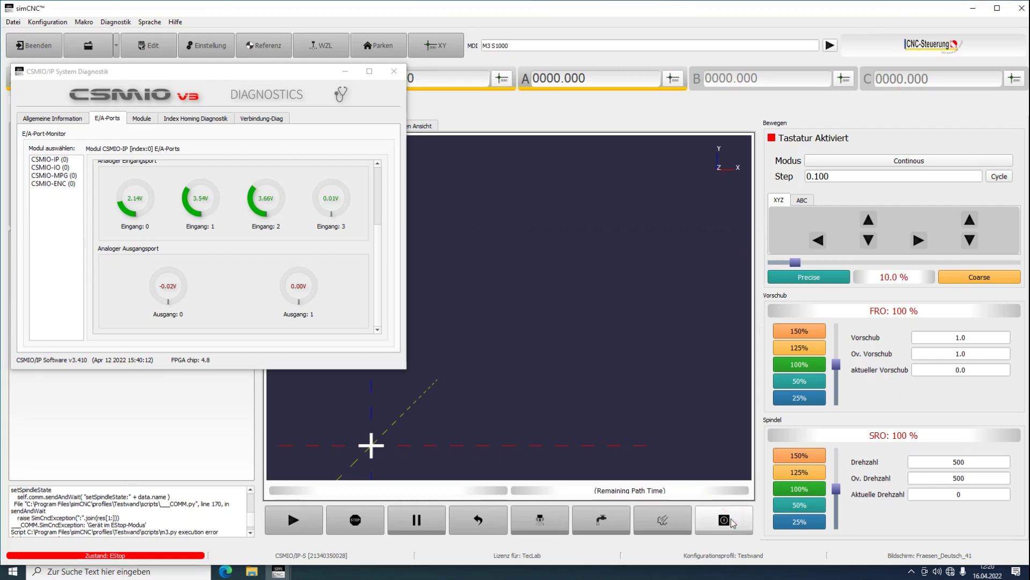
left_click(730, 519)
left_click(830, 47)
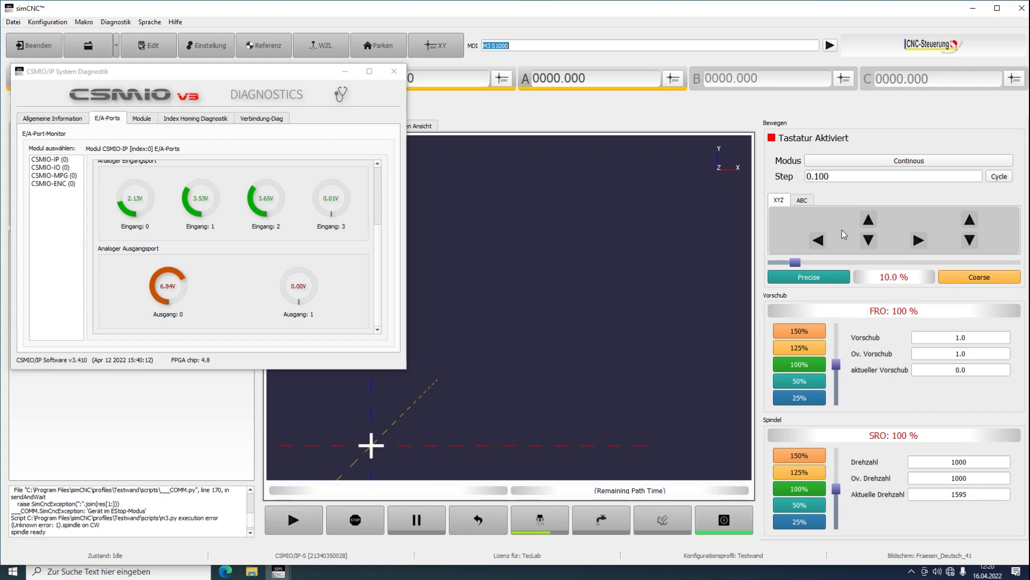
Change the MDI command to M3 S1450 and run it.
right_click(650, 46)
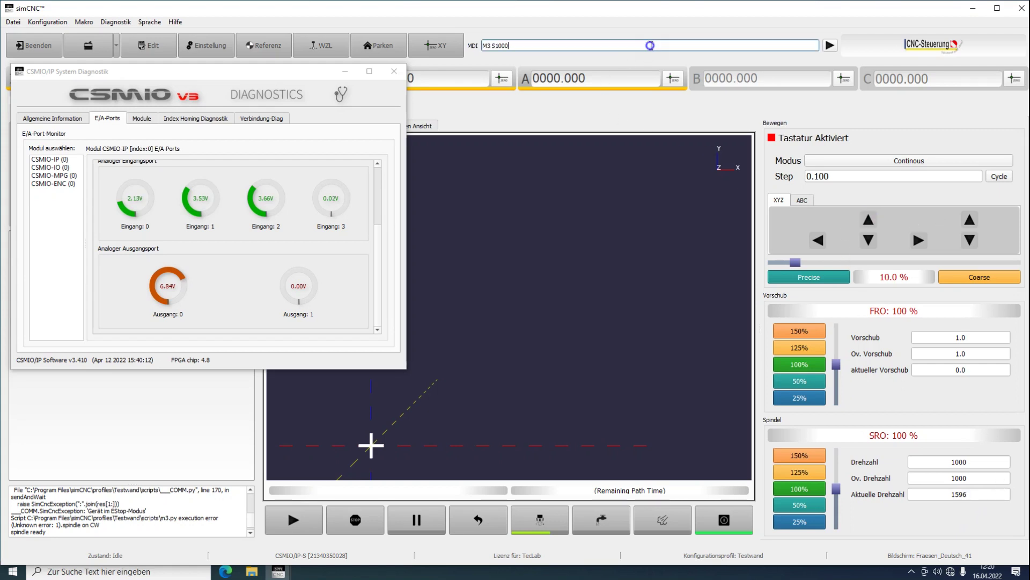
left_click(555, 34)
key("BackSpace")
key("BackSpace")
key("BackSpace")
key("BackSpace")
left_click(830, 45)
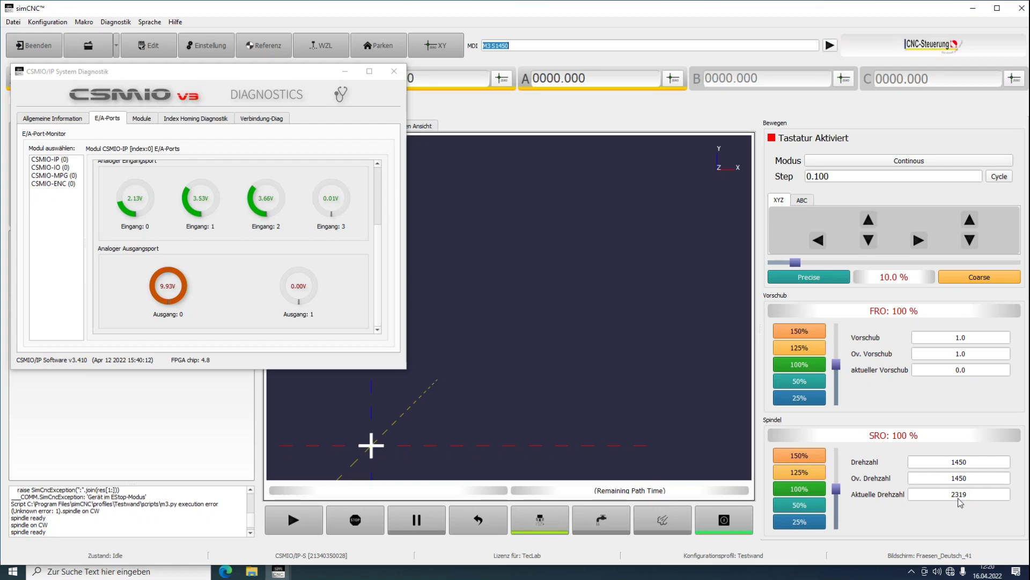
Run the spindle with the MDI command M3 S2000, and disable the machine.
left_click(522, 43)
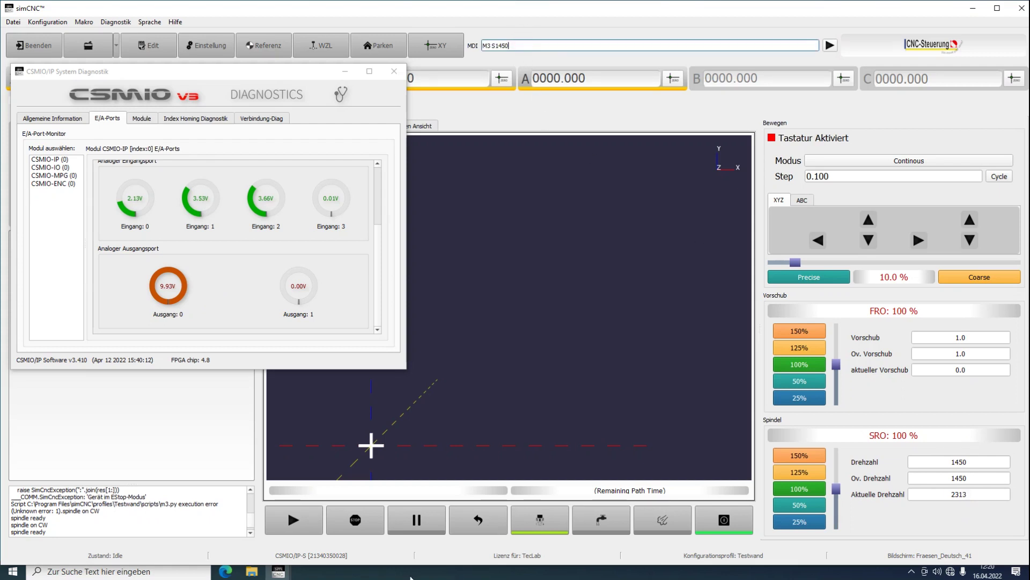
type("2000")
left_click(830, 45)
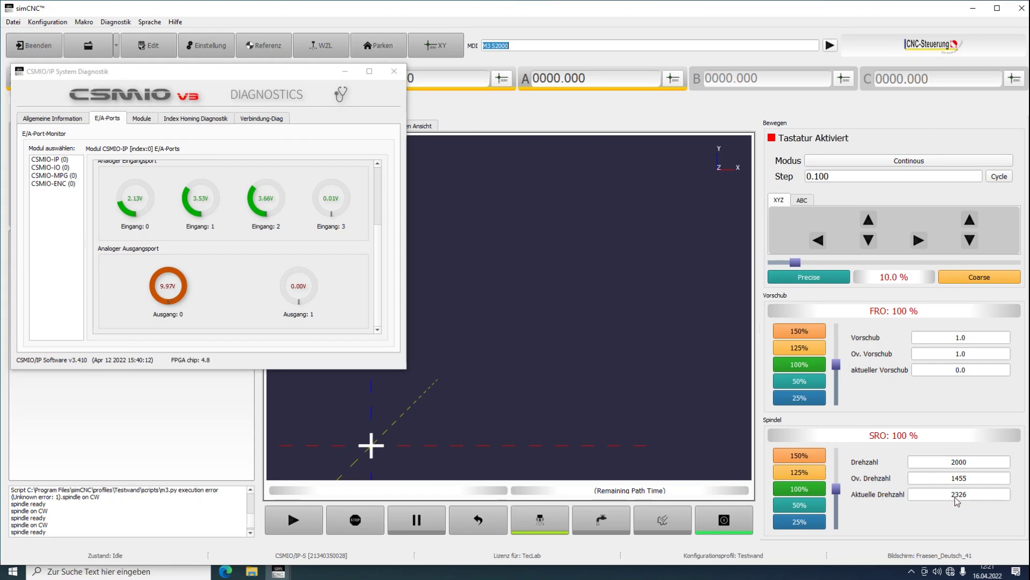
left_click(728, 524)
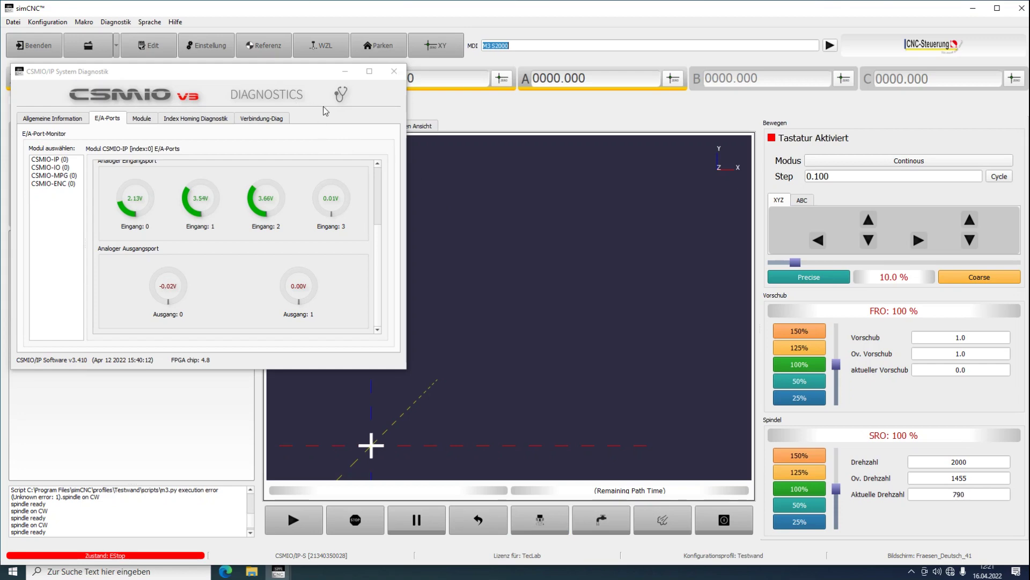
Set the spindle's Max Motordrehzahl to 2350 RPM and close the configuration.
left_click(209, 46)
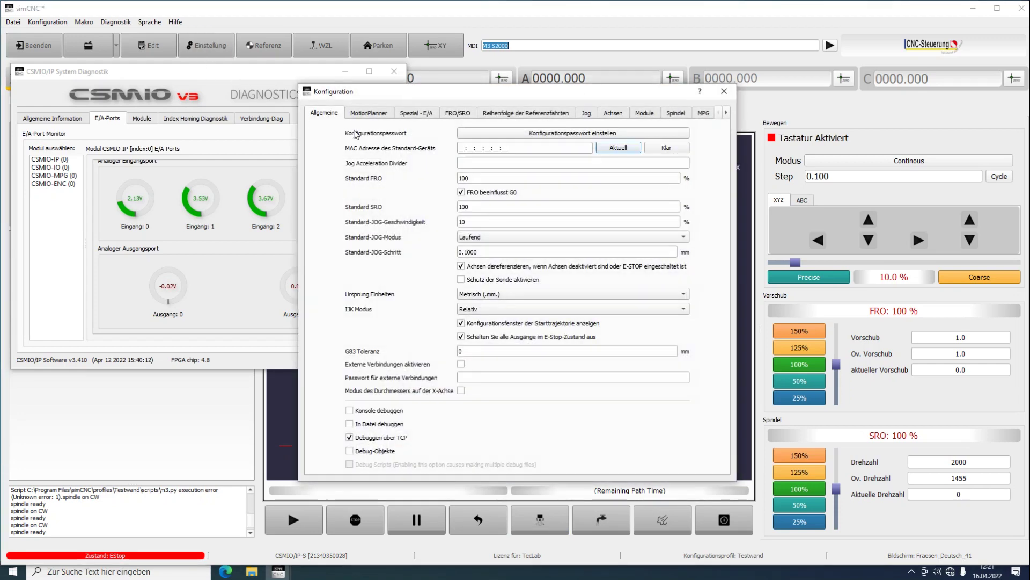
left_click(676, 113)
left_click(451, 339)
key("ctrl+a")
type("23")
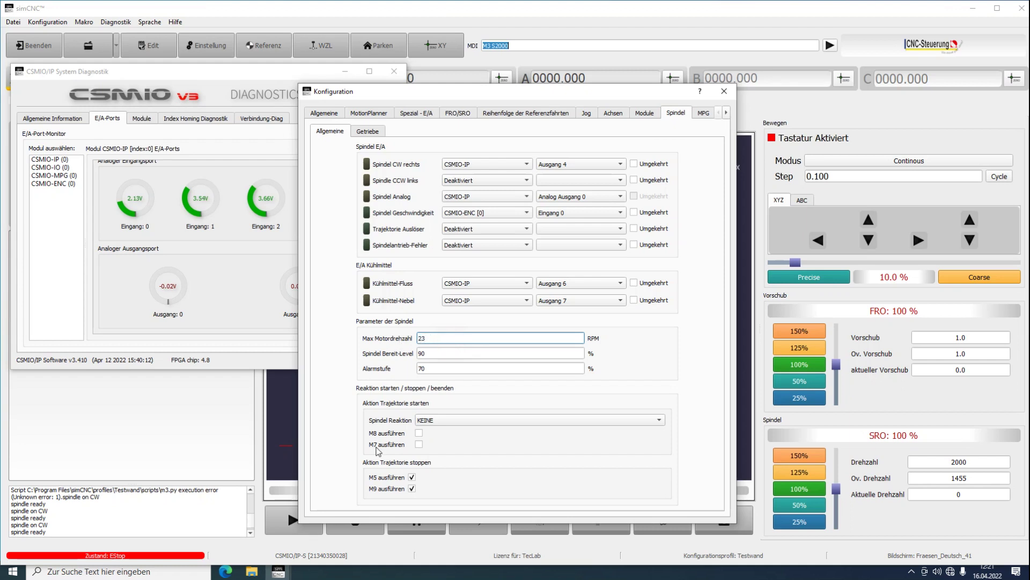
type("50")
left_click(724, 91)
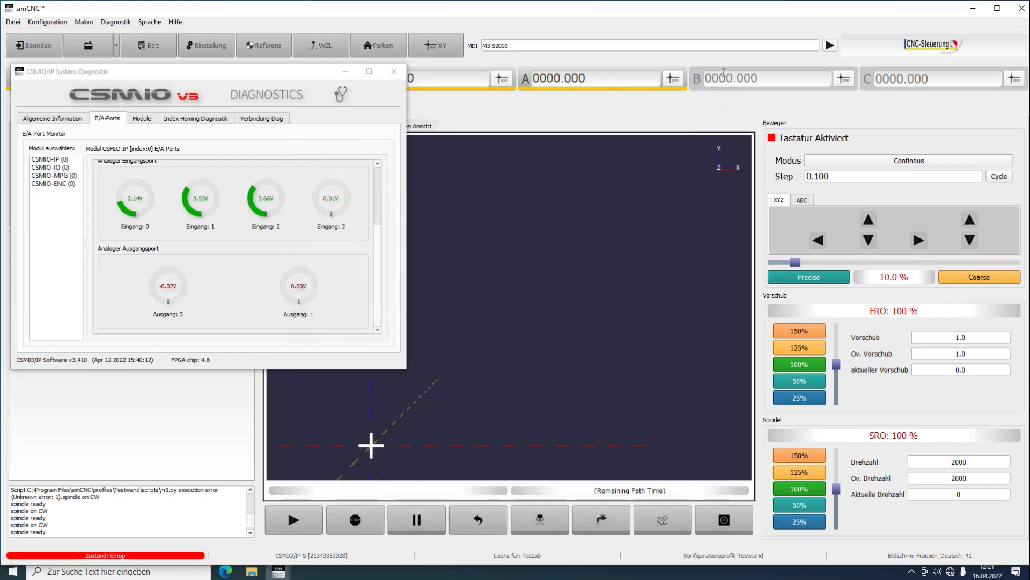
Enter the MDI command M3 S2100, enable the machine and run the command.
left_click_drag(495, 46, 509, 46)
type("210")
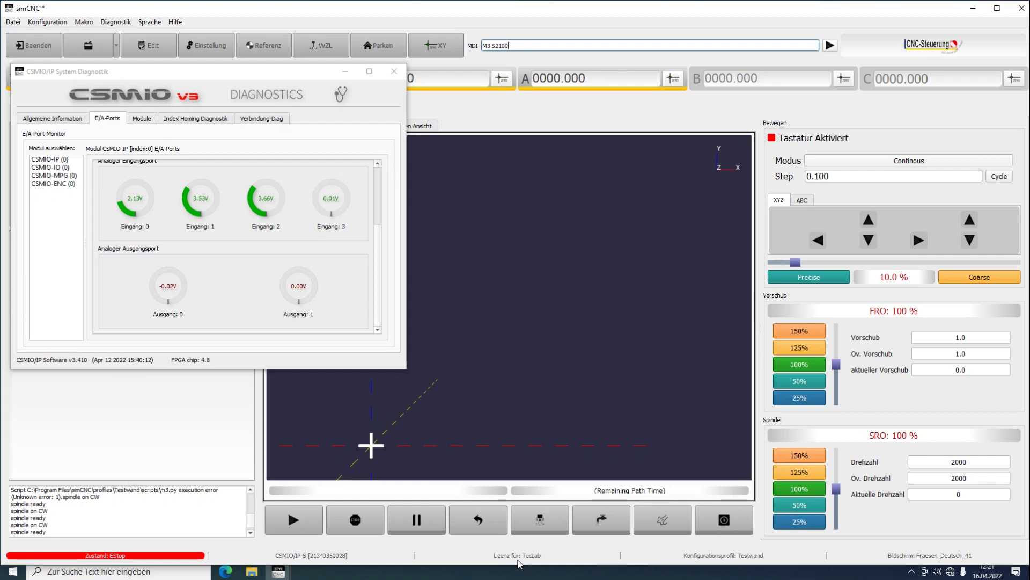
left_click(709, 516)
left_click(830, 45)
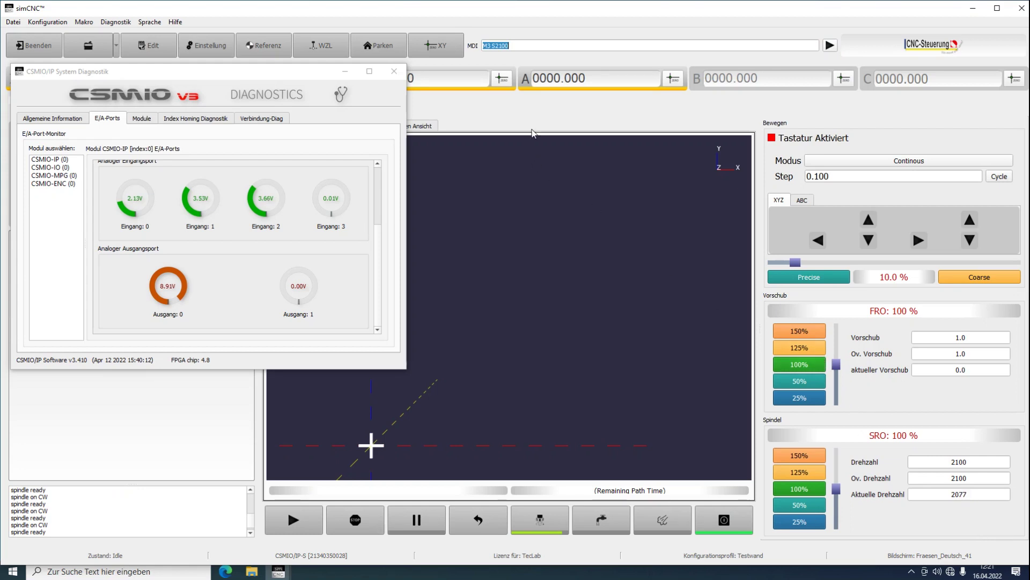
Run the spindle with the MDI command M3 S2500, and disable the machine.
left_click_drag(499, 46, 529, 48)
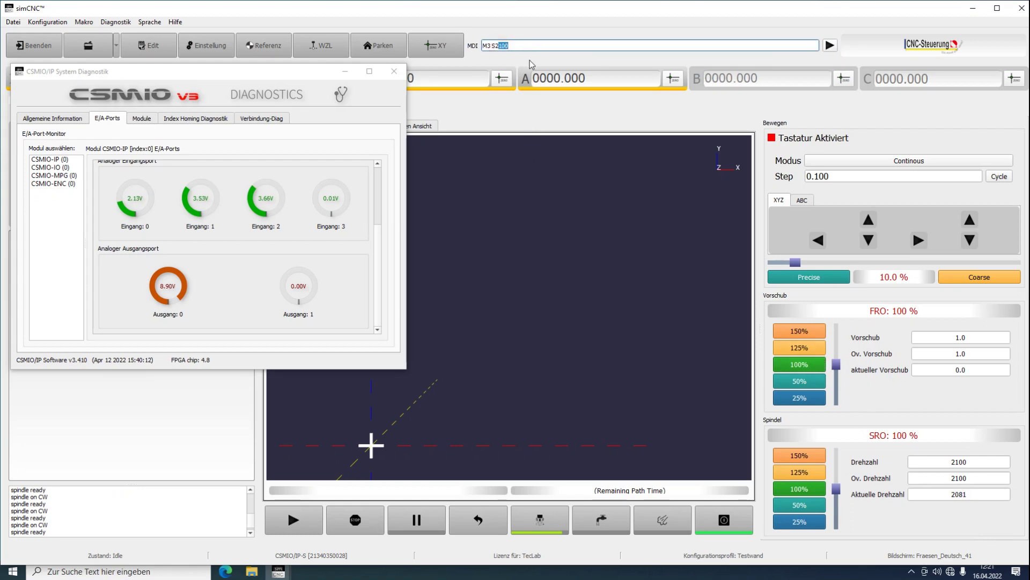
type("500")
left_click(830, 46)
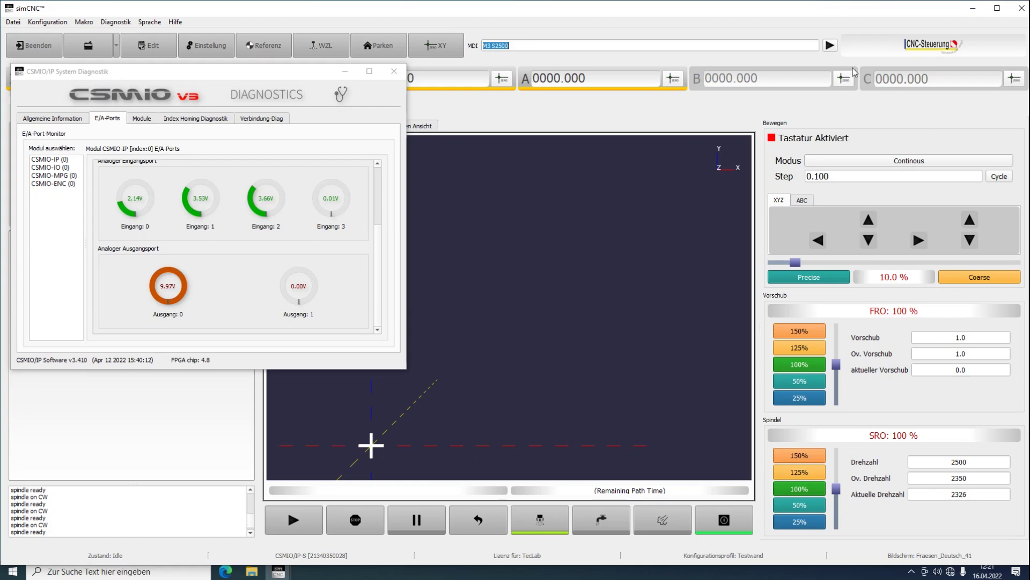
left_click(830, 46)
left_click(724, 519)
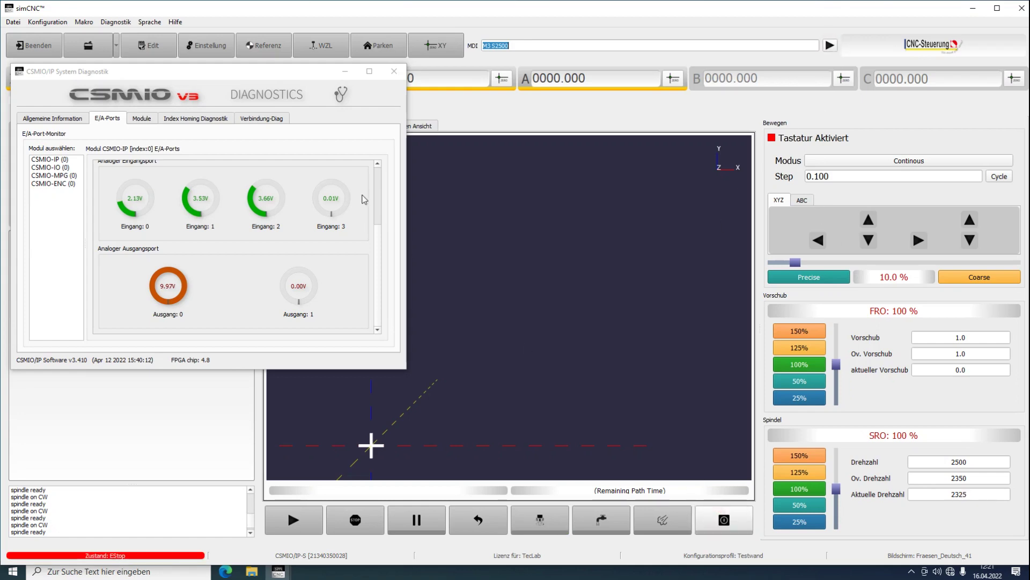
Set the spindle's Max Motordrehzahl to 2325 RPM and close the configuration.
left_click(199, 48)
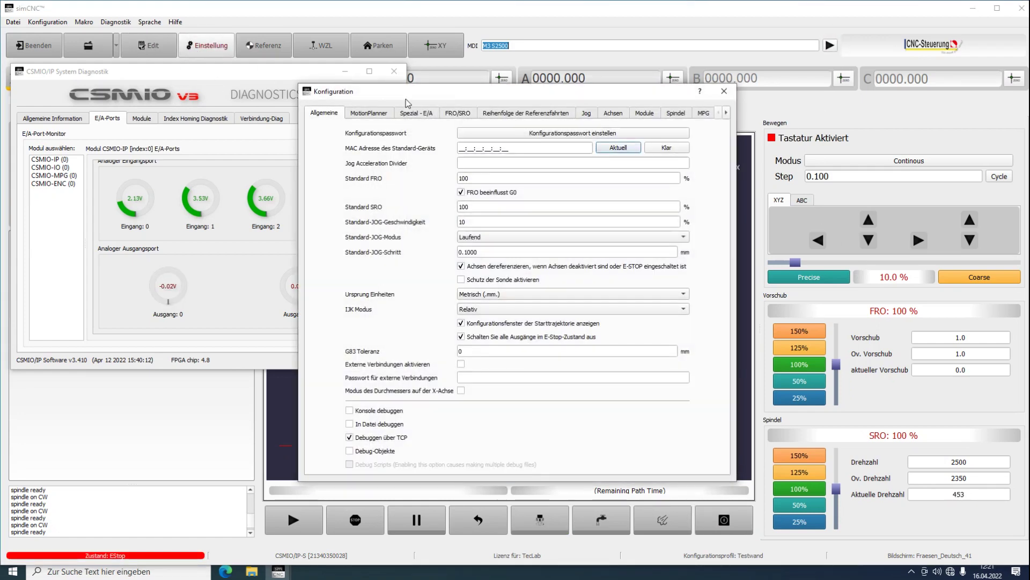
left_click(676, 114)
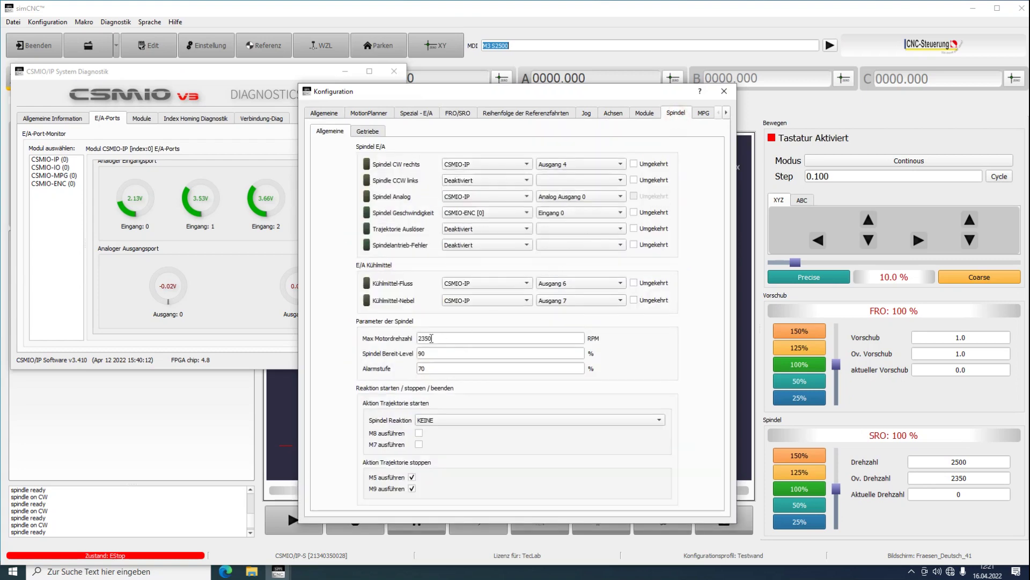
left_click_drag(425, 338, 439, 343)
type("25")
left_click(724, 92)
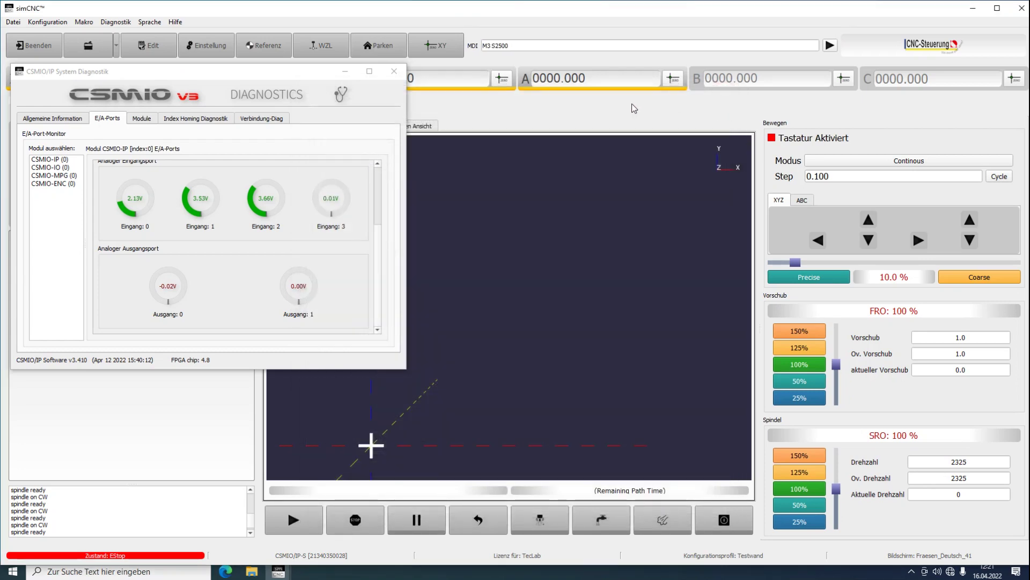
Enter the MDI command M3 S2325 and run it with the machine enabled.
left_click_drag(495, 46, 554, 55)
type("2")
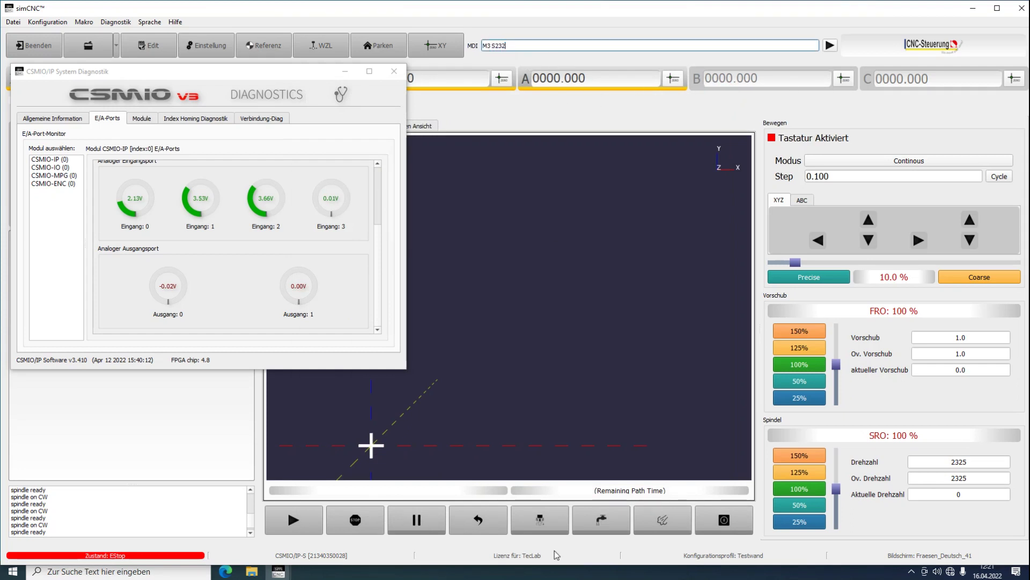
left_click(831, 45)
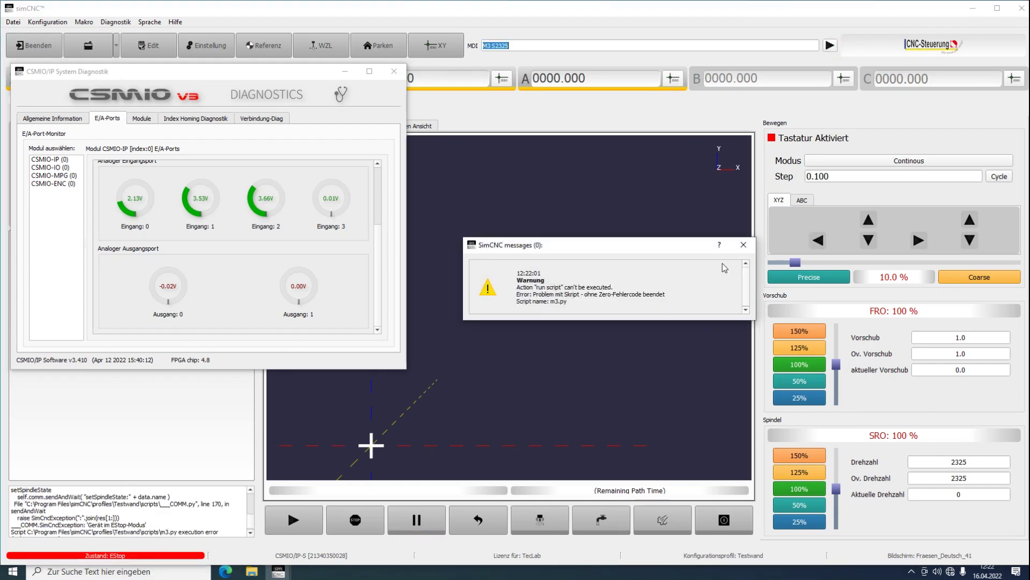
left_click(744, 246)
left_click(723, 519)
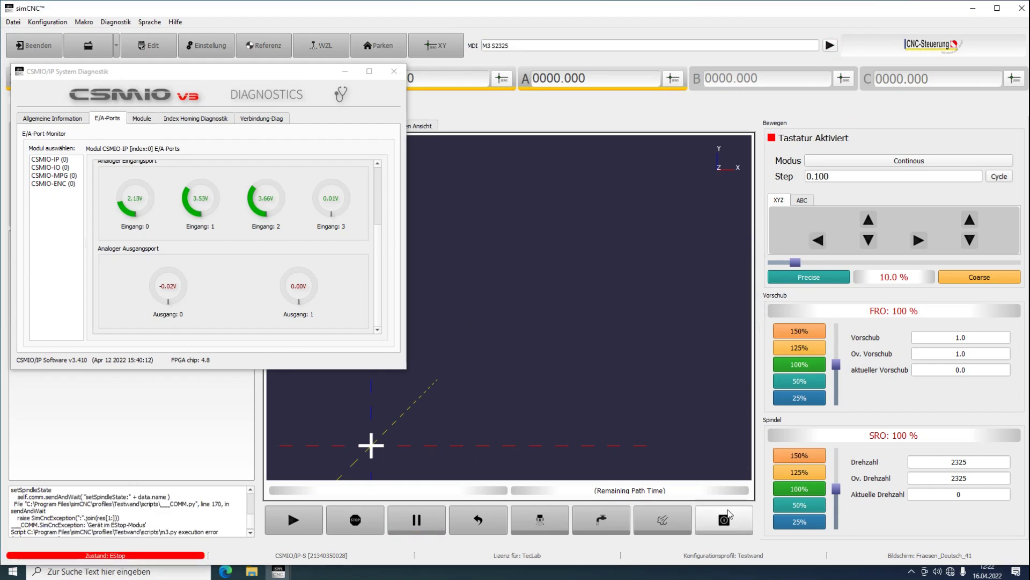
left_click(830, 47)
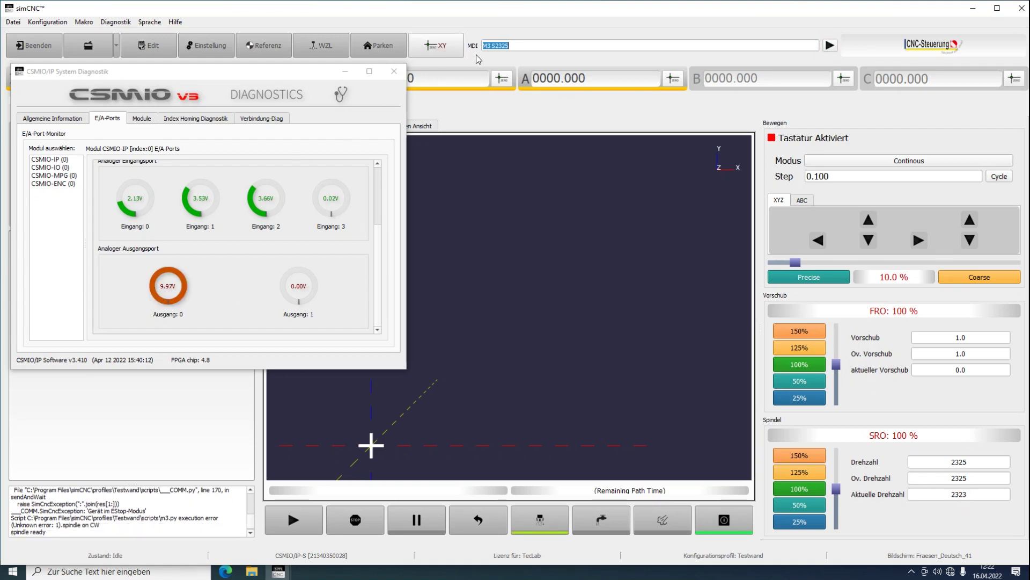
Change the running spindle's speed with the MDI command S1000.
type("S1000")
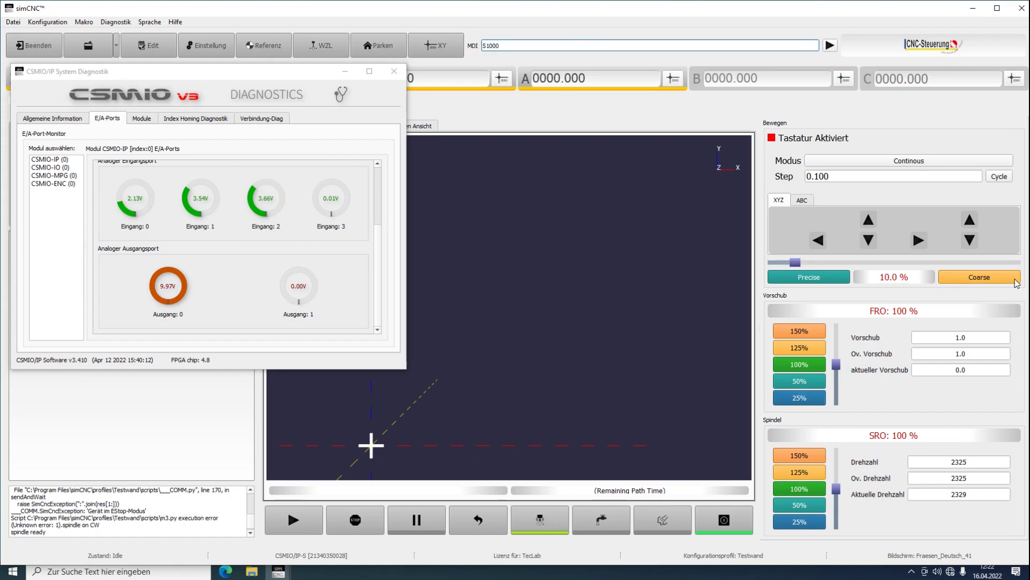
left_click(830, 45)
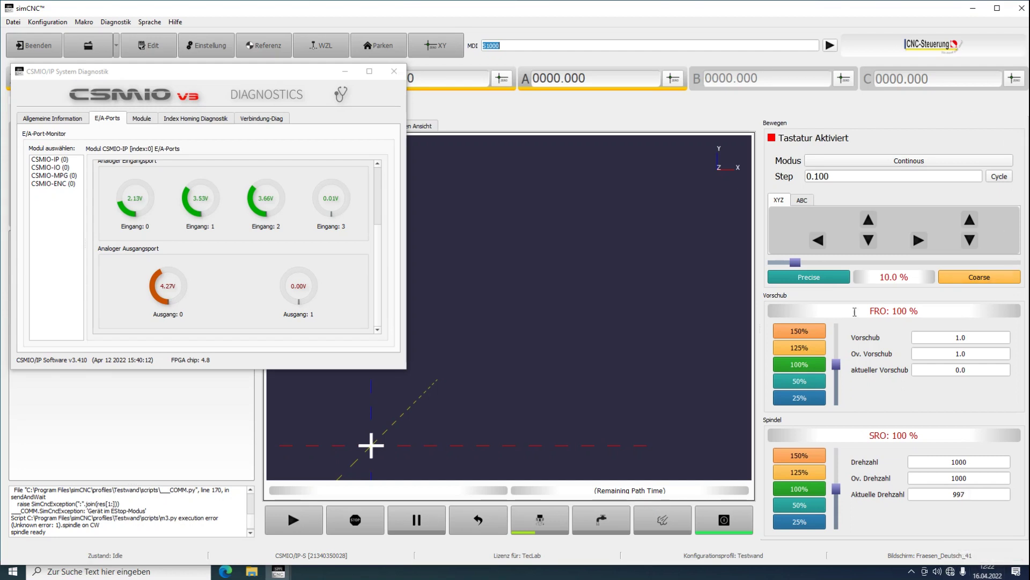
Disable the machine and open the general spindle settings, moving the configuration window clear of the diagnostics window.
left_click(700, 513)
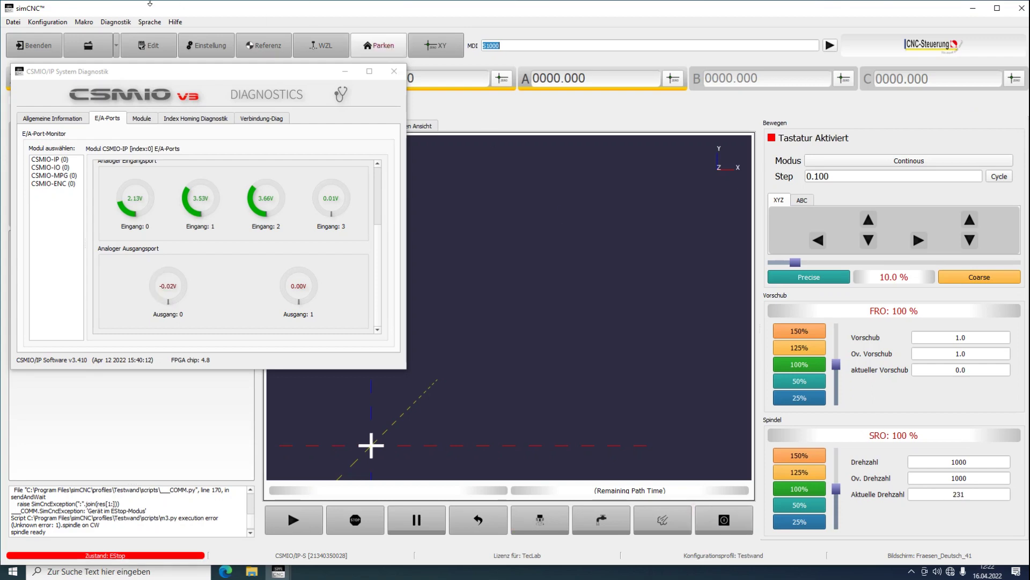
left_click(206, 45)
left_click(675, 114)
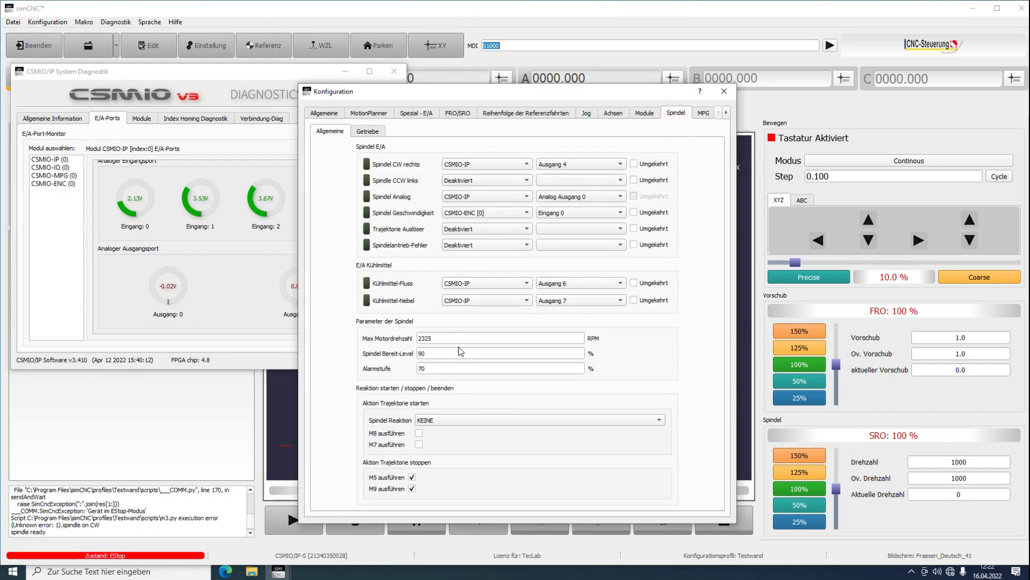
left_click(454, 336)
double_click(417, 338)
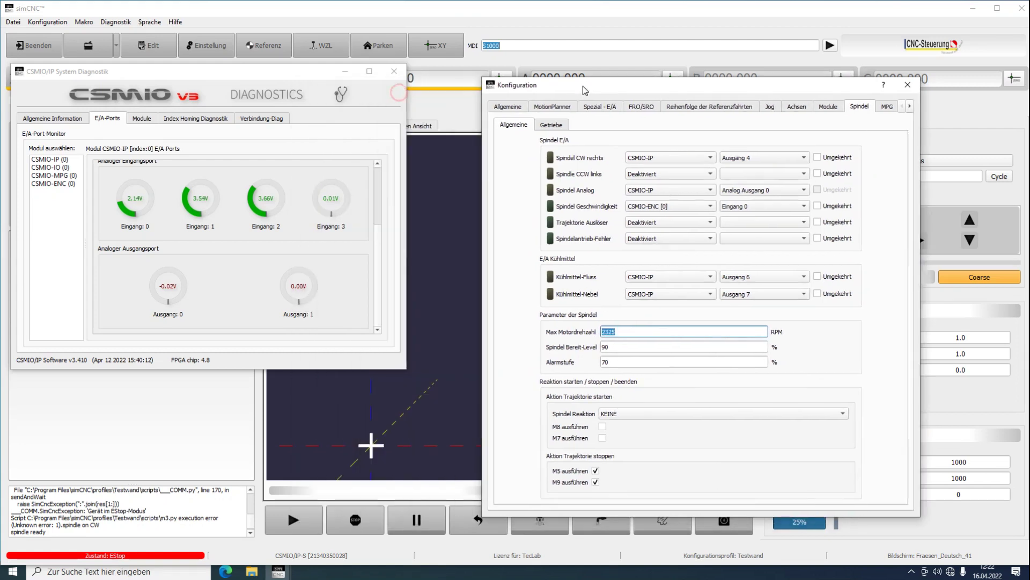
left_click_drag(400, 91, 583, 85)
Try assigning the Spindle CCW links output to CSMIO-IP, Ausgang 2.
left_click(706, 174)
left_click(693, 184)
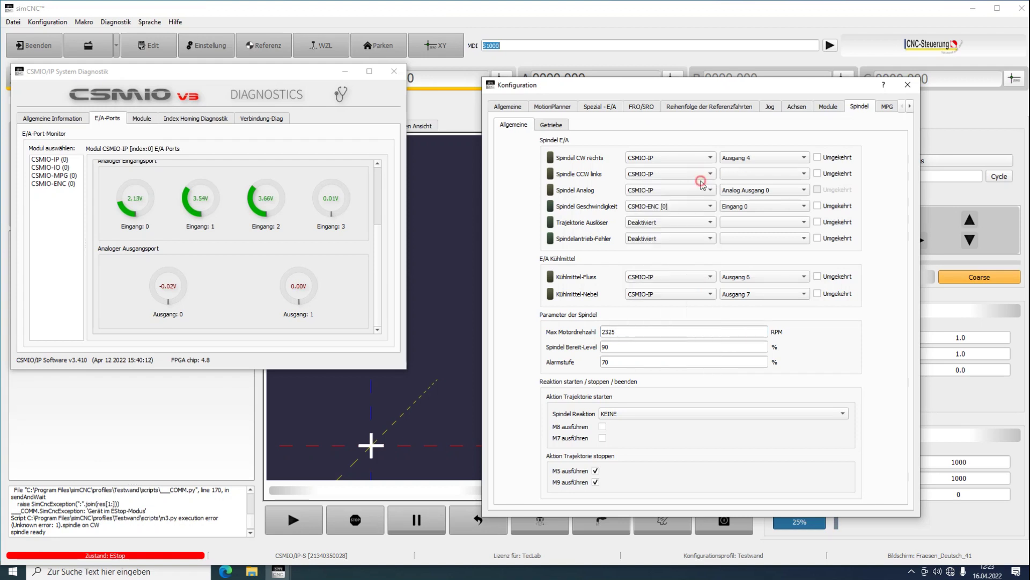
left_click(694, 179)
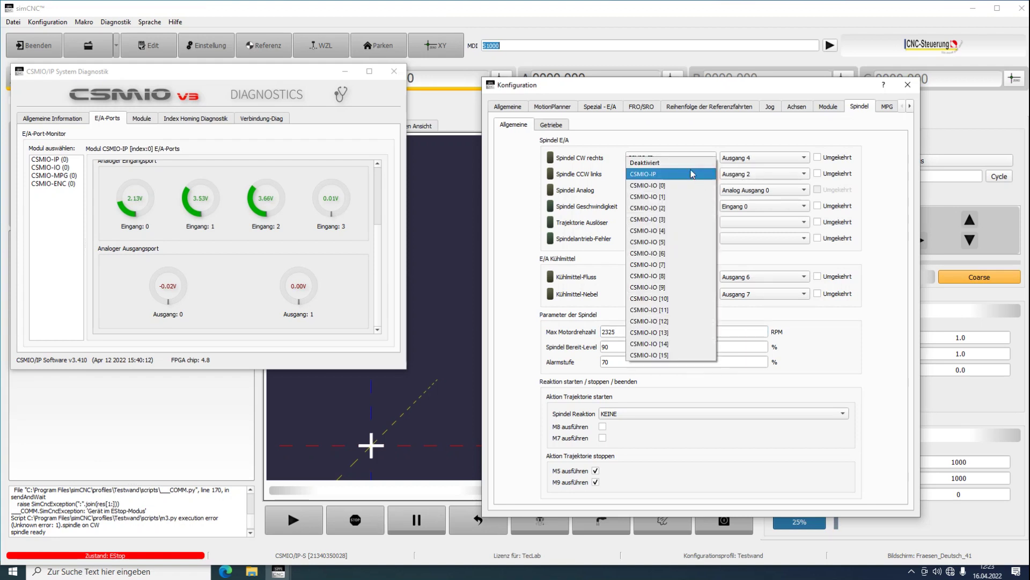
left_click(689, 161)
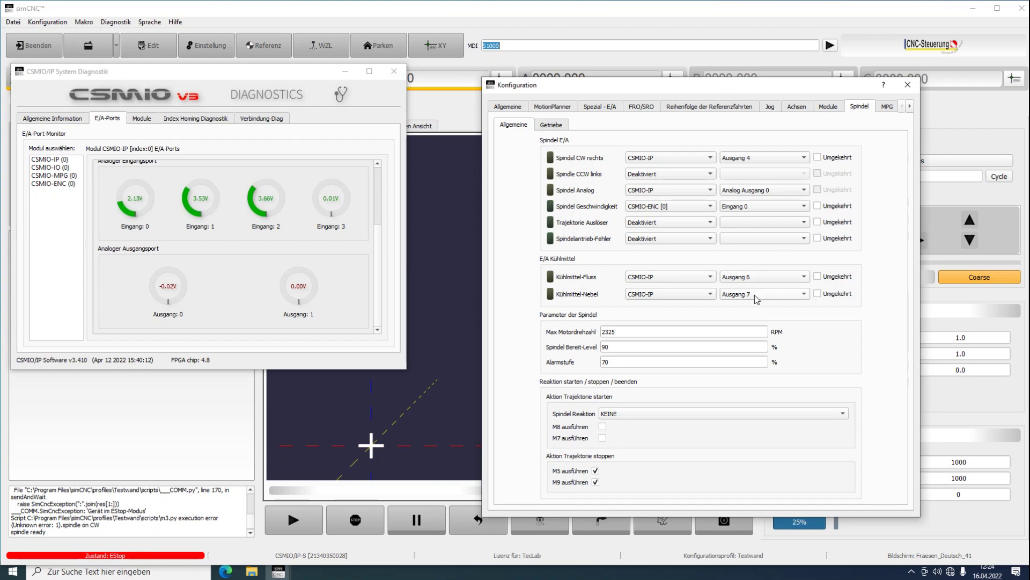
Close the configuration and re-enable the machine, with the CSMIO-IP module's digital ports shown in the diagnostics.
left_click(908, 85)
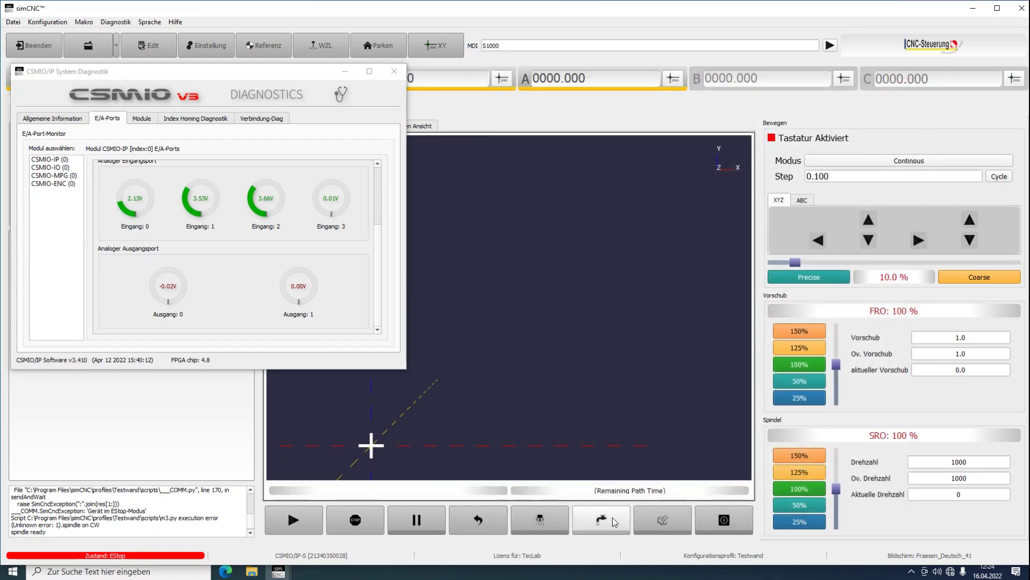
left_click(712, 522)
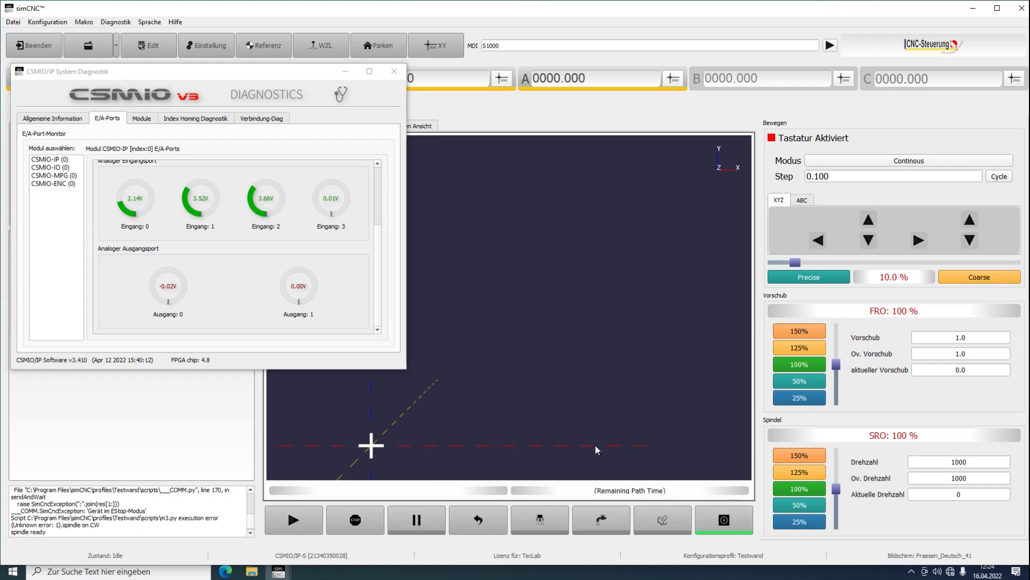
left_click(60, 159)
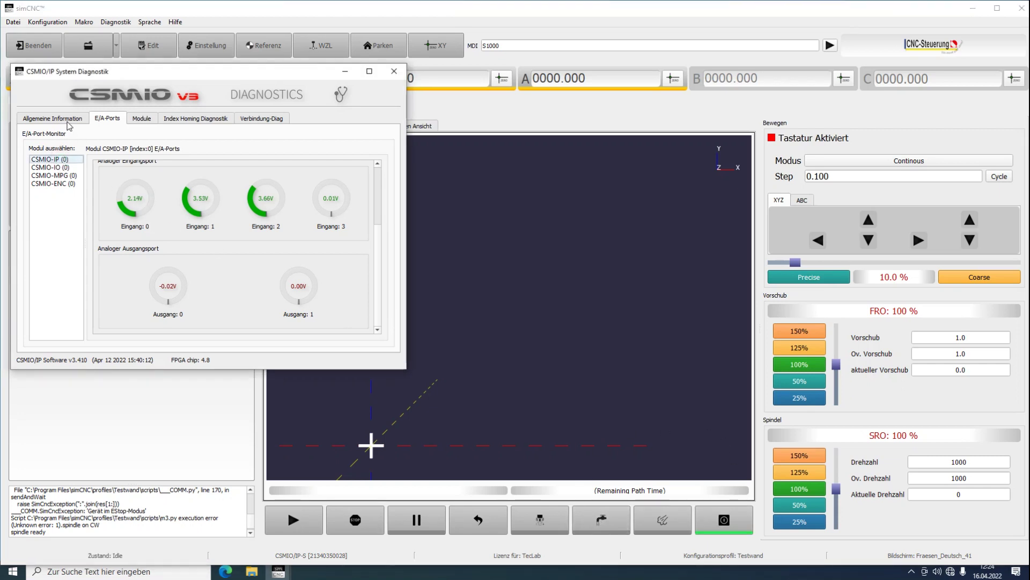
scroll(136, 188, "up", 3)
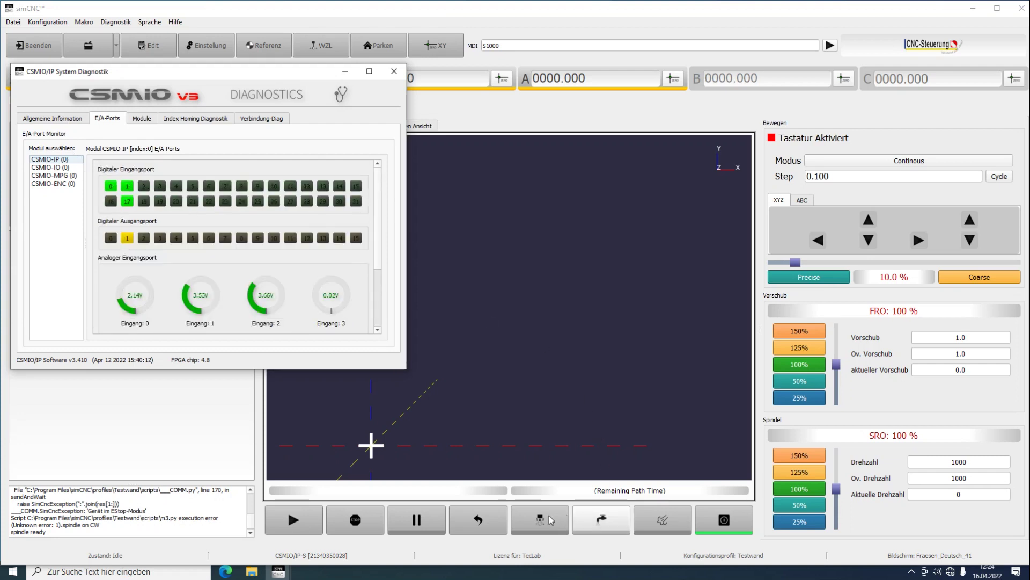
Test the flood and mist coolant outputs by switching both on, toggling mist repeatedly, and switching both off.
left_click(597, 526)
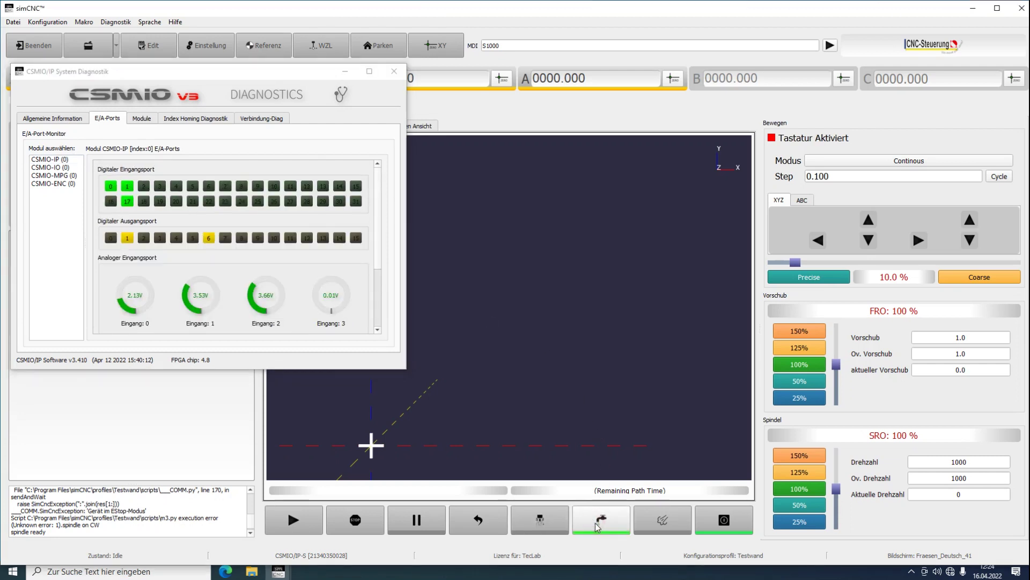
left_click(658, 528)
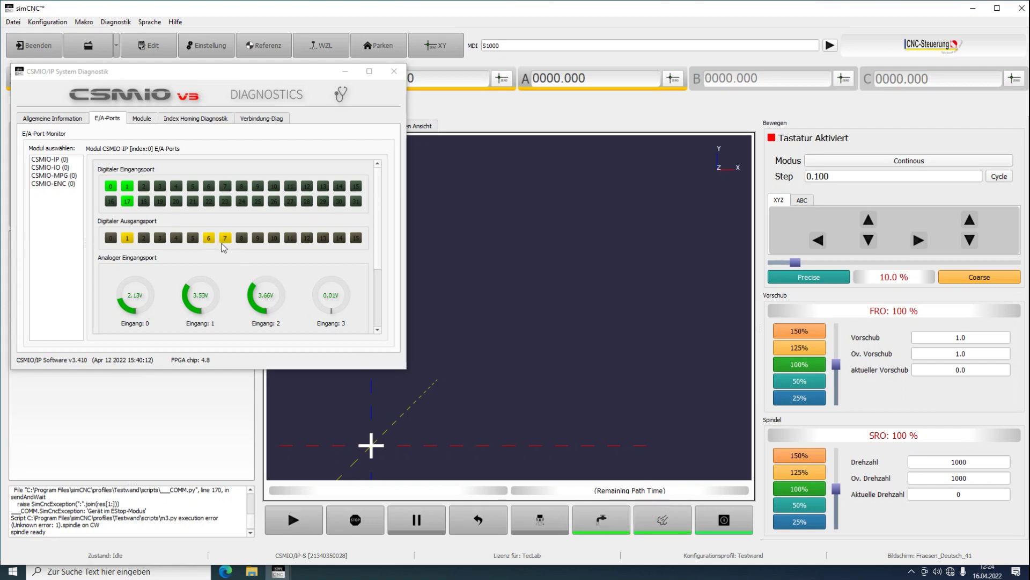
left_click(672, 524)
left_click(672, 524)
left_click(673, 524)
left_click(673, 524)
left_click(601, 519)
left_click(663, 519)
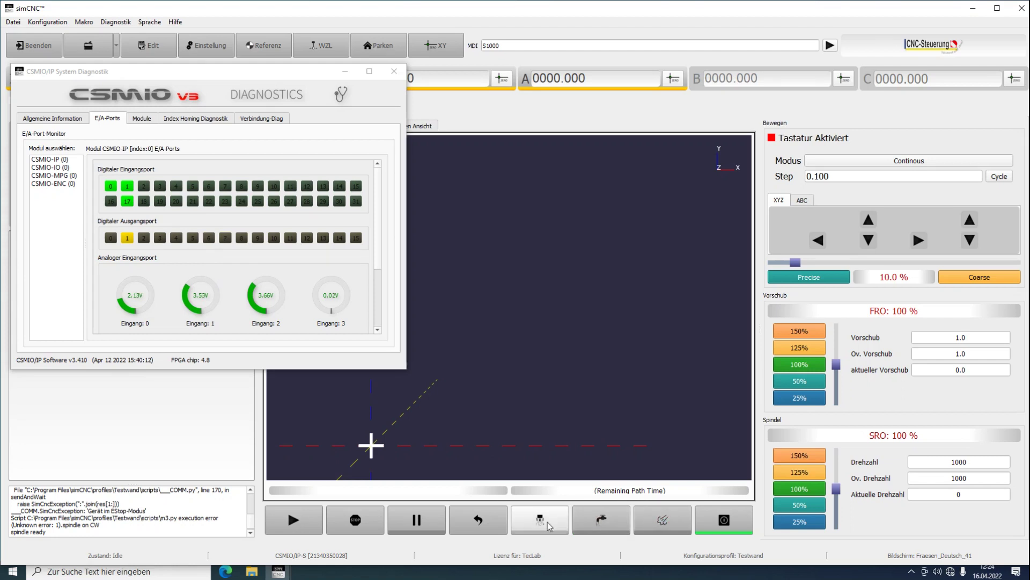
Test the spindle output by switching the spindle on and off twice.
left_click(541, 521)
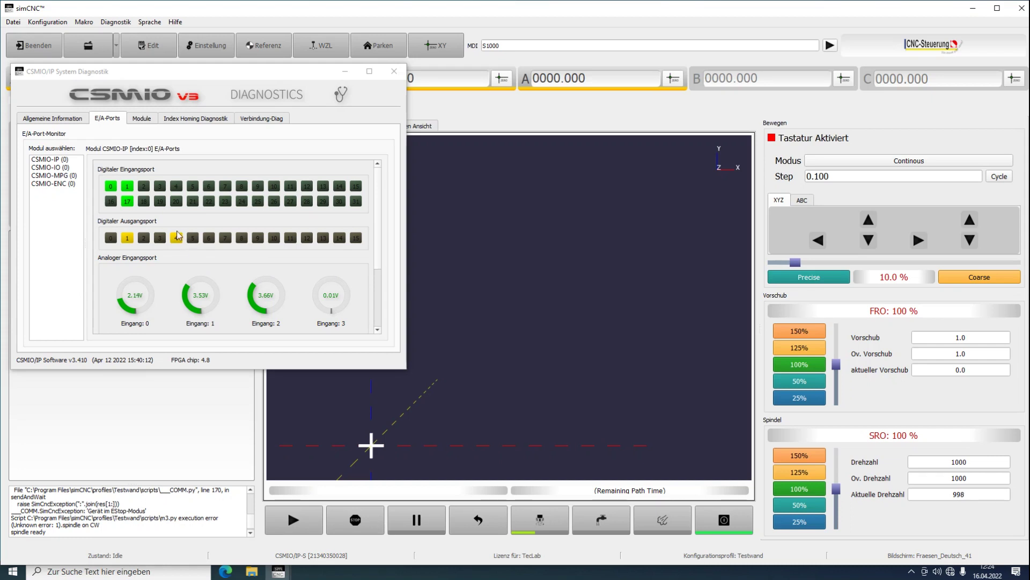
left_click(551, 525)
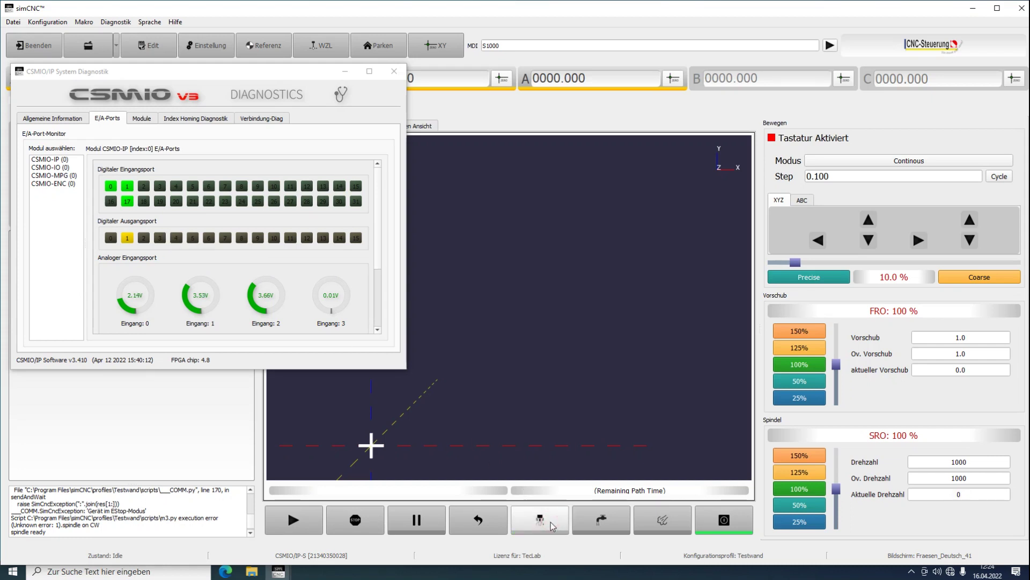
left_click(551, 525)
left_click(551, 525)
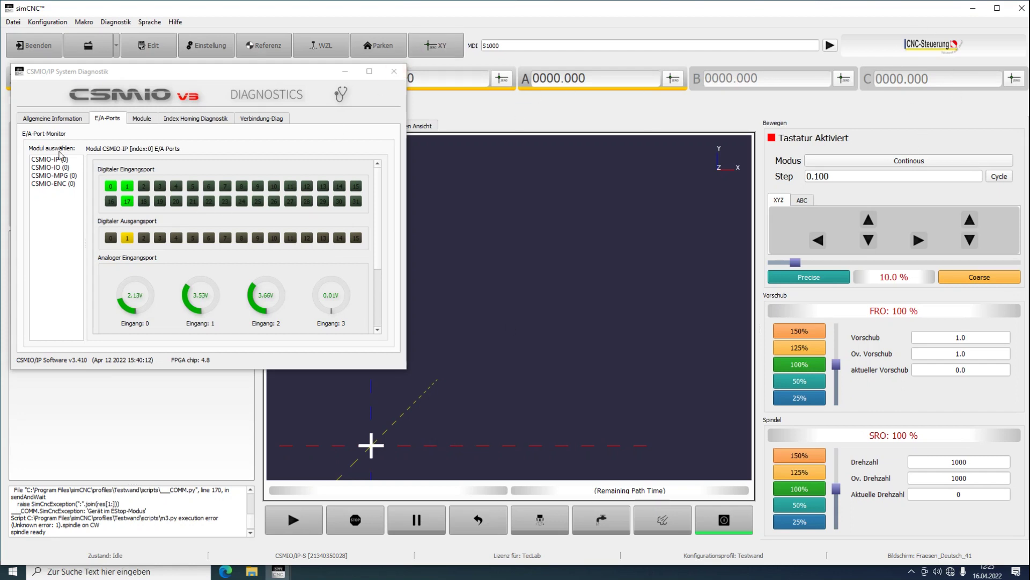
Display the general position registers in the diagnostics and jog Z in the positive and X in the negative direction.
left_click(67, 120)
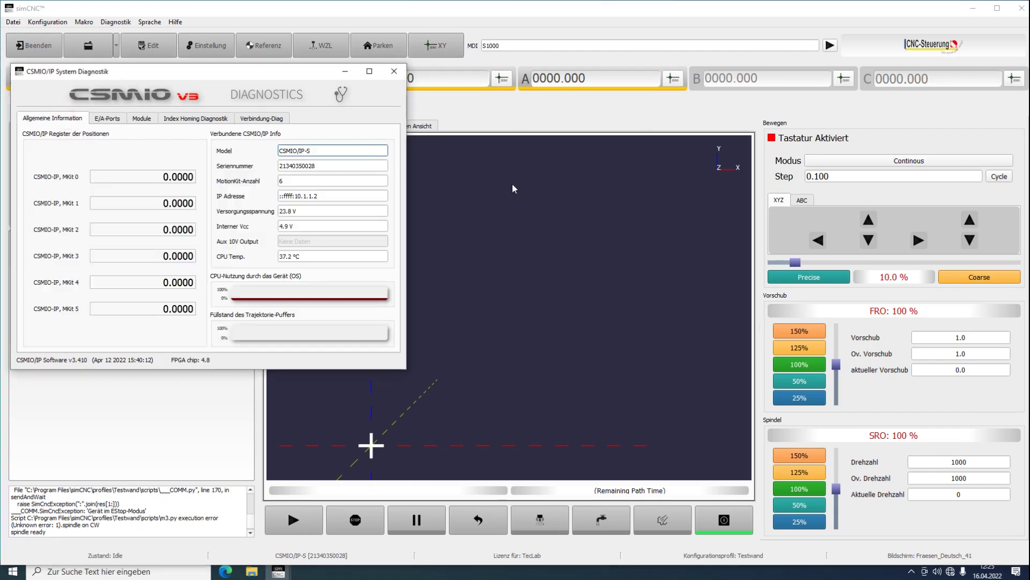
left_click(971, 222)
left_click(971, 222)
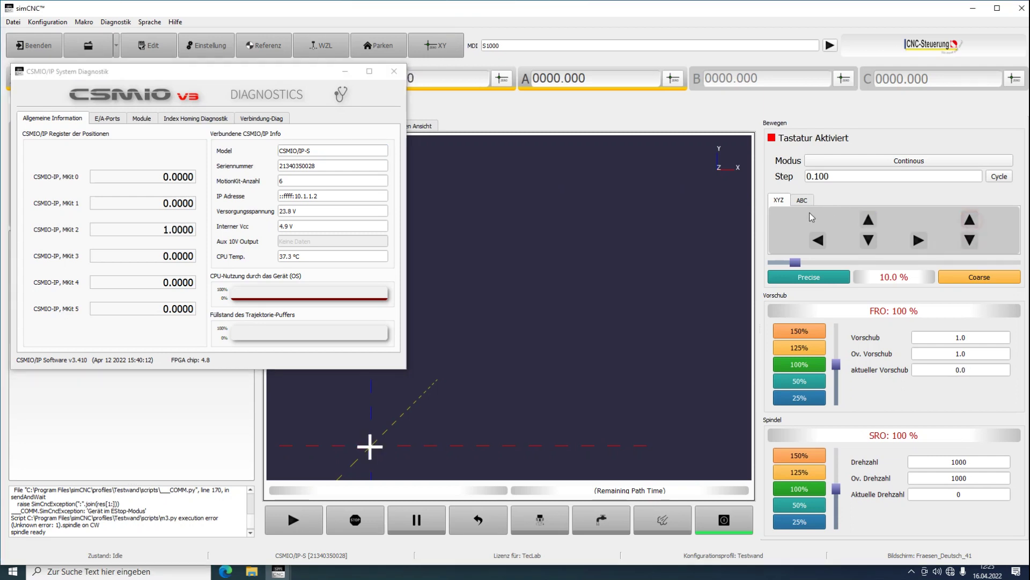
left_click(818, 241)
left_click(817, 241)
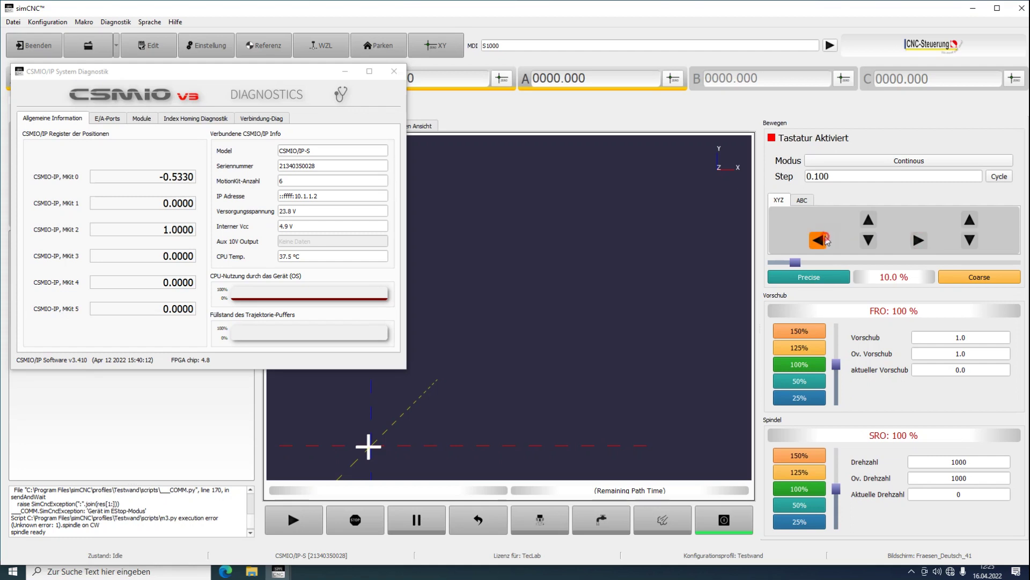
Jog the Y and Z axes in both directions to check their position registers in the diagnostics.
left_click(873, 224)
left_click(869, 240)
left_click(868, 221)
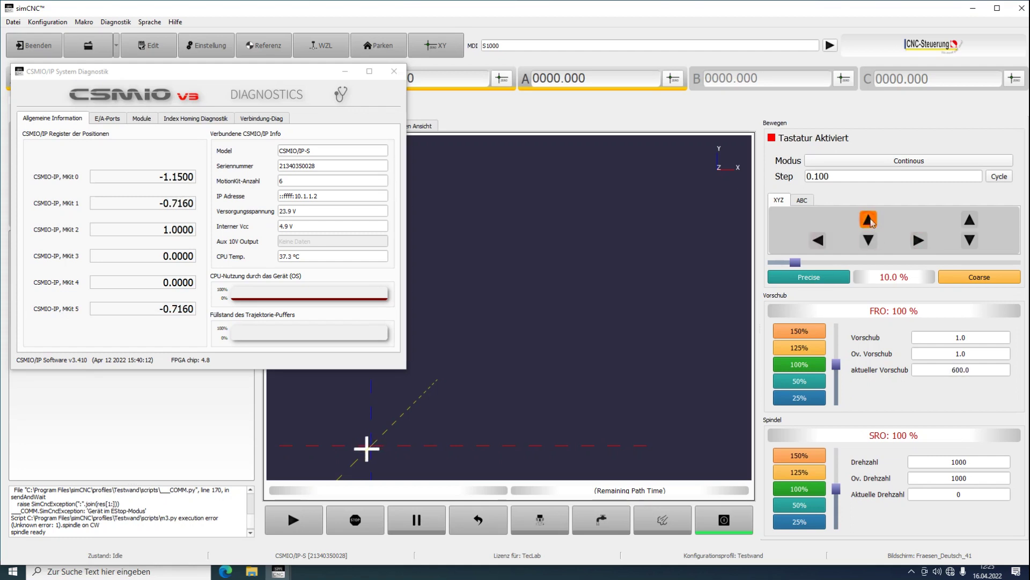
left_click(968, 240)
left_click(969, 220)
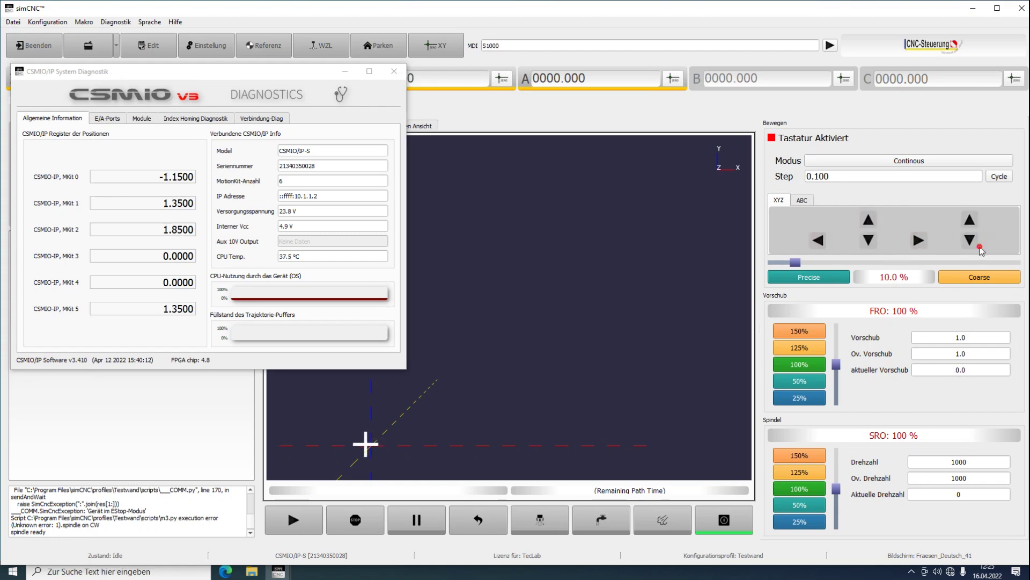
left_click(969, 240)
Jog the A axis in both directions using the ABC jog controls.
left_click(802, 200)
left_click(825, 222)
left_click(828, 240)
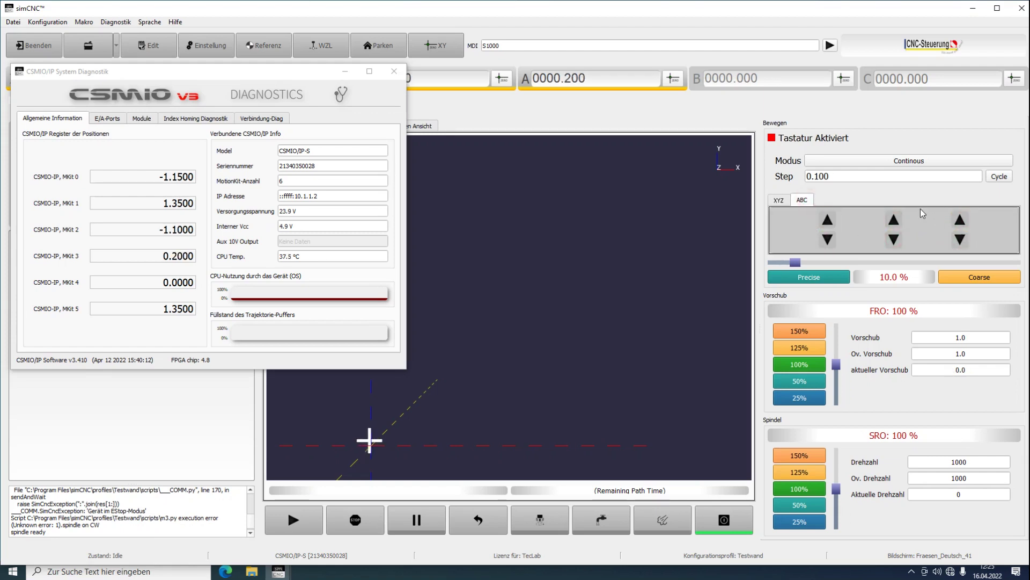
Return to the XYZ jog controls and jog Y back and forth, followed by Z in the negative direction.
left_click(779, 200)
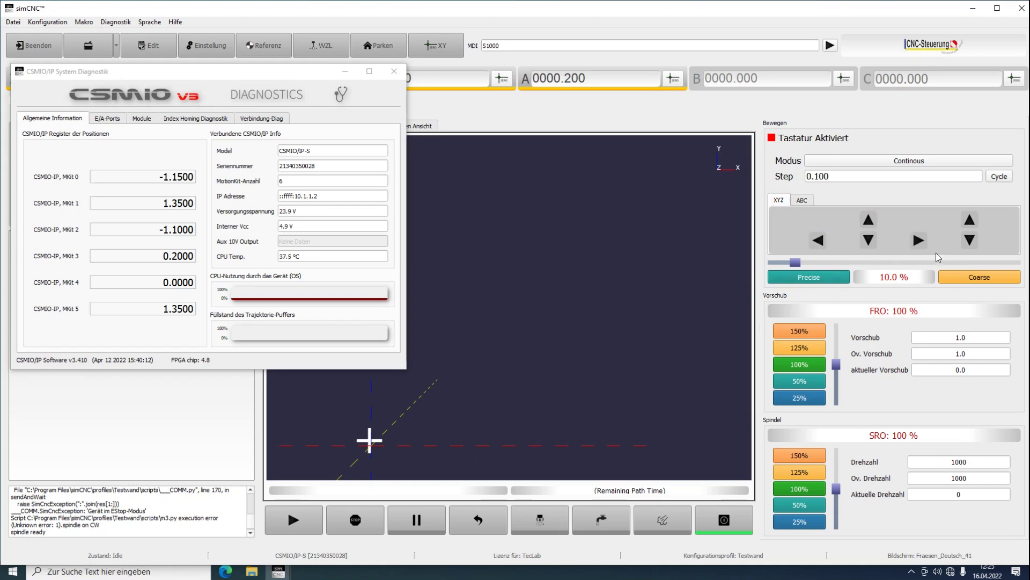
left_click(868, 220)
left_click(869, 240)
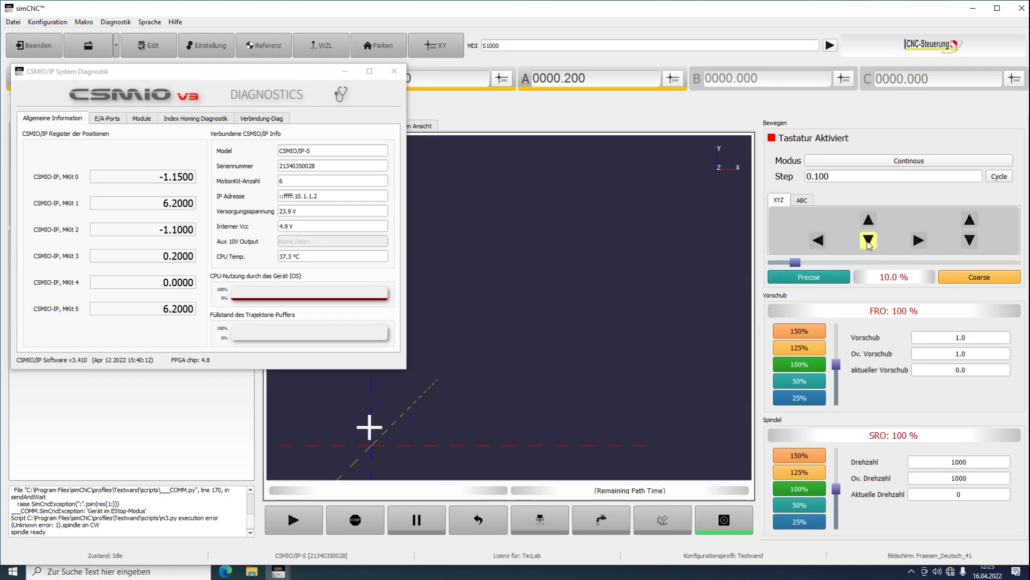
left_click(869, 221)
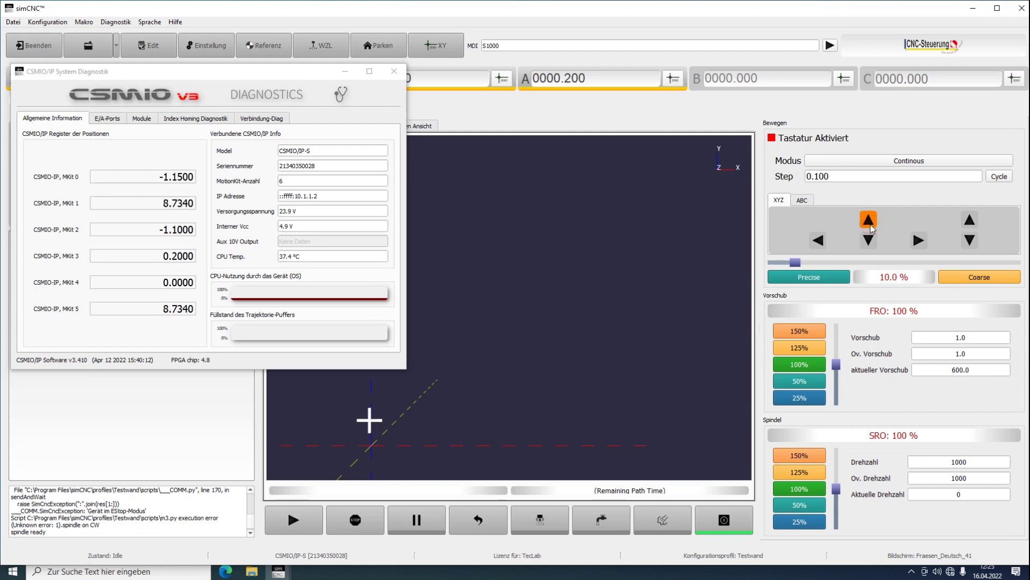
left_click(868, 240)
left_click(969, 240)
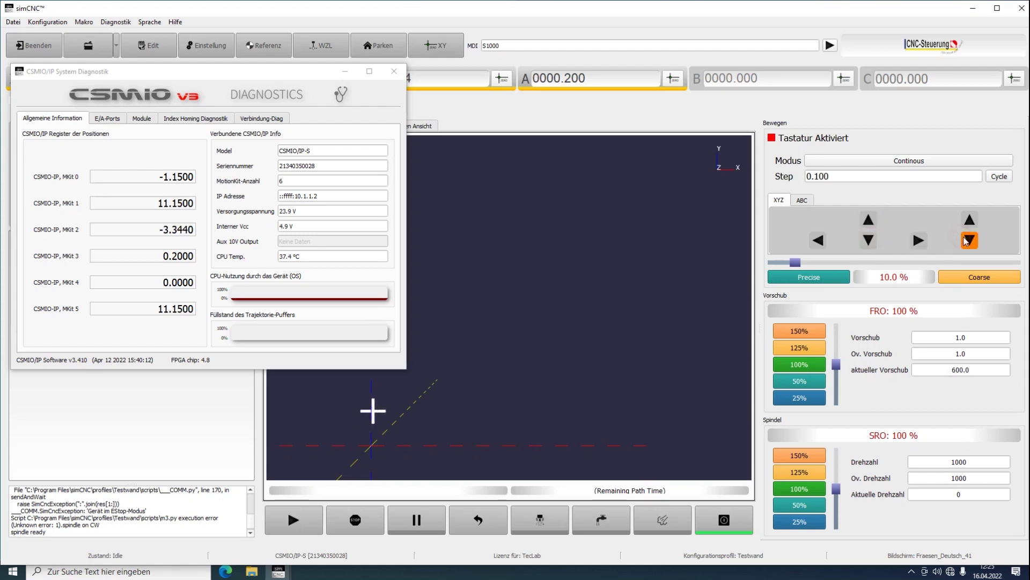
Jog Z up and down again and move Y in both directions at the 10% jog speed.
left_click(967, 226)
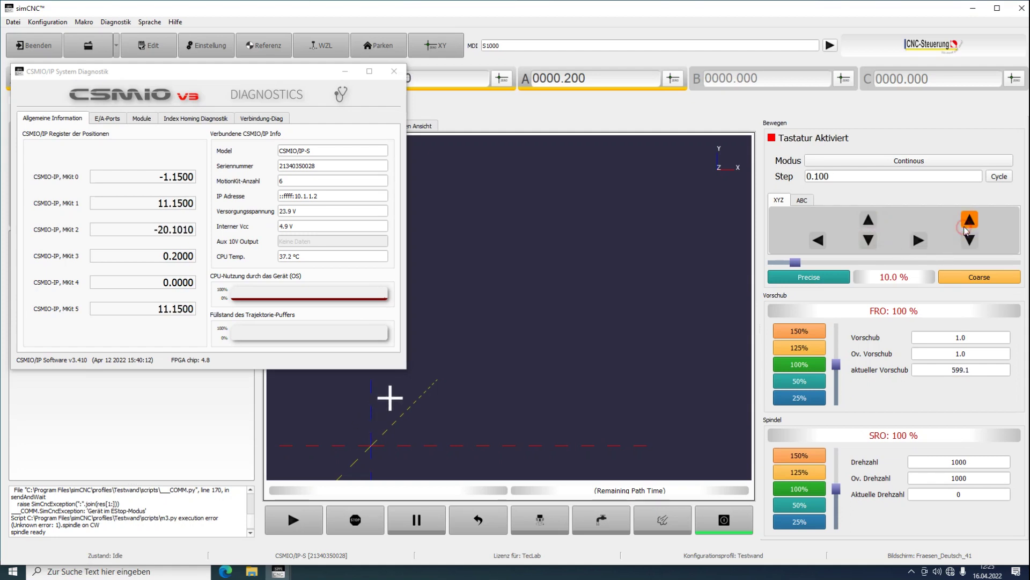
left_click_drag(965, 229, 963, 231)
left_click(970, 240)
left_click(875, 242)
left_click_drag(875, 241, 869, 222)
left_click(869, 221)
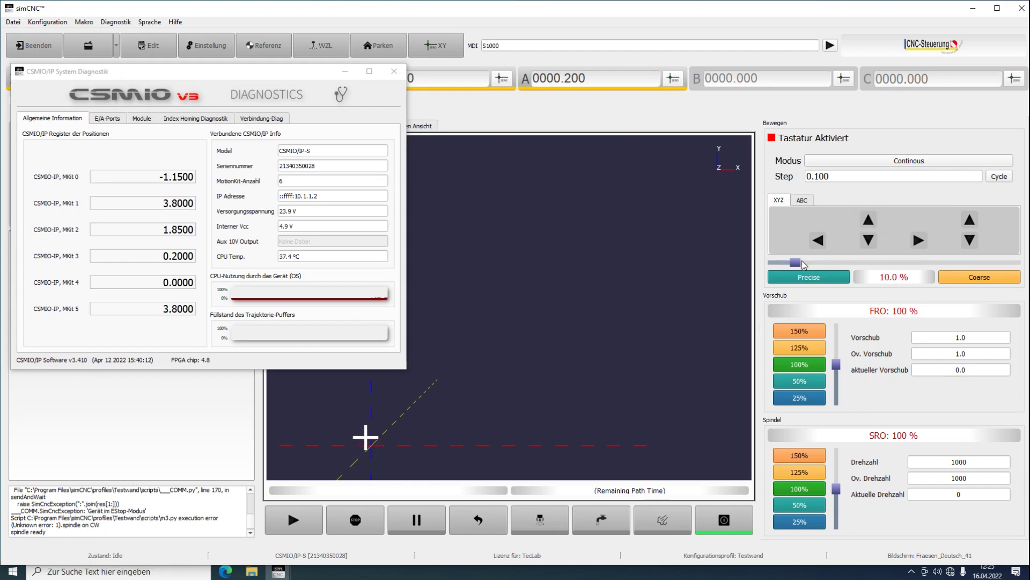
Set the jog speed to 100% and jog the Y, Z and X axes in both directions.
left_click_drag(794, 264, 1016, 263)
left_click_drag(869, 241, 869, 224)
left_click_drag(970, 241, 970, 240)
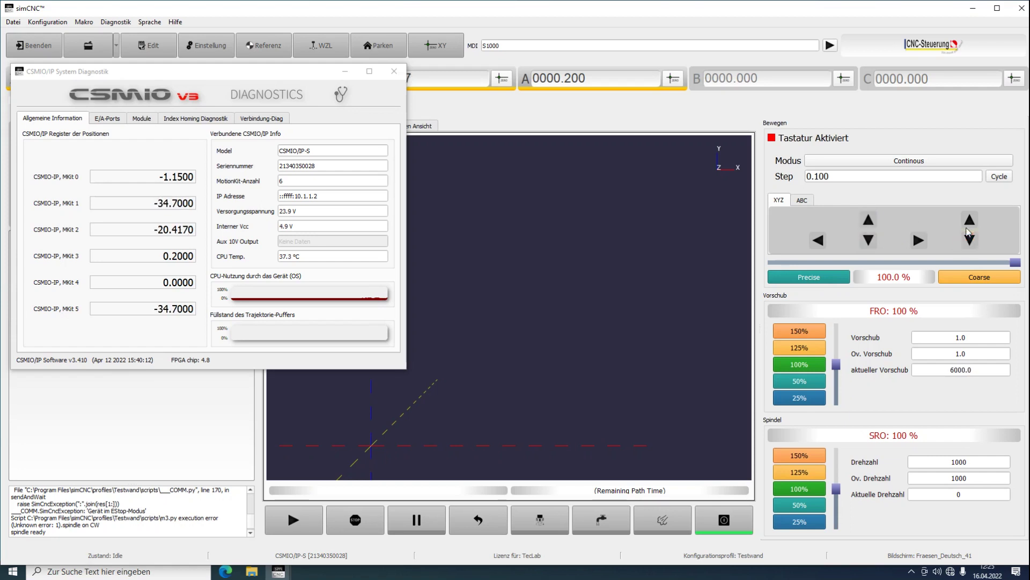
left_click(970, 243)
left_click(969, 243)
left_click_drag(969, 222, 870, 240)
left_click_drag(868, 220, 818, 240)
left_click_drag(915, 242, 916, 247)
Move the diagnostics window off the axis position displays and dismiss the E-Stop warnings.
left_click_drag(323, 74, 903, 69)
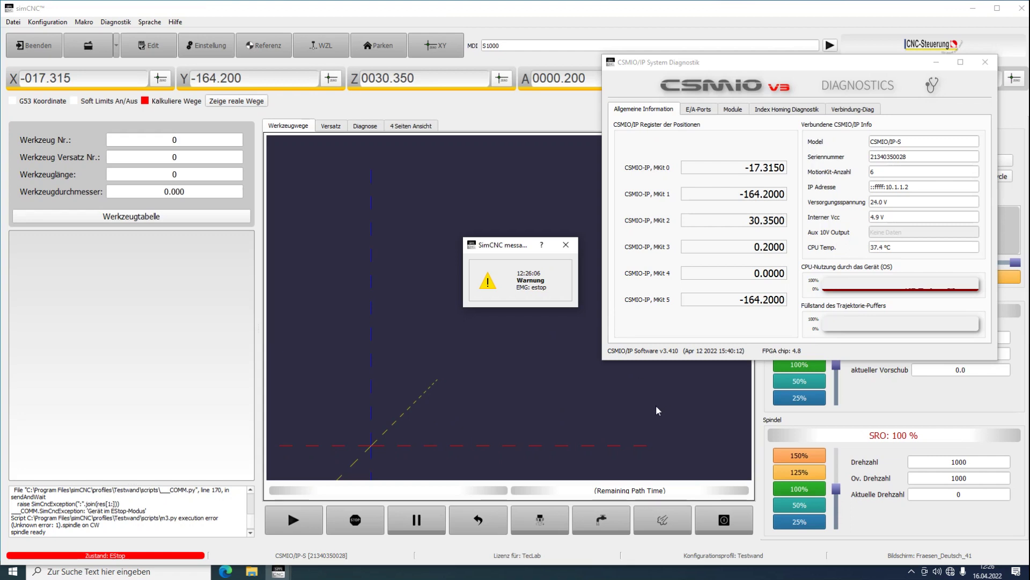
left_click(565, 244)
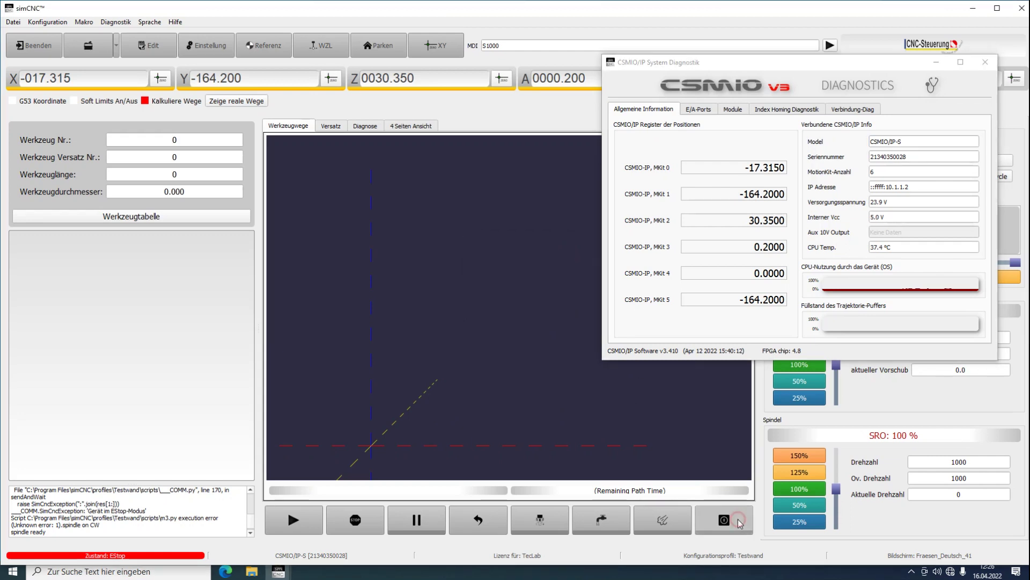
left_click_drag(564, 245, 434, 299)
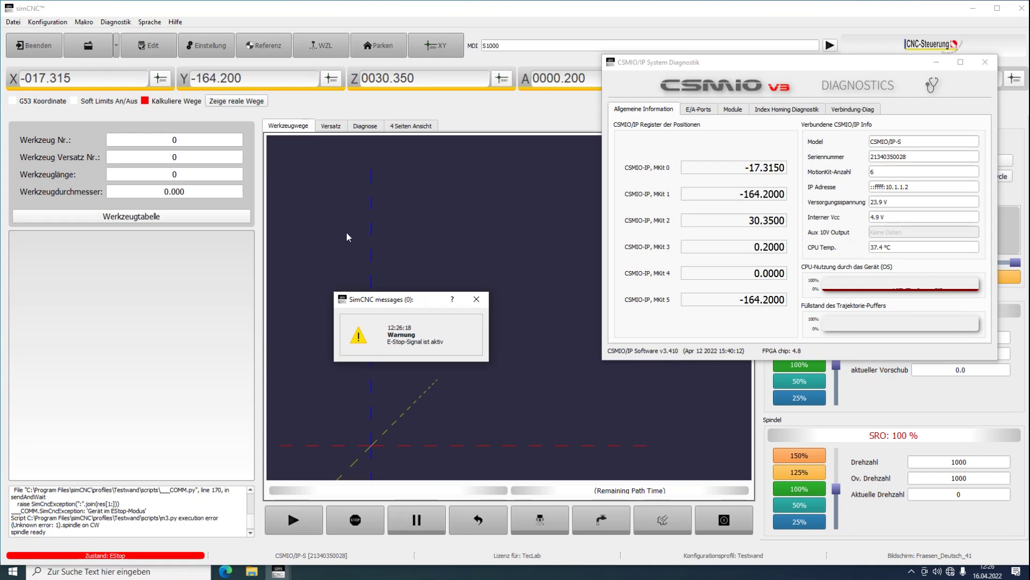
left_click(476, 299)
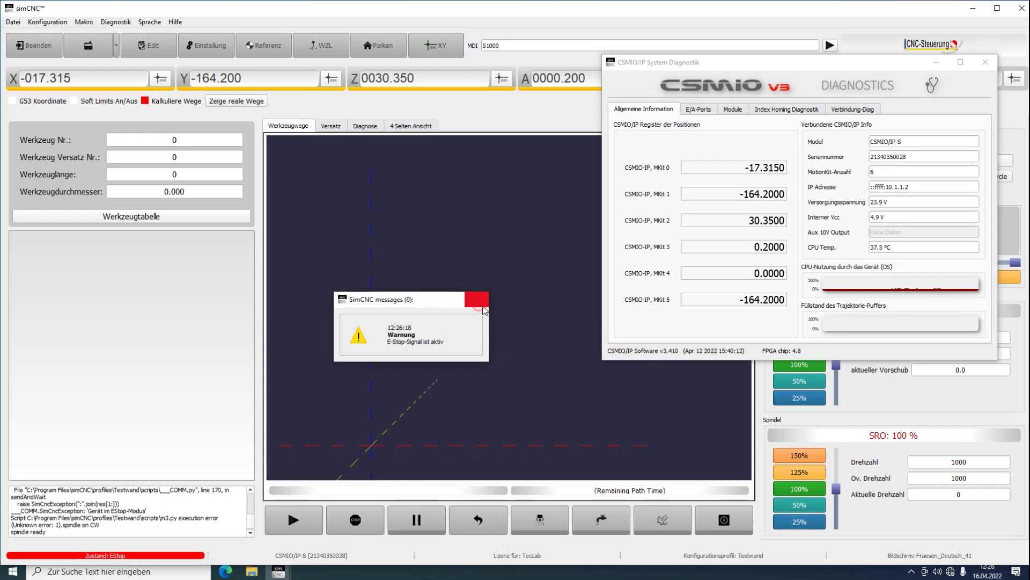
Re-enable the machine and open the Diagnose view of the main screen.
left_click(728, 522)
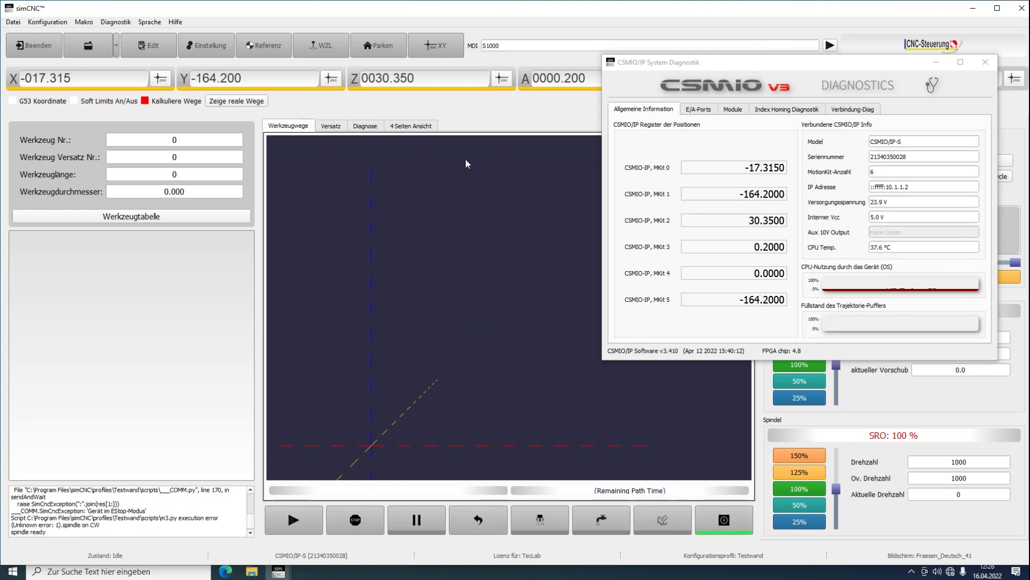
left_click(365, 127)
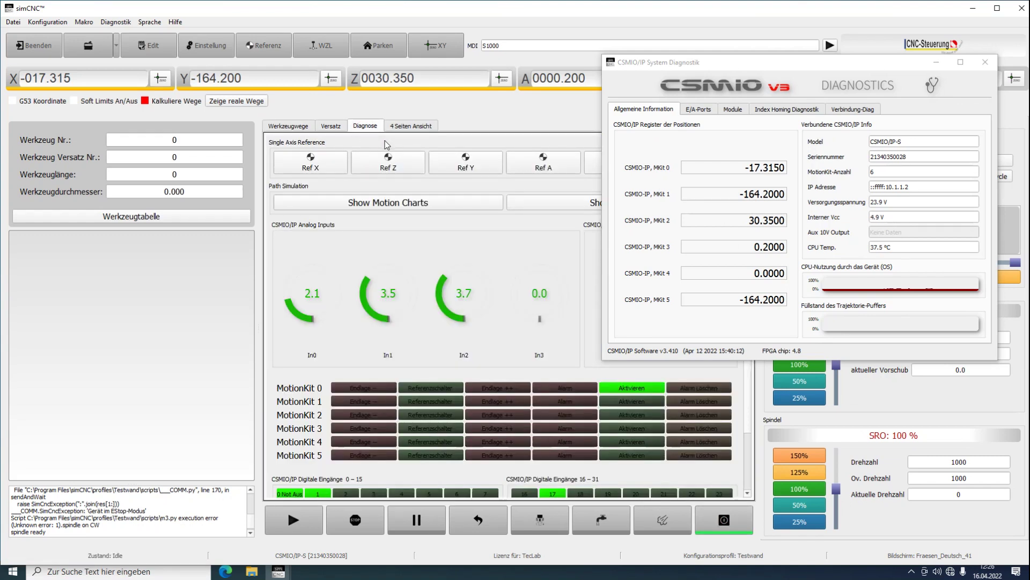
Show the I/O port monitor in the CSMIO/IP diagnostics and disable the machine to check digital output 1.
left_click_drag(710, 62, 722, 37)
left_click(712, 86)
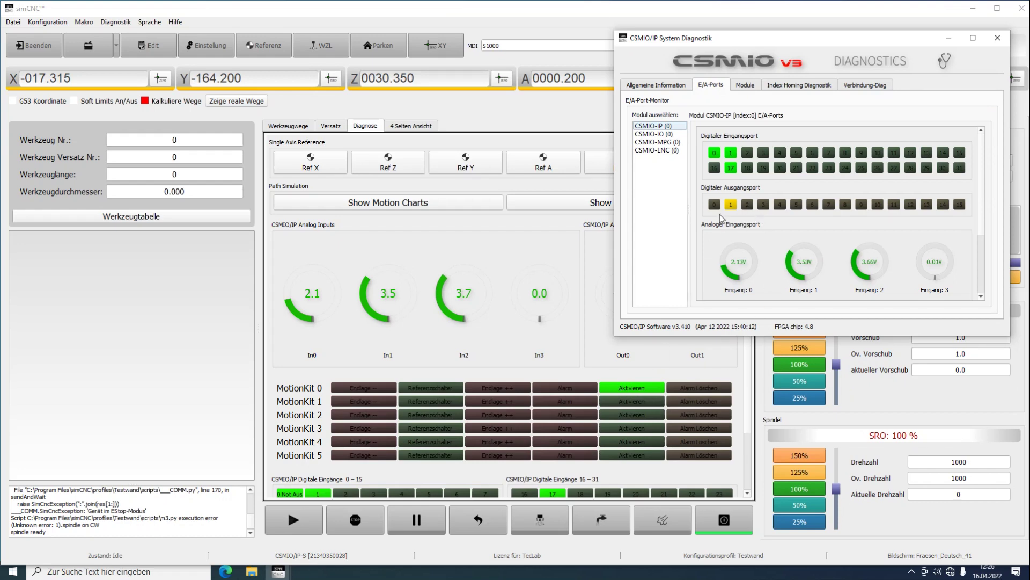
left_click(711, 522)
Open the configuration beside the diagnostics window and examine the E-Stop input and MotionKit 0's drive signal assignments.
left_click(210, 45)
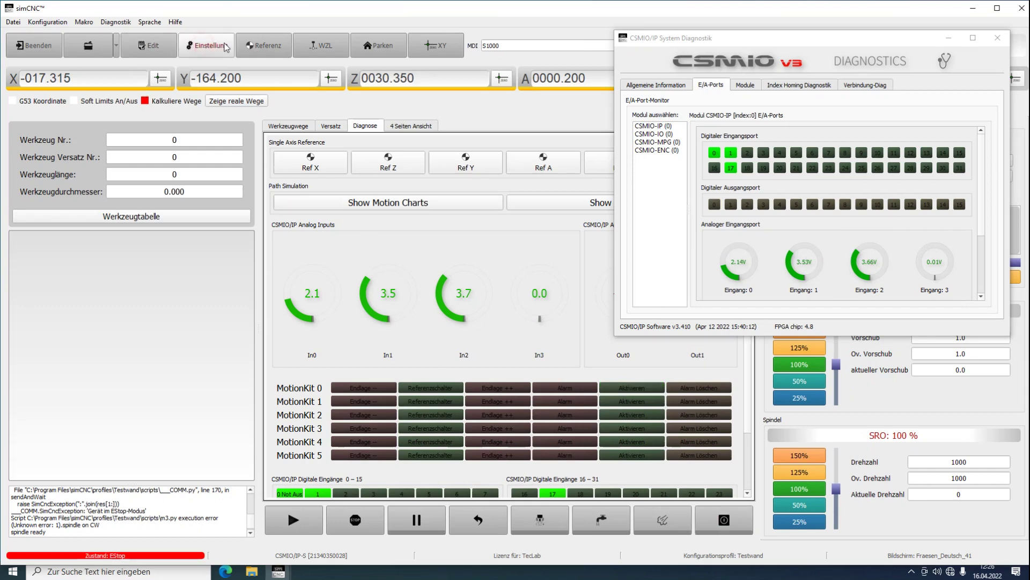
left_click_drag(344, 90, 93, 42)
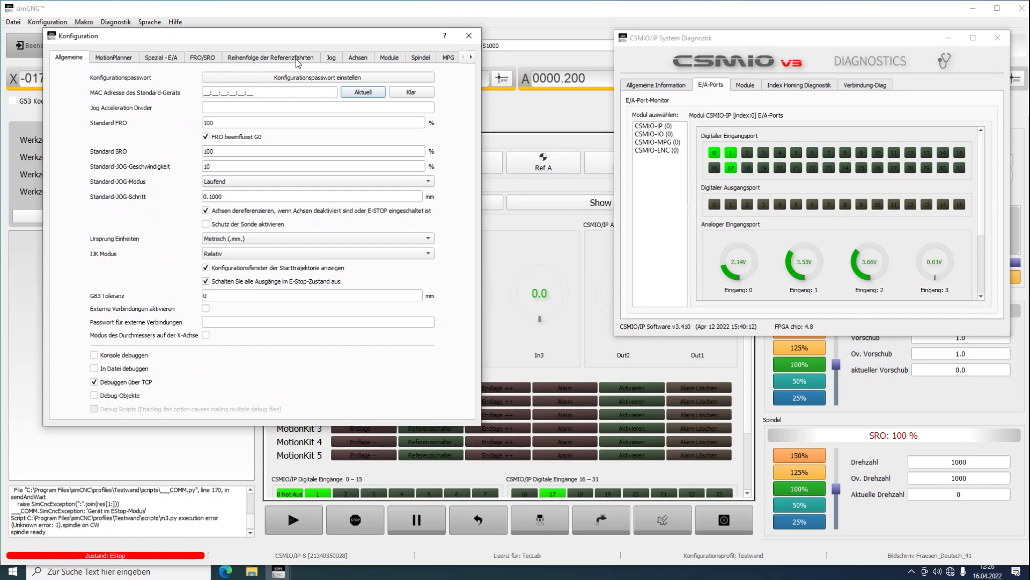
left_click(164, 60)
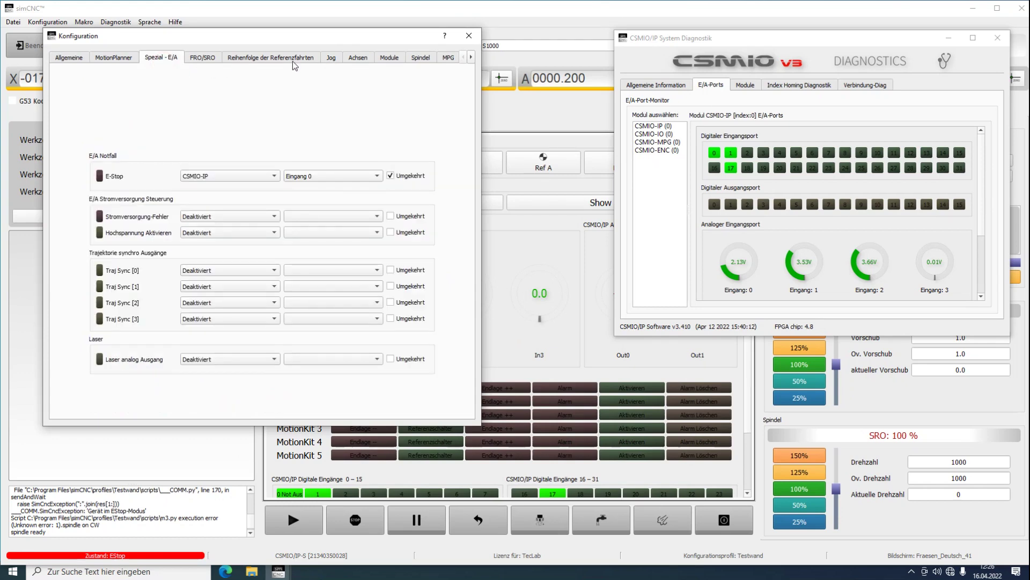
left_click(390, 59)
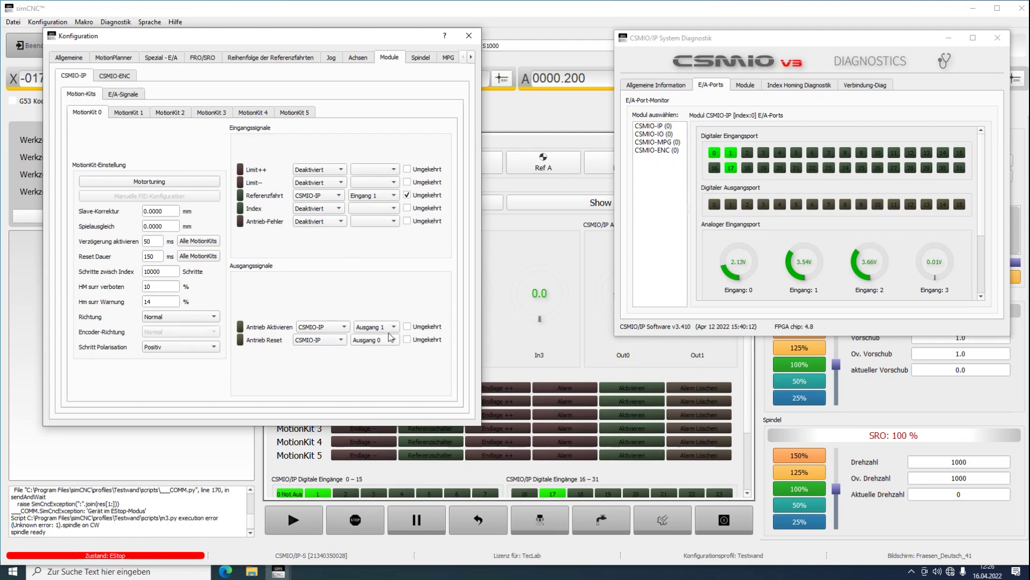
Enable the machine to check the drive enable output and enlarge the diagnostics window to include the analog outputs.
left_click(729, 529)
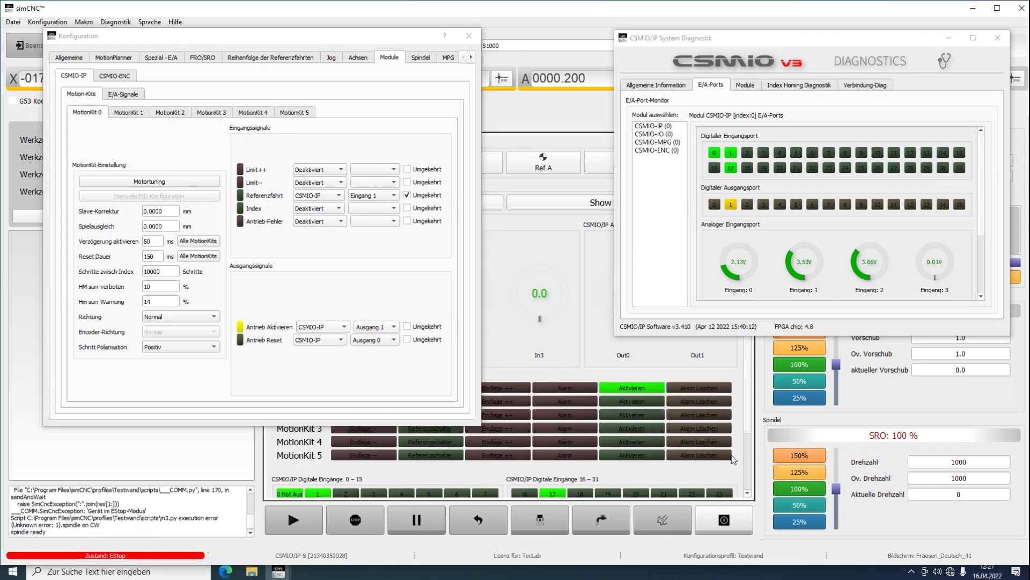
left_click(739, 521)
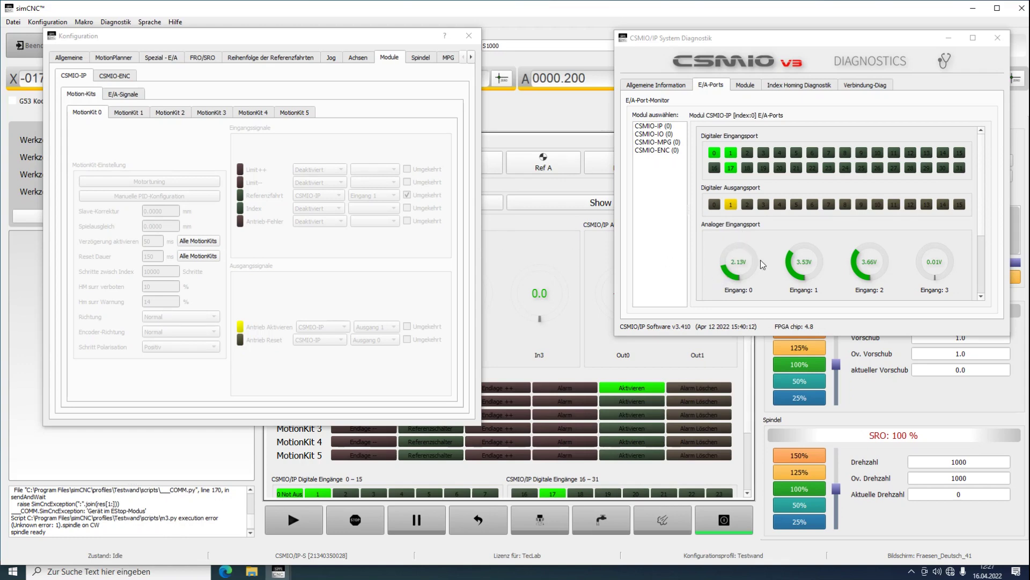
left_click_drag(880, 335, 886, 459)
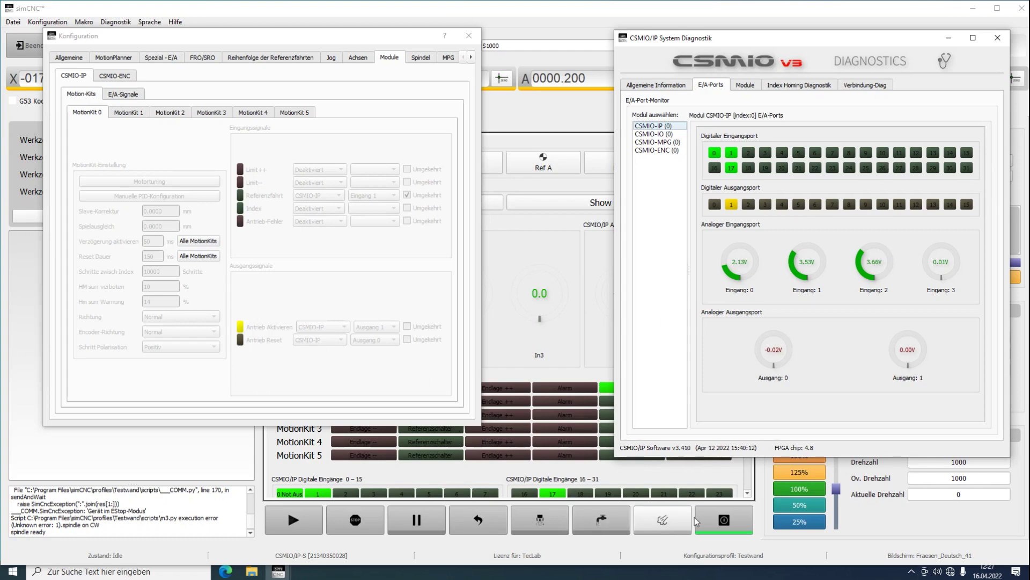
Disable the machine and compare the output signal assignments of MotionKit 1 and MotionKit 0.
left_click(713, 520)
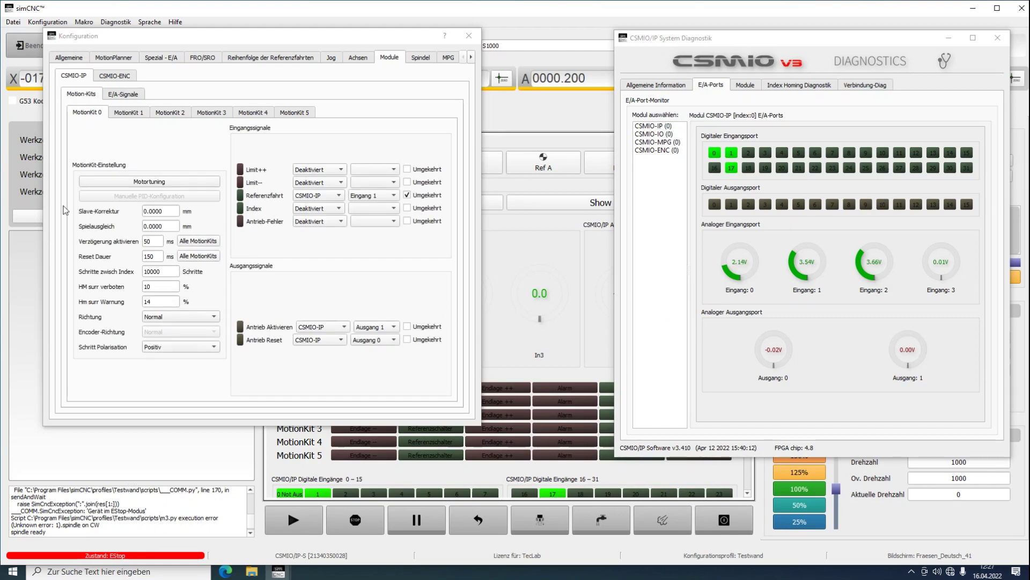
left_click(134, 113)
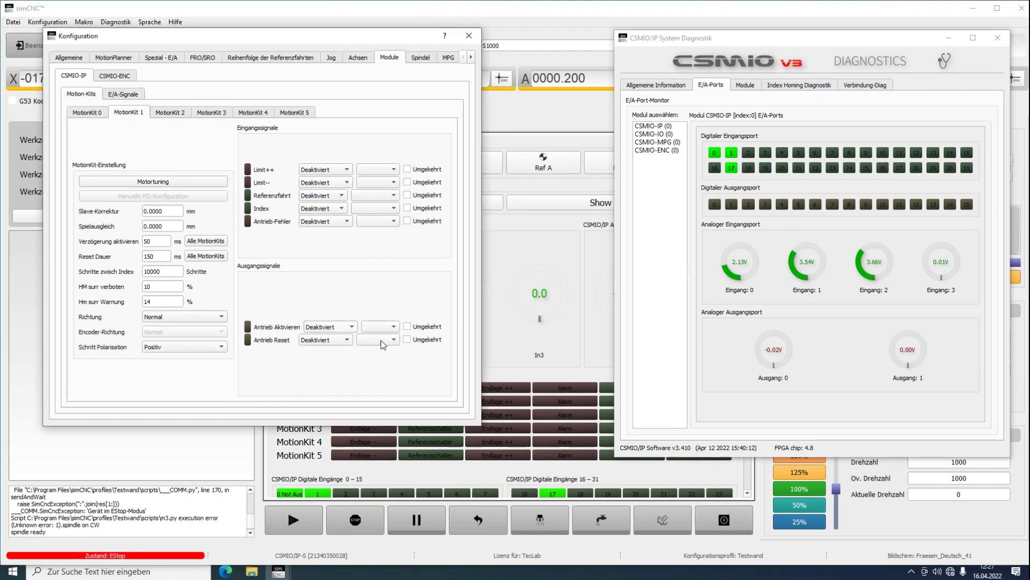
left_click(88, 112)
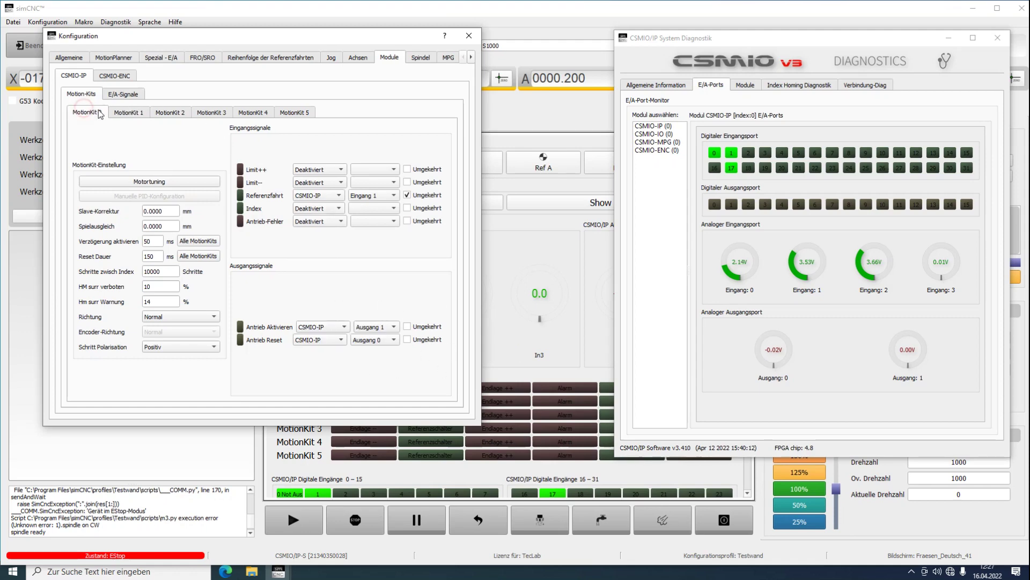
Open the jog configuration, close the diagnostics window and move the configuration window clear of the axis position displays.
left_click(331, 58)
left_click_drag(311, 35, 297, 121)
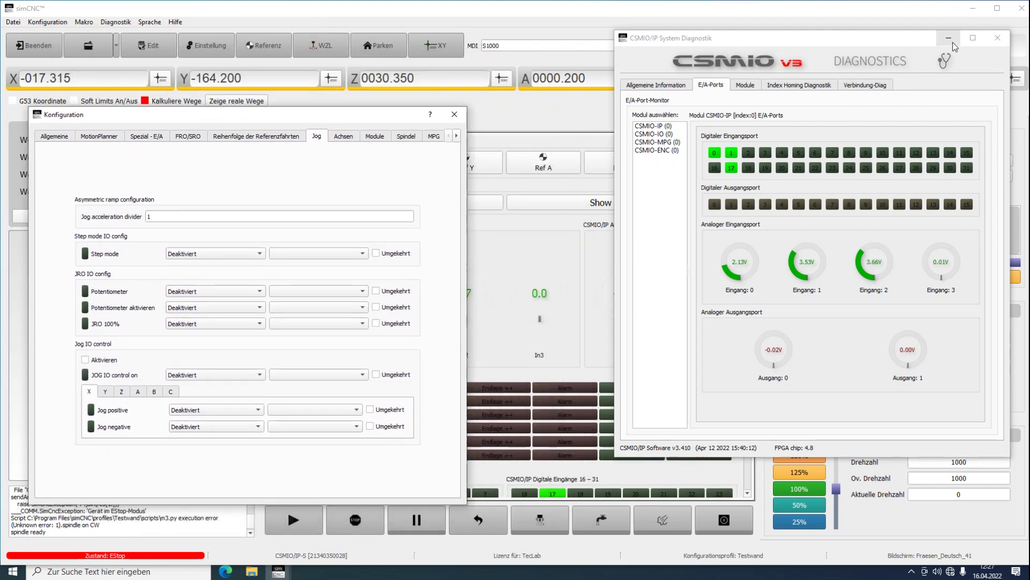
left_click(997, 37)
left_click_drag(402, 118, 918, 136)
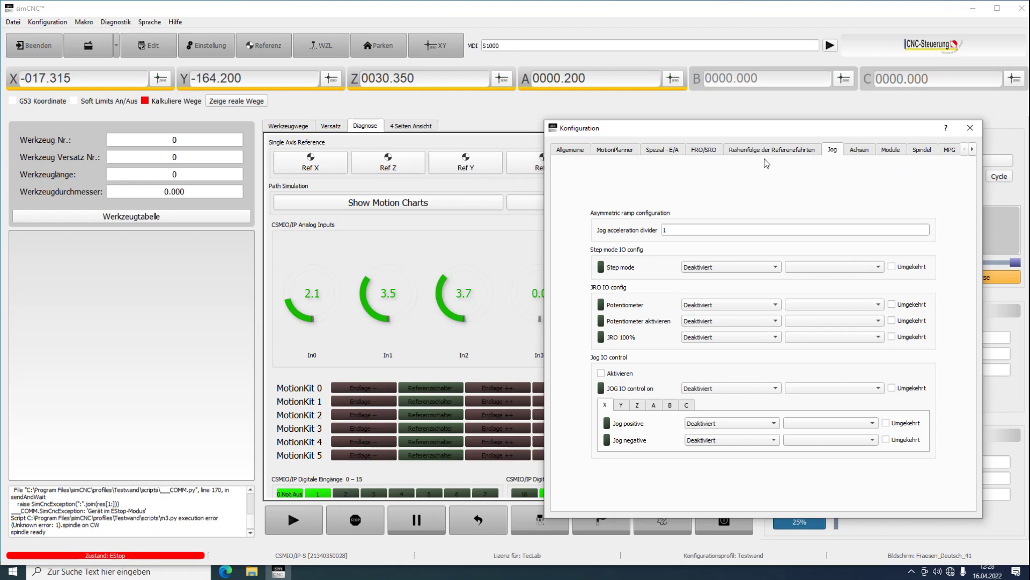
Review the X axis settings and close the configuration window.
left_click(859, 155)
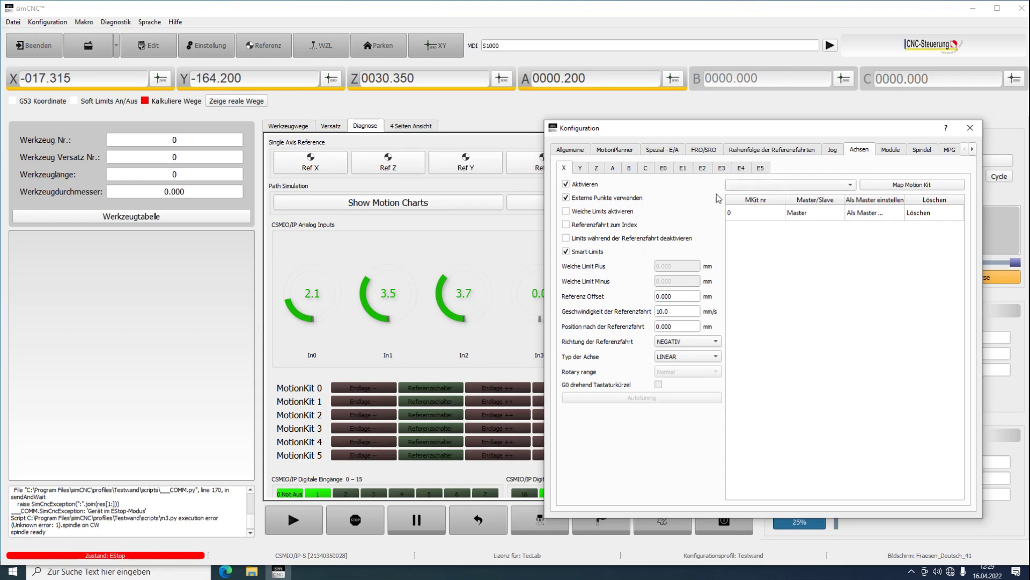
left_click_drag(681, 125, 605, 106)
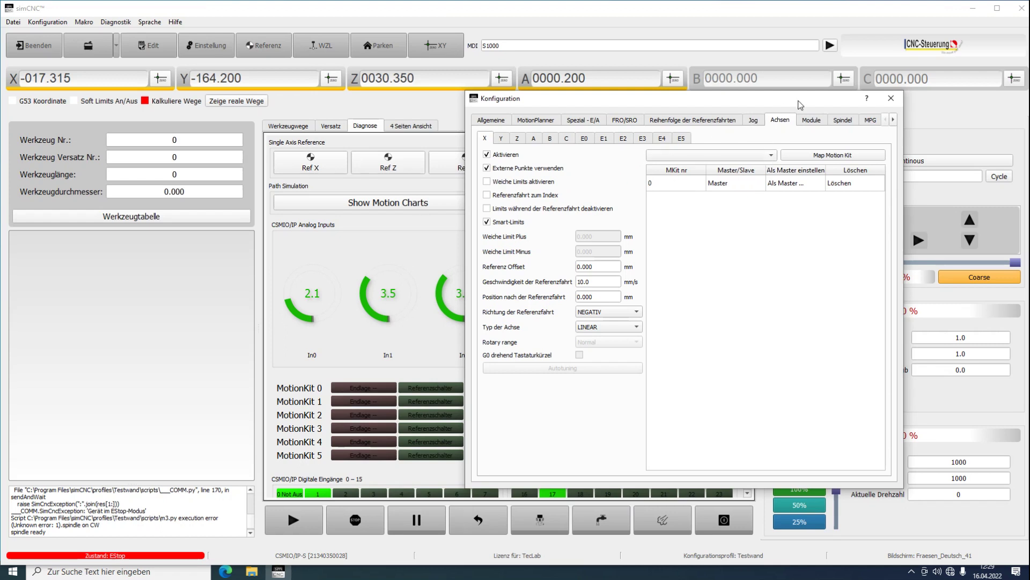
left_click(891, 98)
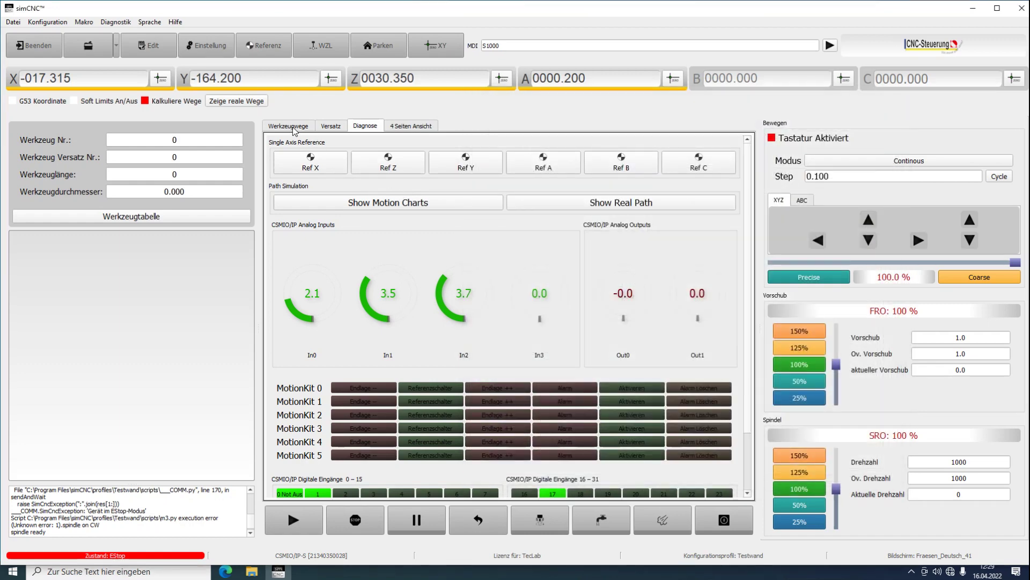
Switch to the toolpath view and rotate it to examine the orientation of the X, Y and Z axes.
left_click(293, 126)
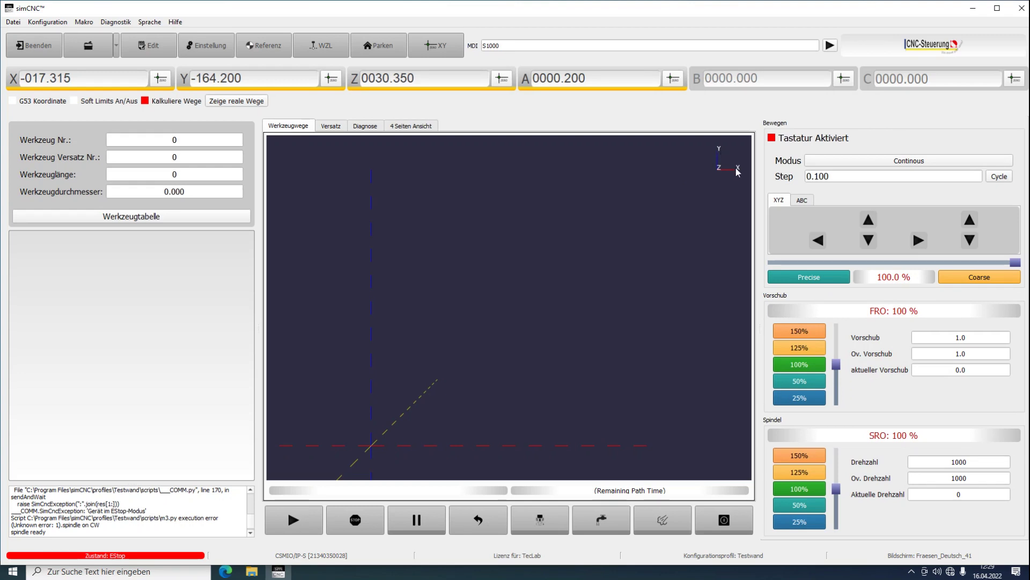
left_click_drag(600, 262, 638, 202)
left_click(718, 208)
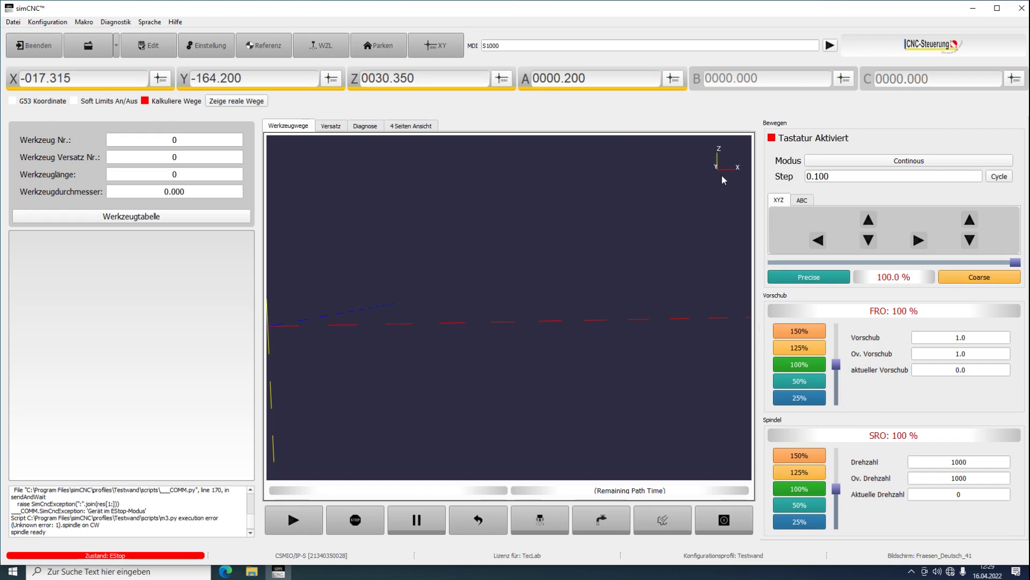
left_click_drag(719, 186, 507, 240)
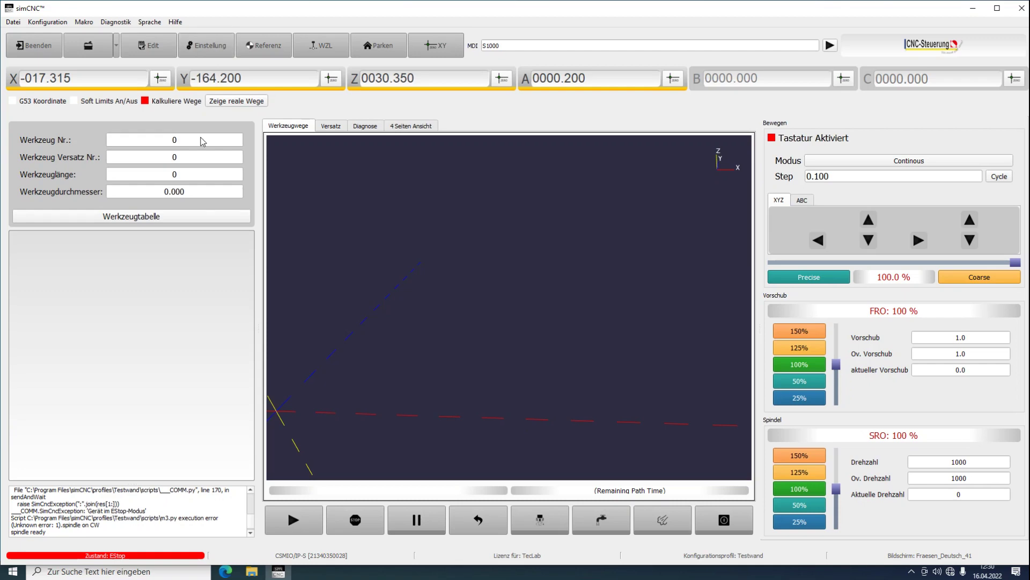
Reopen the configuration, widen the window to show all its pages, and display the X axis settings.
left_click(210, 51)
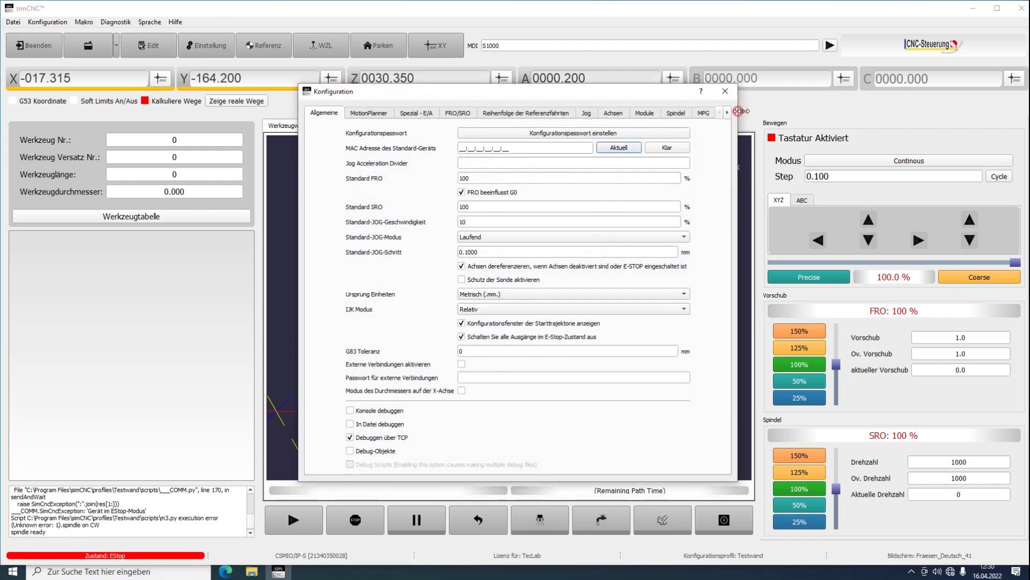
left_click_drag(738, 111, 955, 111)
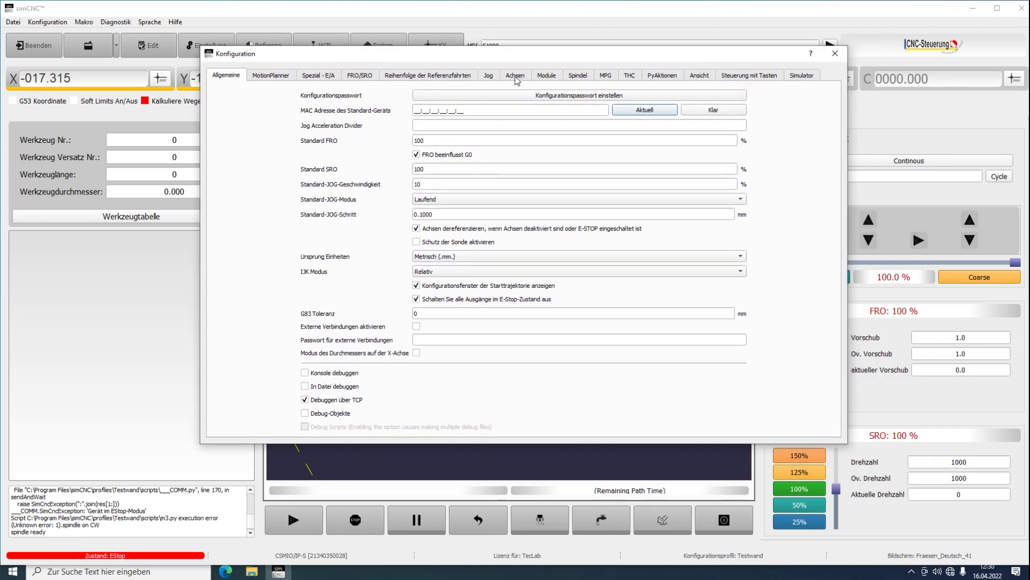
left_click(515, 77)
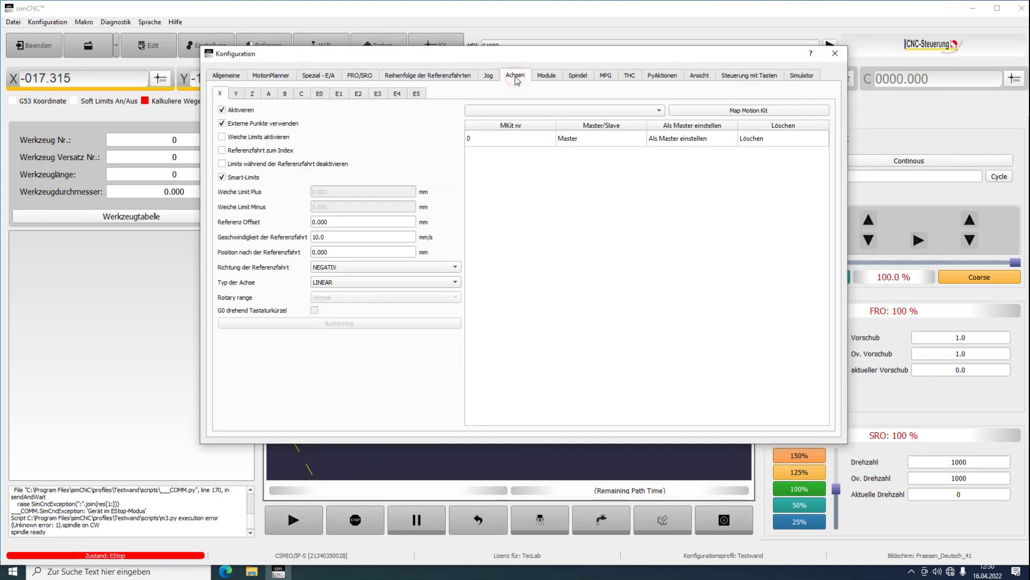
Check the motor direction options for MotionKit 0 in the module settings and keep Normal.
left_click(547, 76)
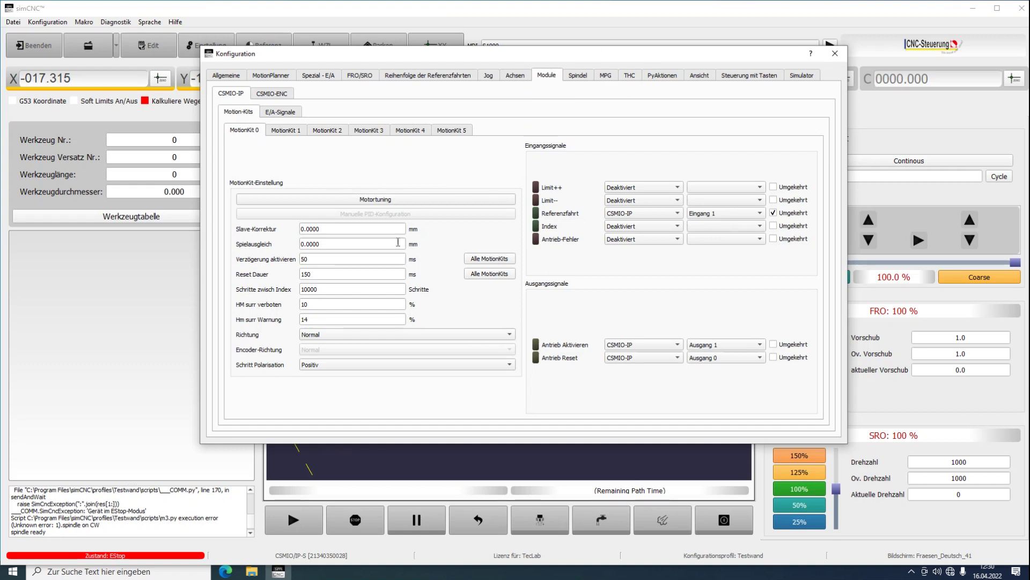
left_click(365, 337)
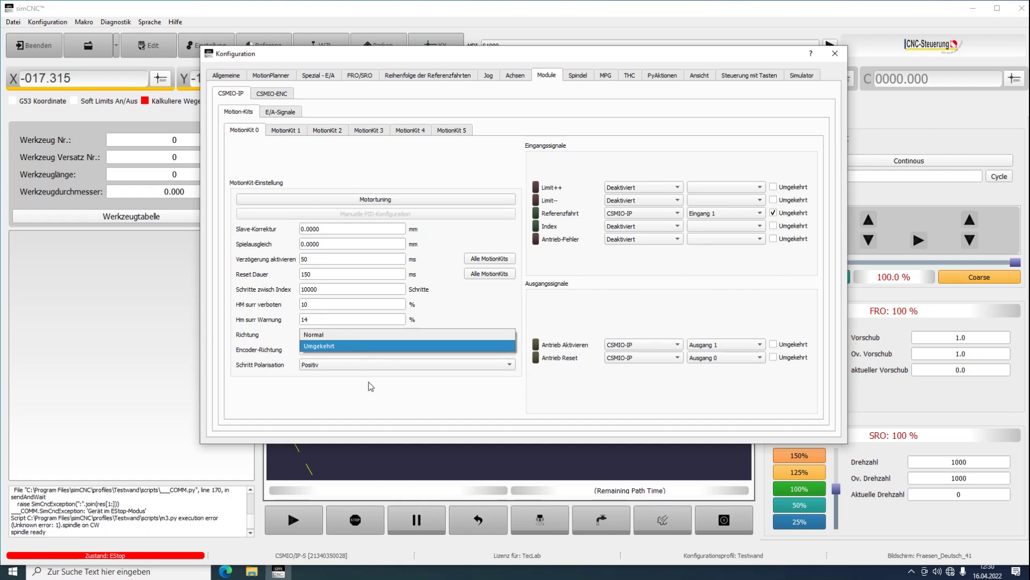
left_click(326, 334)
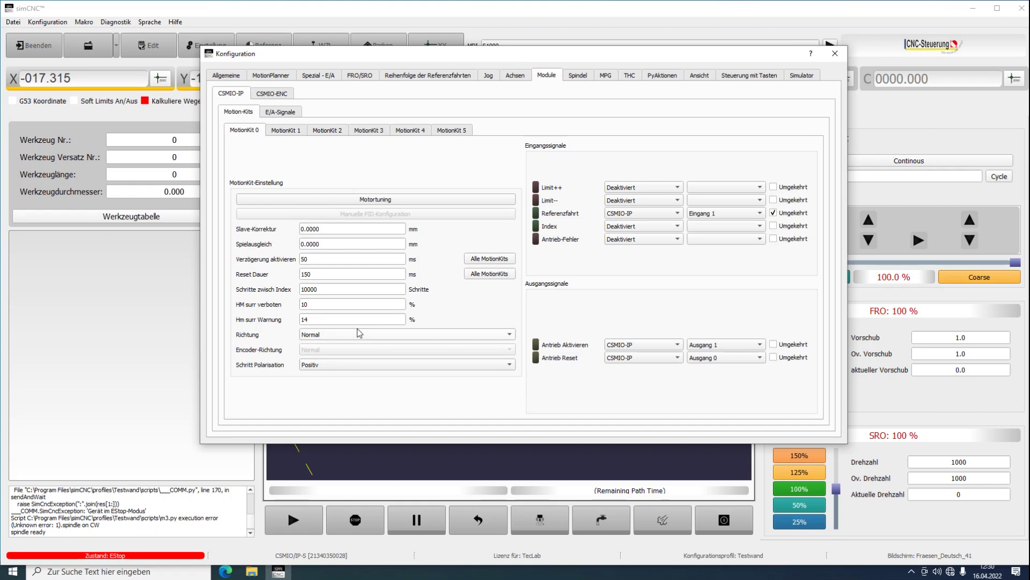
Examine the X axis homing speed and its position after homing in the axis settings.
left_click(512, 78)
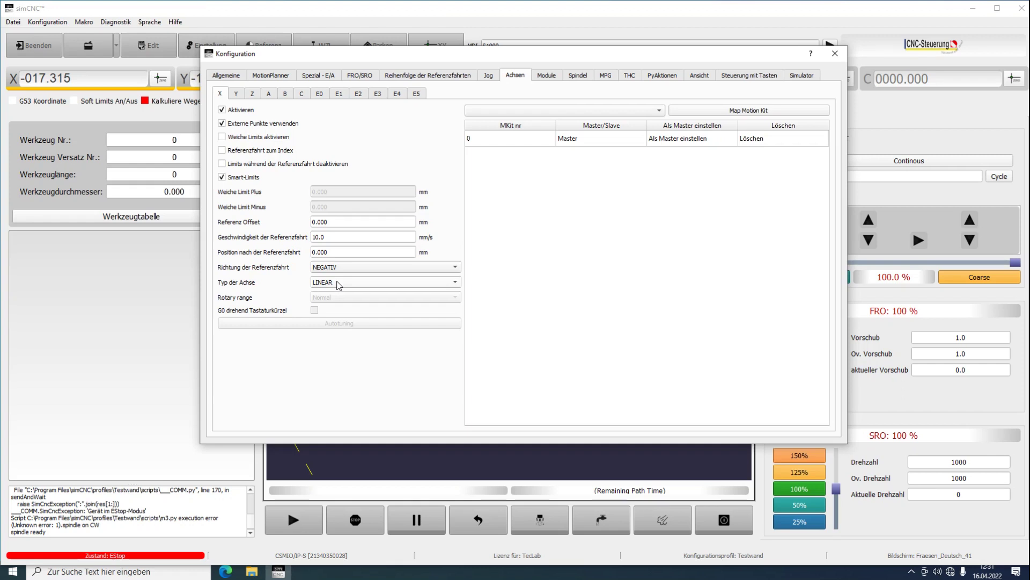
left_click_drag(332, 237, 307, 238)
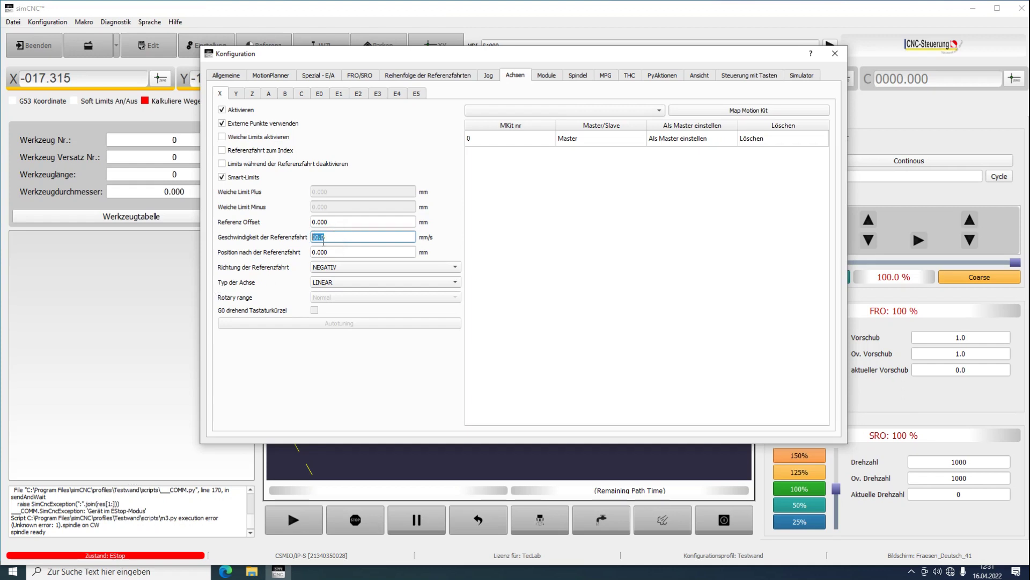
left_click(396, 240)
left_click(346, 252)
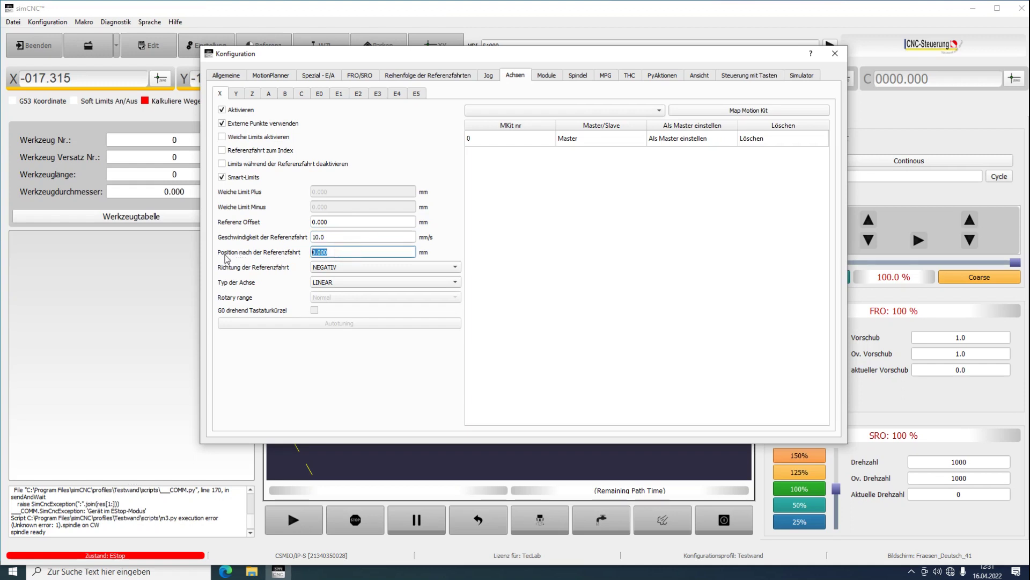
Switch the X axis homing direction to the opposite option and back to NEGATIV.
left_click(323, 267)
left_click(329, 279)
left_click(328, 267)
left_click(328, 258)
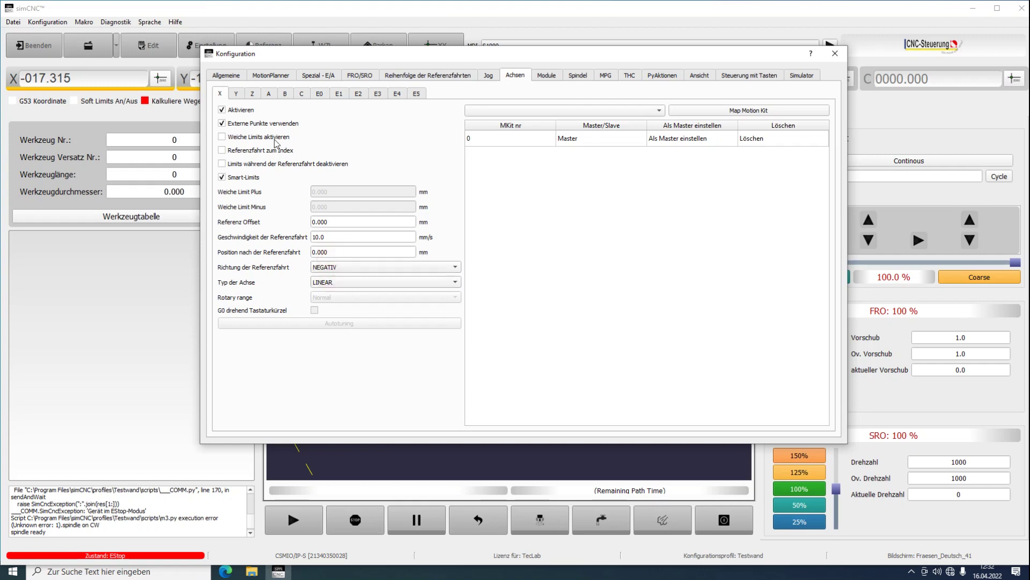
Choose the homing direction for the Y axis and set the Z axis homing direction to POSITIV.
left_click(235, 95)
left_click(355, 266)
left_click(343, 257)
left_click(252, 93)
left_click(342, 268)
left_click(338, 278)
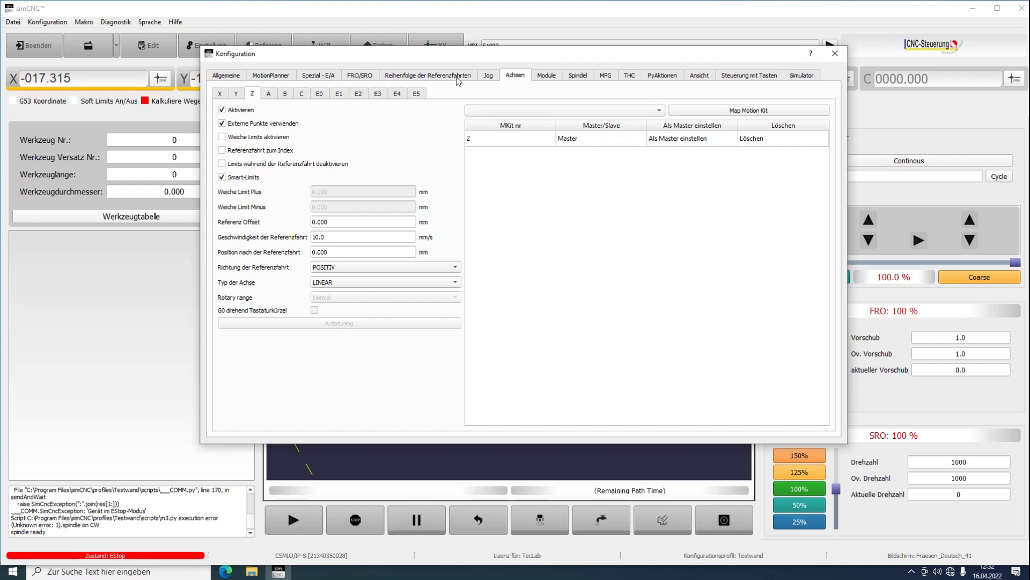
Show the FRO/SRO configuration and reopen the CSMIO/IP diagnostics, arranging both windows side by side.
left_click_drag(685, 55, 864, 108)
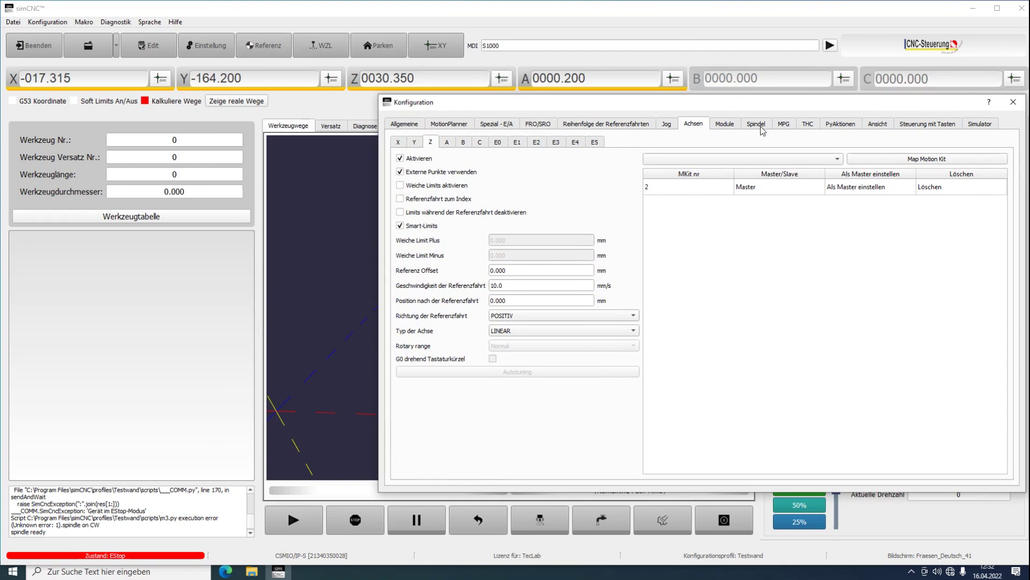
left_click(537, 124)
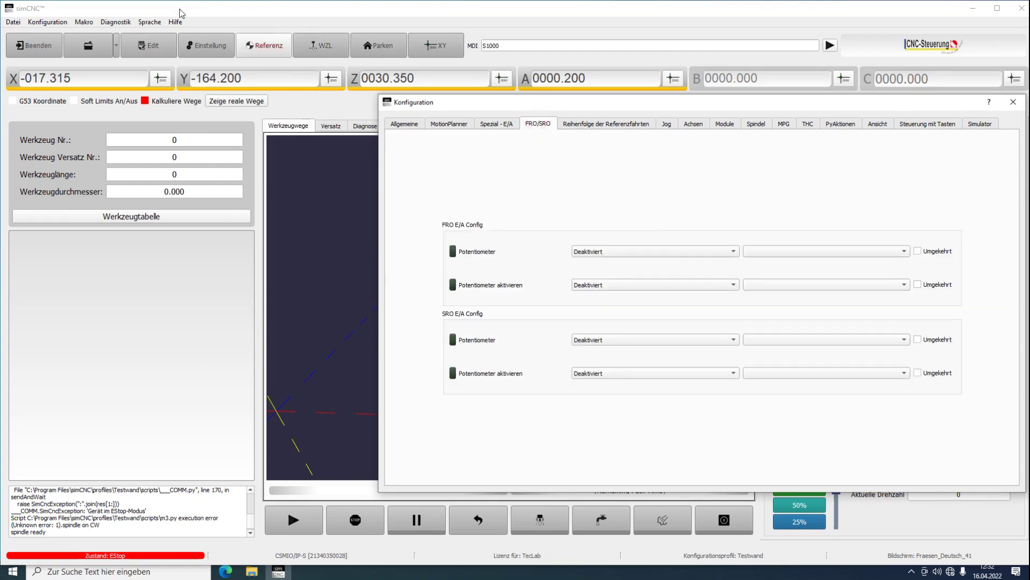
left_click(115, 22)
left_click(141, 33)
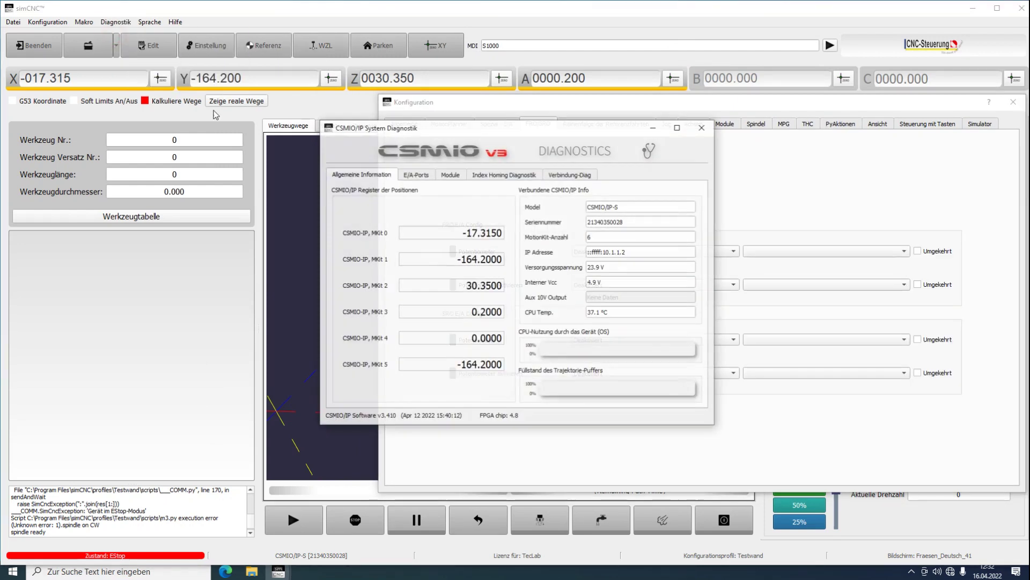
left_click_drag(285, 115, 66, 23)
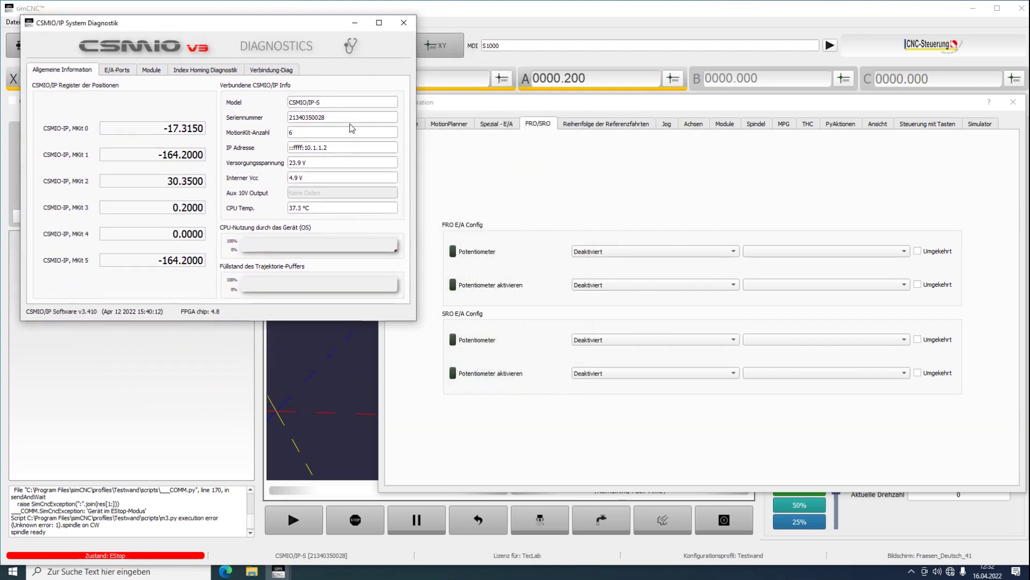
left_click_drag(447, 105, 500, 108)
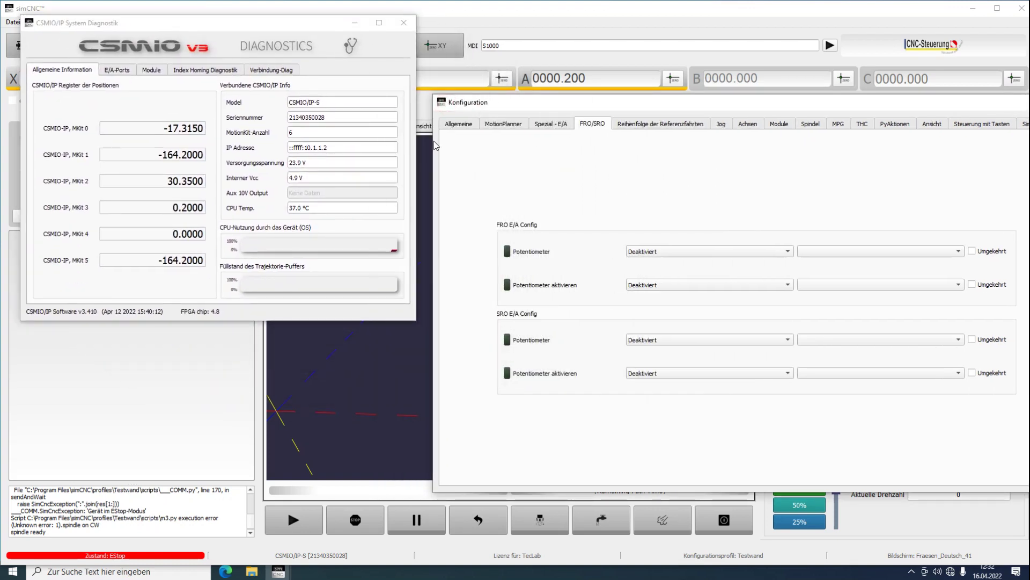
Arrange the configuration and diagnostics windows side by side and show the complete E/A-Ports monitor with its analog inputs and outputs.
left_click_drag(431, 144, 533, 143)
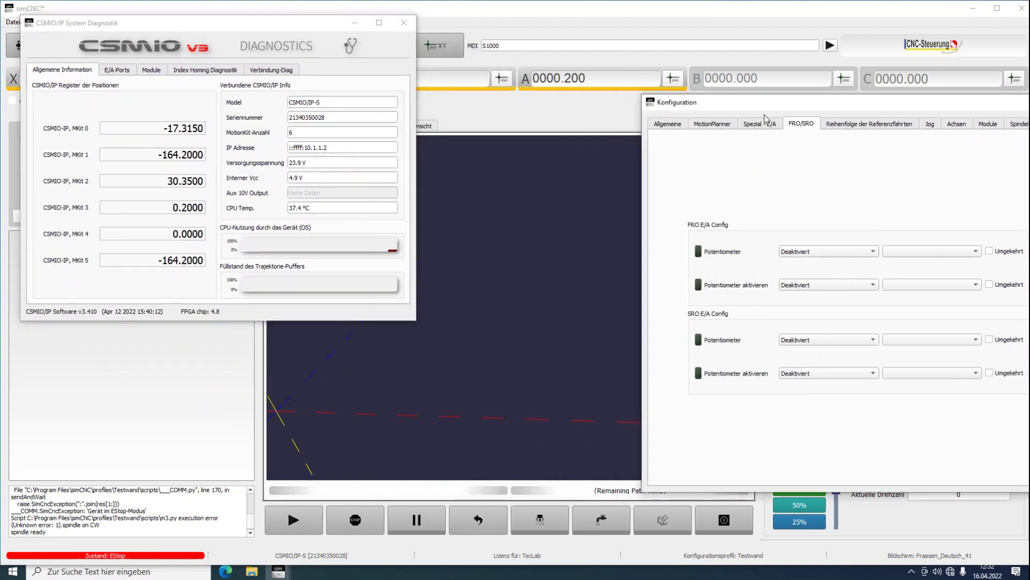
left_click_drag(649, 107, 624, 38)
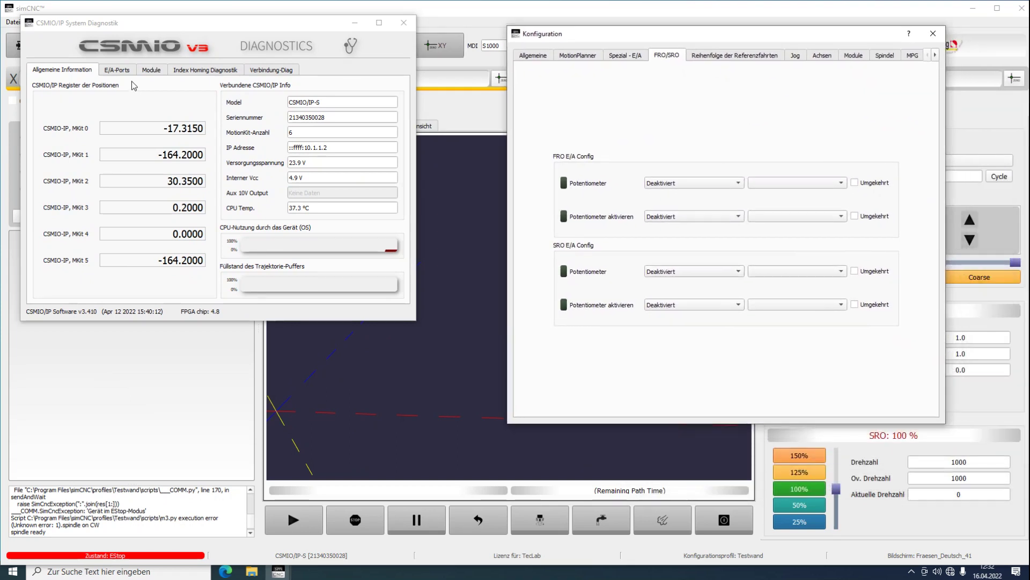
left_click_drag(98, 23, 97, 36)
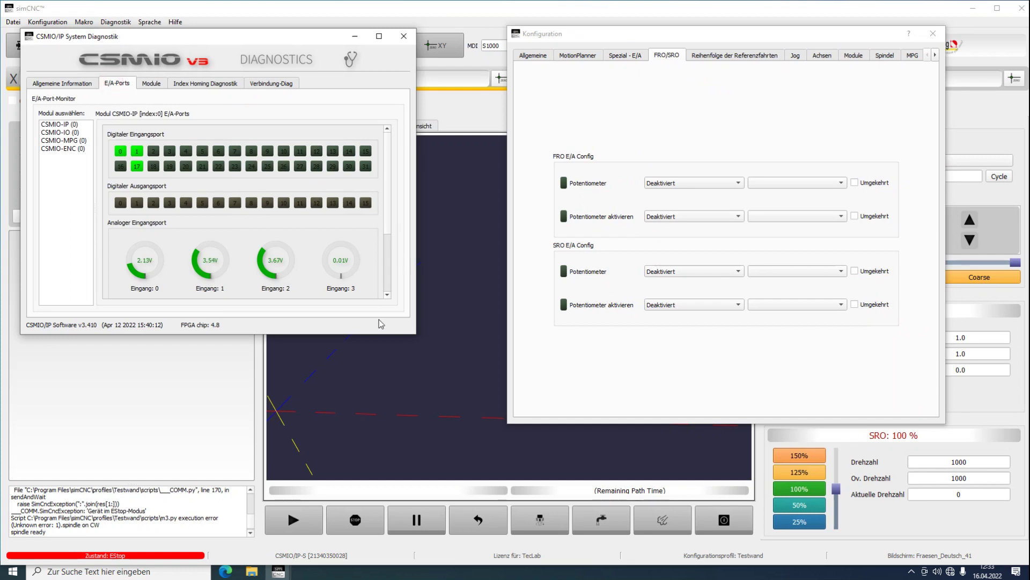
left_click_drag(413, 334, 414, 440)
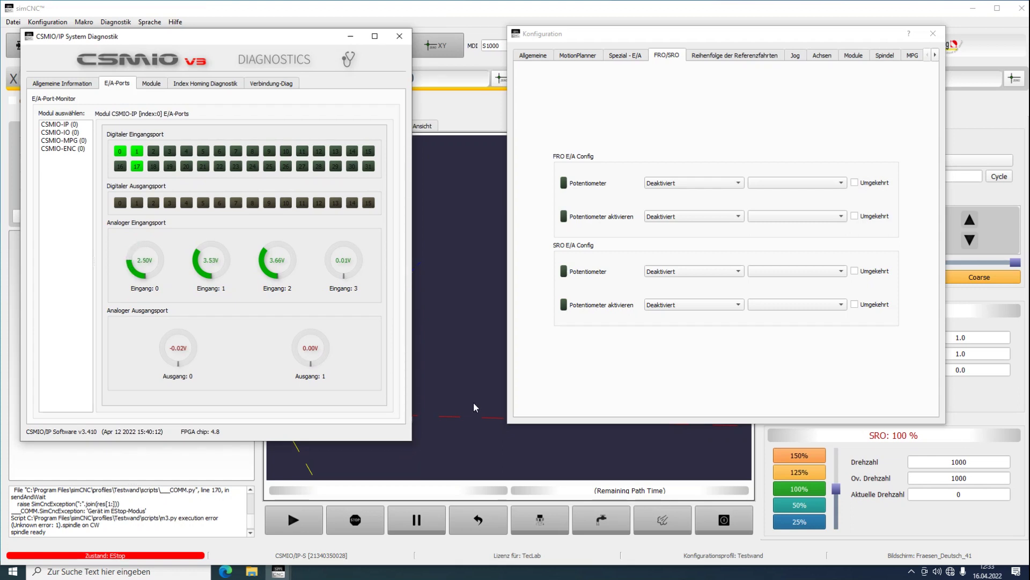
Assign the FRO potentiometer to CSMIO-IP, Analog Eingang 0.
left_click(710, 182)
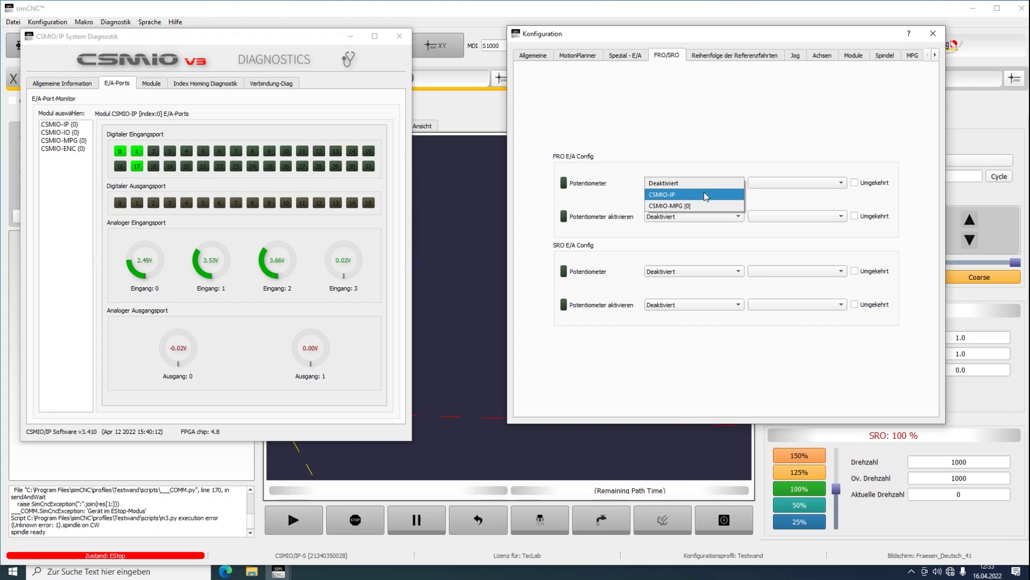
left_click(73, 125)
left_click(663, 184)
left_click(663, 195)
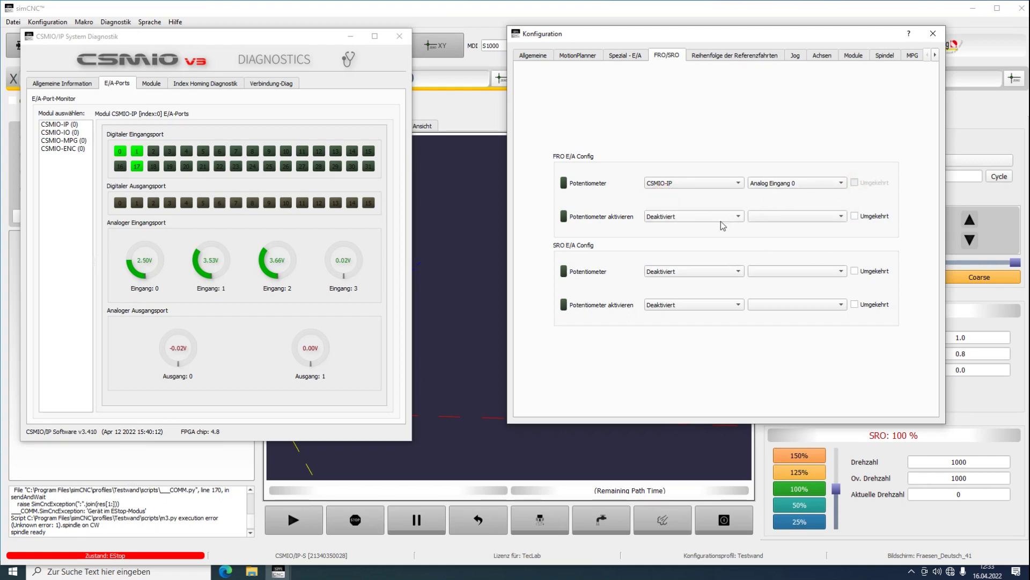
Try CSMIO-IP Eingang 0 as the FRO potentiometer activation input, and return that activation to Deaktiviert.
left_click(700, 222)
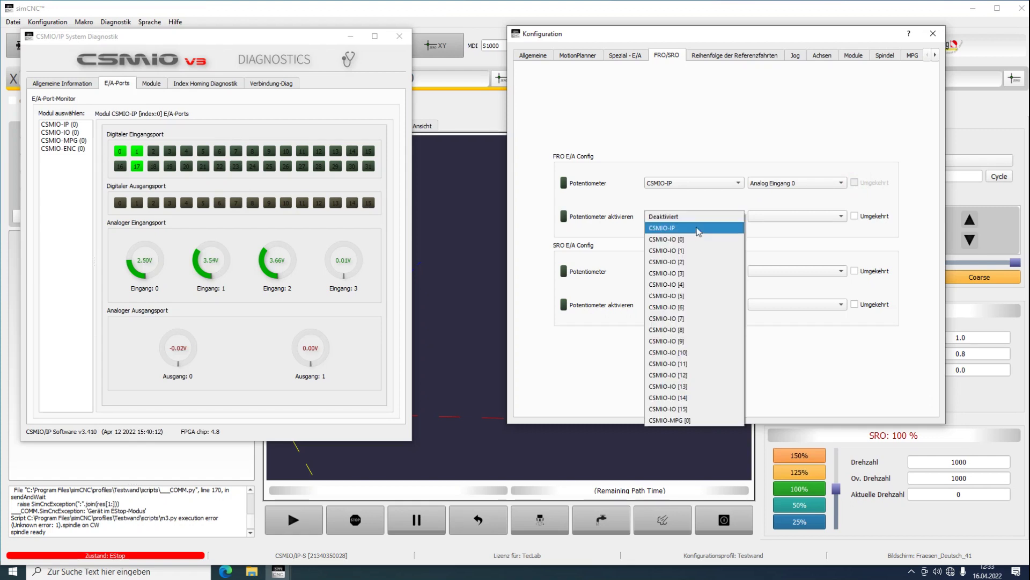
left_click(696, 226)
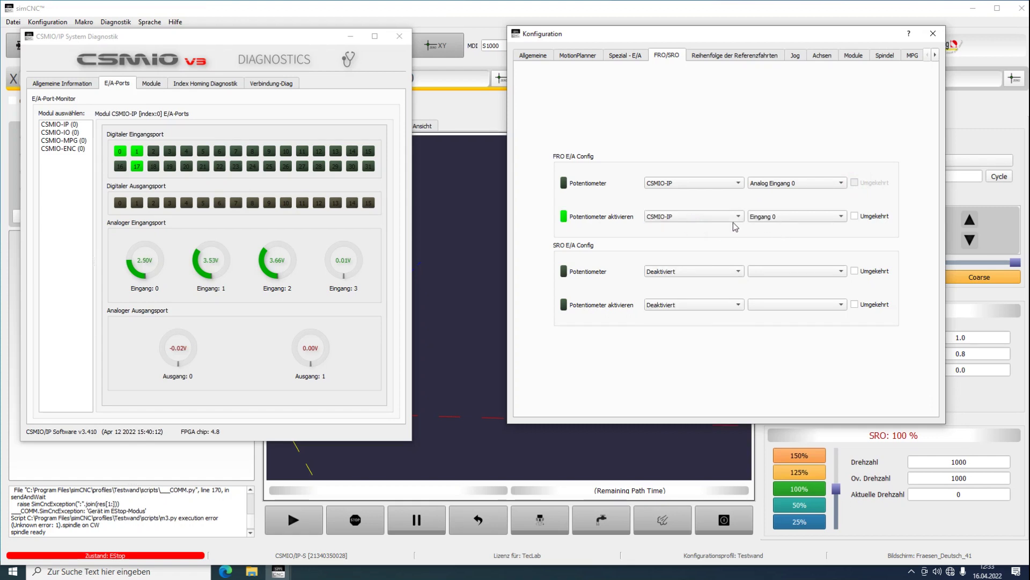
left_click(736, 216)
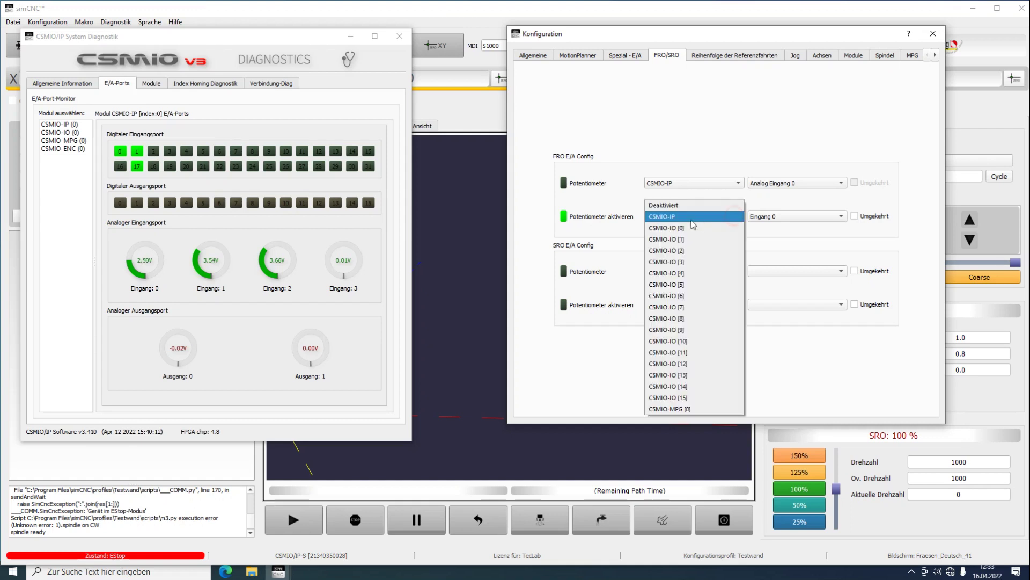
left_click(690, 204)
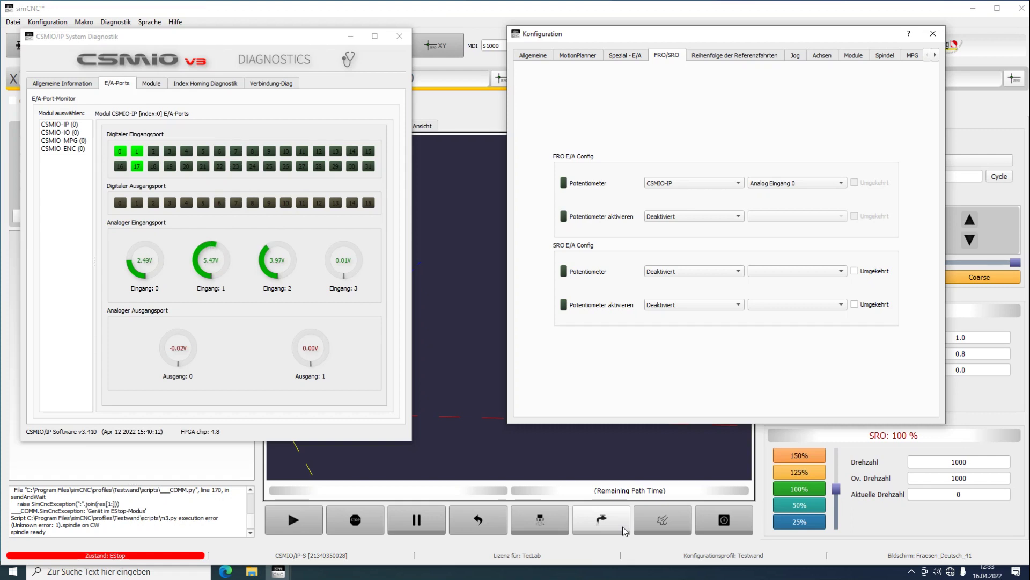
Assign the SRO potentiometer to CSMIO-IP, Analog Eingang 1.
left_click(697, 272)
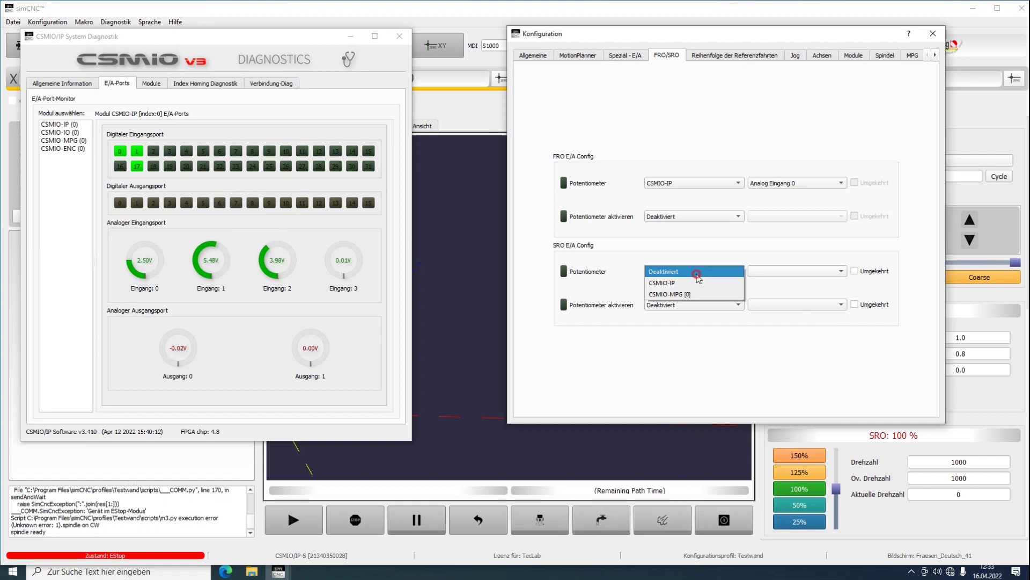
left_click(689, 283)
left_click(773, 273)
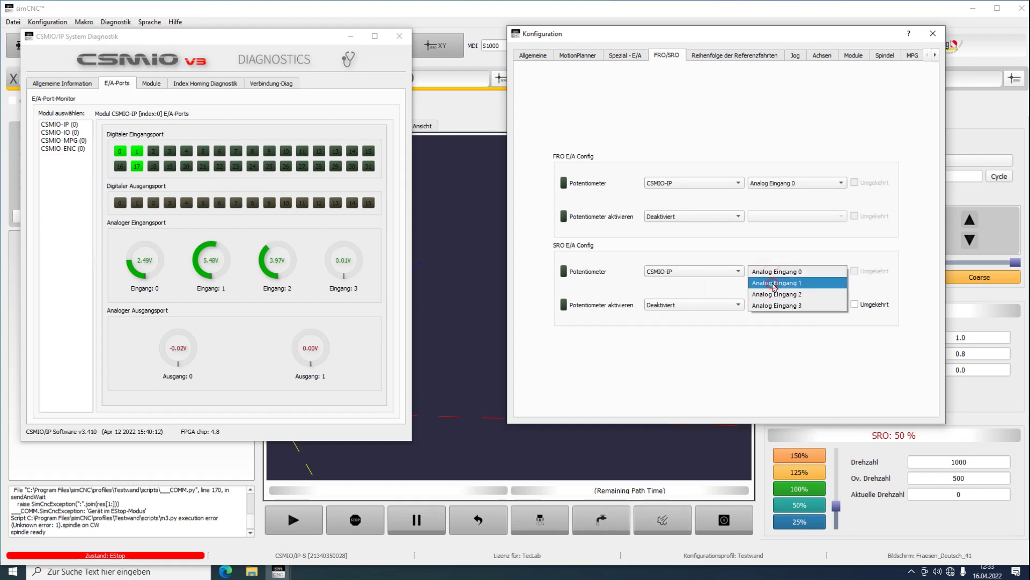
left_click(773, 283)
Uncover the FRO and SRO displays to check the potentiometers' response, and close the configuration and diagnostics windows.
left_click_drag(809, 34, 730, 16)
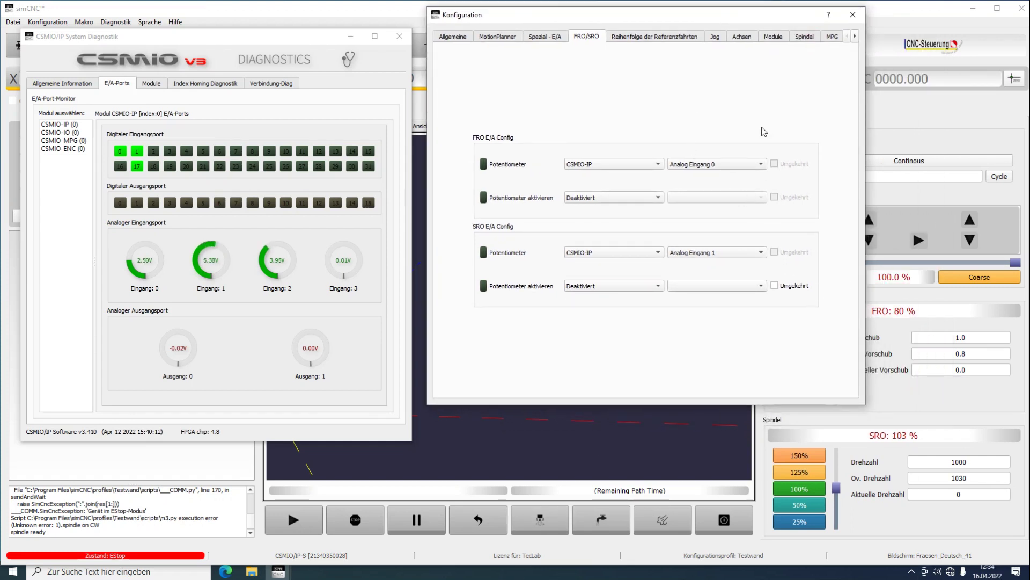
left_click_drag(740, 15, 647, 19)
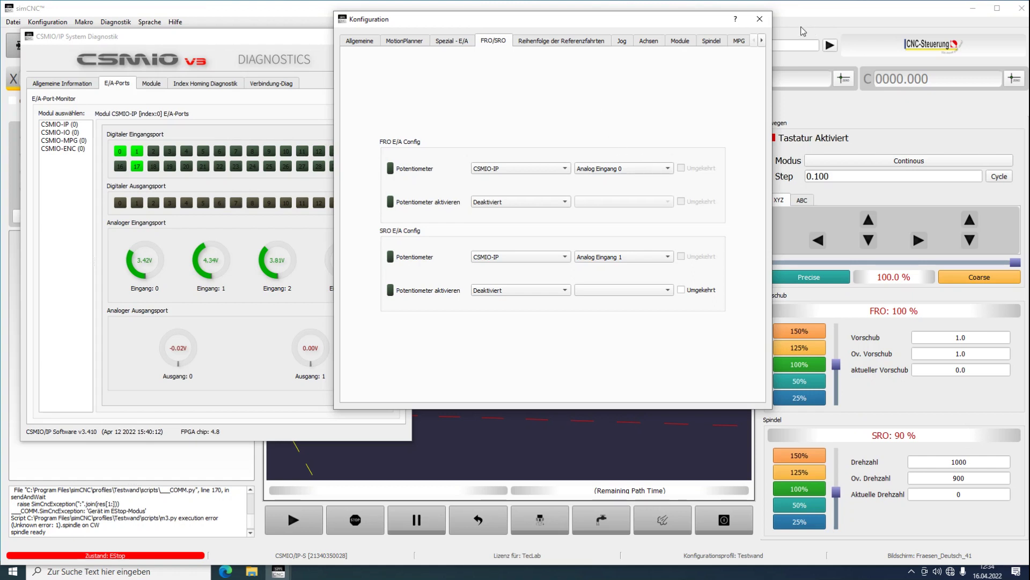
left_click(760, 19)
left_click(399, 37)
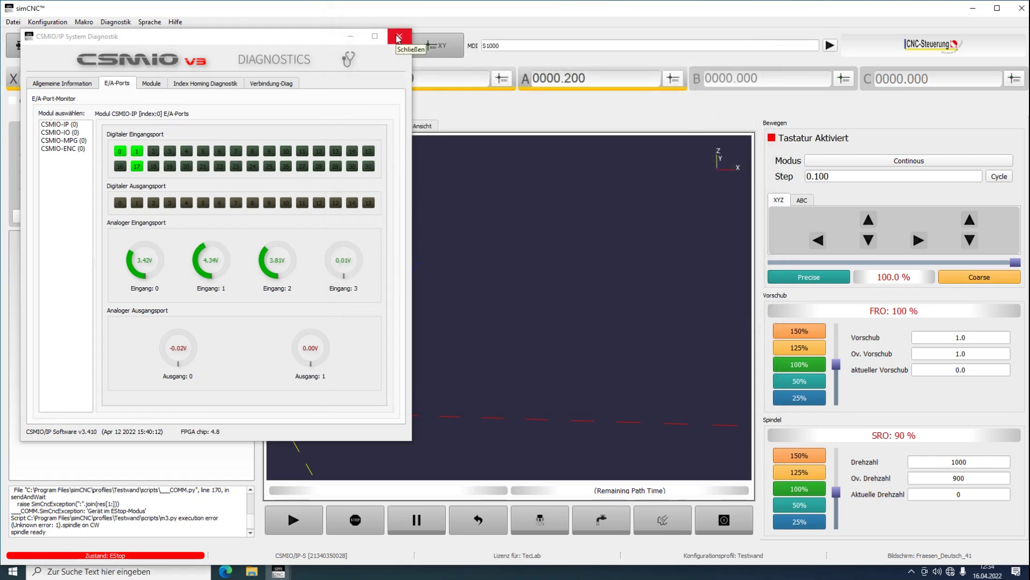
left_click(395, 39)
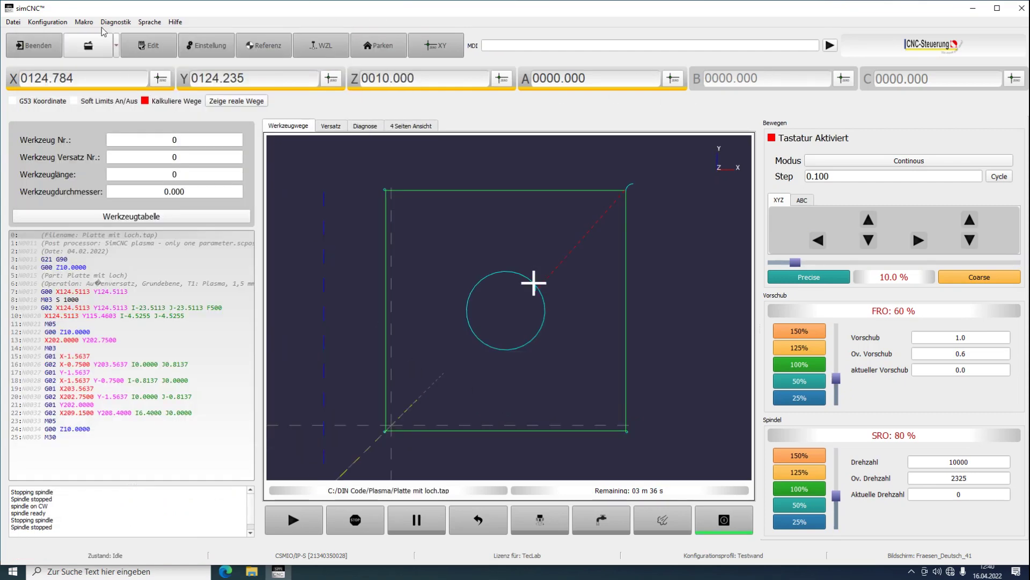
Load the G-code file Platte mit loch.tap and inspect its toolpath in 3D, returning to the top view.
left_click(98, 51)
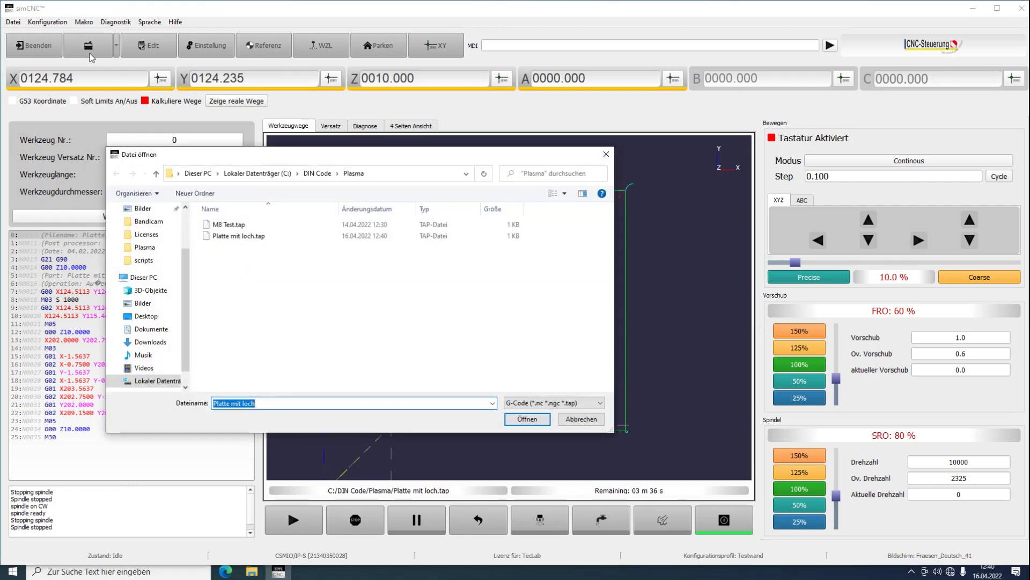
double_click(230, 236)
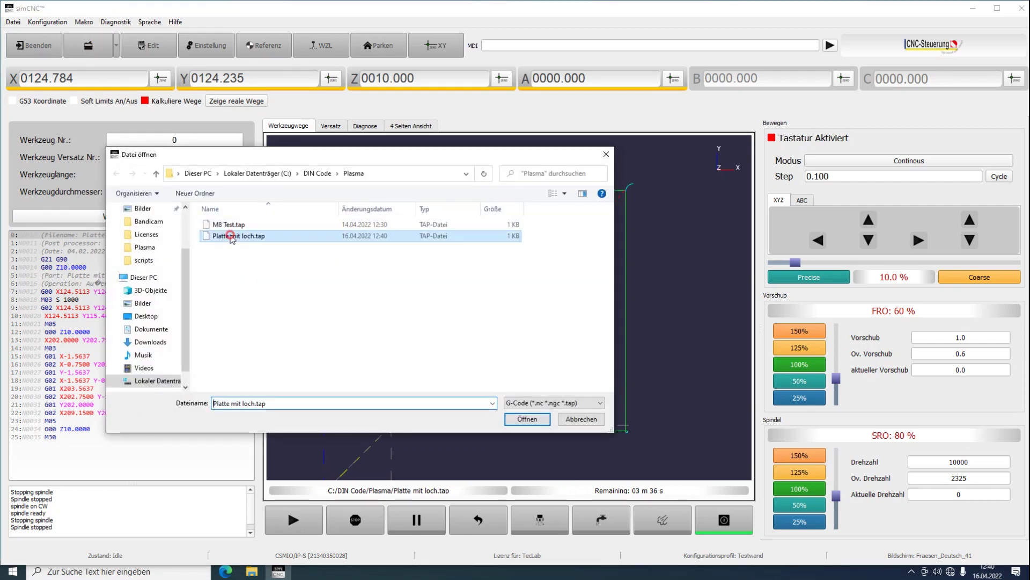
left_click_drag(555, 393, 453, 347)
scroll(513, 397, "down", 2)
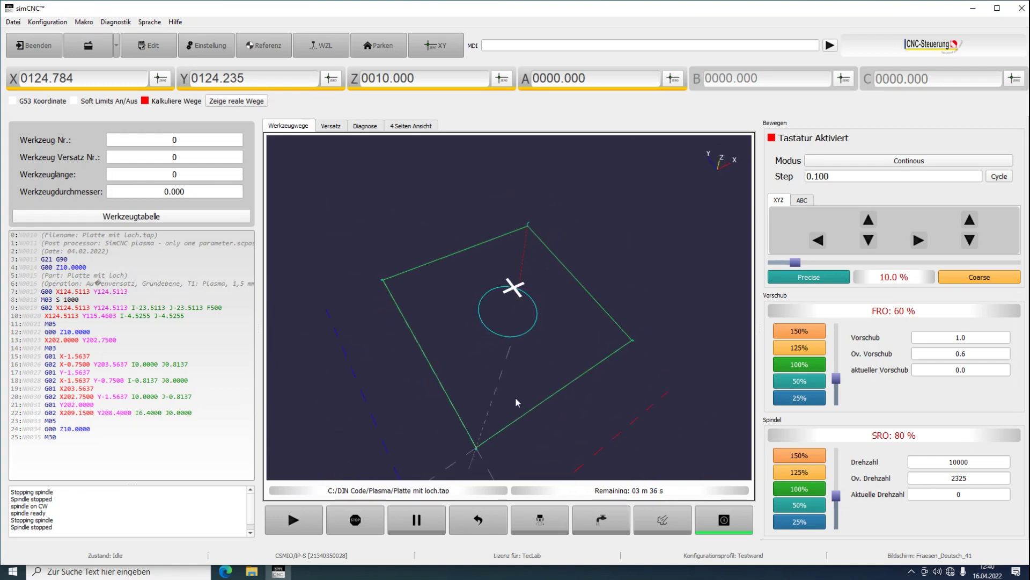
left_click_drag(494, 430, 159, 316)
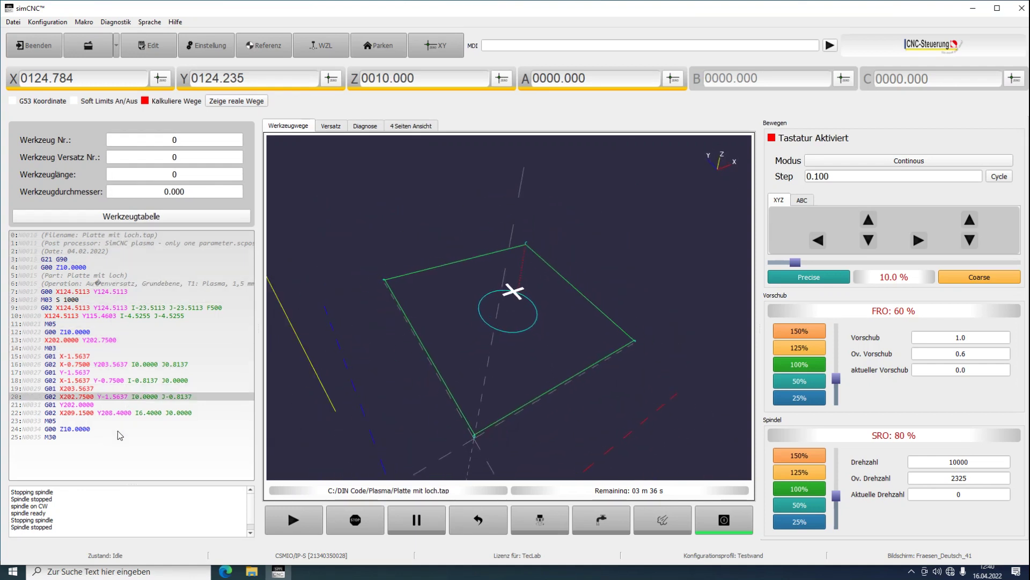
double_click(440, 344)
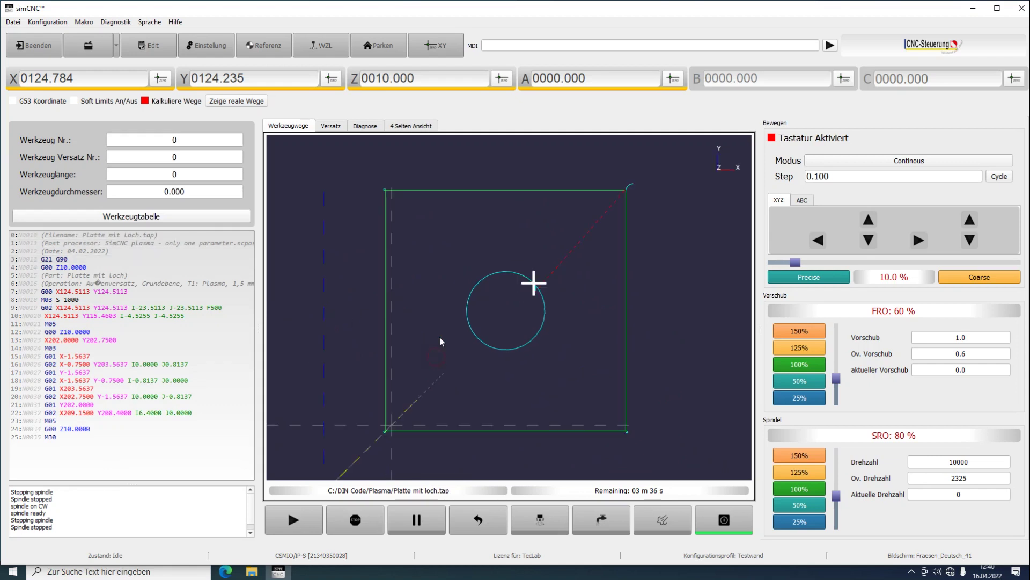
Jog the machine in positive X and Y and lower Z to about X 134.4, Y 145.2, Z -18.6.
left_click_drag(918, 241, 919, 242)
mouse_move(869, 221)
left_mouse_down()
mouse_move(919, 241)
mouse_move(878, 224)
left_mouse_up()
left_click(878, 224)
left_click_drag(968, 243, 968, 243)
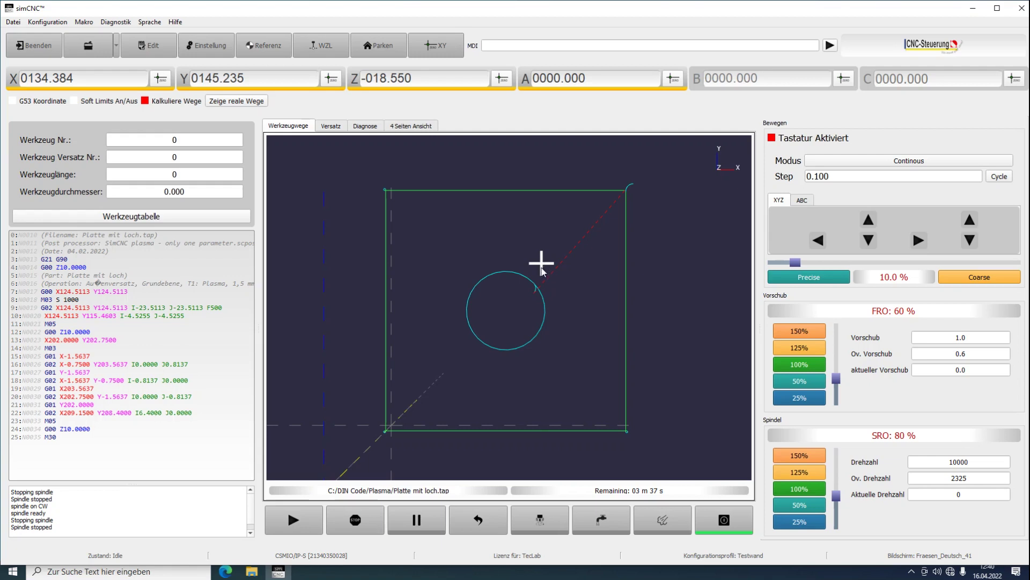
Zero the X, Y and Z work coordinates at the current machine position.
left_click(160, 79)
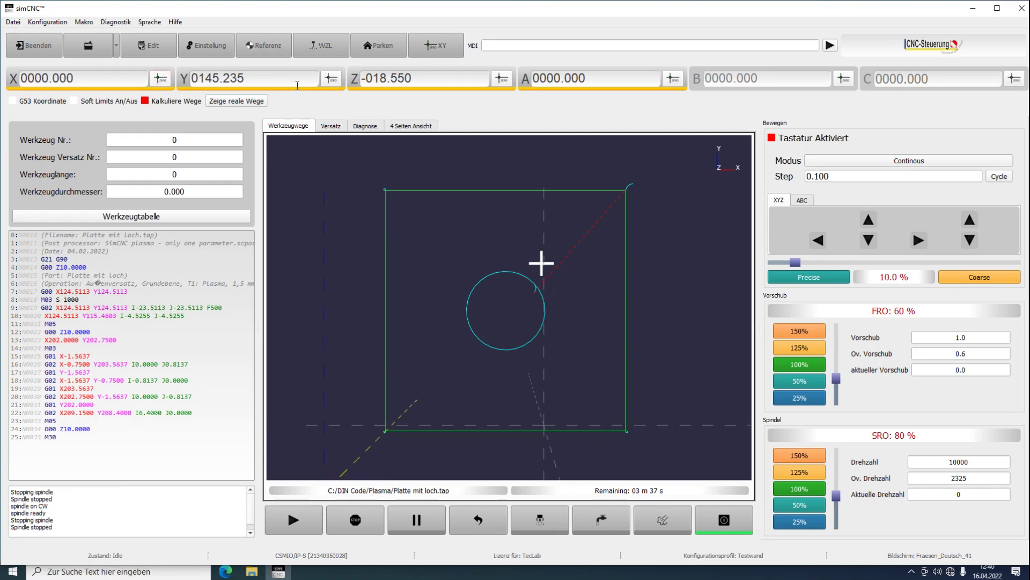
left_click(332, 80)
left_click(503, 80)
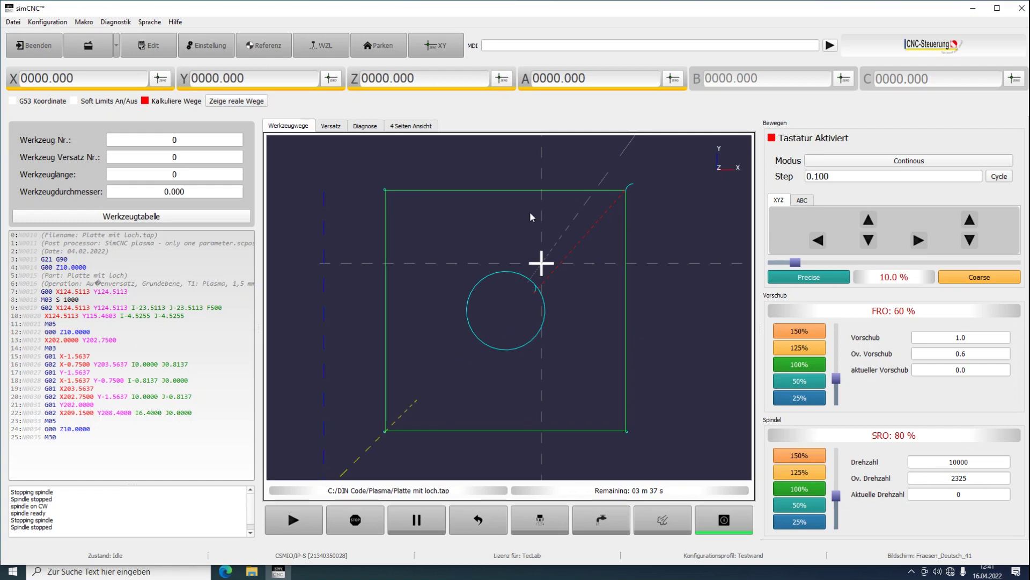
Rewind the G-code program to recalculate its toolpath from the new workpiece zero.
left_click(478, 532)
left_click(486, 532)
left_click(488, 531)
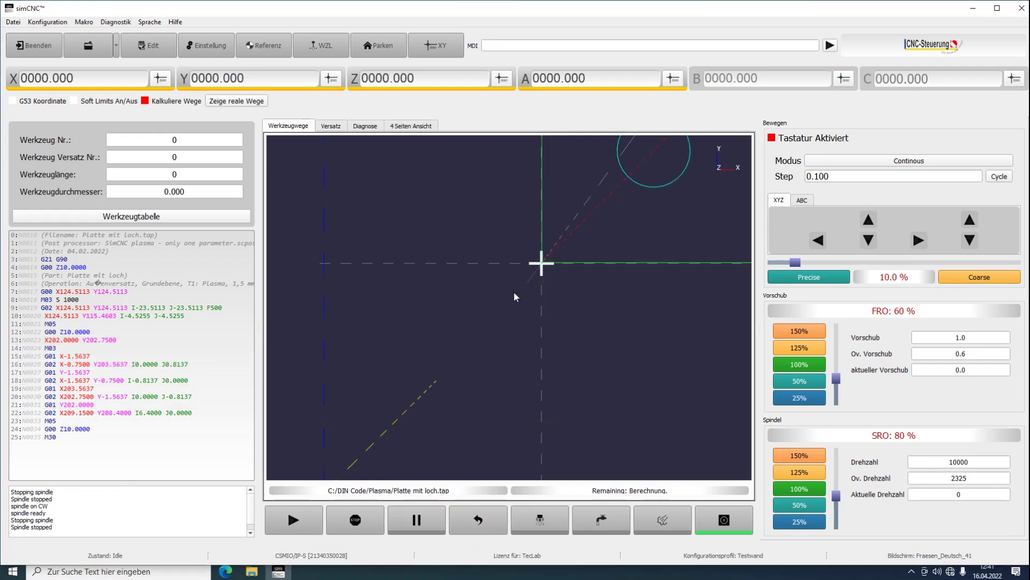
Check the relocated toolpath against the machine origin and start the G-code program.
scroll(571, 194, "down", 3)
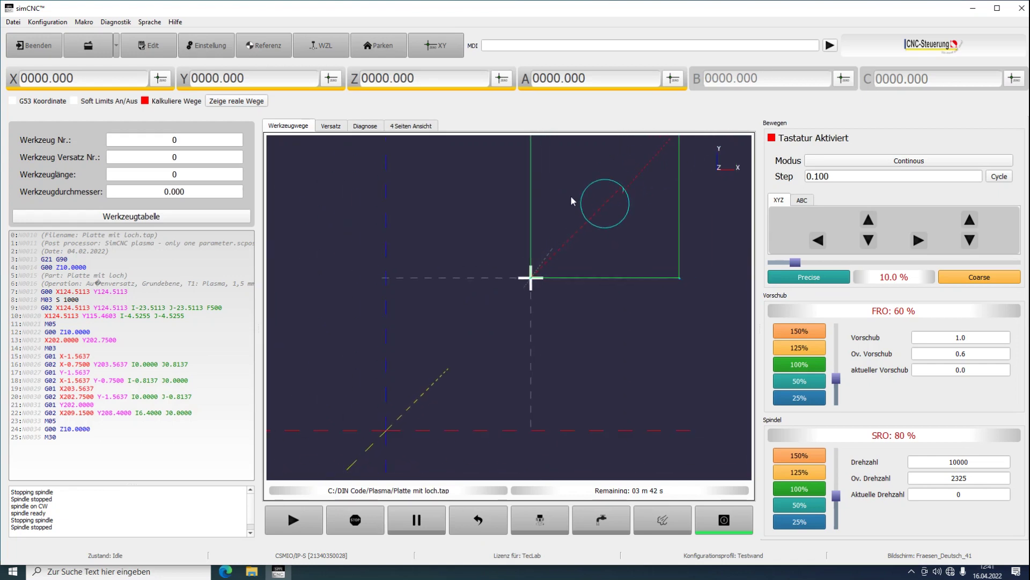
scroll(571, 198, "down", 1)
scroll(606, 195, "up", 1)
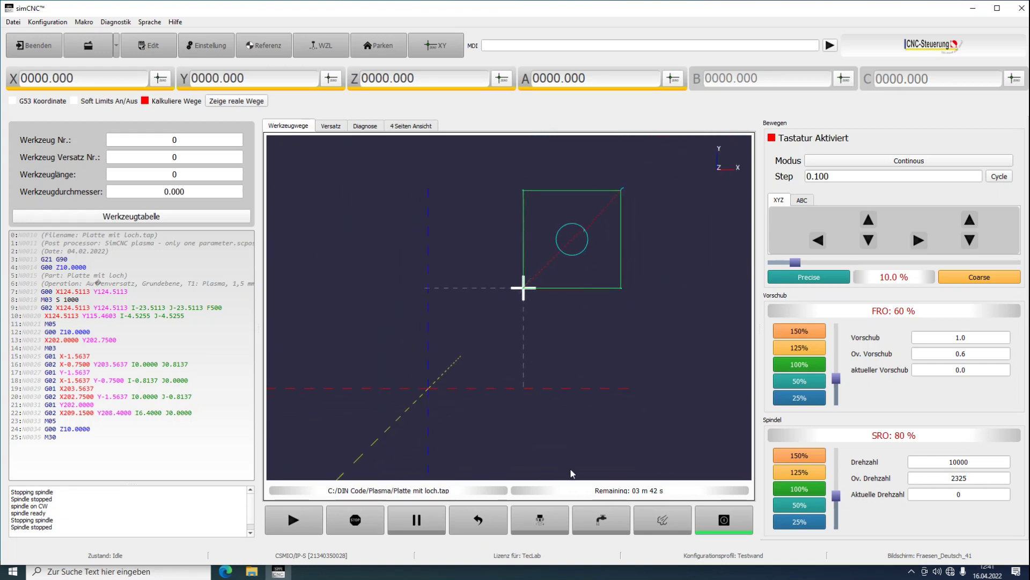
left_click(311, 520)
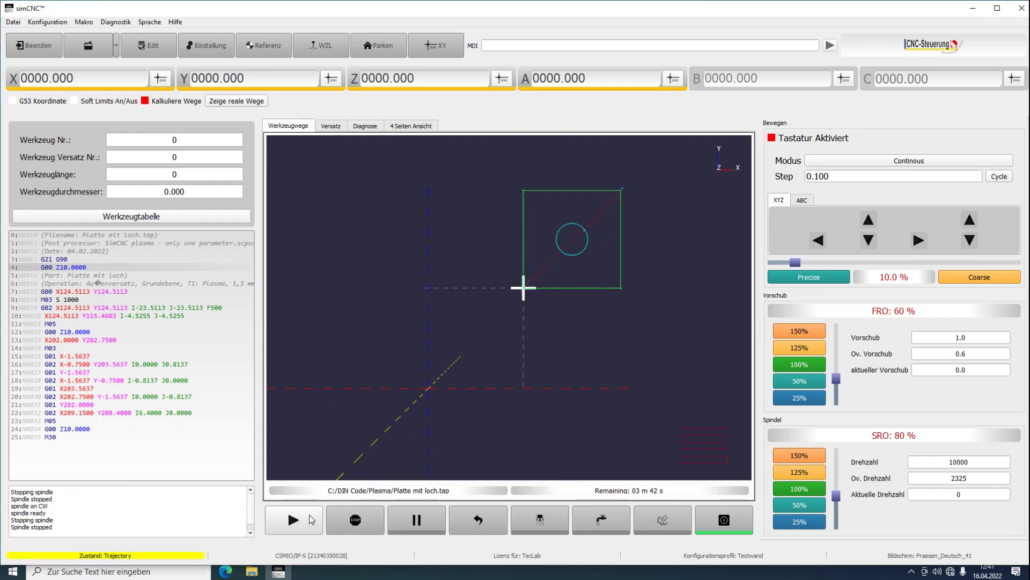